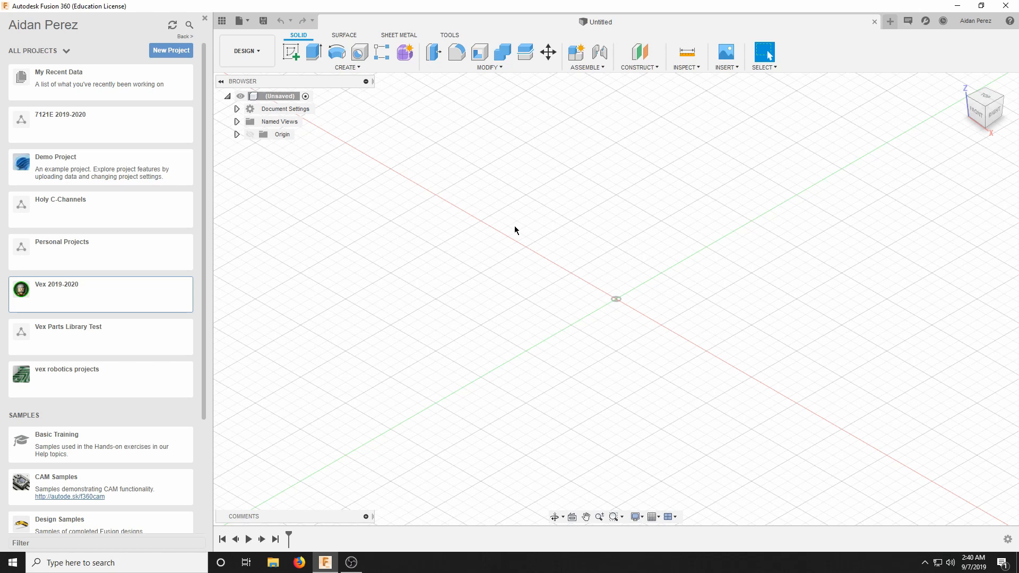
Open the Holy C-Channels folder in the Vex Parts Library Test project.
click(104, 288)
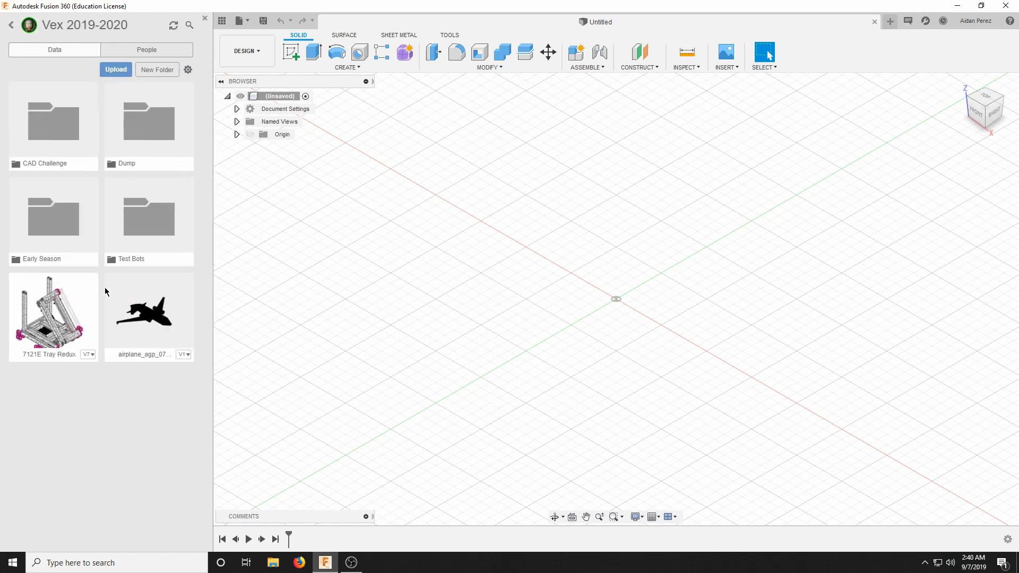
click(11, 25)
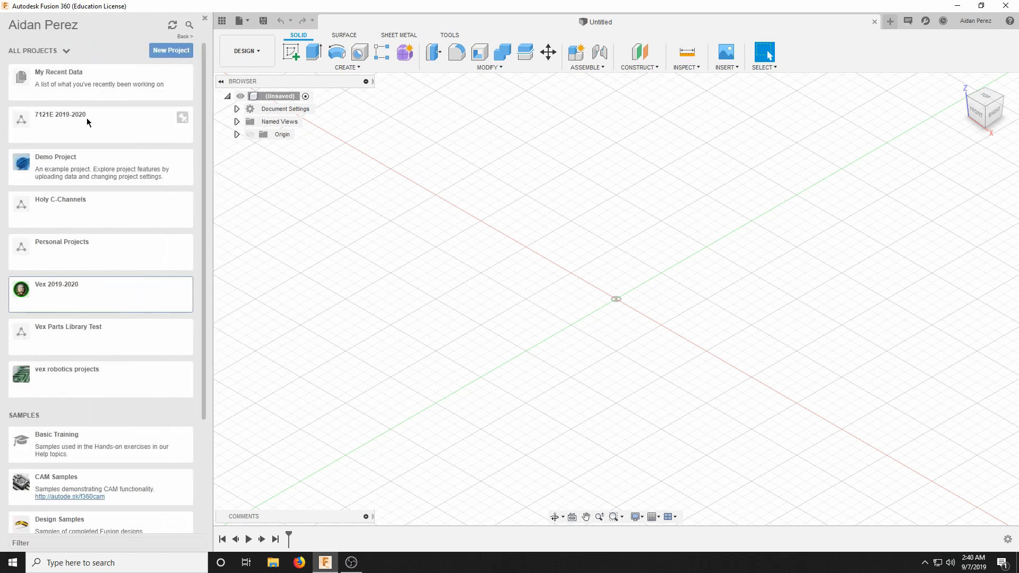
click(65, 339)
click(65, 340)
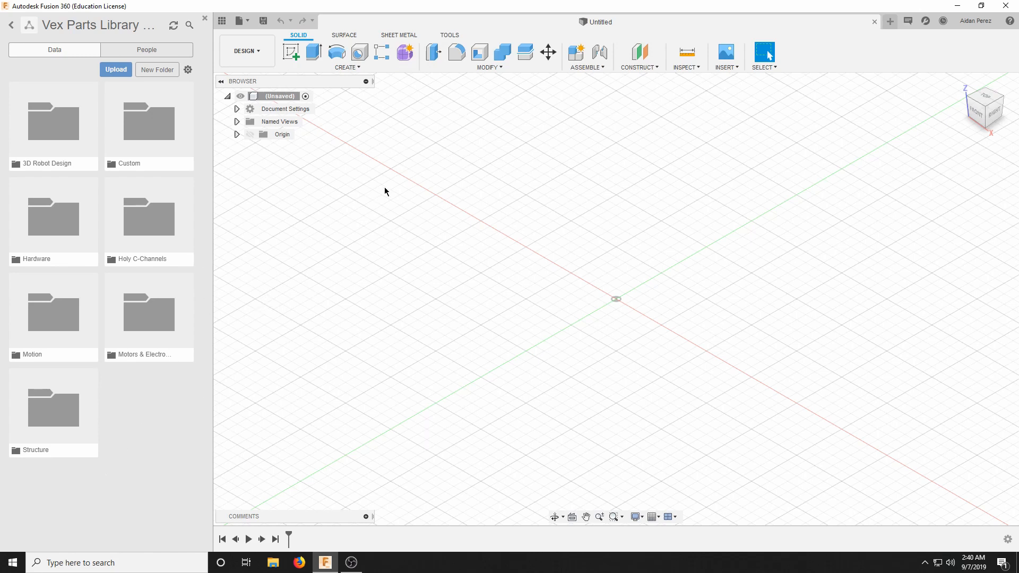
click(351, 563)
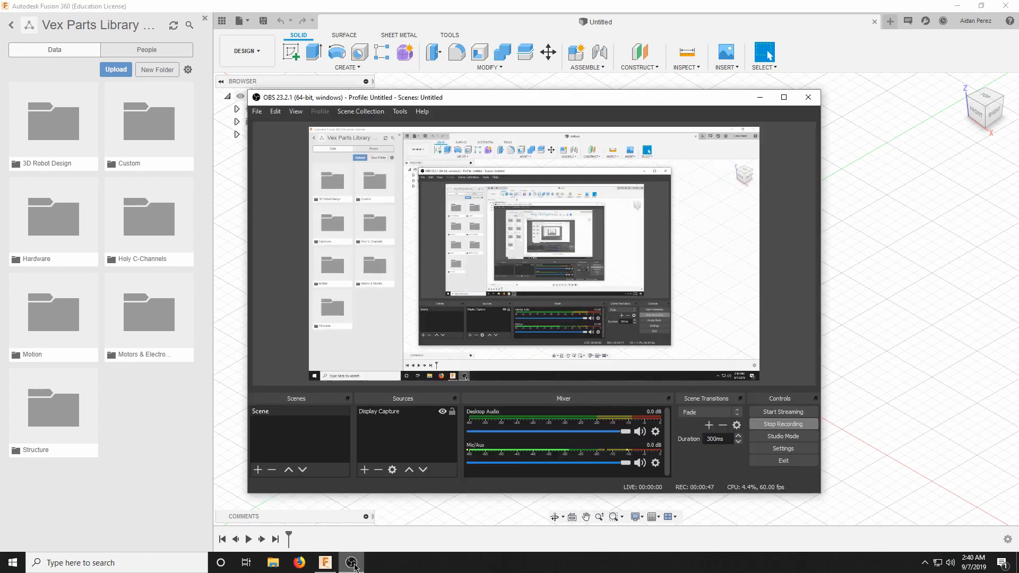
click(351, 562)
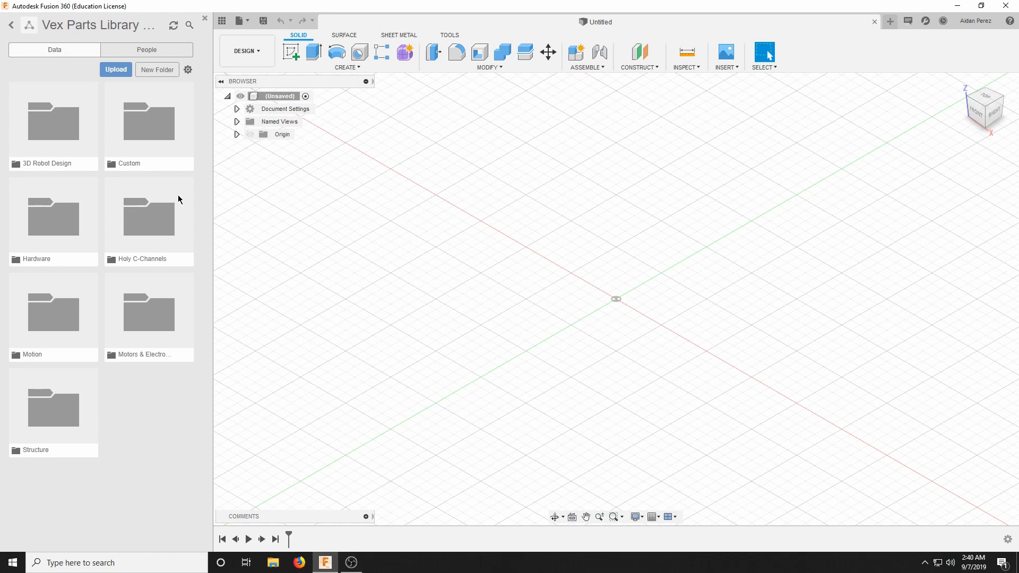
double_click(156, 220)
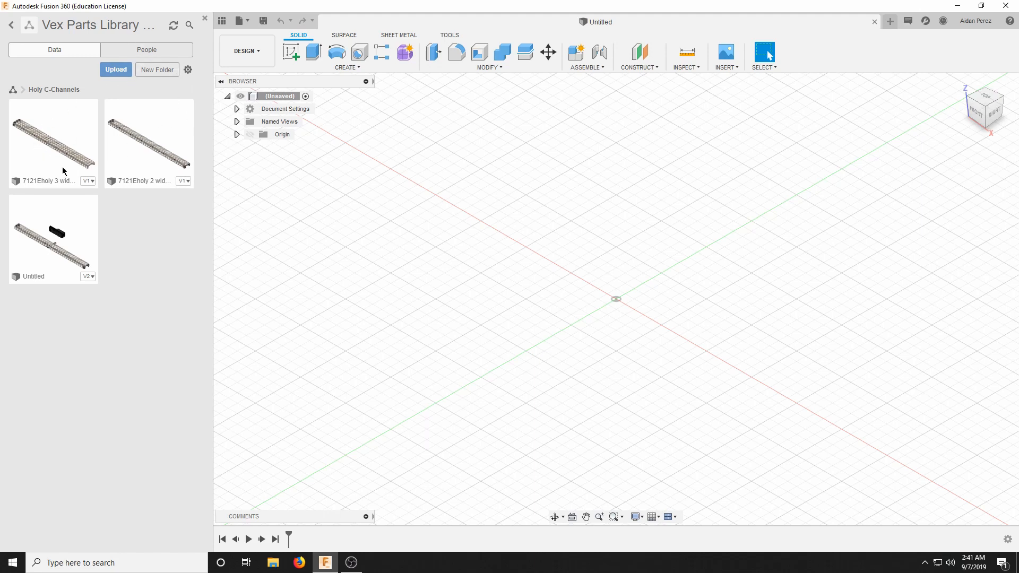
Open the 7121Eholy 2 wide C-channel design to examine it, then close it.
double_click(160, 160)
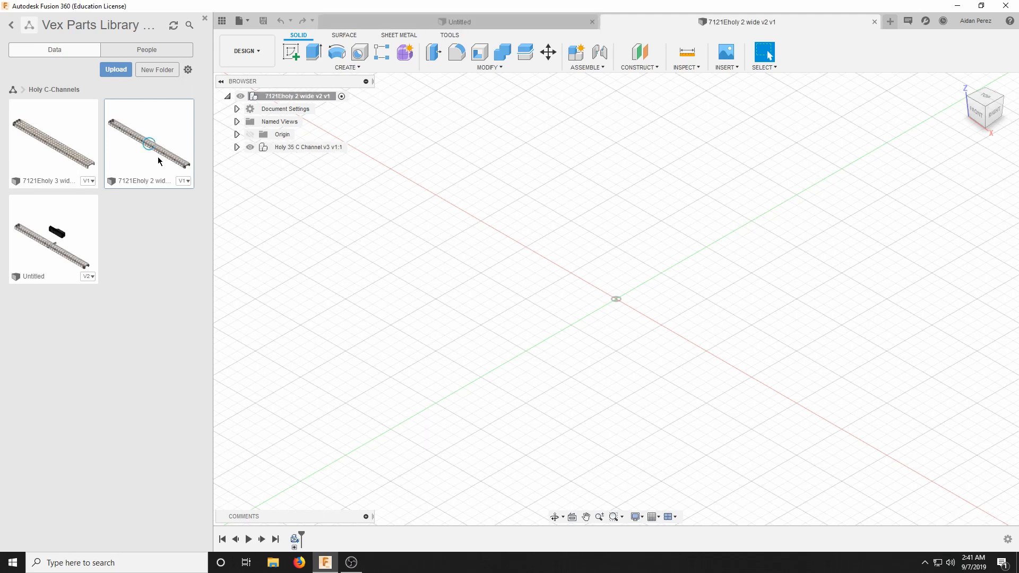
scroll(501, 206, up, 2)
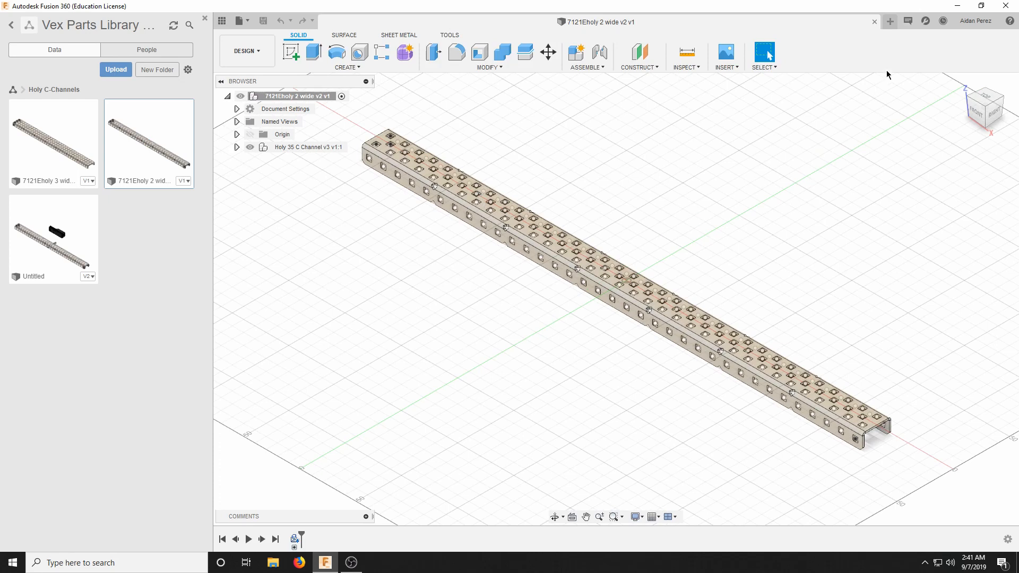
click(875, 21)
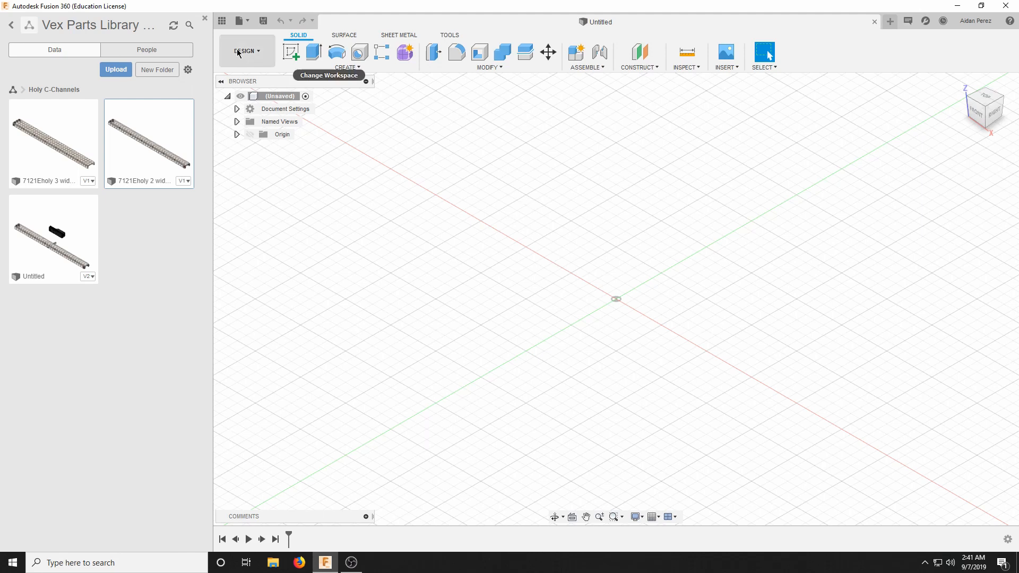
Save the empty design as "early season chassis" in the Holy C-Channels folder.
click(263, 23)
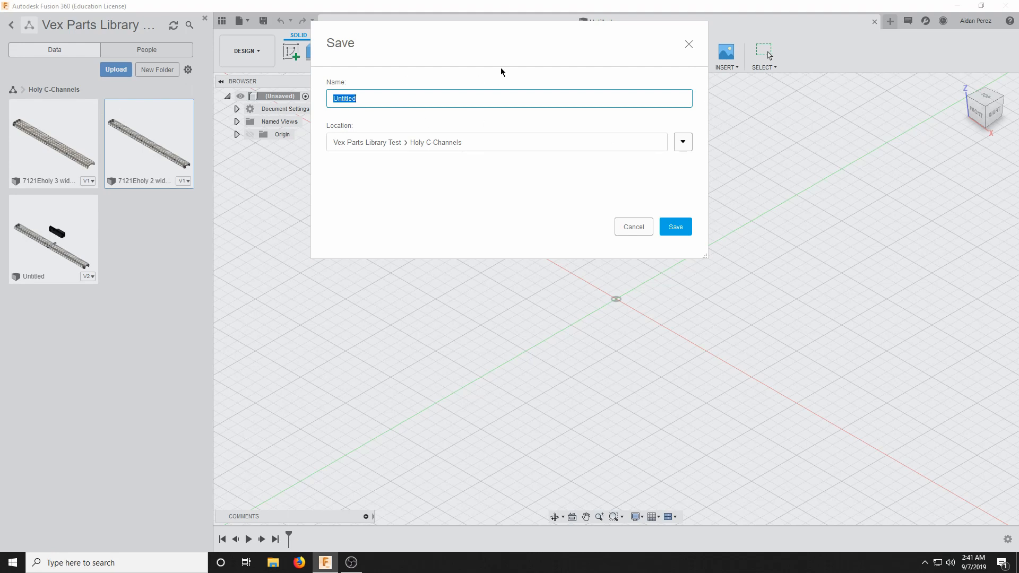
text(early season chassis)
key(Return)
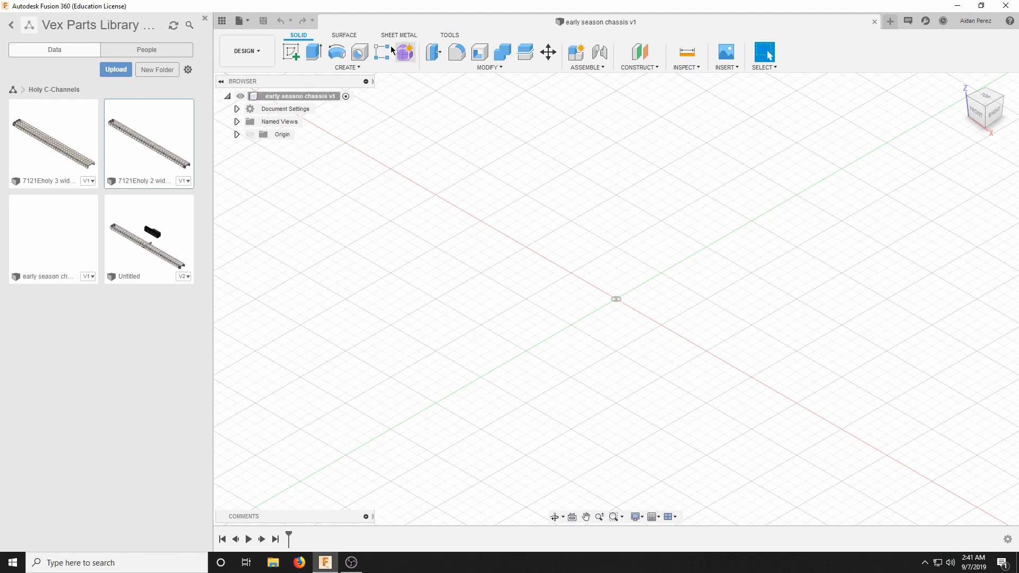
Insert the 7121Eholy 2 wide C-channel from the library into the chassis design.
drag(149, 143, 585, 236)
scroll(556, 240, down, 2)
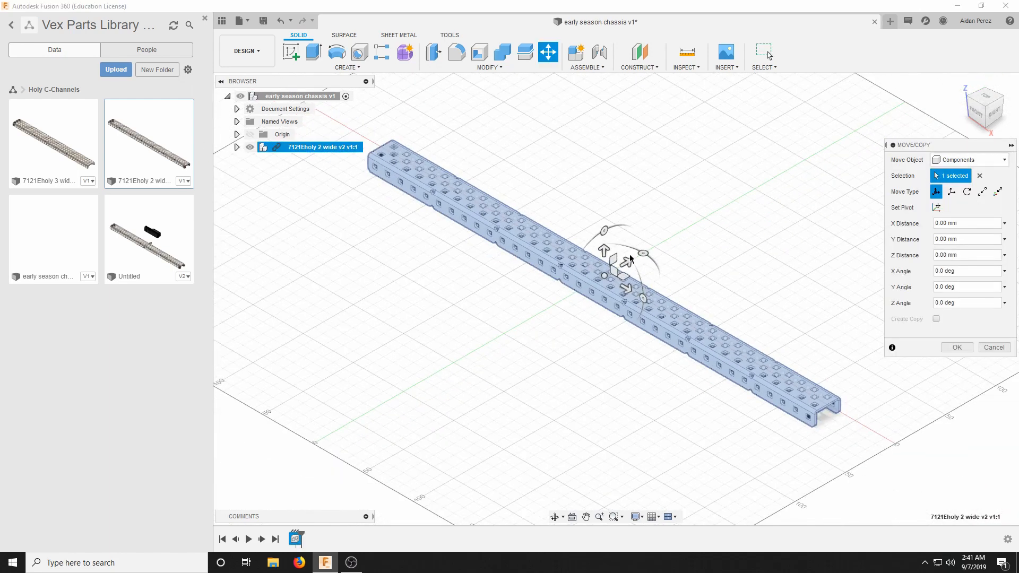
Try rotating the inserted C-channel about its vertical axis, first by 45 degrees and then by -20 degrees.
drag(643, 253, 608, 233)
drag(675, 229, 596, 200)
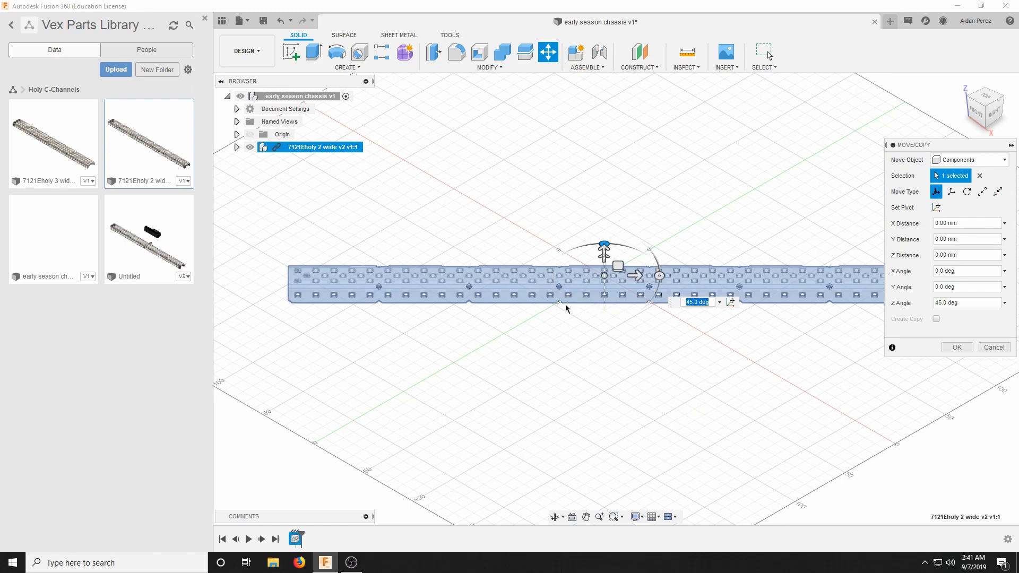
scroll(565, 305, down, 2)
scroll(621, 273, up, 3)
scroll(528, 239, down, 3)
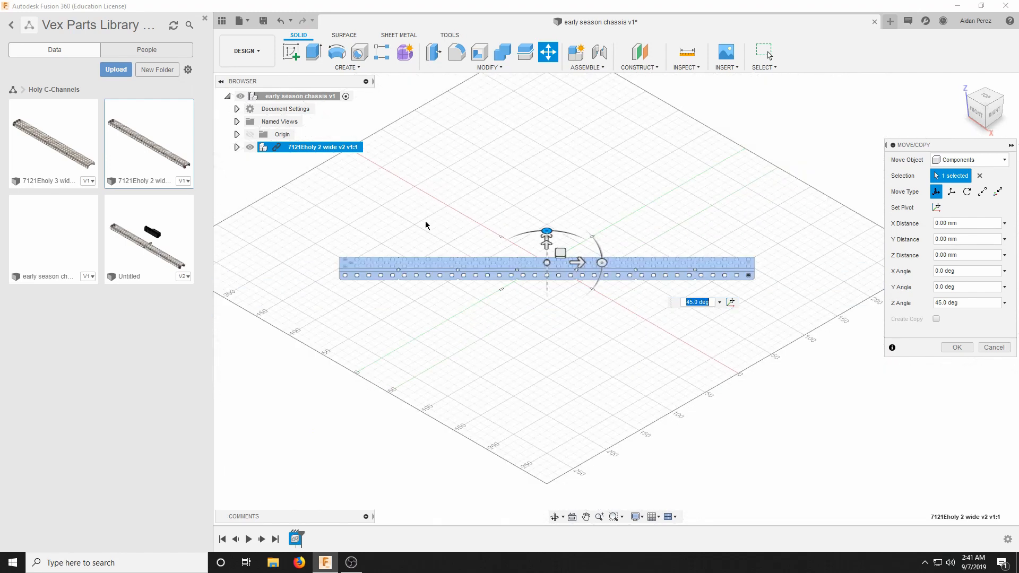
scroll(514, 254, up, 3)
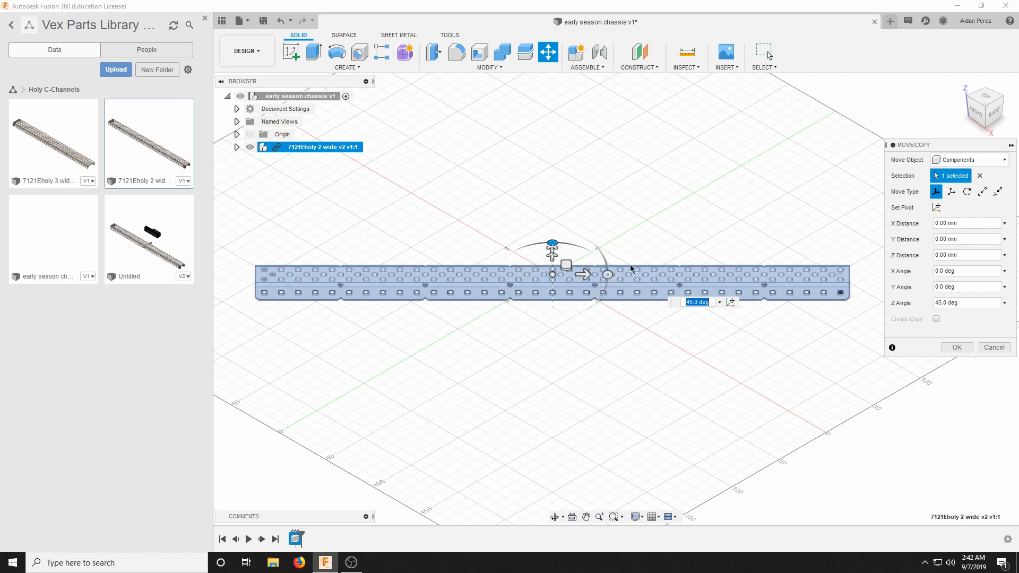
drag(559, 244, 657, 249)
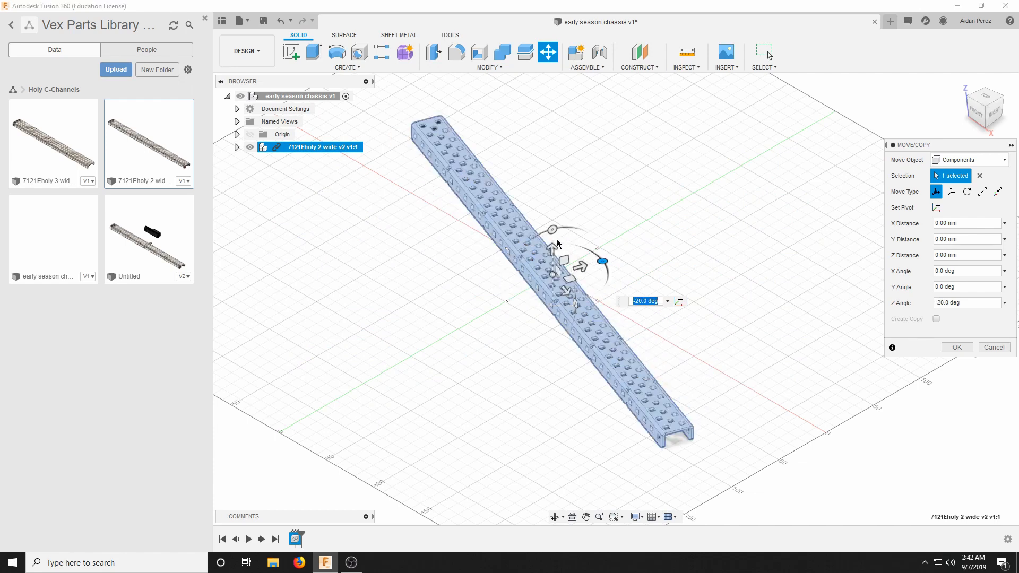
mouse_move(553, 231)
mouse_down()
mouse_move(517, 247)
mouse_move(595, 213)
mouse_move(528, 230)
mouse_move(566, 228)
mouse_move(554, 230)
mouse_up()
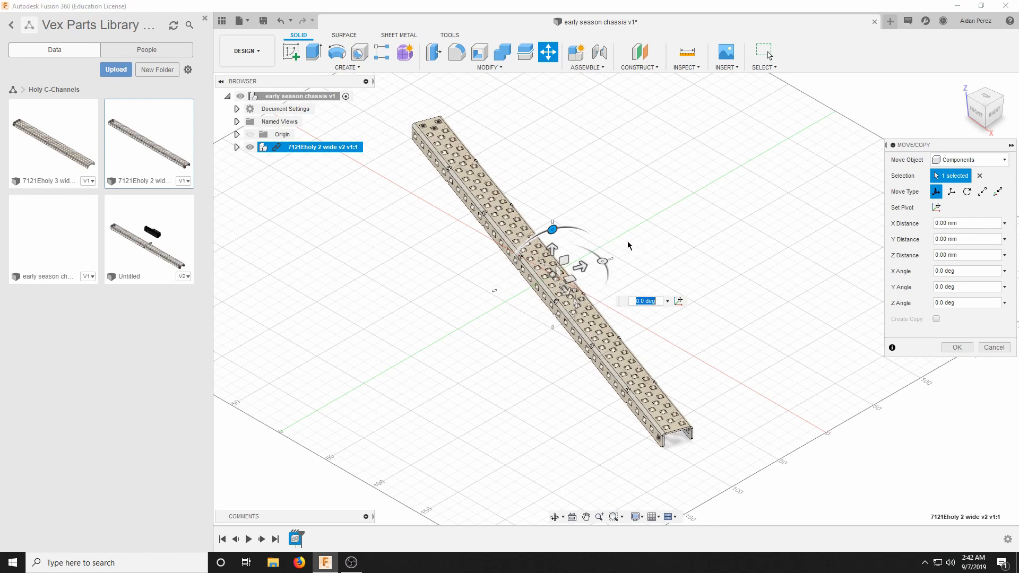
Rotate the C-channel to lie along the green axis and flip it 180 degrees so its flanges point upward.
drag(603, 263, 552, 319)
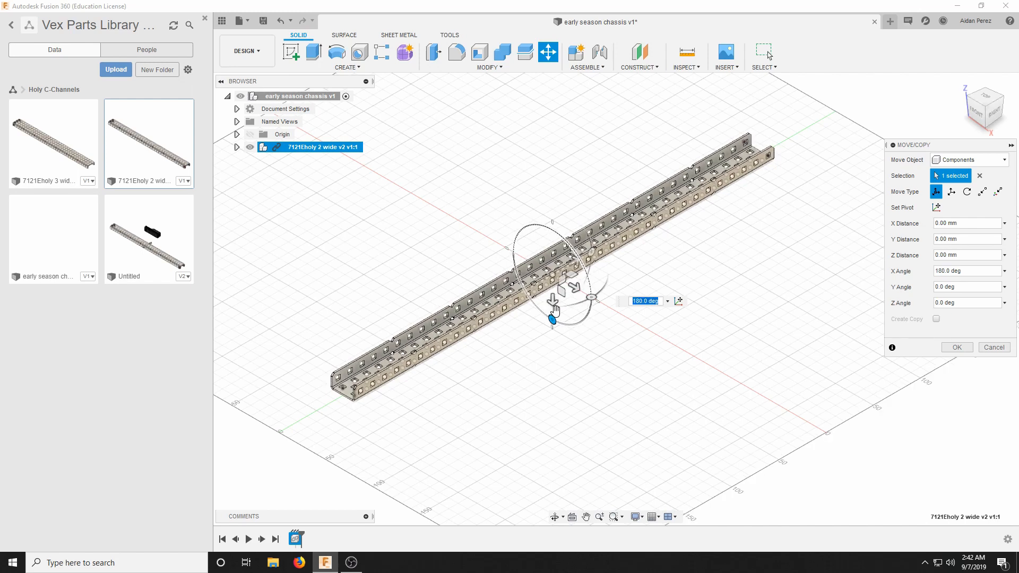
click(970, 348)
click(975, 112)
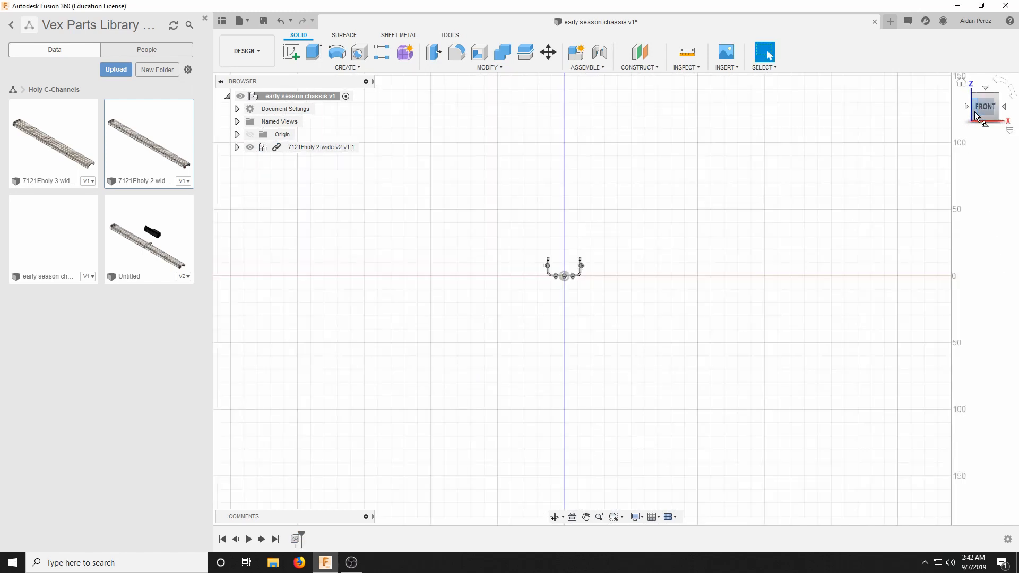
click(961, 83)
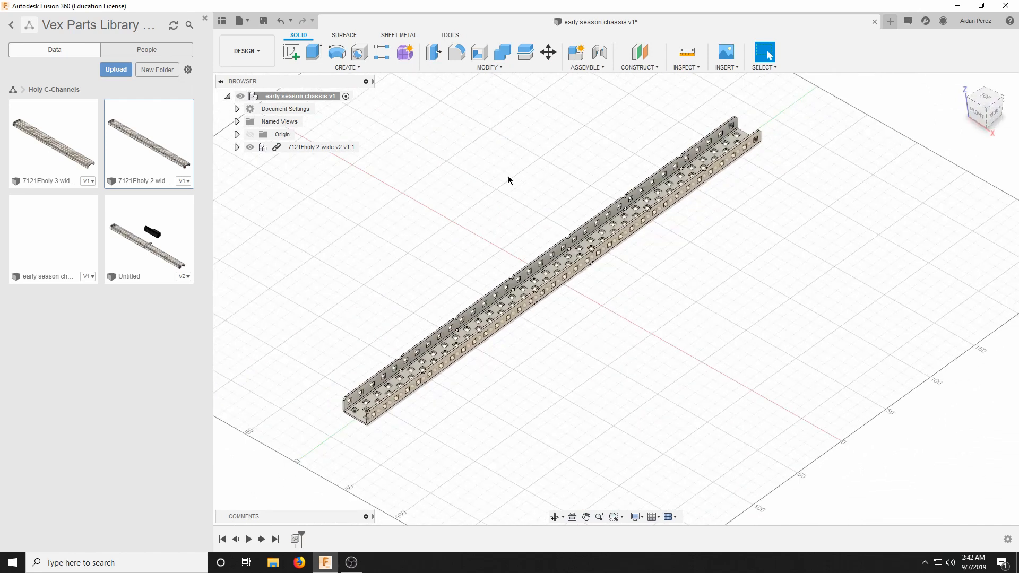
Paste a copy of the C-channel and offset it sideways with a Y distance of 180 mm, parallel to the original.
right_click(311, 148)
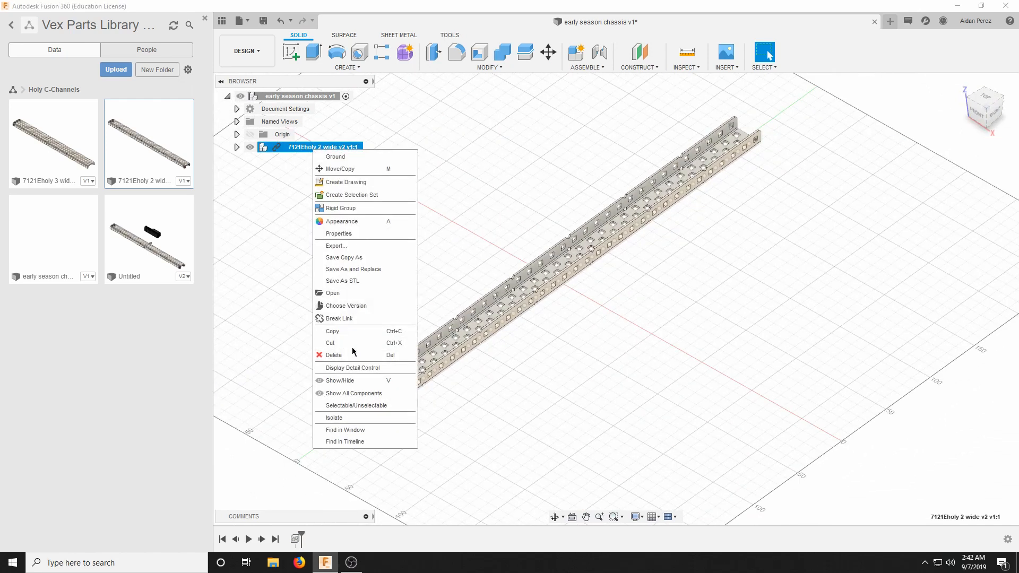
click(355, 331)
right_click(395, 280)
click(375, 458)
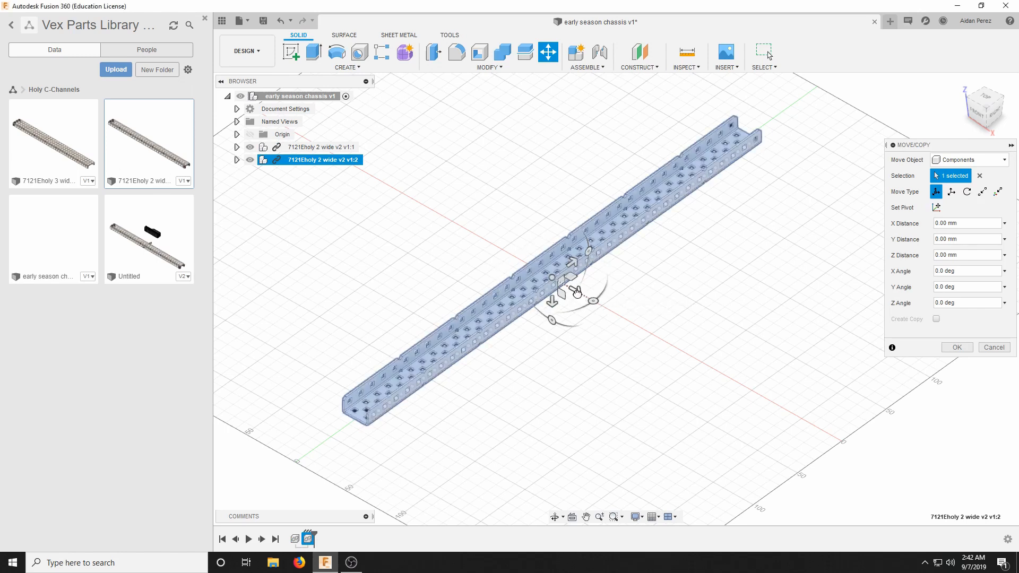
drag(578, 292, 756, 393)
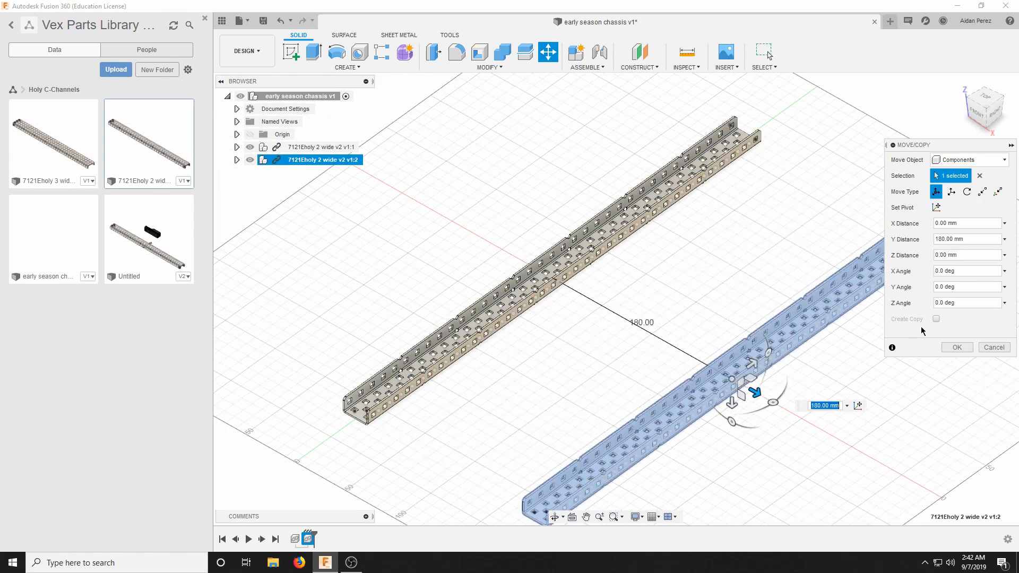
click(954, 348)
scroll(732, 210, down, 2)
scroll(774, 272, up, 3)
scroll(756, 277, down, 5)
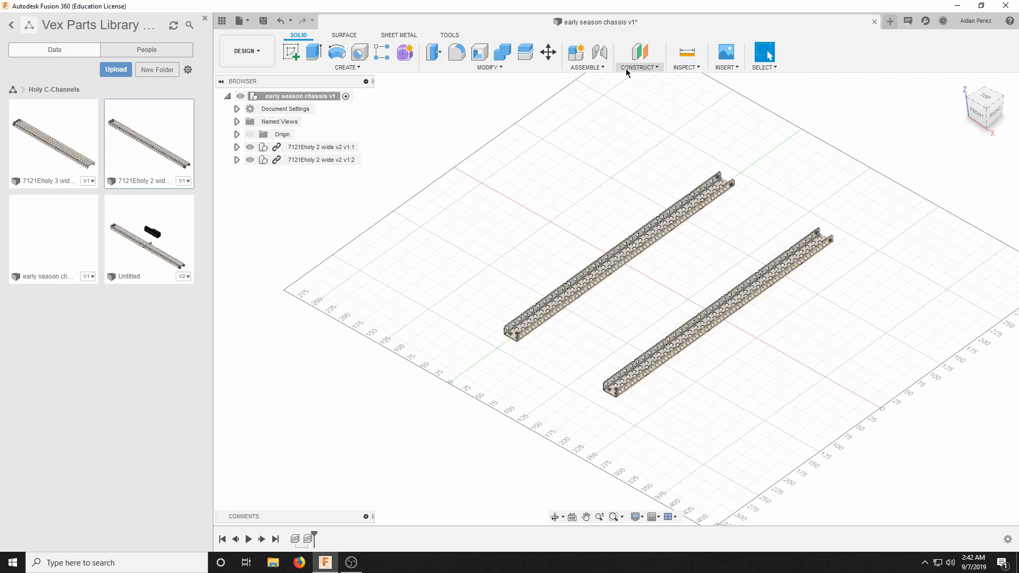
scroll(727, 276, up, 2)
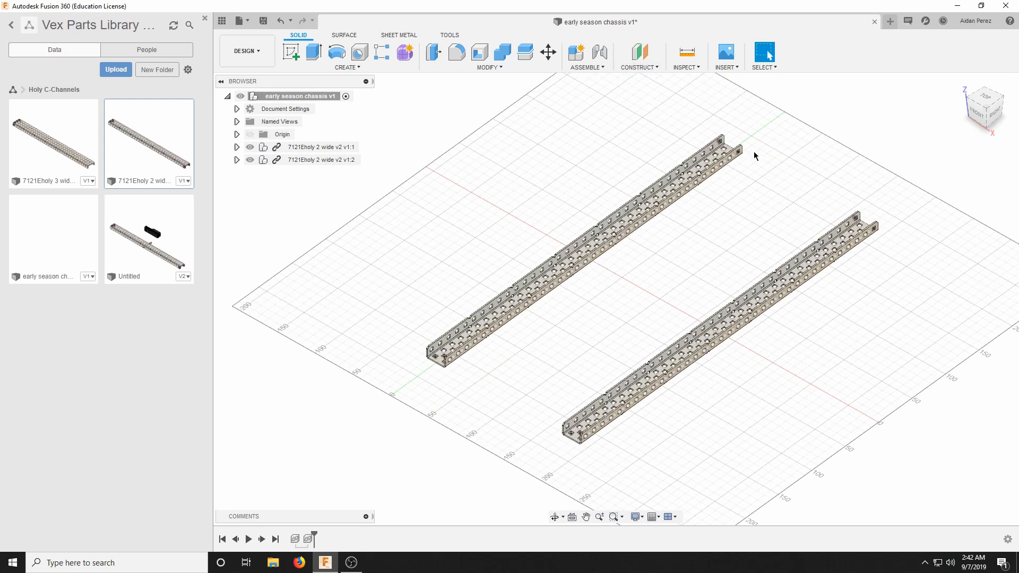
scroll(689, 170, up, 2)
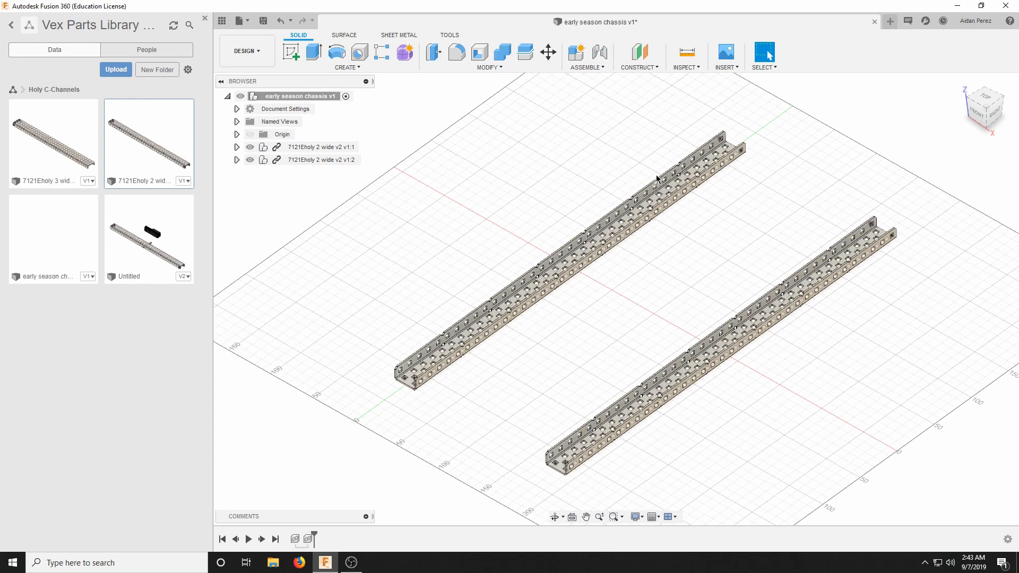
Construct a midplane between the two opposite end walls of the notch-aligned square hole in the first C-channel's web, near its far end.
click(635, 68)
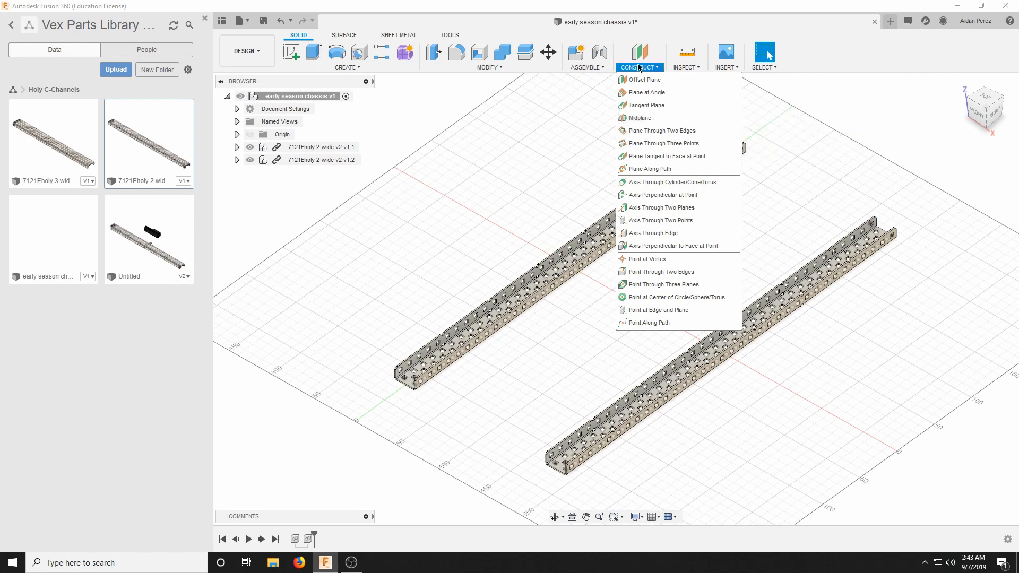
click(646, 119)
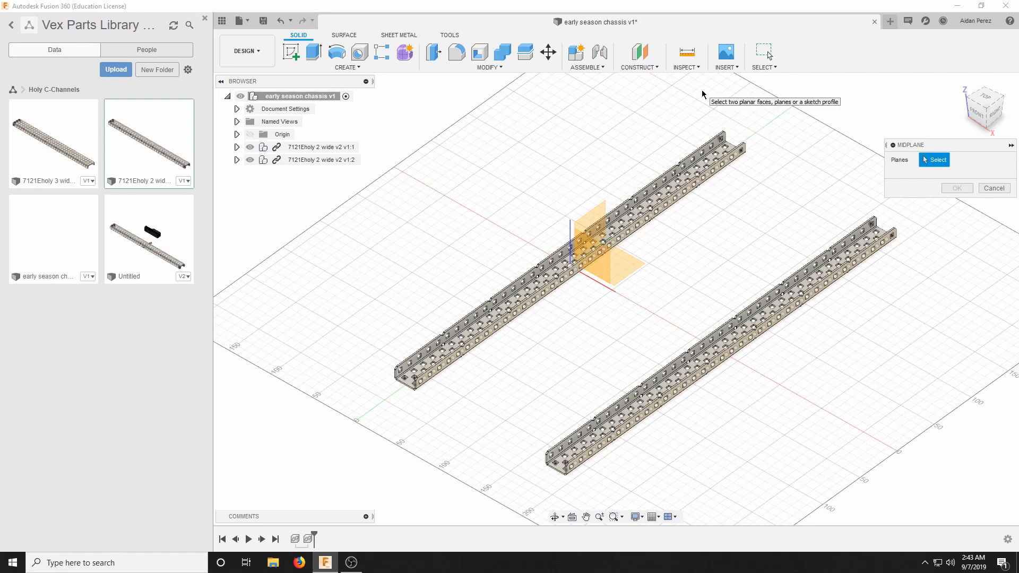
scroll(703, 104, up, 1)
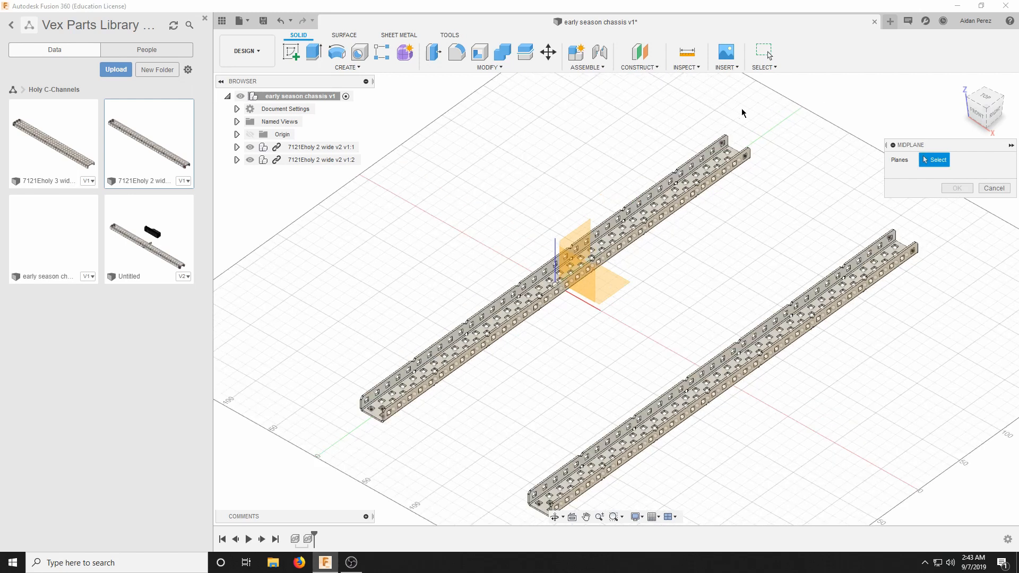
scroll(765, 101, up, 1)
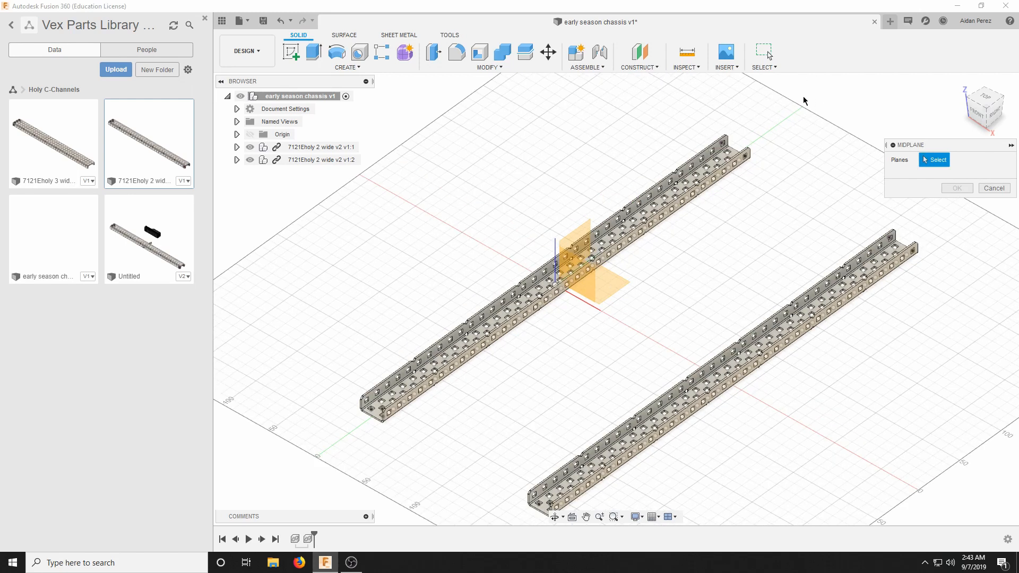
scroll(802, 102, up, 1)
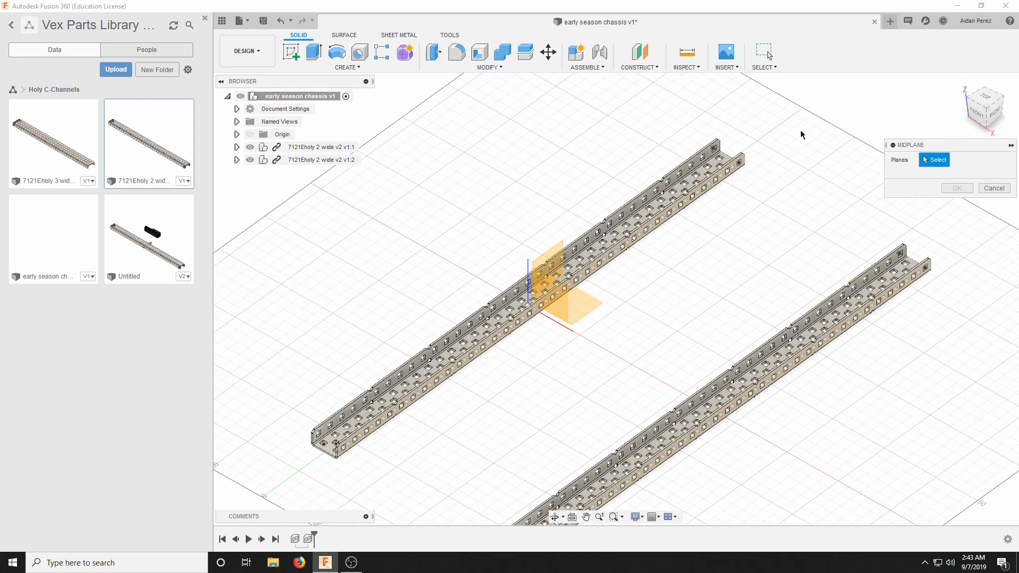
scroll(802, 127, up, 2)
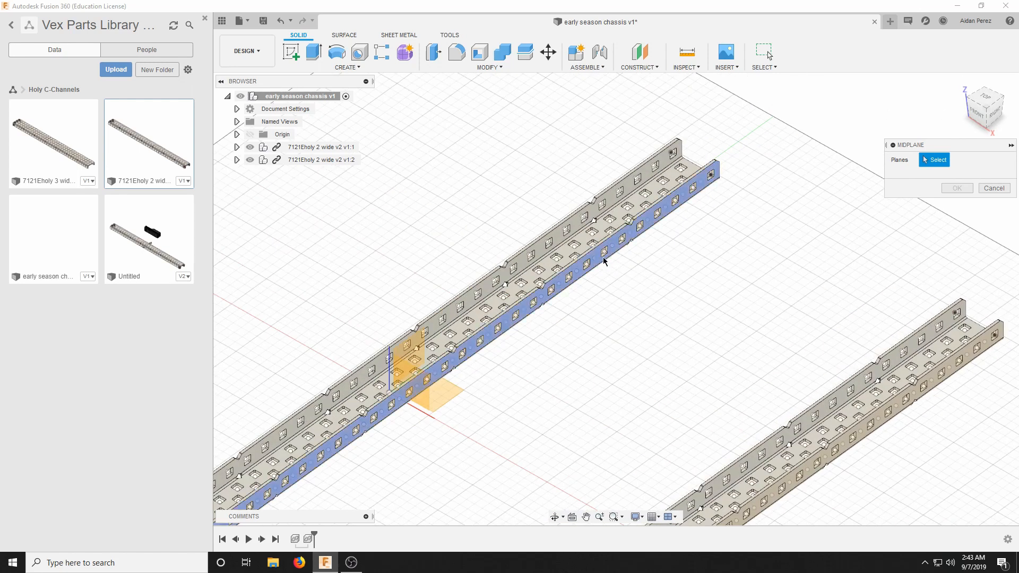
scroll(865, 119, down, 4)
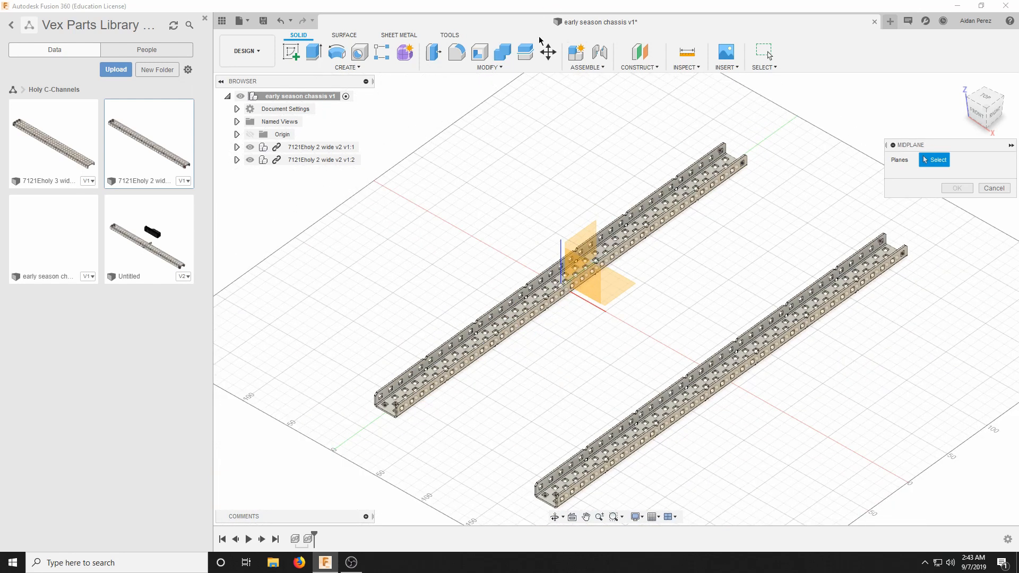
scroll(687, 184, up, 6)
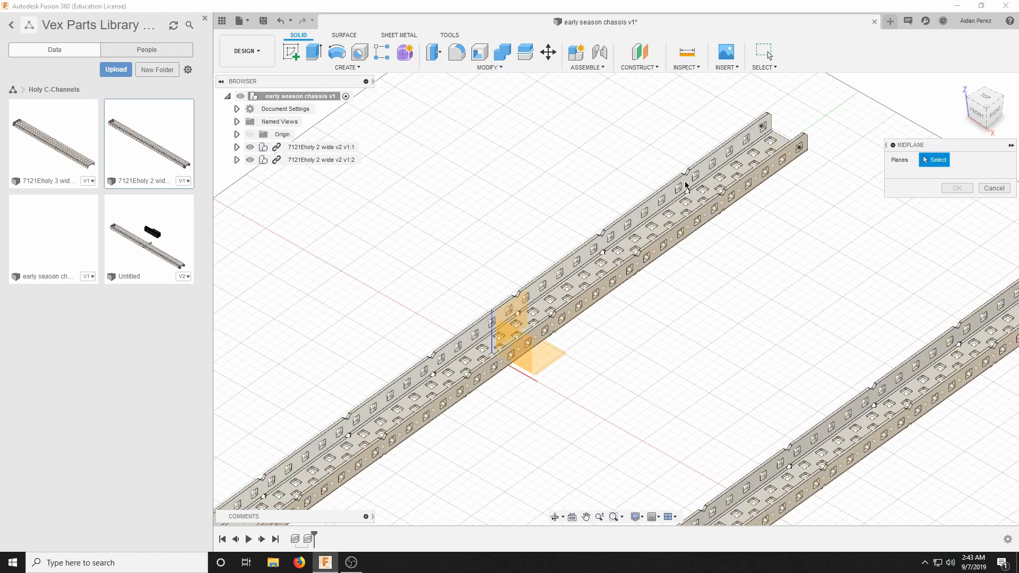
scroll(705, 221, down, 5)
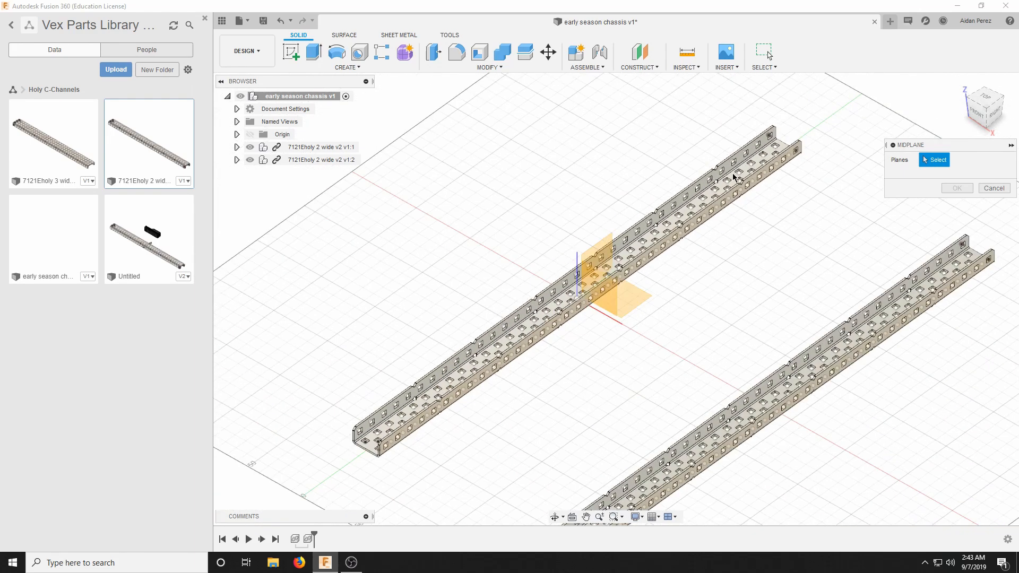
scroll(715, 207, up, 6)
scroll(715, 207, down, 3)
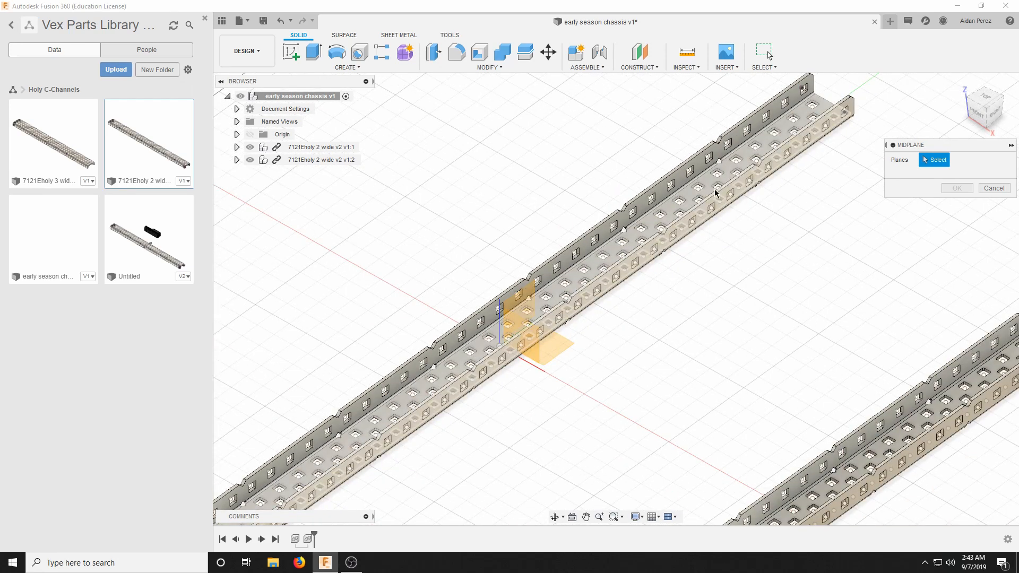
scroll(715, 193, up, 6)
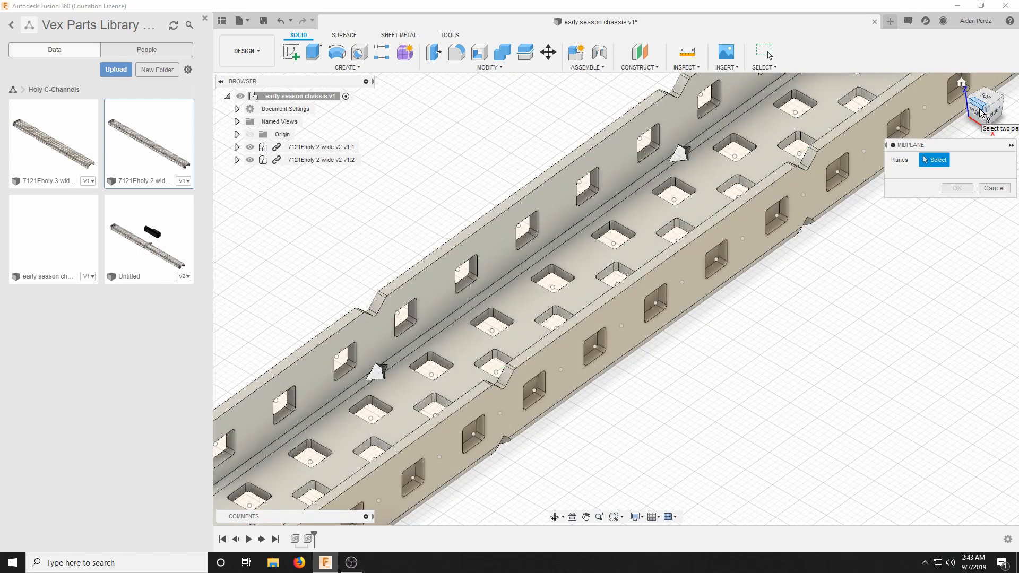
drag(982, 115, 995, 116)
scroll(734, 183, down, 4)
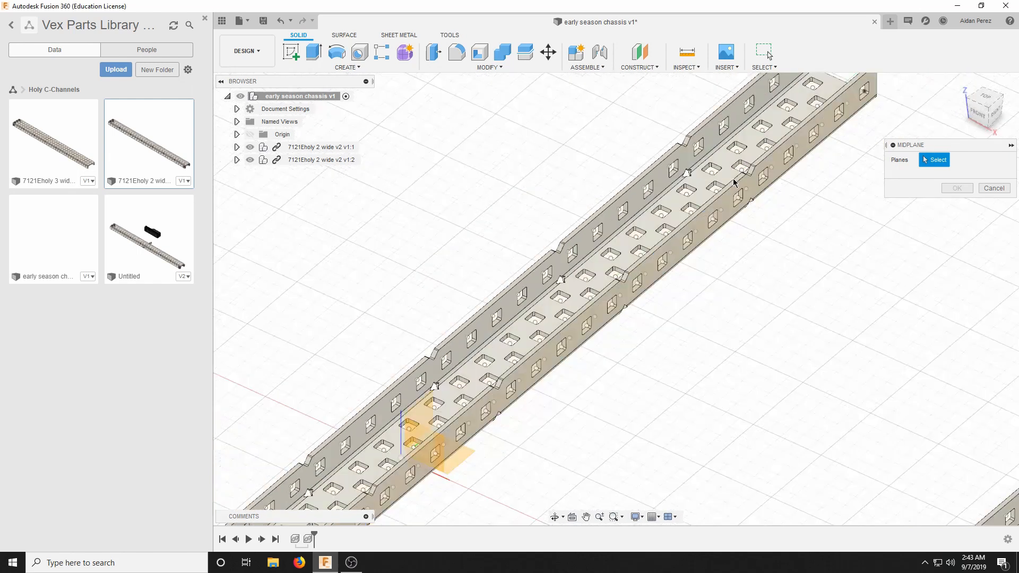
scroll(737, 144, down, 2)
scroll(683, 191, up, 3)
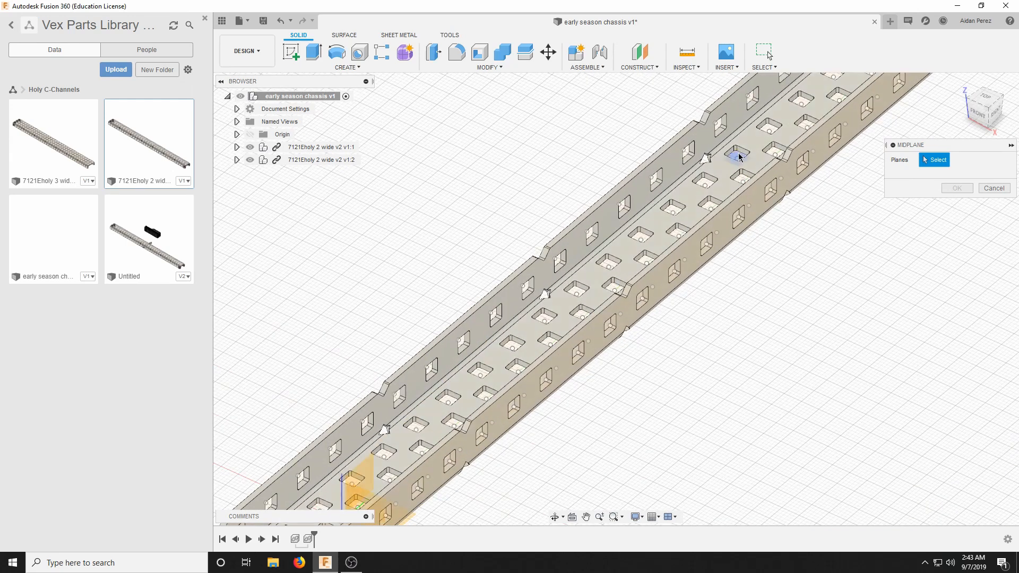
scroll(746, 124, down, 5)
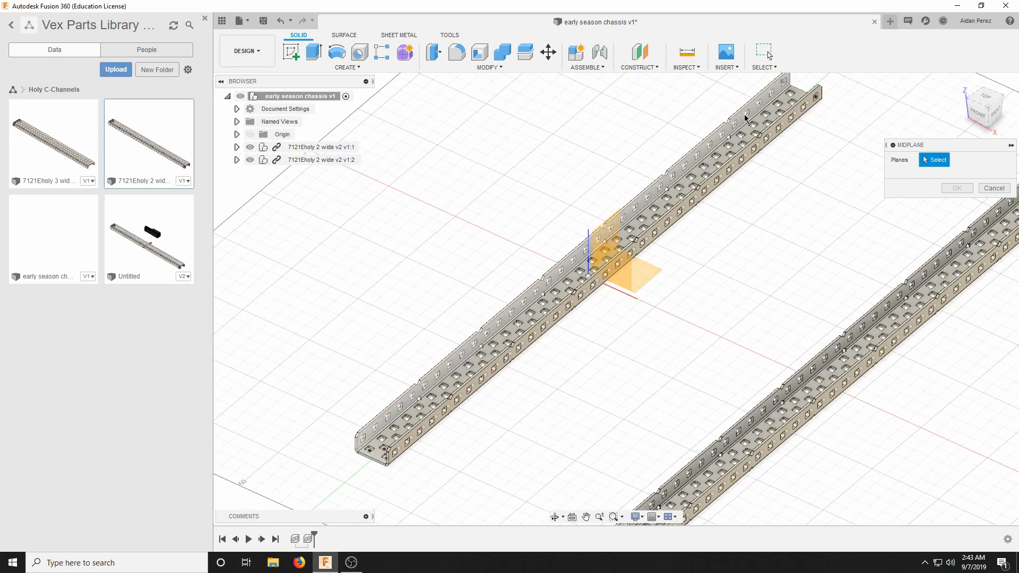
scroll(753, 115, up, 8)
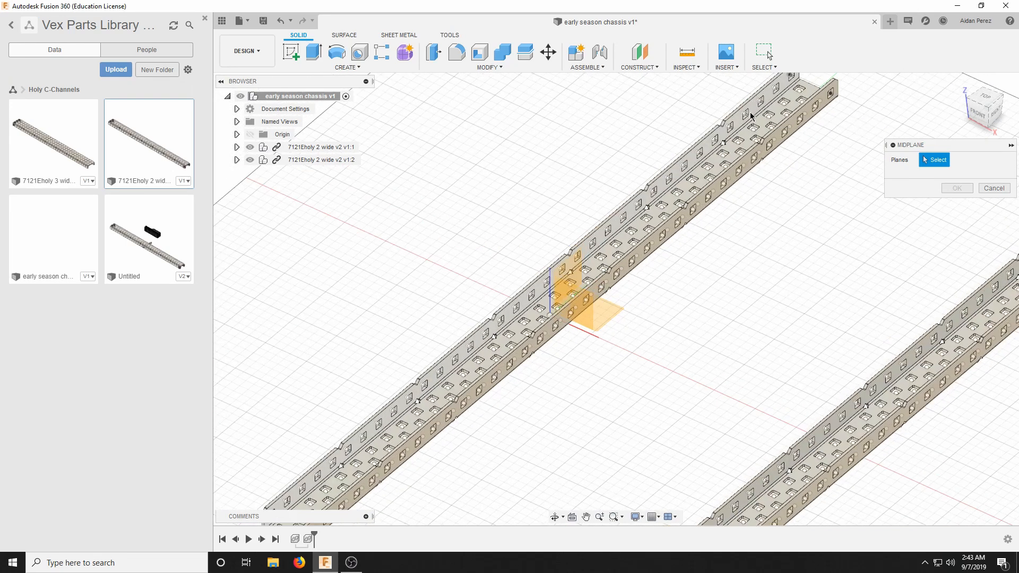
scroll(736, 165, up, 6)
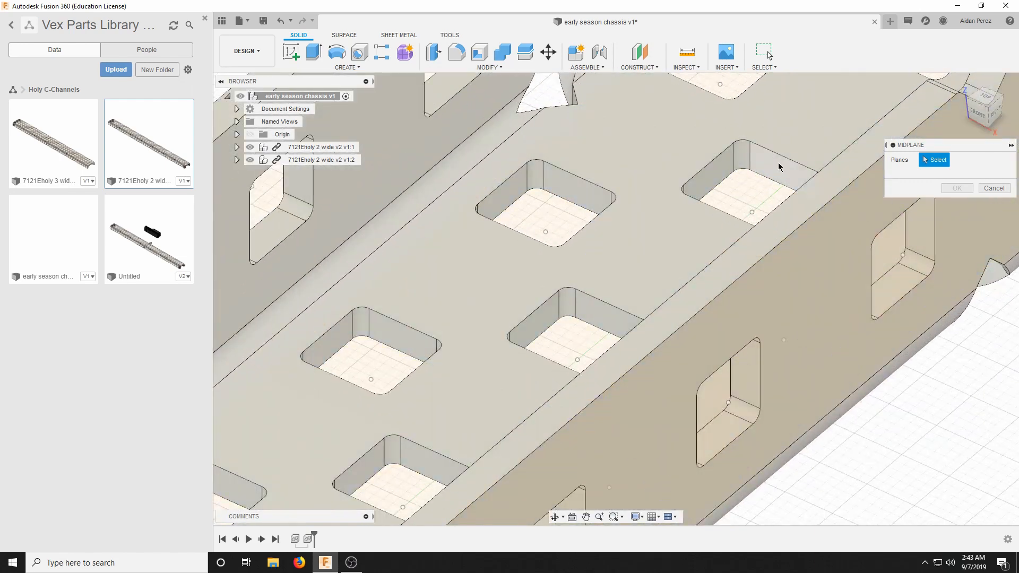
click(779, 167)
drag(988, 113, 923, 123)
scroll(634, 223, down, 9)
scroll(753, 247, up, 4)
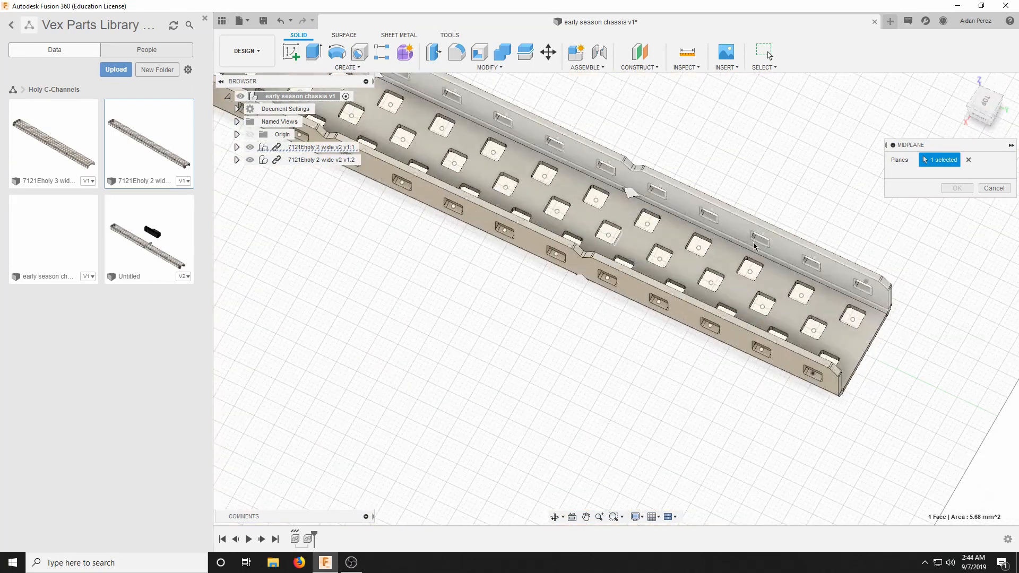
scroll(676, 287, up, 5)
scroll(662, 234, down, 6)
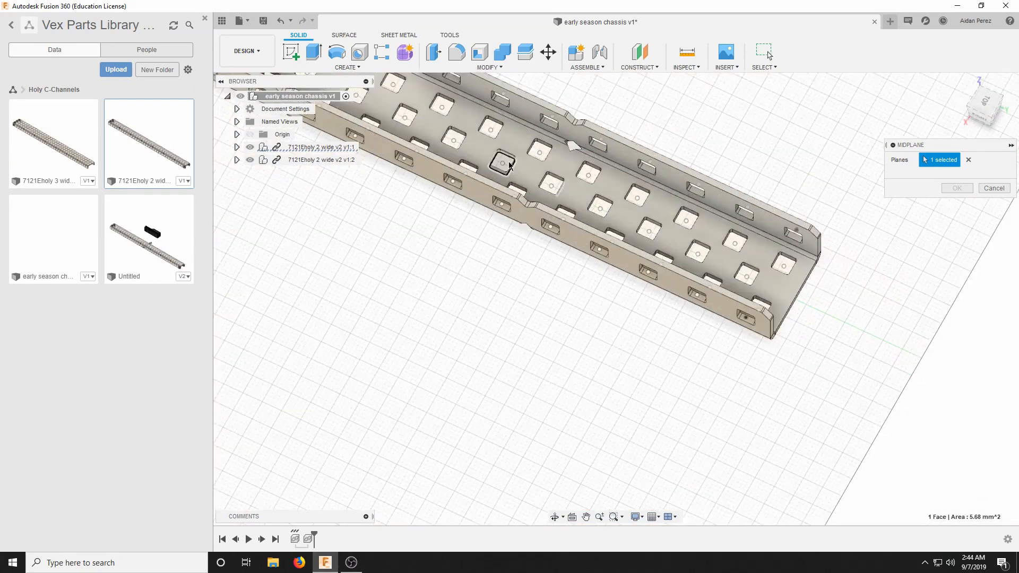
scroll(510, 165, up, 5)
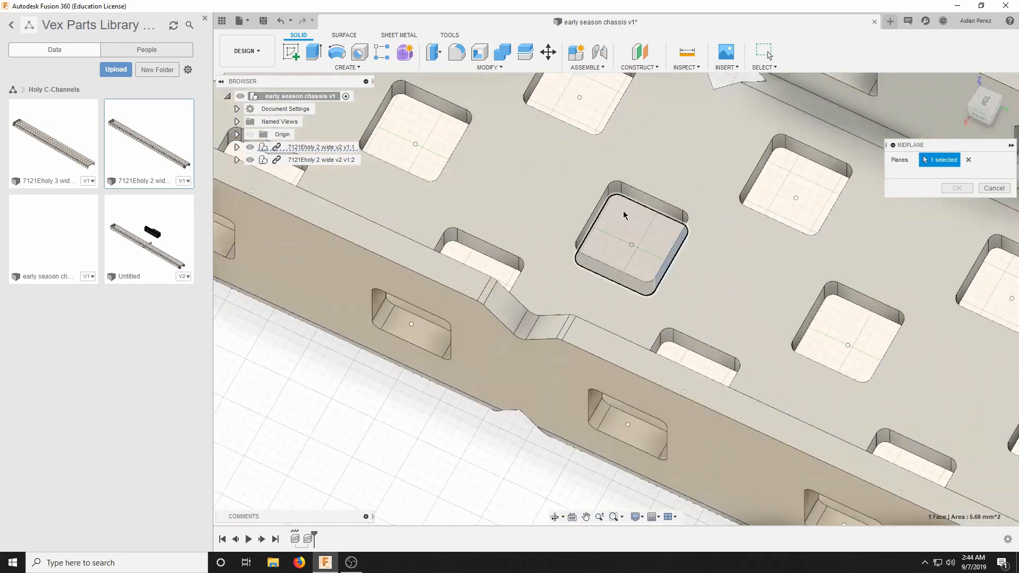
click(593, 223)
scroll(594, 220, down, 6)
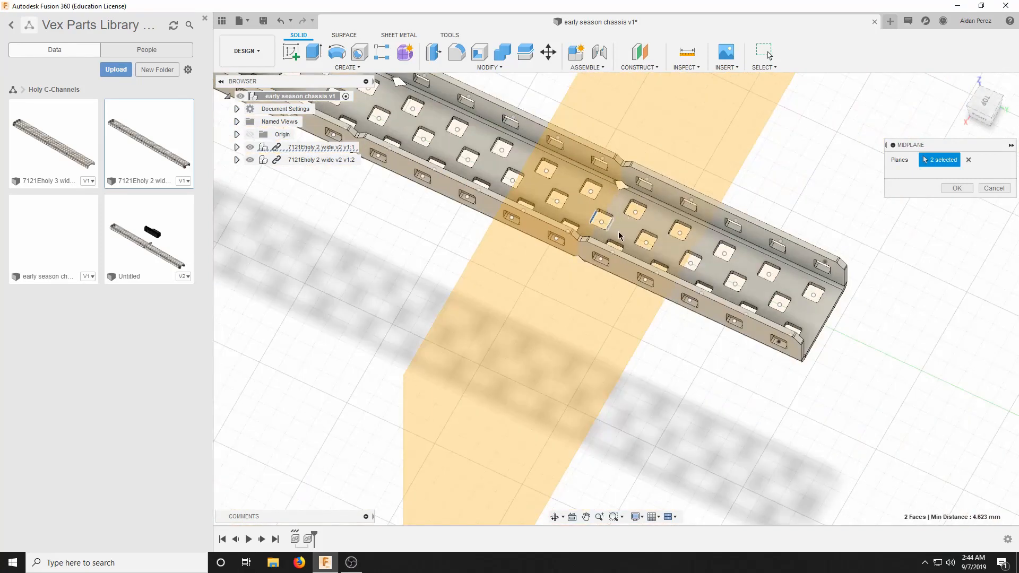
click(954, 190)
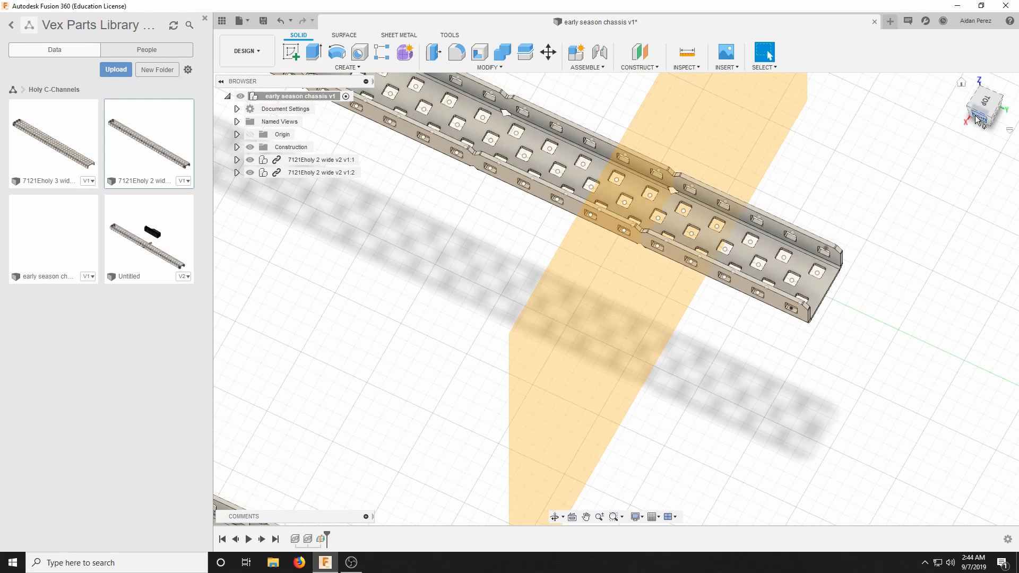
Inspect from the right side how the midplane lines up with the notches of both C-channels.
drag(985, 104, 1009, 113)
click(993, 119)
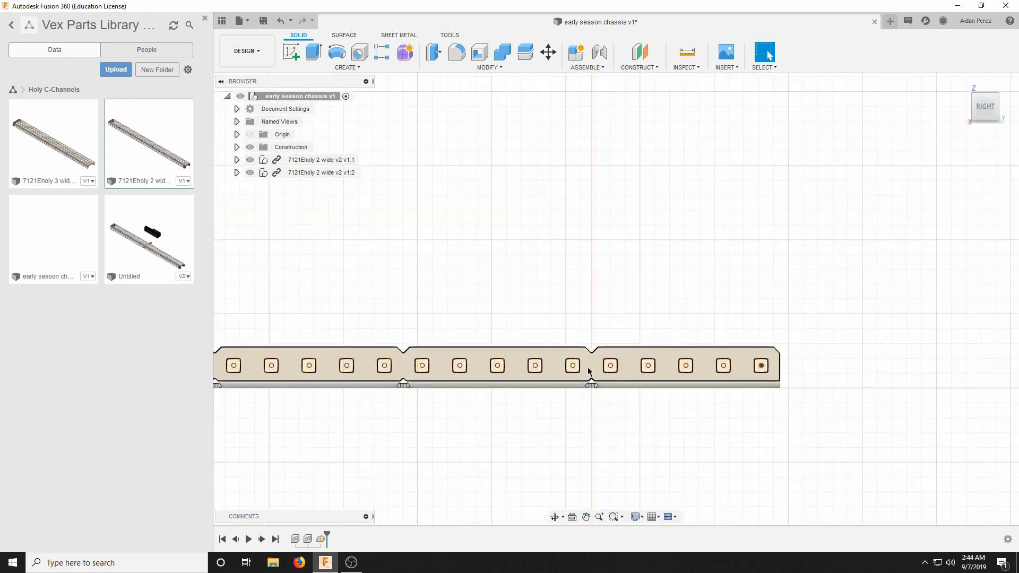
drag(987, 106, 986, 117)
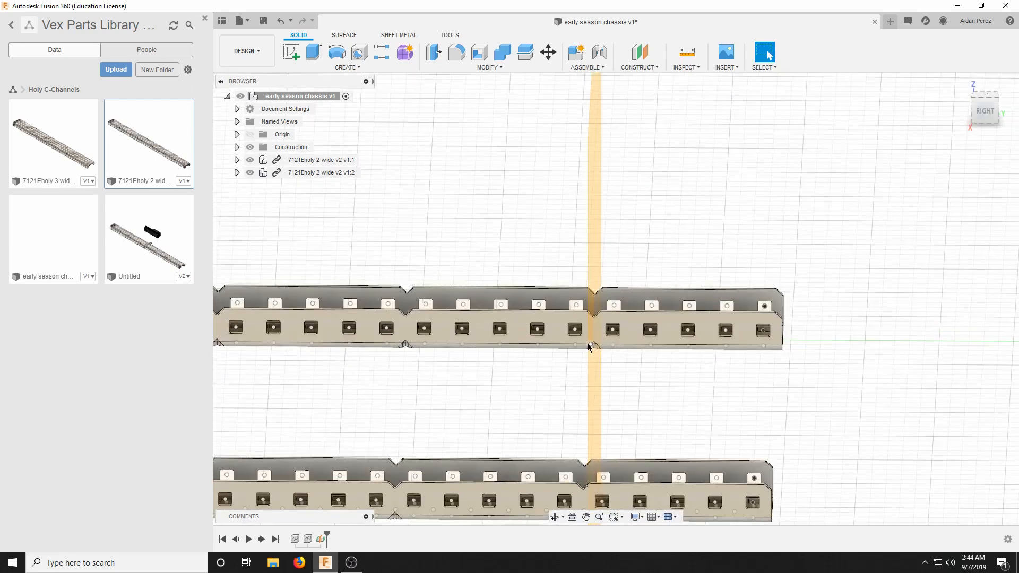
scroll(587, 341, up, 5)
scroll(579, 279, down, 5)
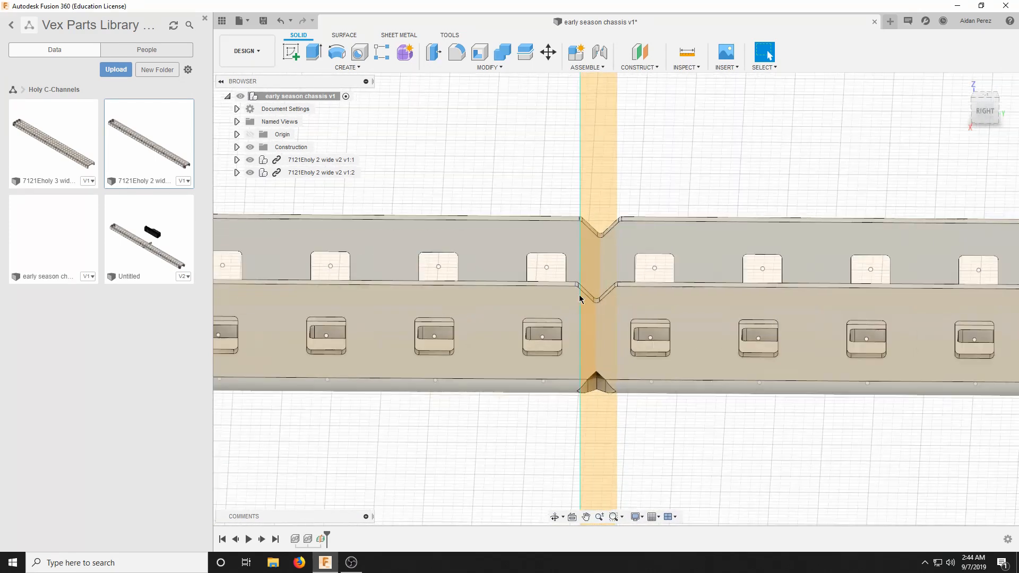
mouse_move(987, 113)
mouse_down()
mouse_move(967, 117)
mouse_move(947, 152)
mouse_move(968, 131)
mouse_up()
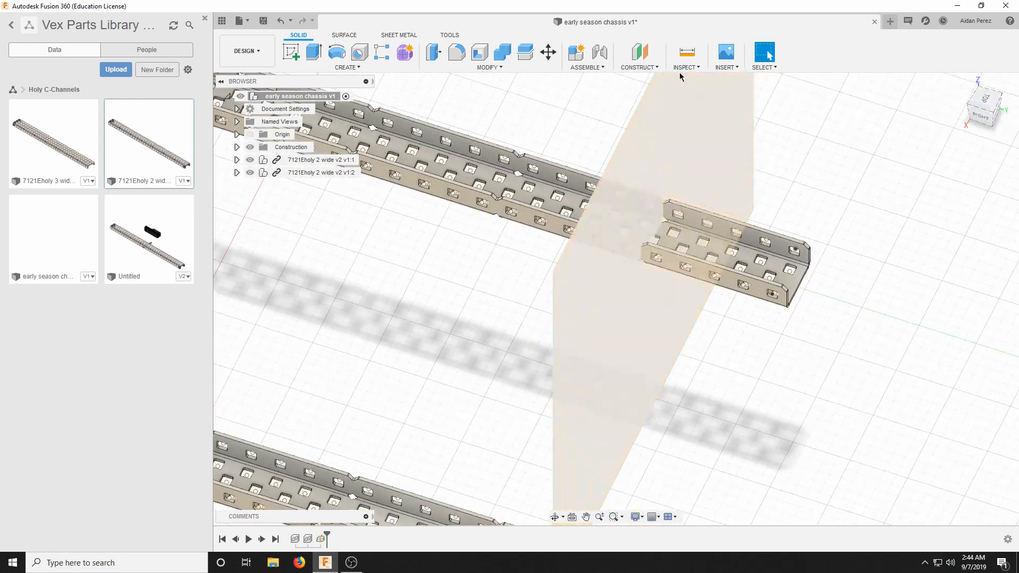
click(485, 68)
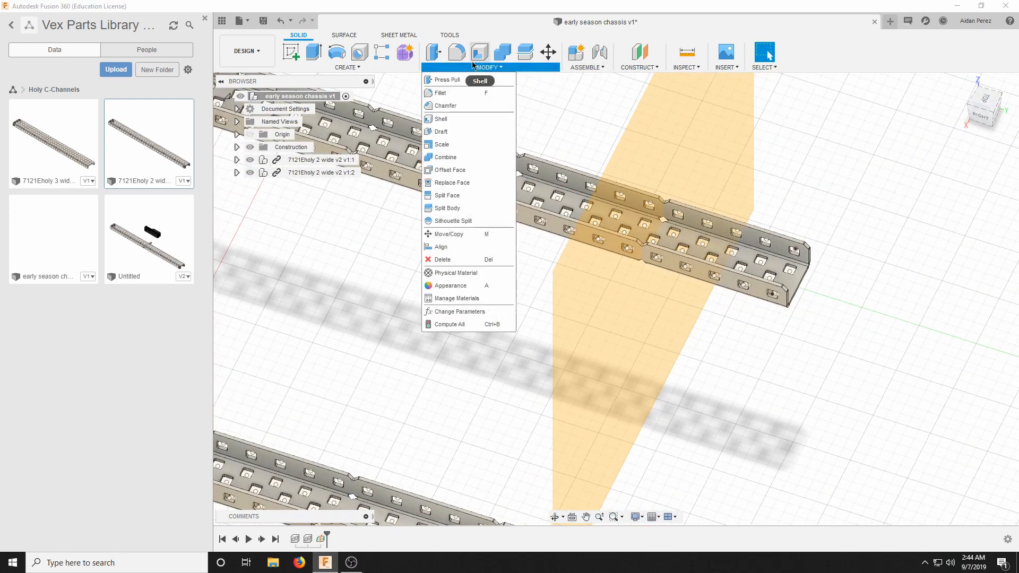
click(461, 208)
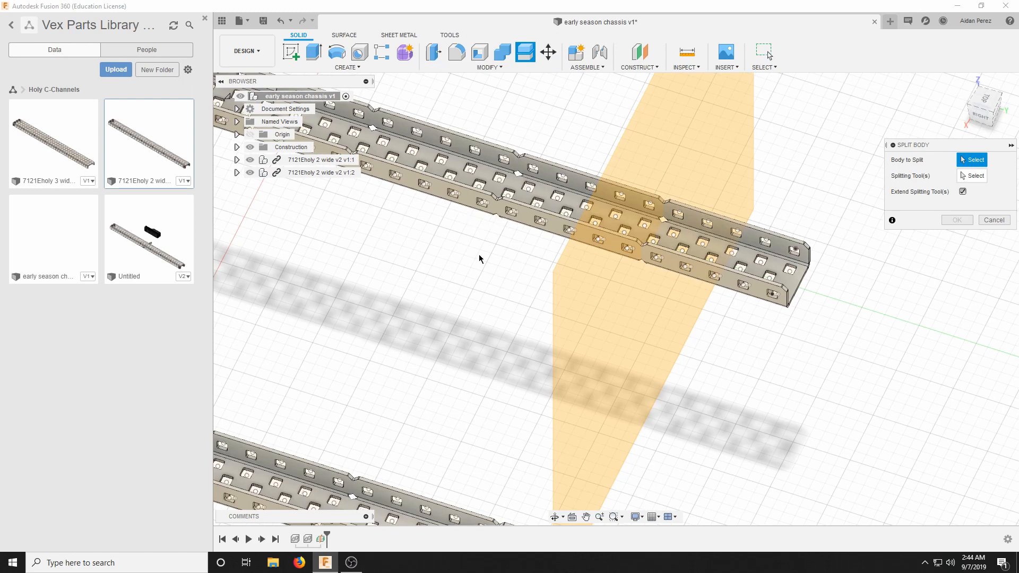
scroll(478, 257, down, 5)
scroll(408, 244, up, 3)
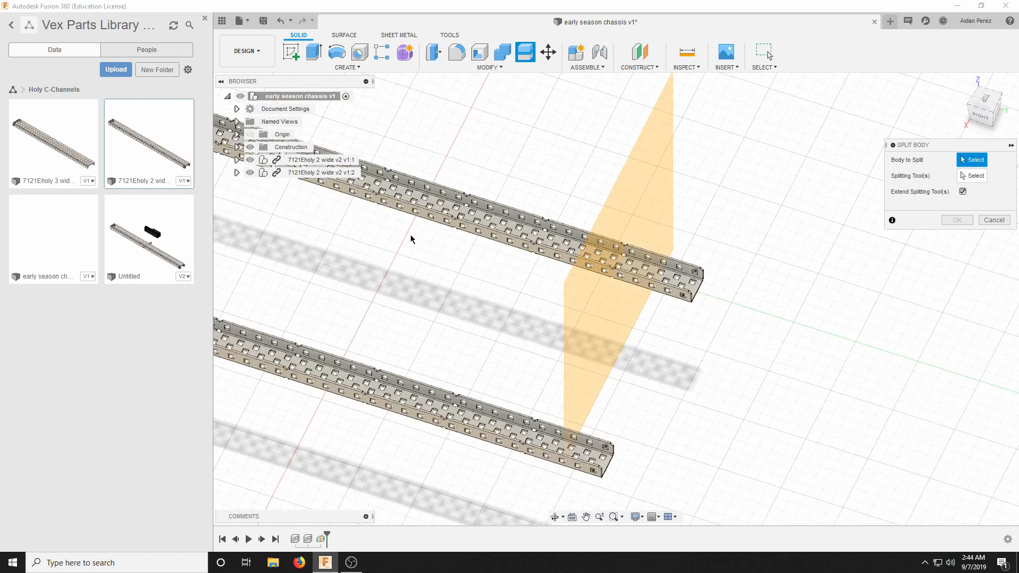
scroll(547, 233, up, 2)
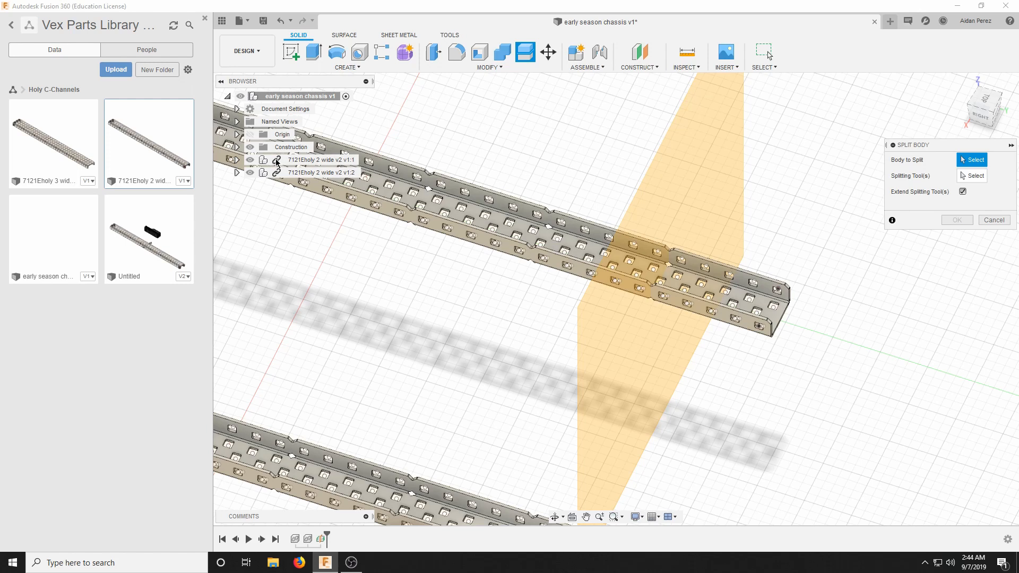
click(990, 220)
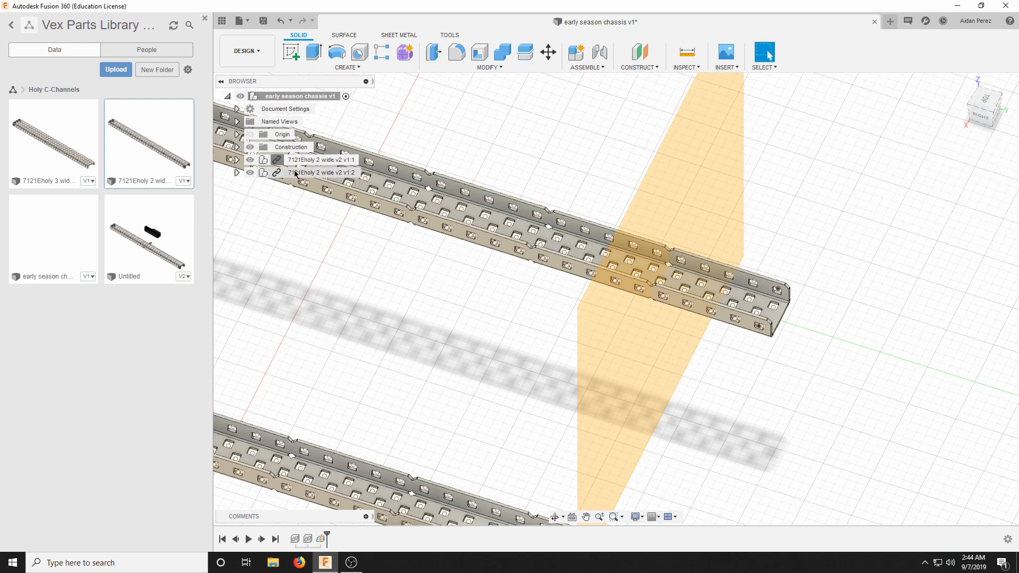
Break the library link of both 7121Eholy 2 wide C-channel components.
click(281, 162)
right_click(281, 162)
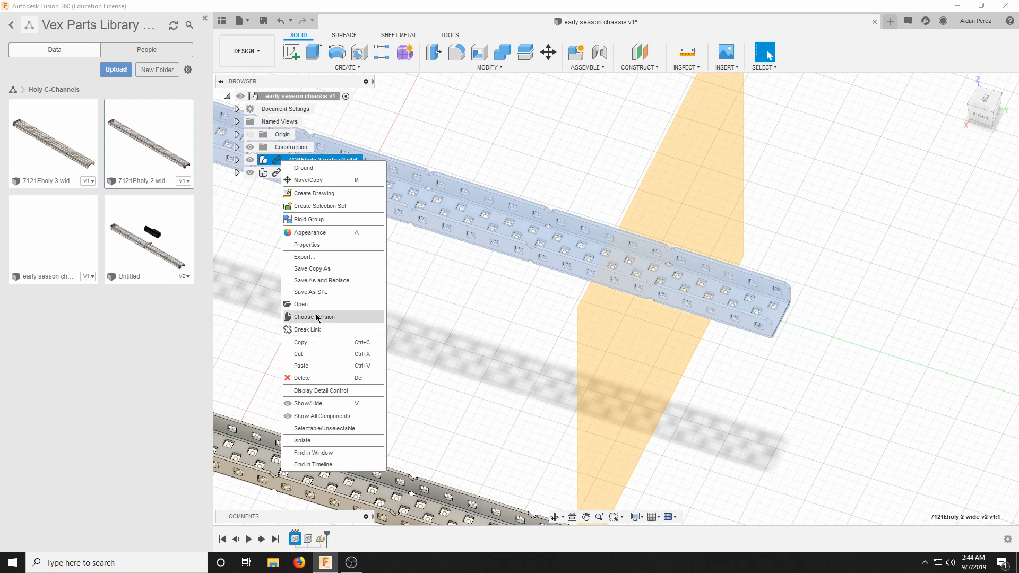
click(312, 336)
right_click(283, 173)
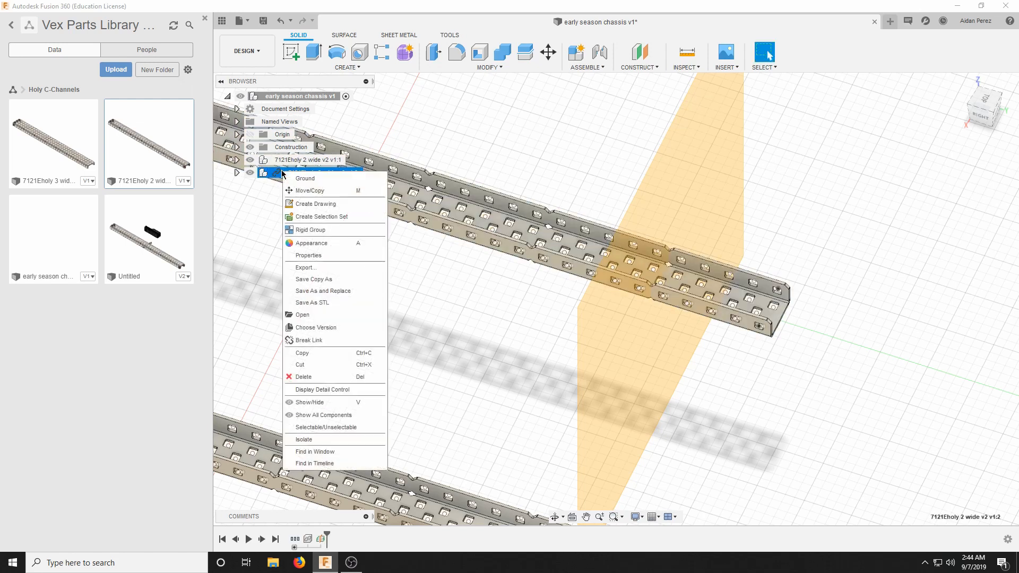
click(301, 341)
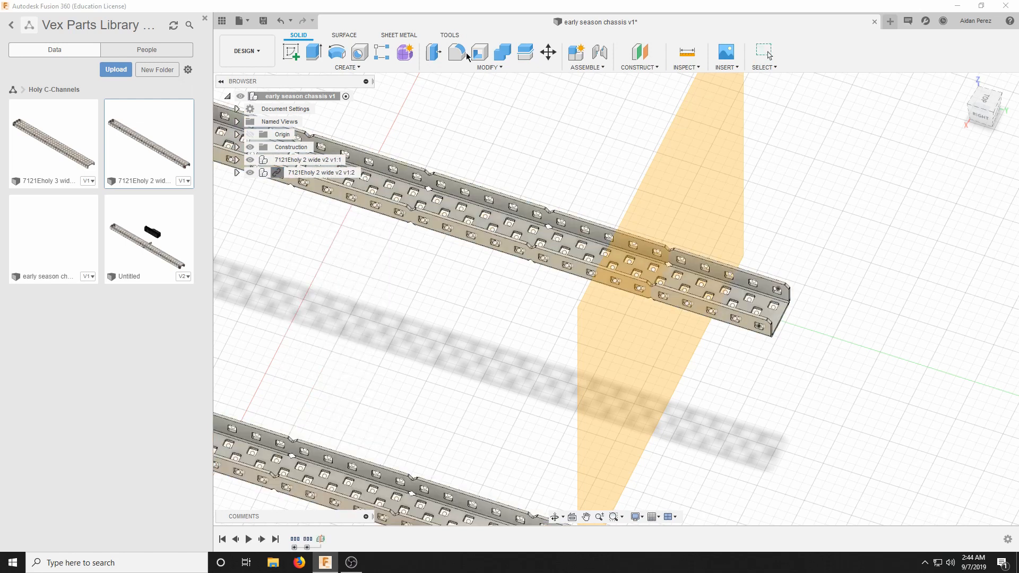
Split the first C-channel's body with the midplane near its far end as the splitting tool.
click(473, 67)
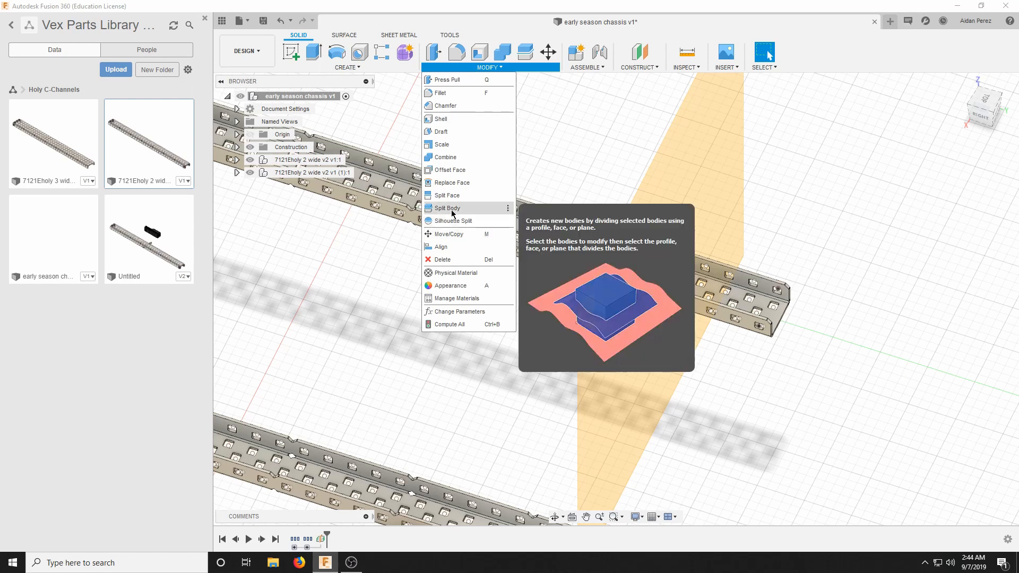
click(453, 208)
click(552, 233)
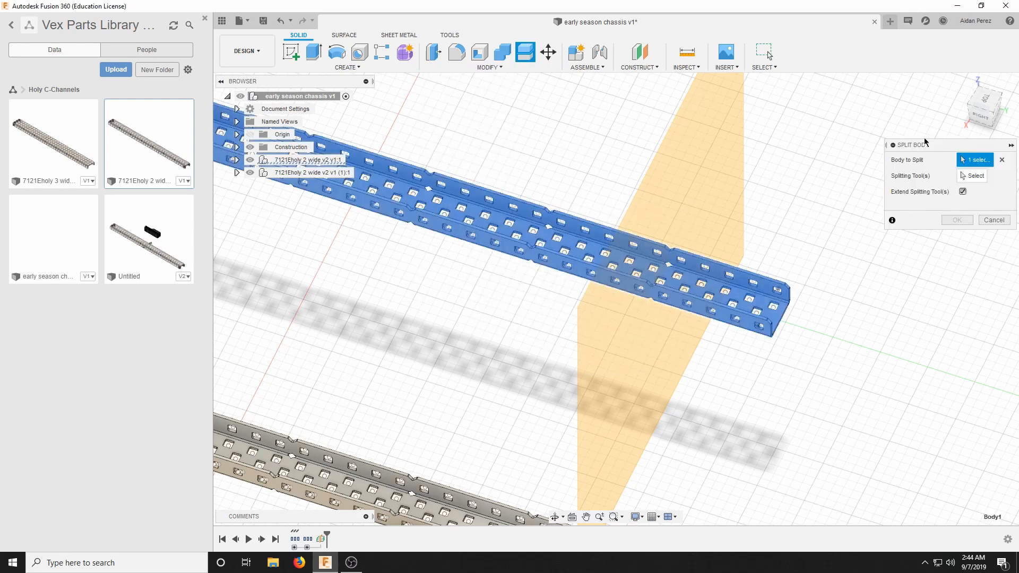
click(973, 175)
scroll(781, 162, down, 3)
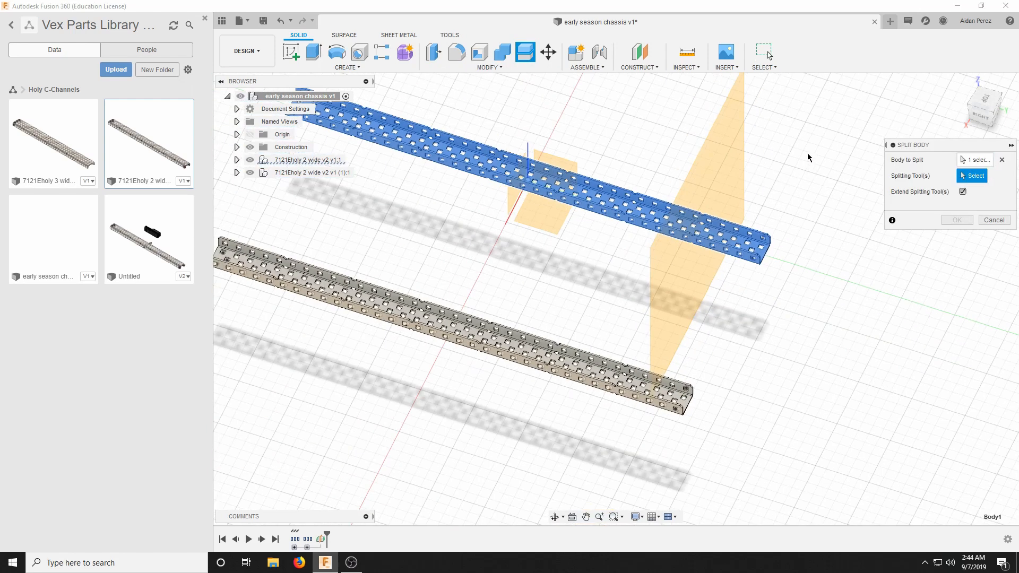
scroll(715, 186, up, 2)
click(708, 194)
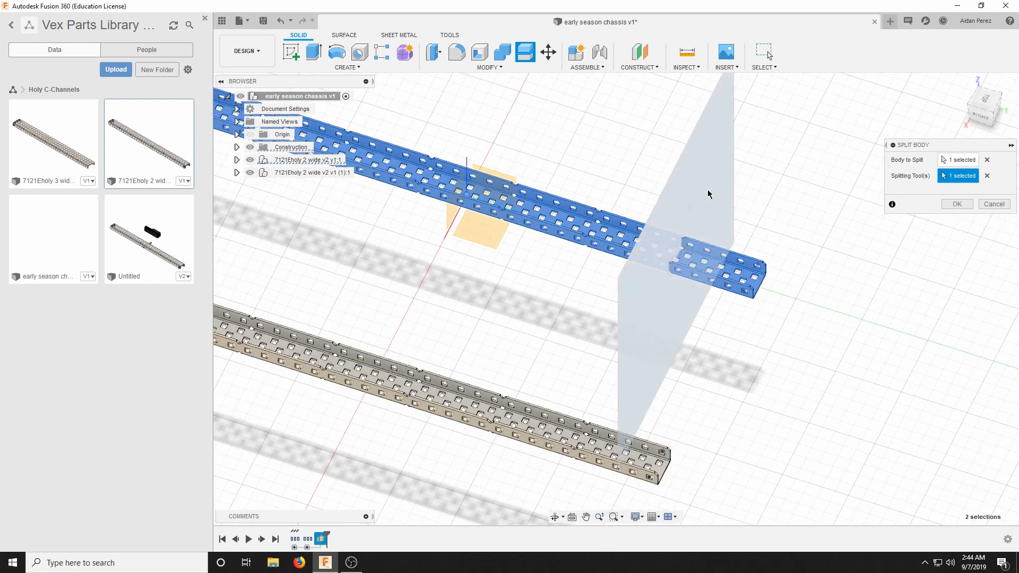
scroll(826, 203, up, 1)
click(954, 204)
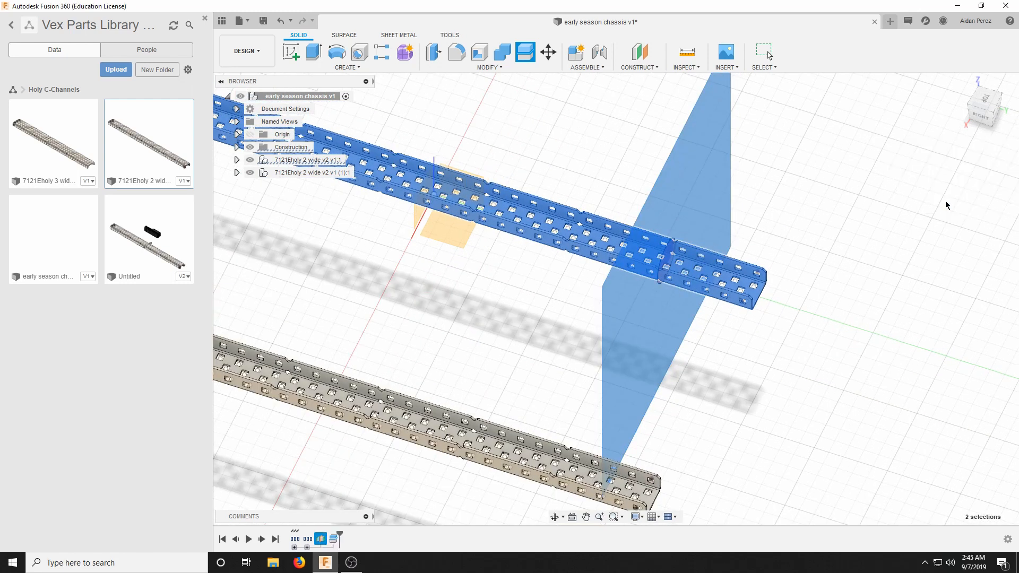
scroll(712, 246, up, 2)
scroll(711, 246, up, 3)
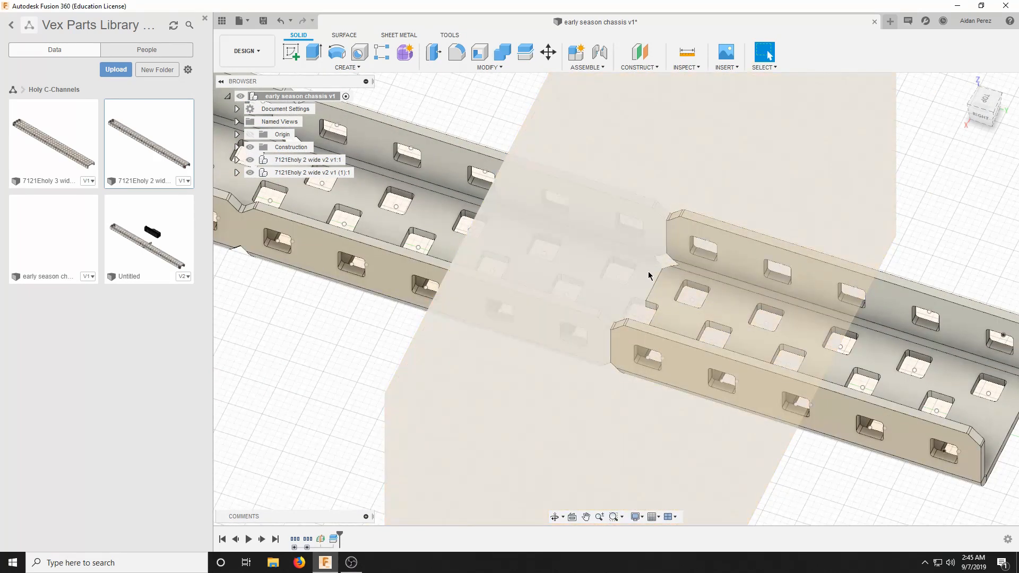
Remove the short cut-off end piece, Body1, from the first C-channel's 35 C Al component.
scroll(648, 271, down, 4)
scroll(403, 311, down, 3)
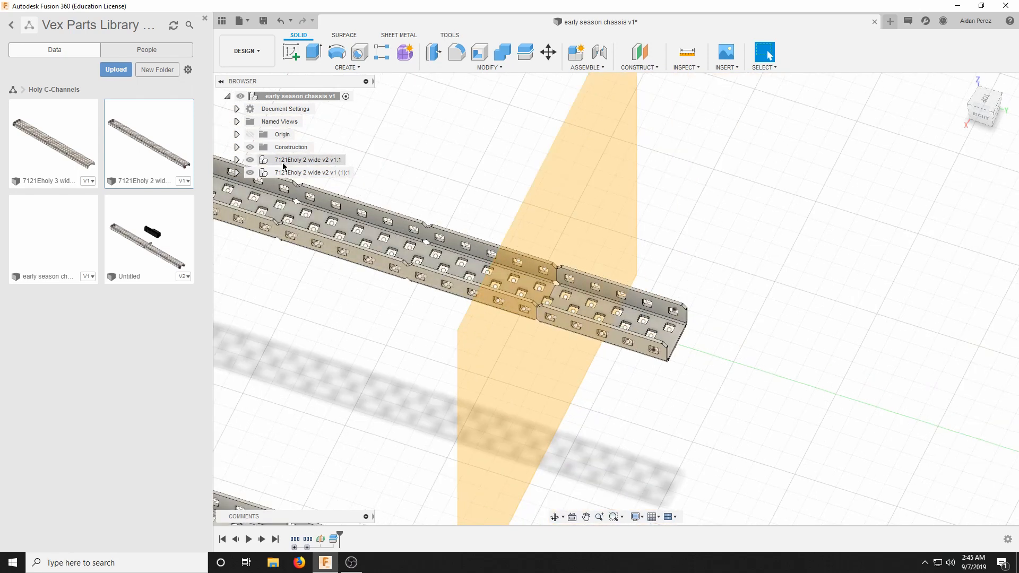
click(237, 160)
click(247, 185)
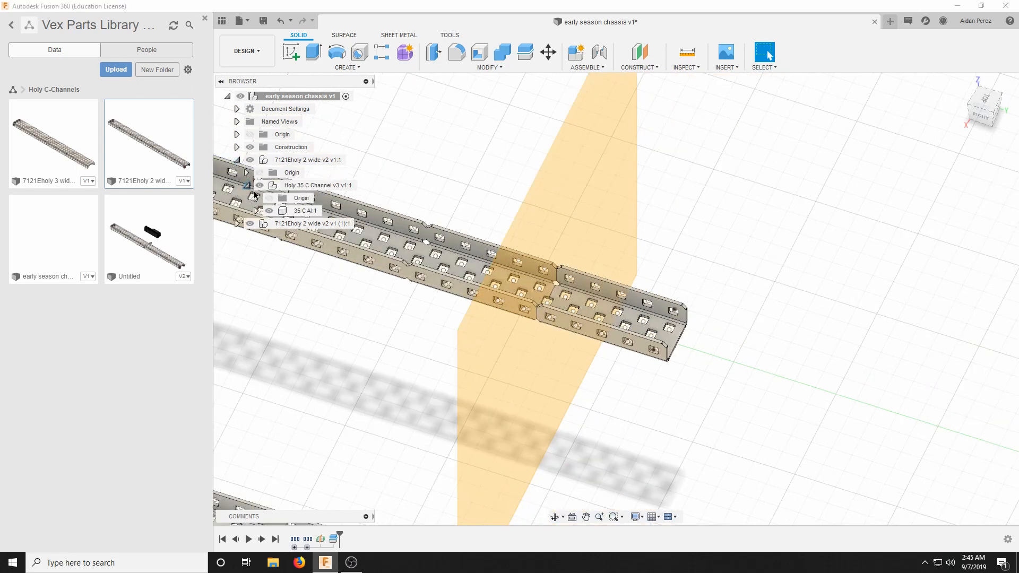
click(257, 211)
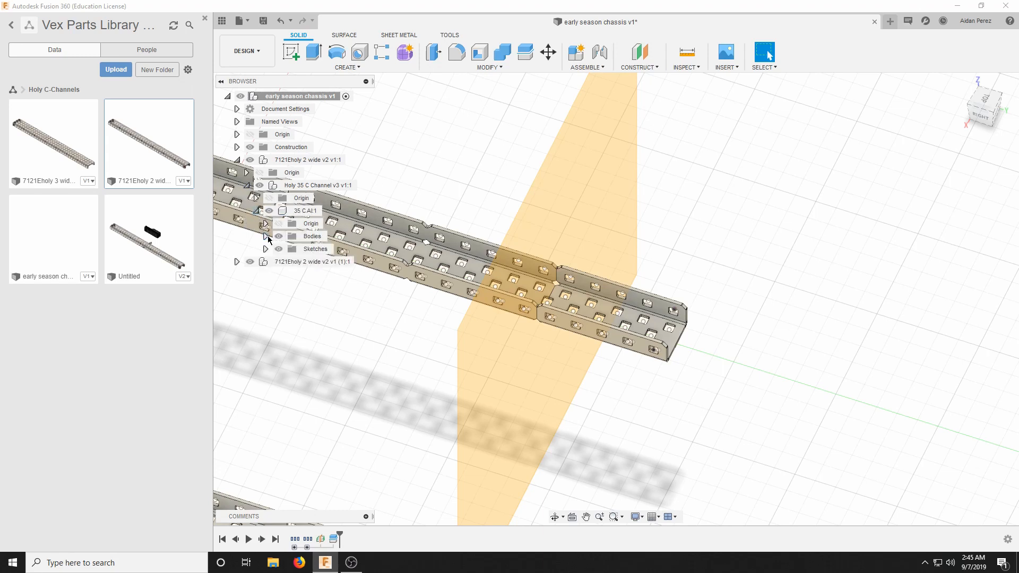
click(266, 236)
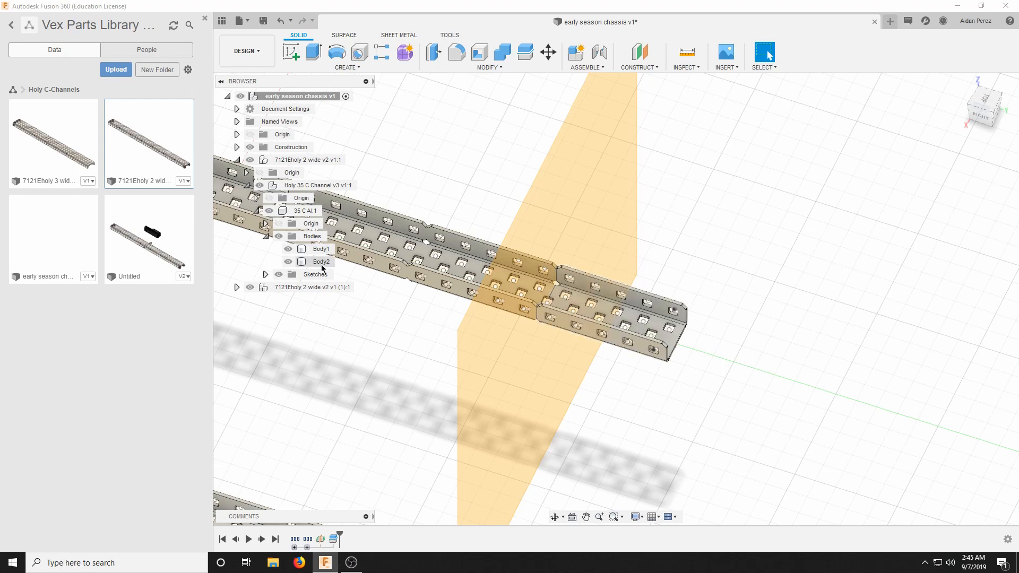
scroll(576, 269, down, 4)
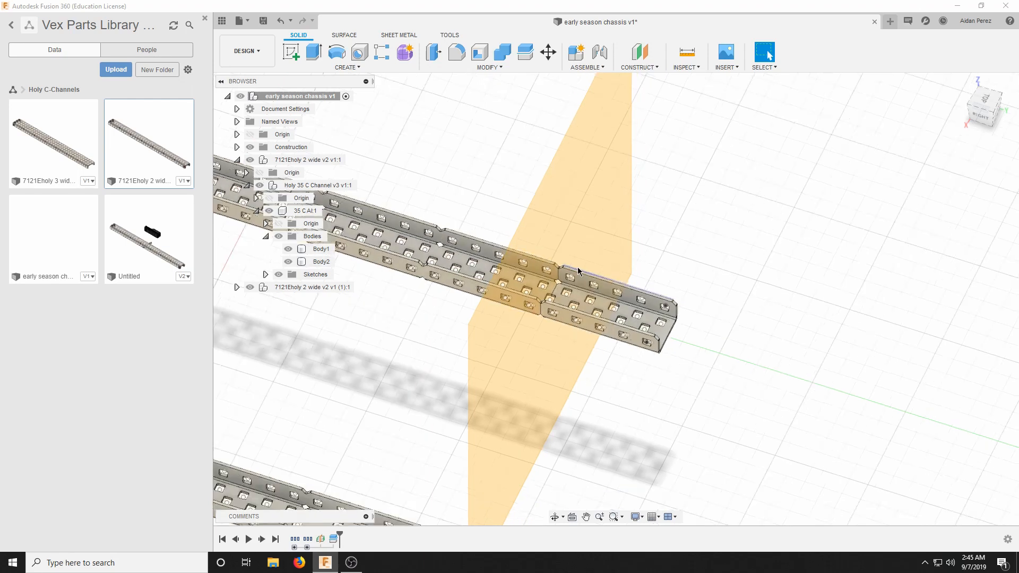
scroll(587, 289, up, 2)
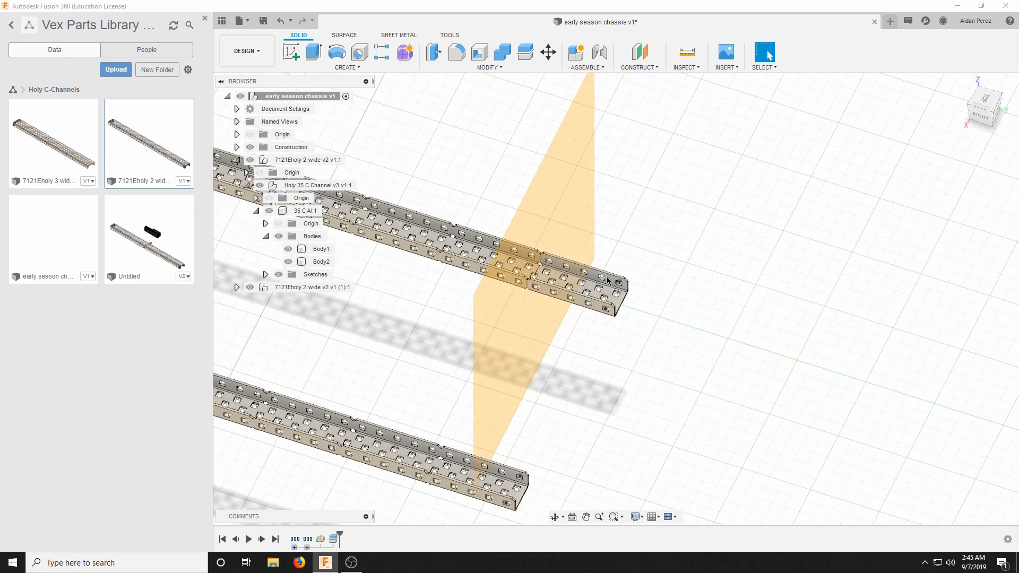
right_click(316, 253)
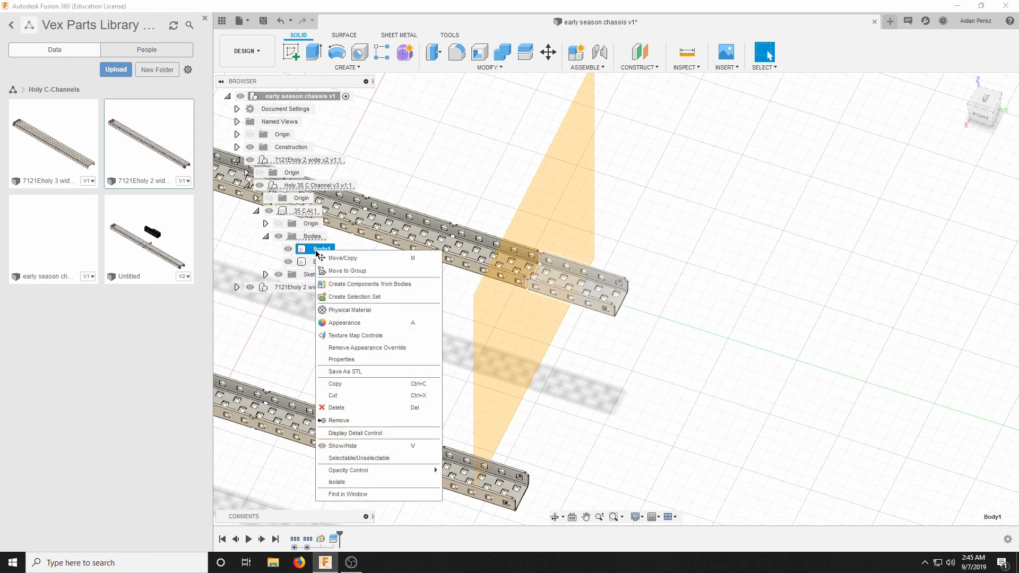
click(350, 411)
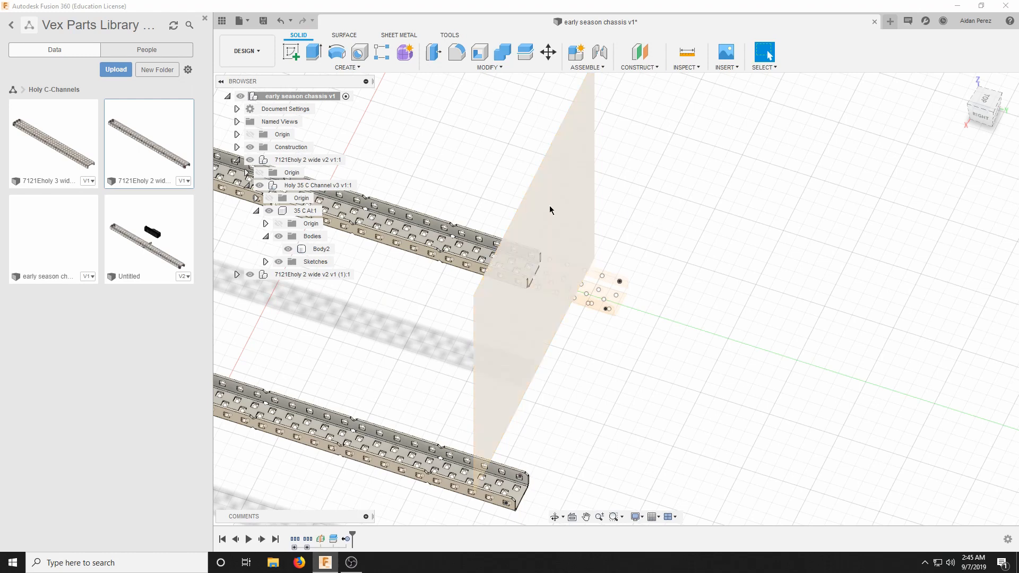
Delete the construction midplane used to split the first C-channel.
right_click(575, 199)
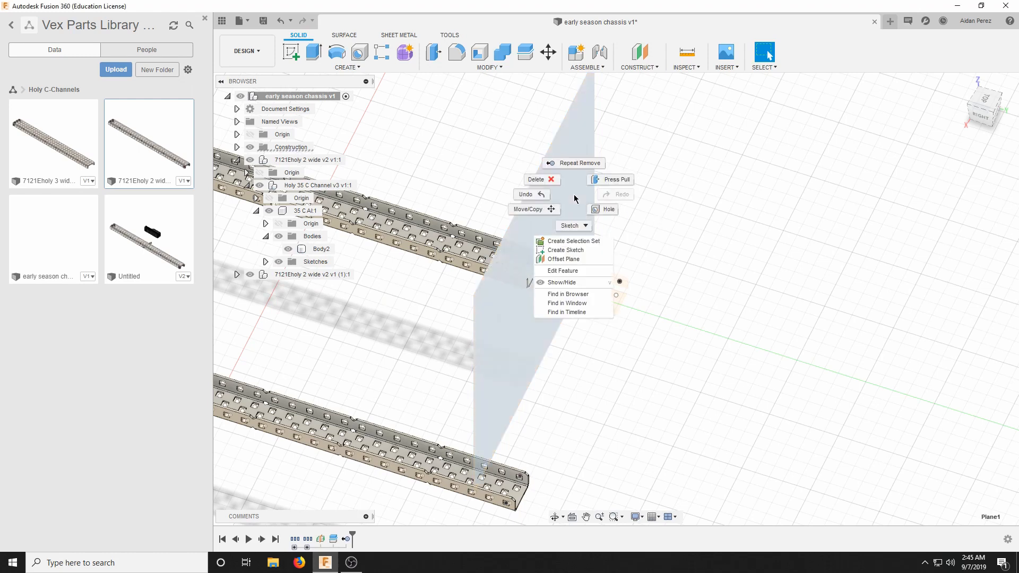
click(537, 180)
click(481, 299)
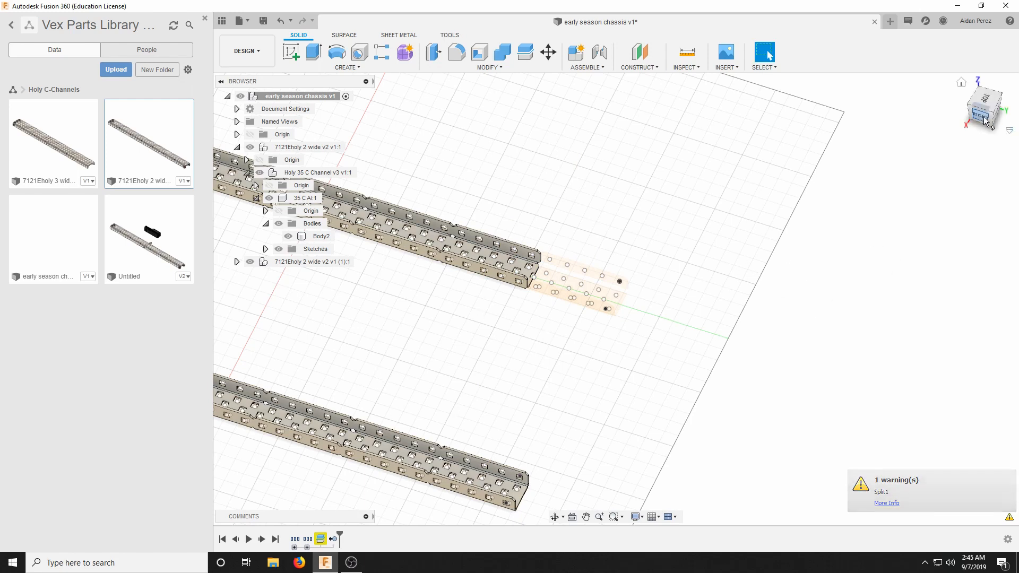
Construct a midplane between opposite end walls of the notch-aligned square hole in the second C-channel's web, near its far end.
scroll(596, 135, down, 3)
click(649, 67)
click(641, 117)
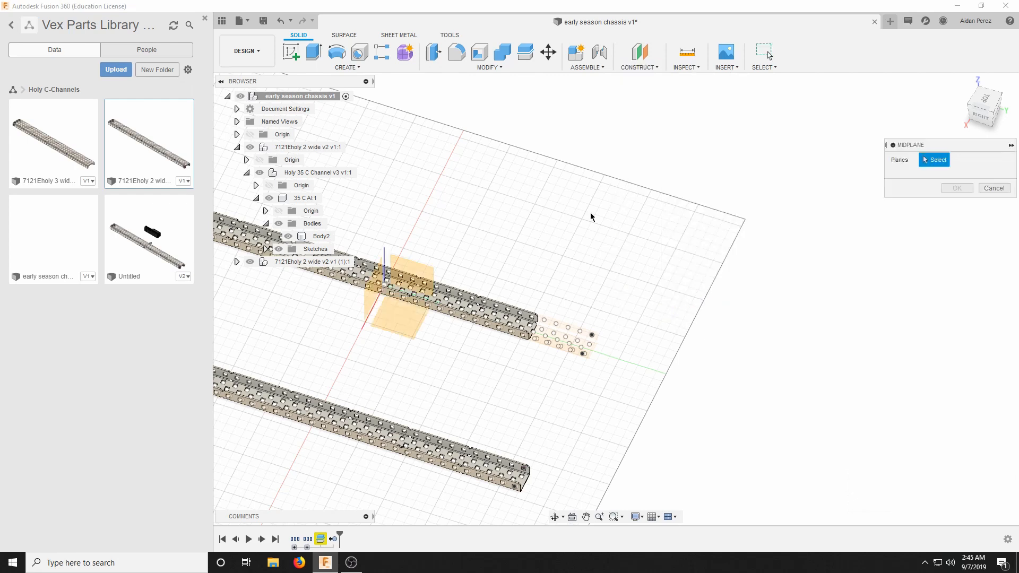
scroll(461, 434, up, 5)
scroll(469, 478, up, 5)
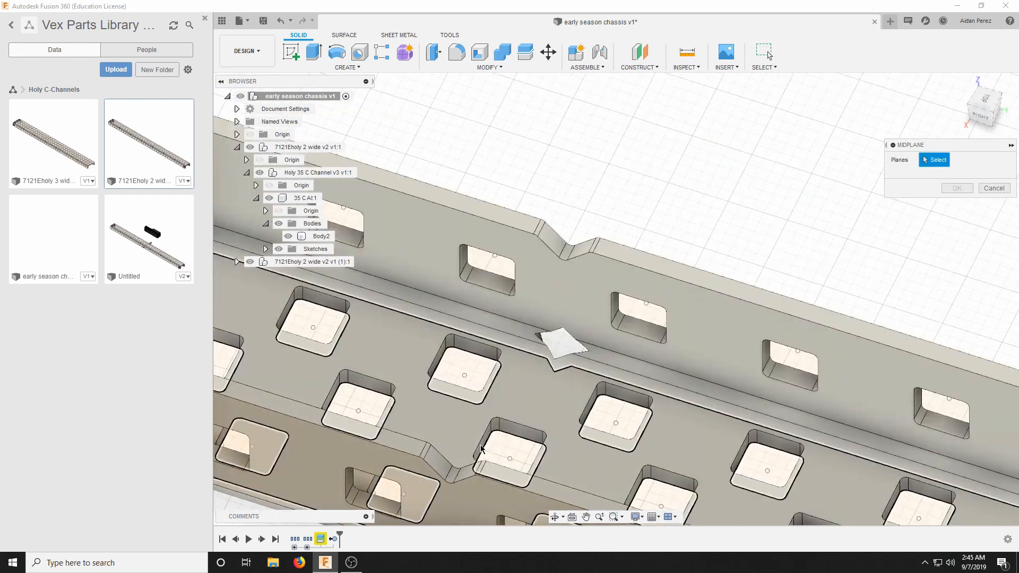
click(482, 443)
drag(978, 119, 1005, 120)
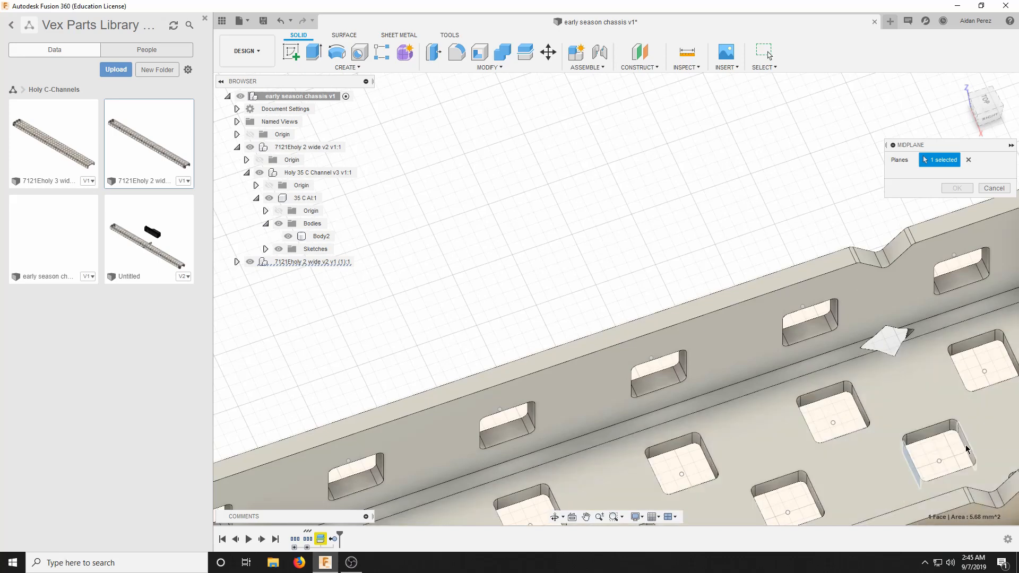
click(968, 447)
scroll(968, 447, down, 10)
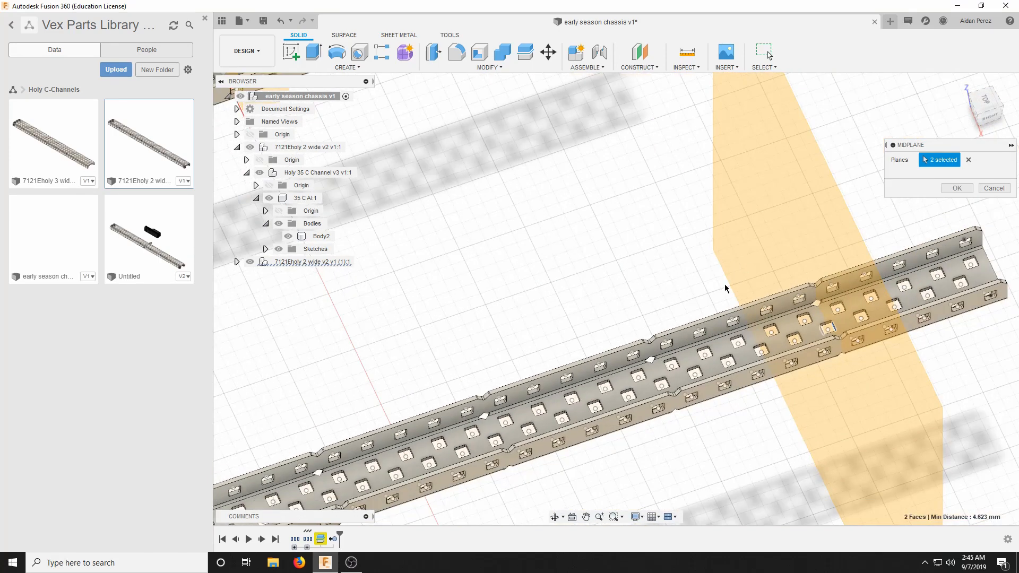
scroll(909, 325, down, 3)
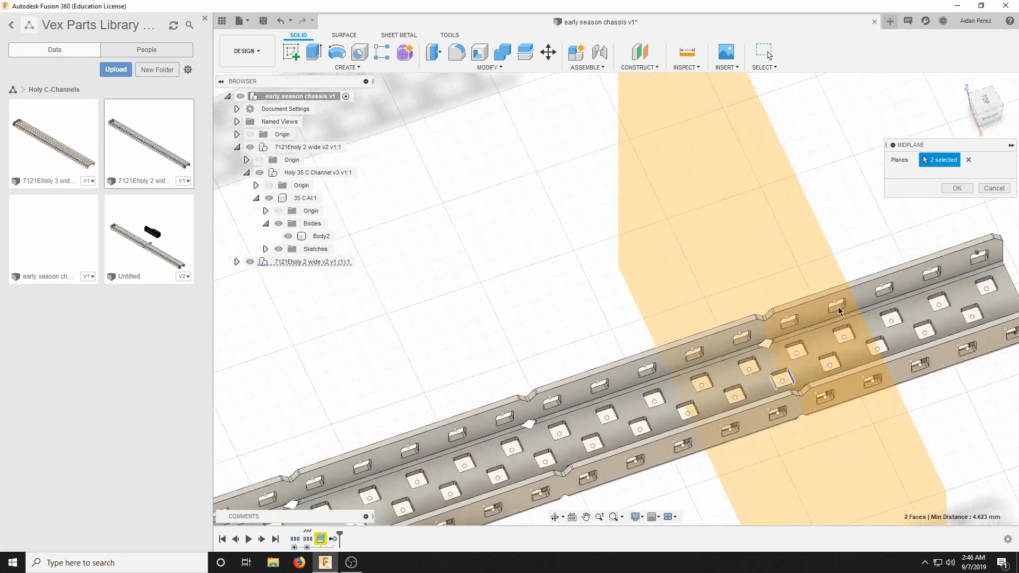
click(958, 189)
Split the second C-channel's body using its new midplane as the splitting tool.
click(499, 67)
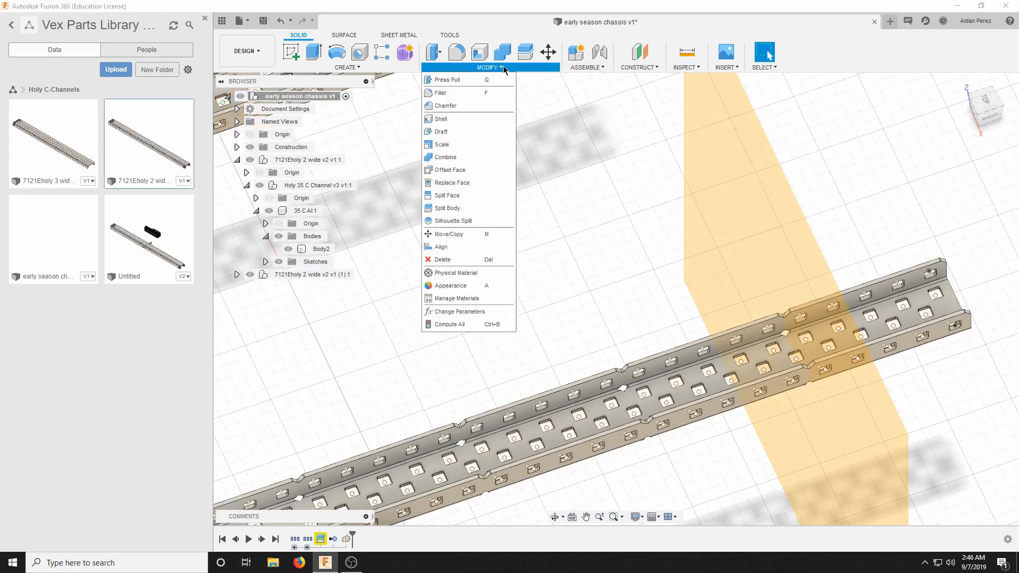
click(447, 208)
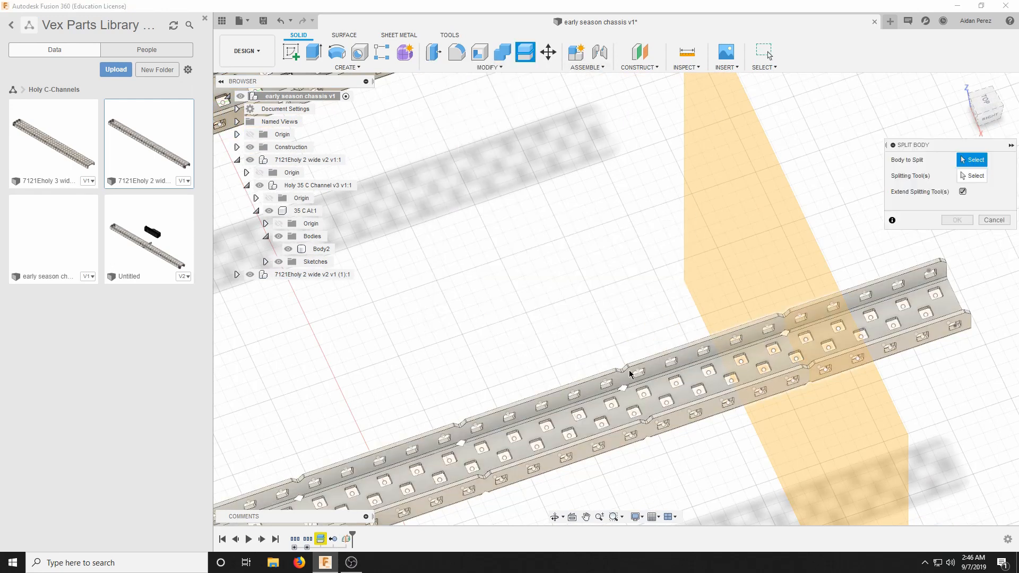
click(674, 343)
click(816, 224)
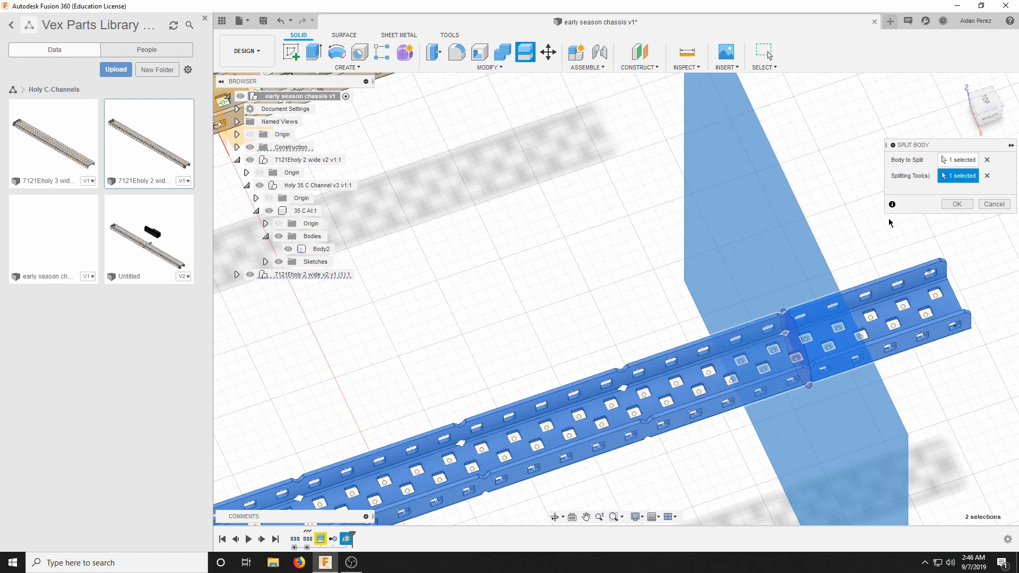
click(950, 203)
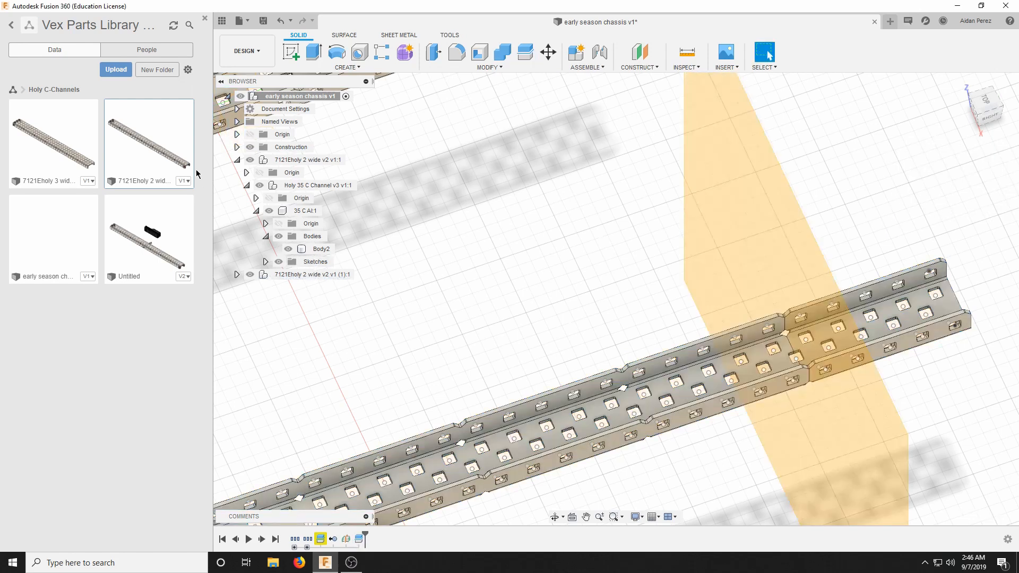
Remove the short cut-off end piece, Body2, from the second C-channel's 35 C Al (1) component.
click(237, 160)
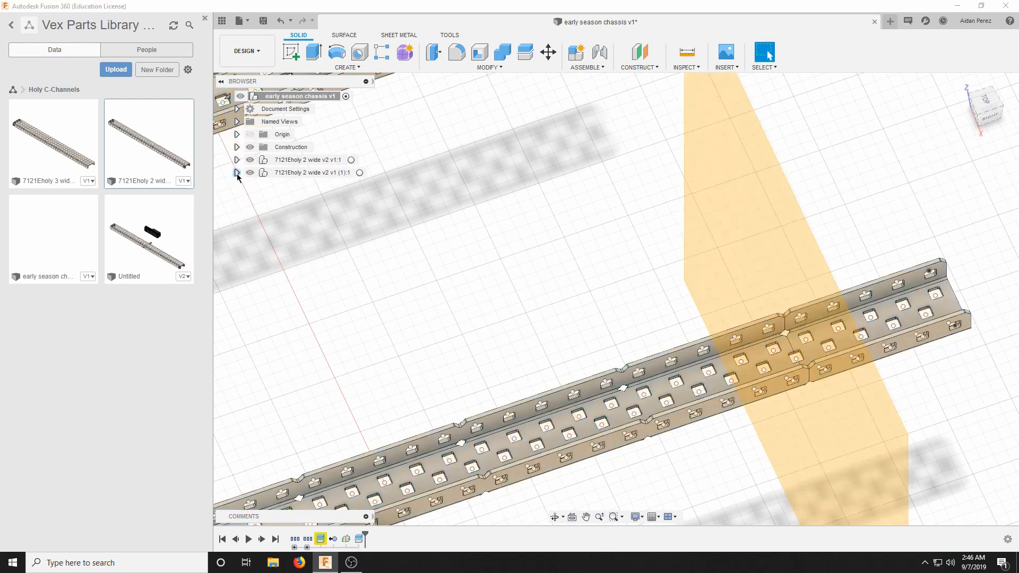
click(236, 173)
click(246, 199)
click(256, 224)
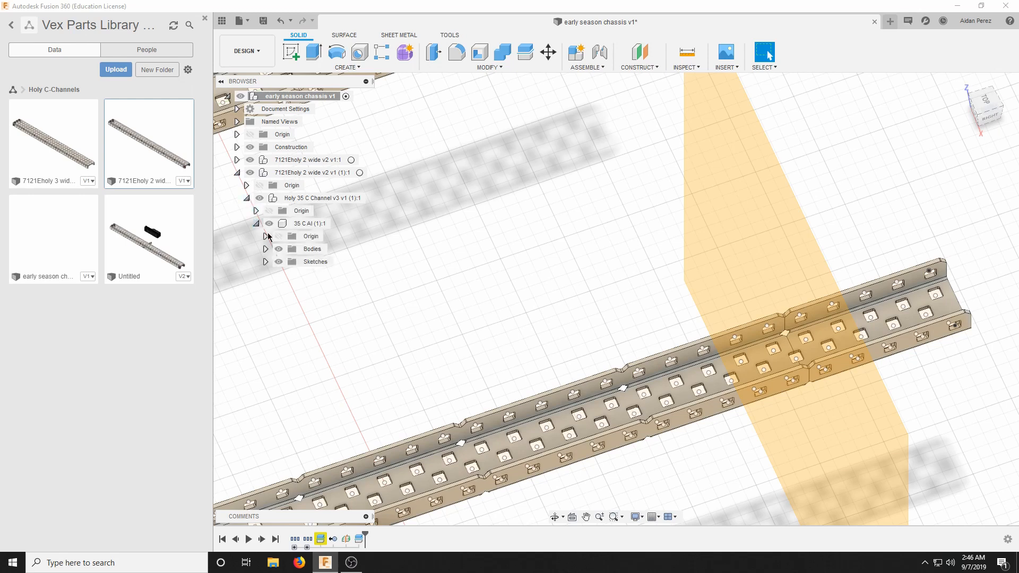
click(266, 249)
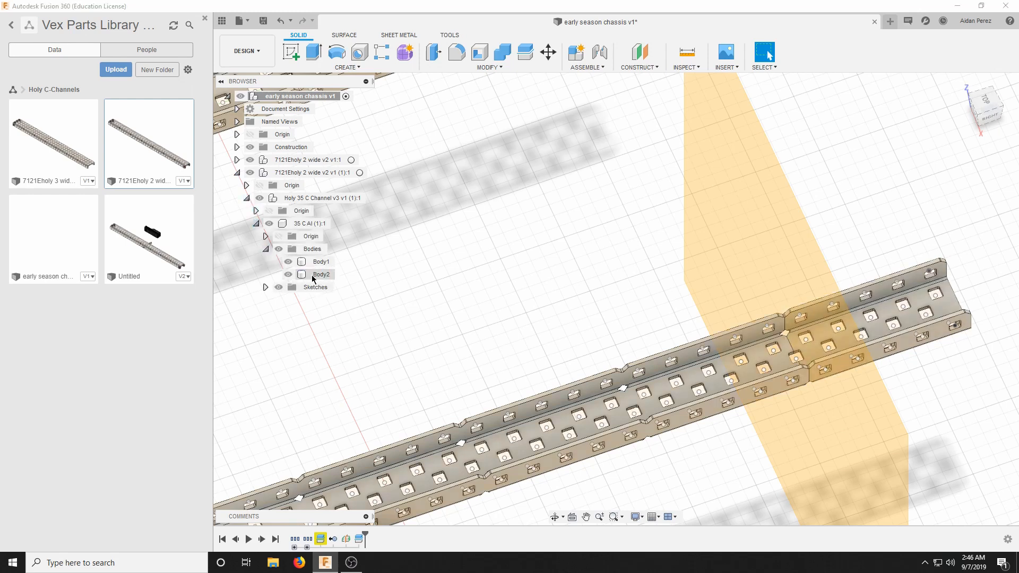
click(319, 274)
right_click(318, 275)
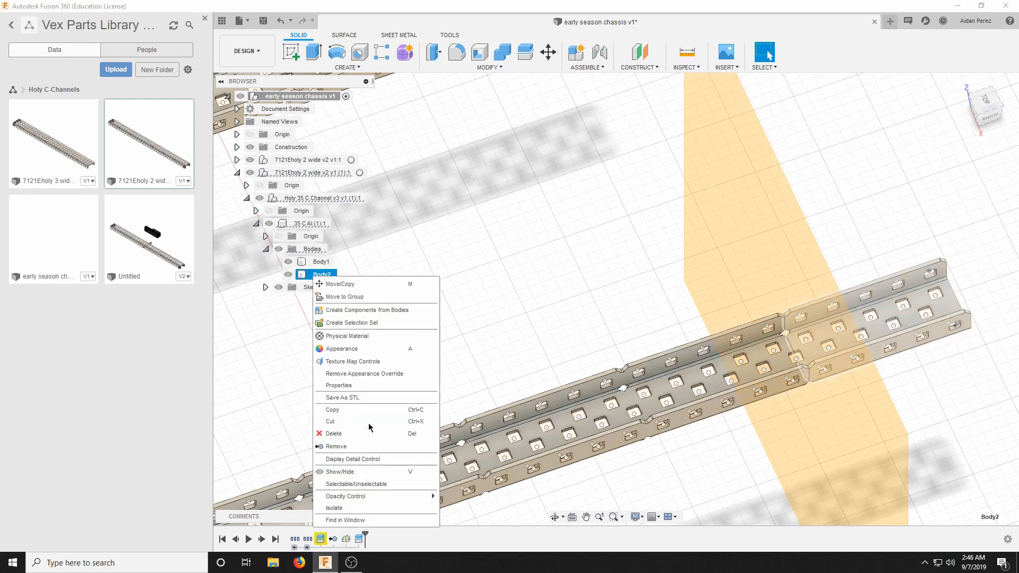
click(340, 448)
Delete the construction midplane used to split the second C-channel.
right_click(732, 186)
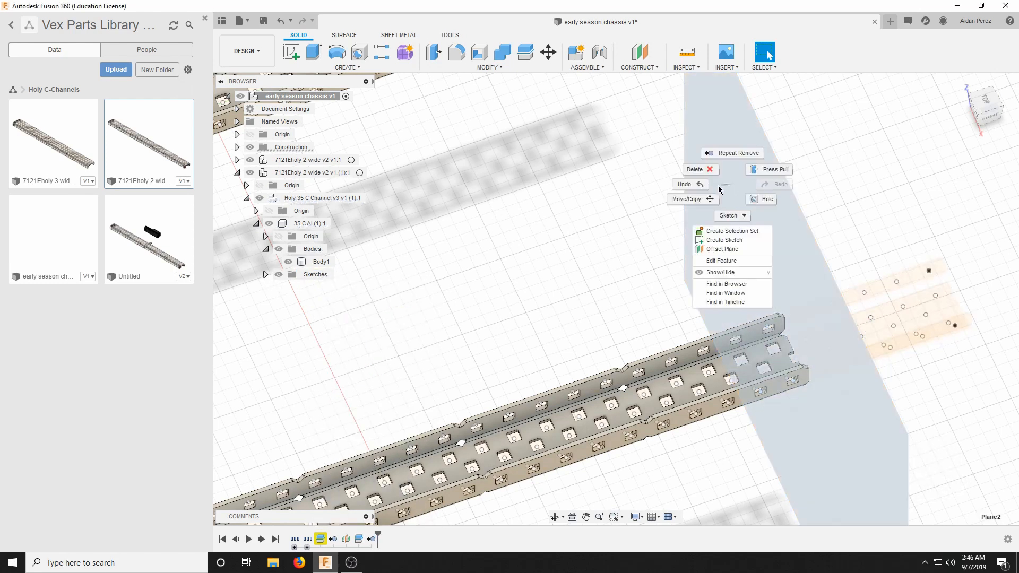
click(696, 176)
click(473, 300)
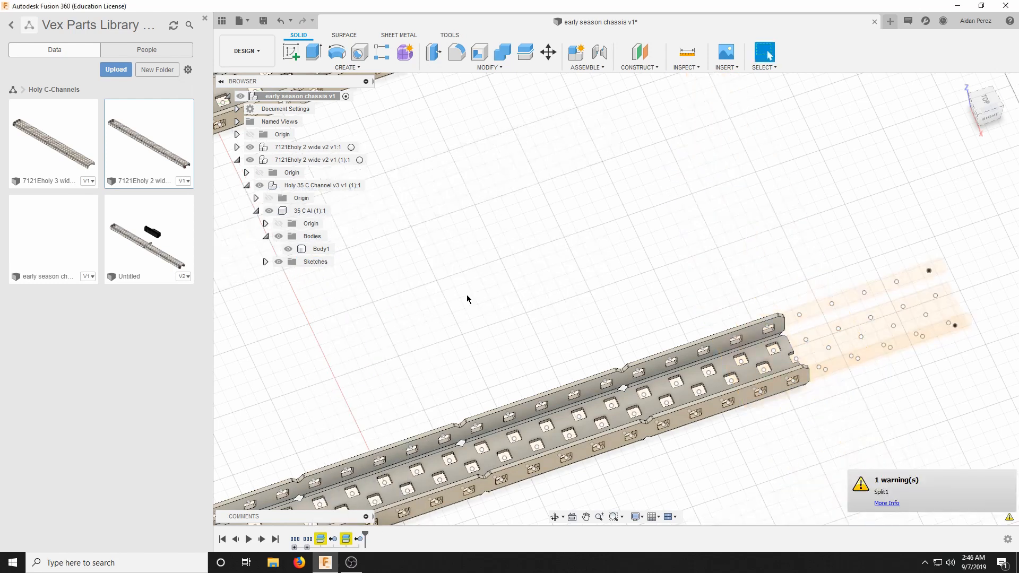
scroll(702, 199, down, 5)
scroll(693, 206, down, 3)
scroll(847, 189, up, 4)
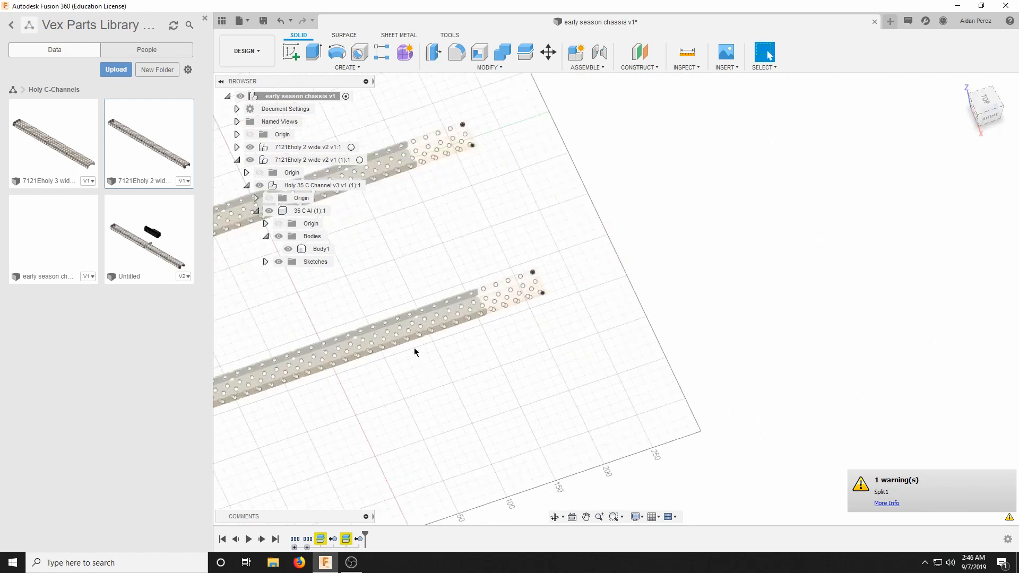
Delete the leftover sketch geometry extending past the cut ends of both shortened C-channels.
scroll(440, 302, up, 7)
scroll(746, 273, up, 3)
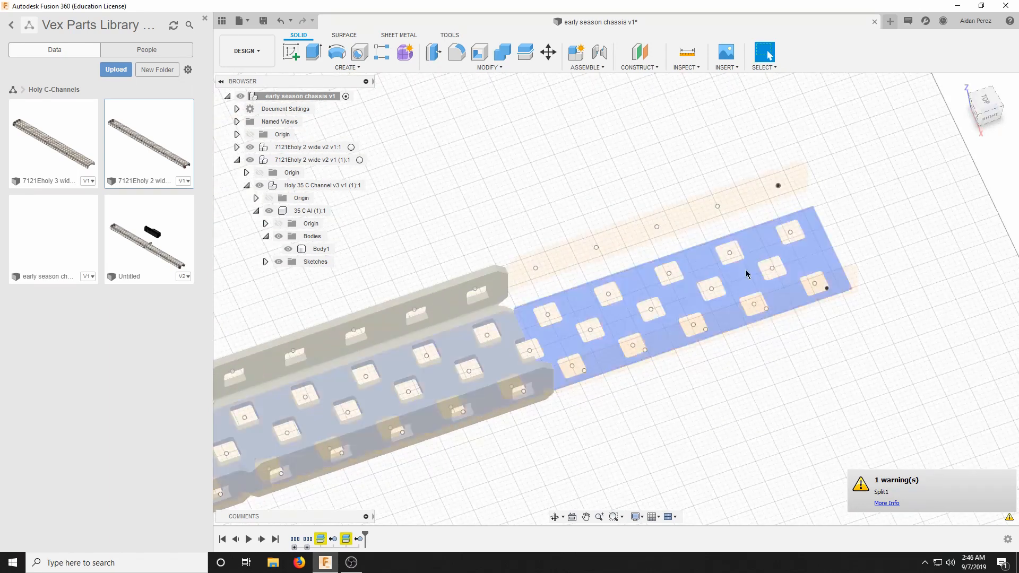
scroll(584, 305, down, 3)
scroll(543, 269, up, 2)
scroll(642, 206, down, 3)
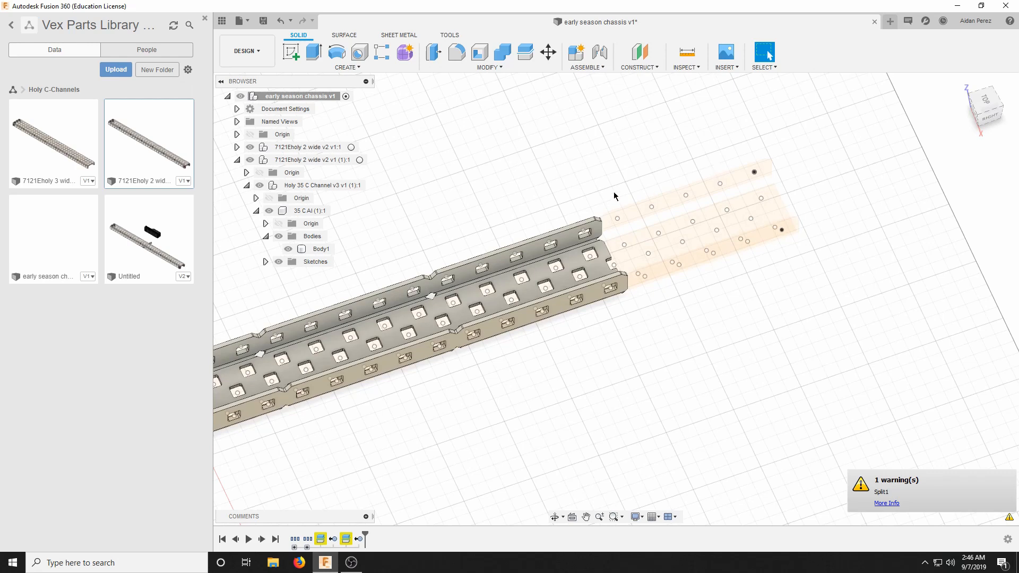
scroll(616, 216, up, 3)
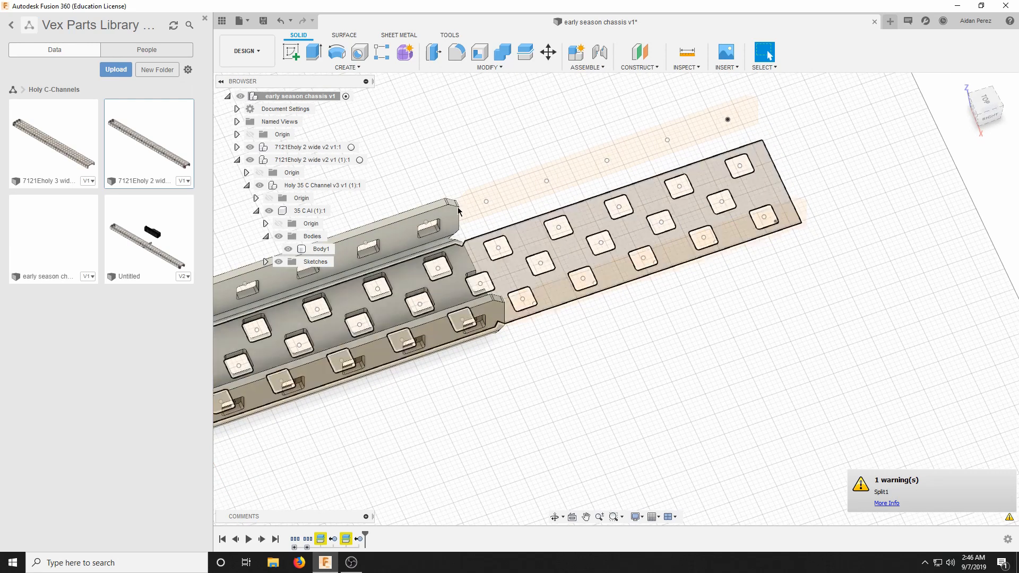
scroll(574, 230, down, 2)
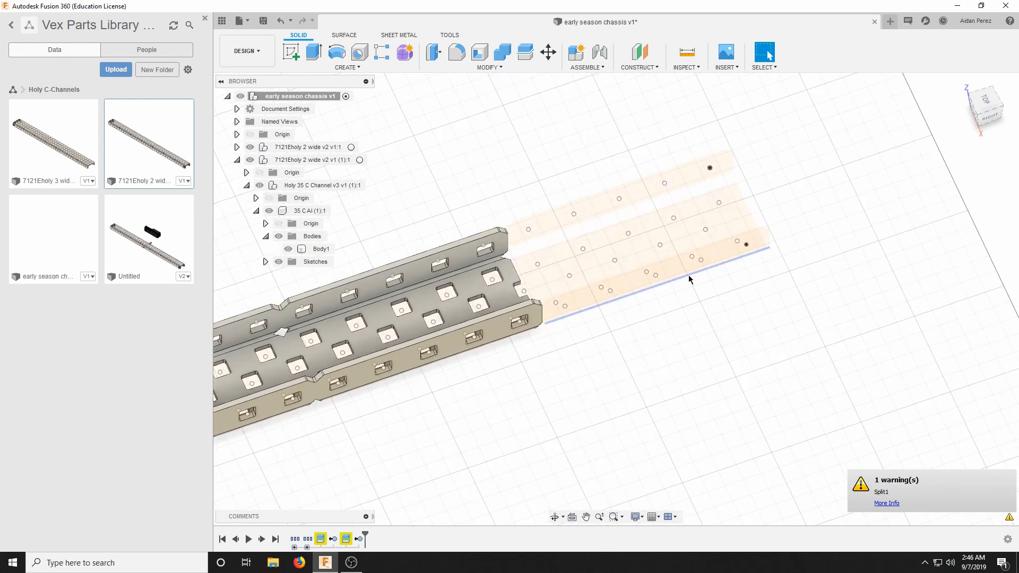
scroll(829, 244, down, 2)
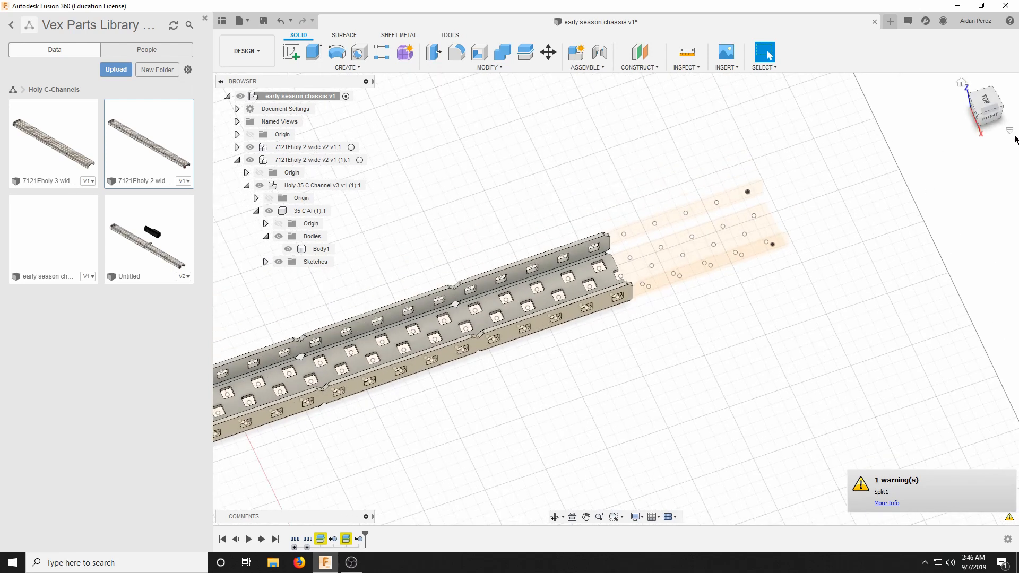
click(994, 107)
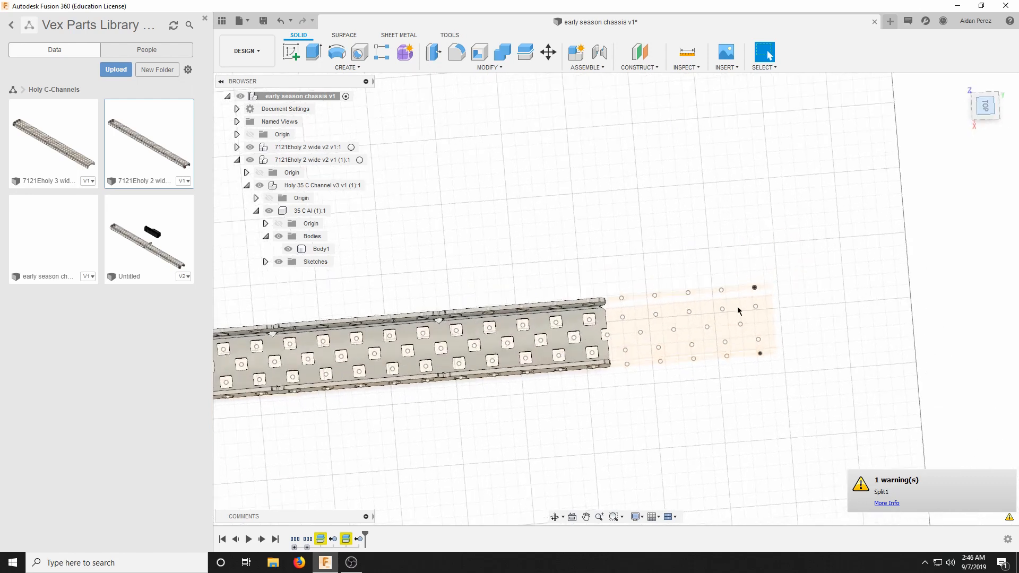
scroll(650, 220, up, 4)
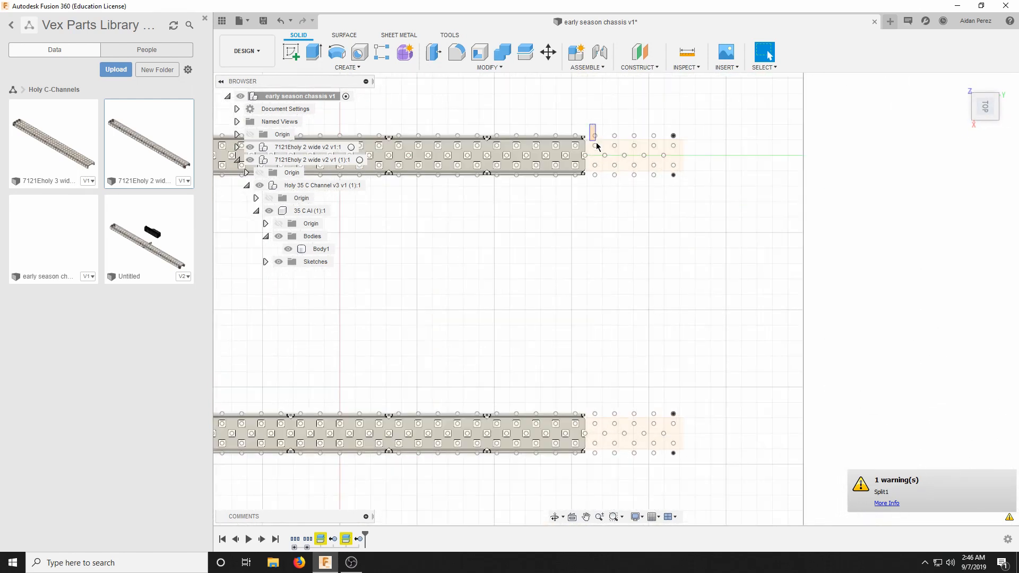
drag(597, 147, 733, 490)
drag(599, 140, 760, 496)
drag(984, 107, 977, 70)
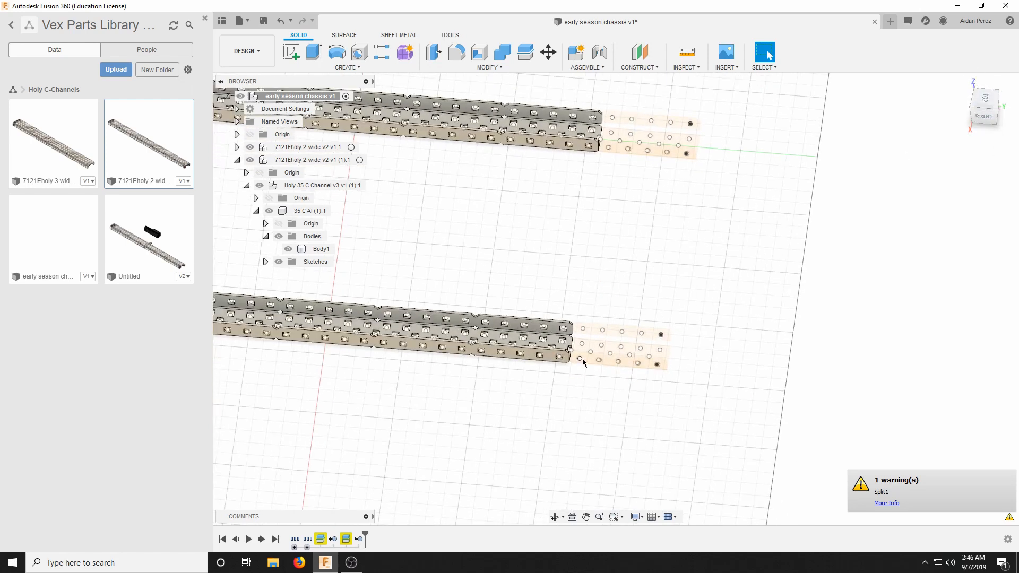
drag(582, 311, 715, 454)
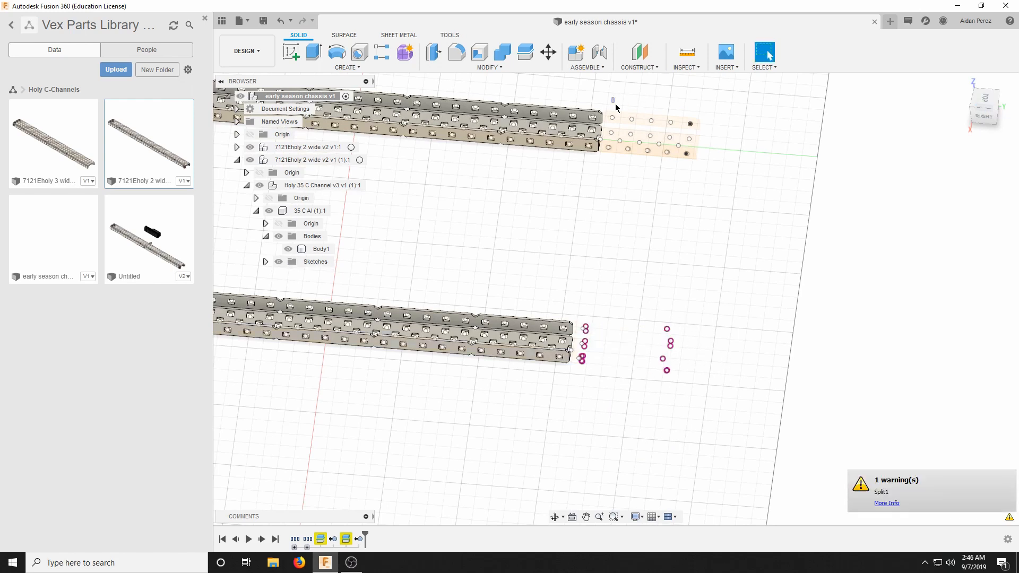
drag(616, 103, 763, 236)
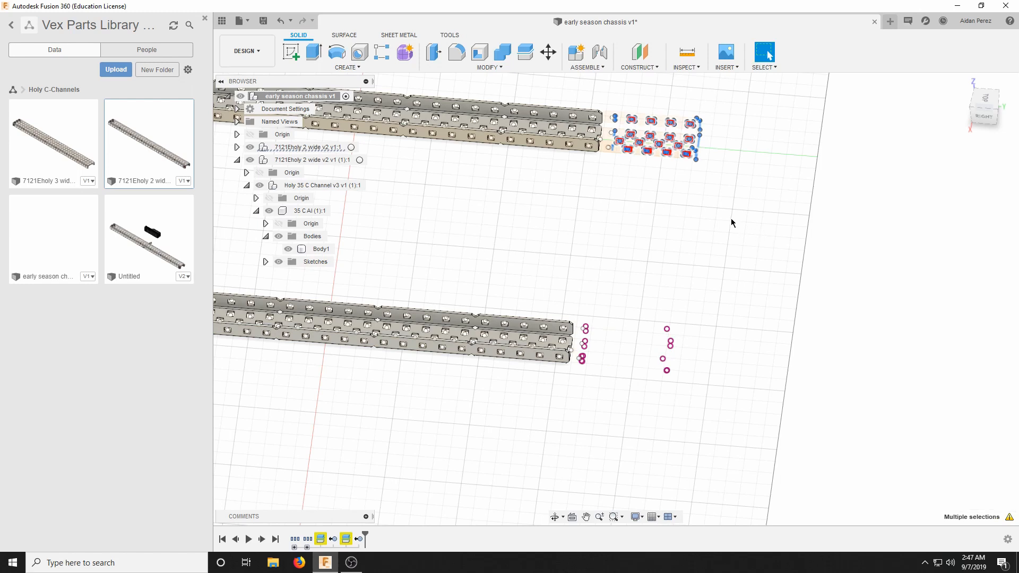
key(Delete)
Inspect the sketch points remaining beyond both C-channels' cut ends and collapse the second channel's component tree.
scroll(615, 131, up, 2)
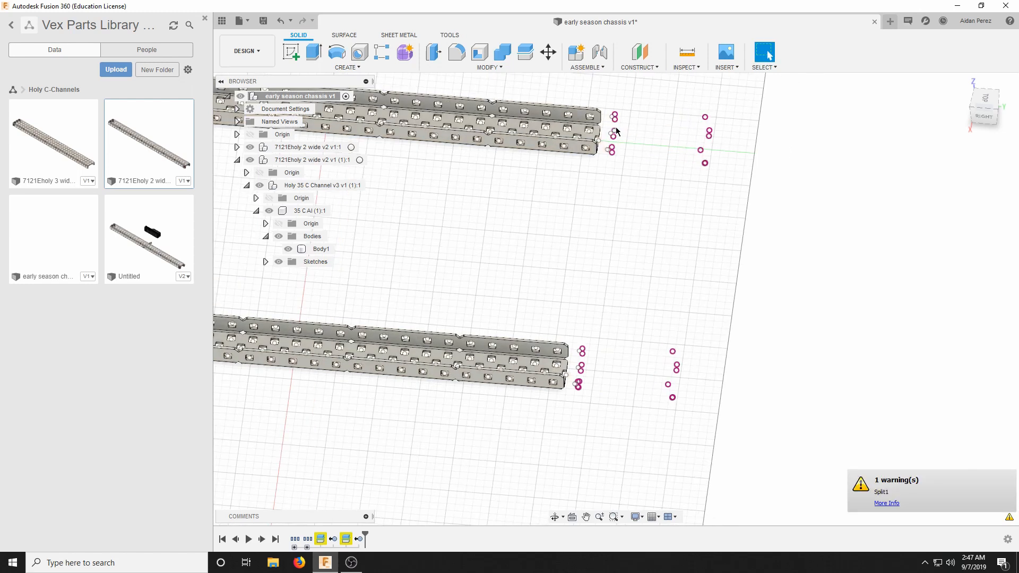
scroll(735, 263, down, 6)
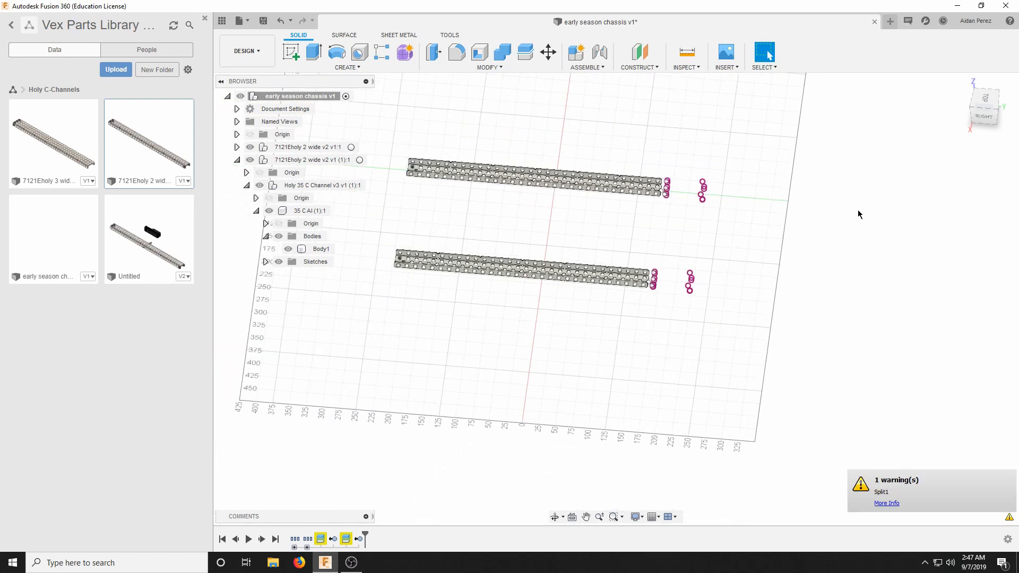
scroll(692, 177, up, 2)
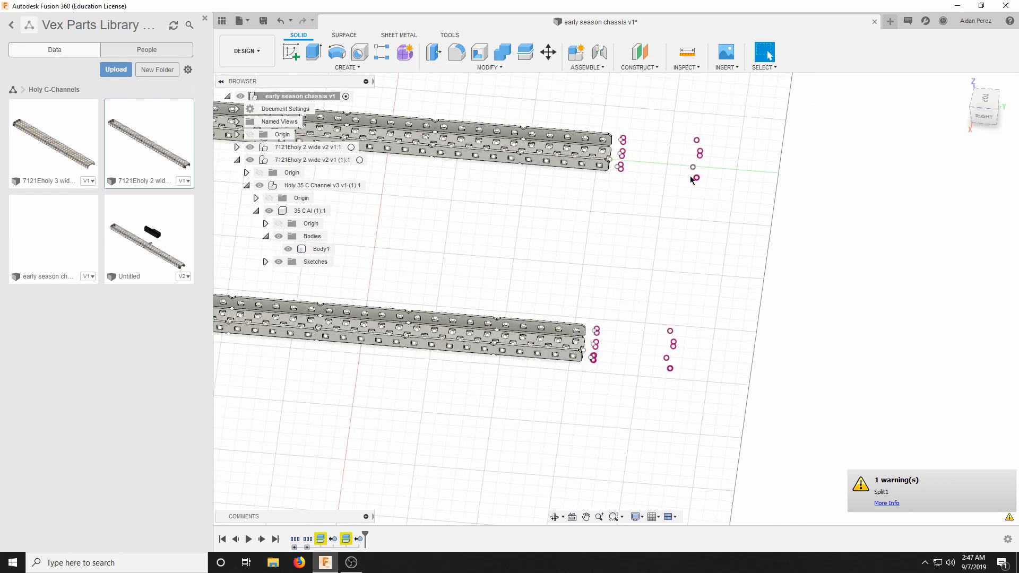
scroll(656, 346, up, 3)
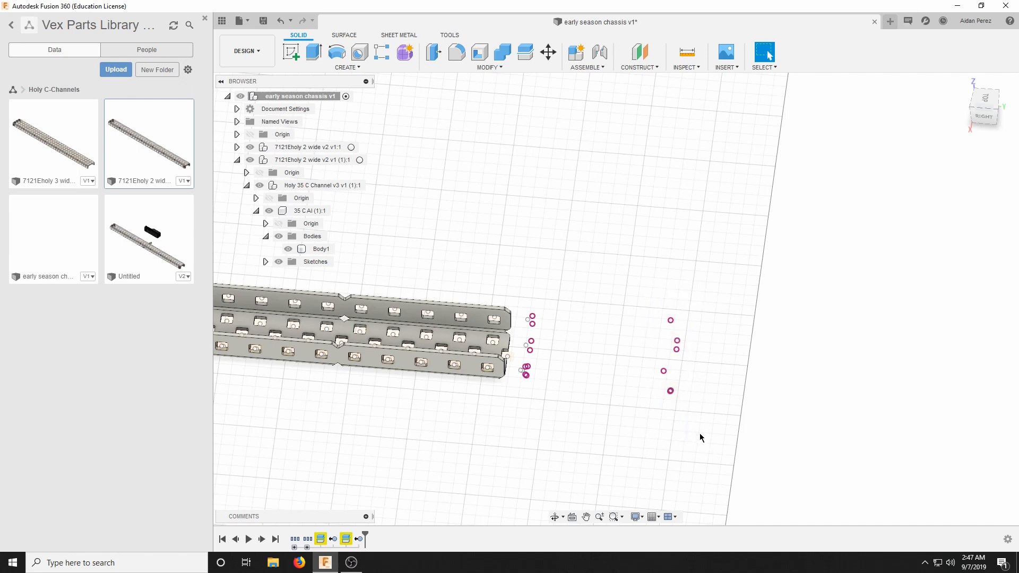
click(237, 160)
scroll(648, 260, down, 5)
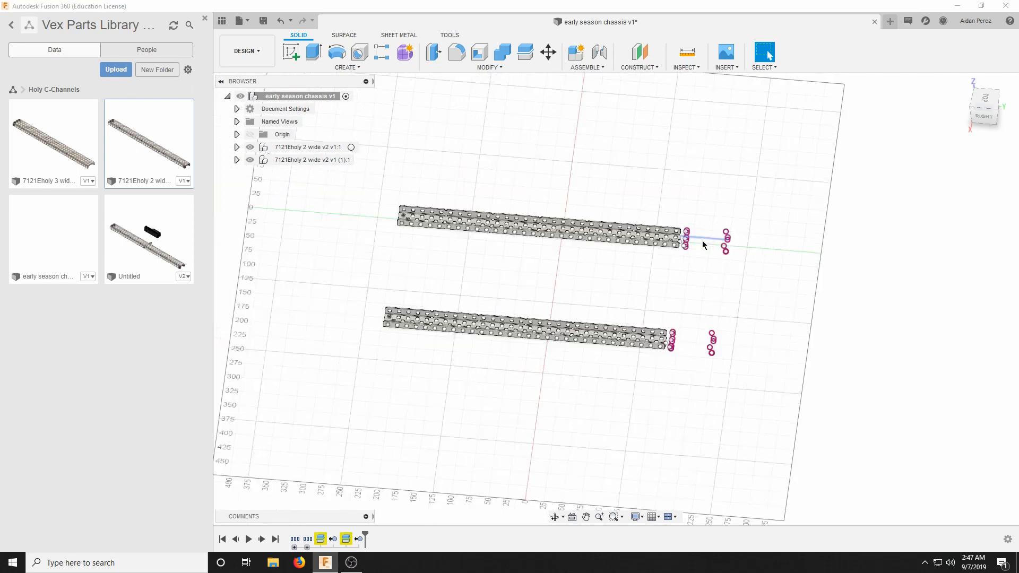
scroll(696, 237, up, 3)
scroll(716, 250, down, 4)
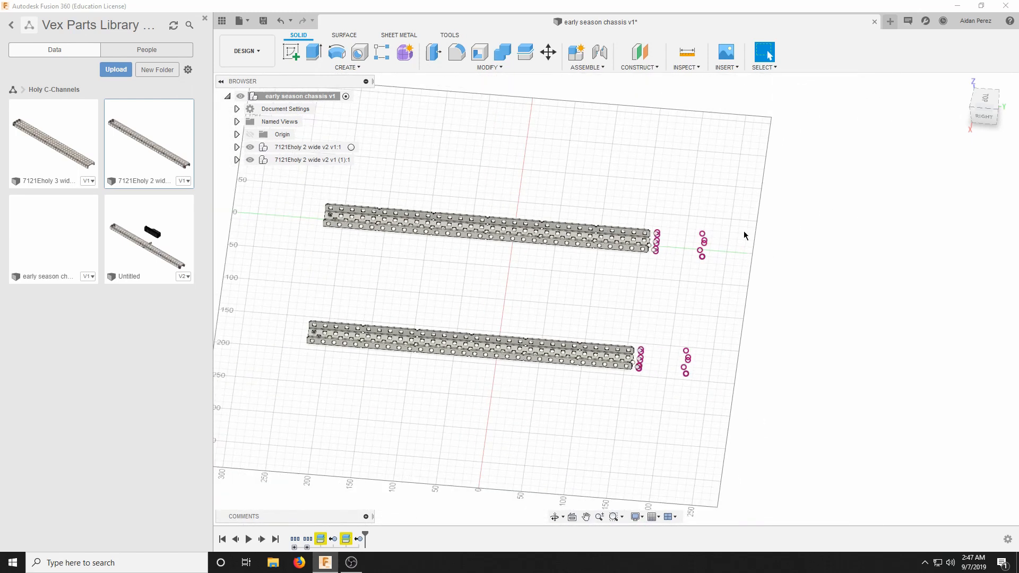
scroll(451, 230, up, 5)
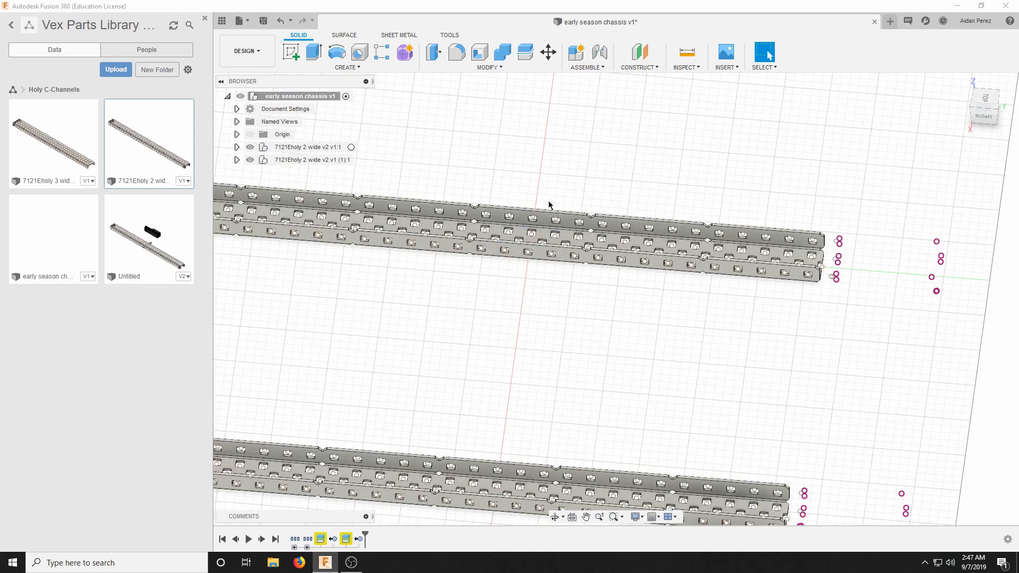
scroll(564, 204, down, 3)
scroll(593, 190, down, 2)
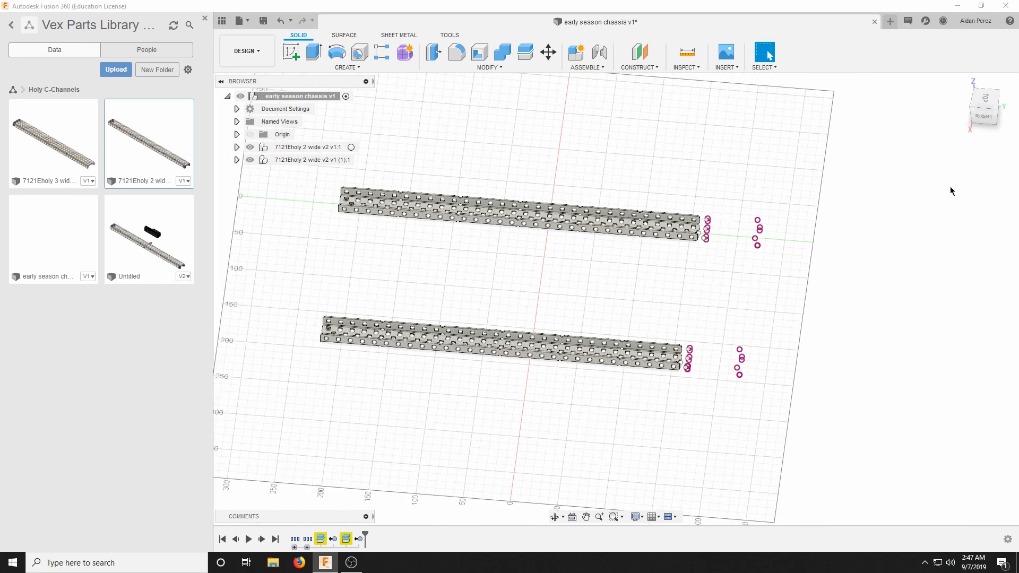
Insert a third 7121E holy 2 wide C-channel from the parts library across the two rails and rotate it -90 degrees about X.
drag(973, 116, 985, 117)
shift+middle_drag(616, 299, 774, 185)
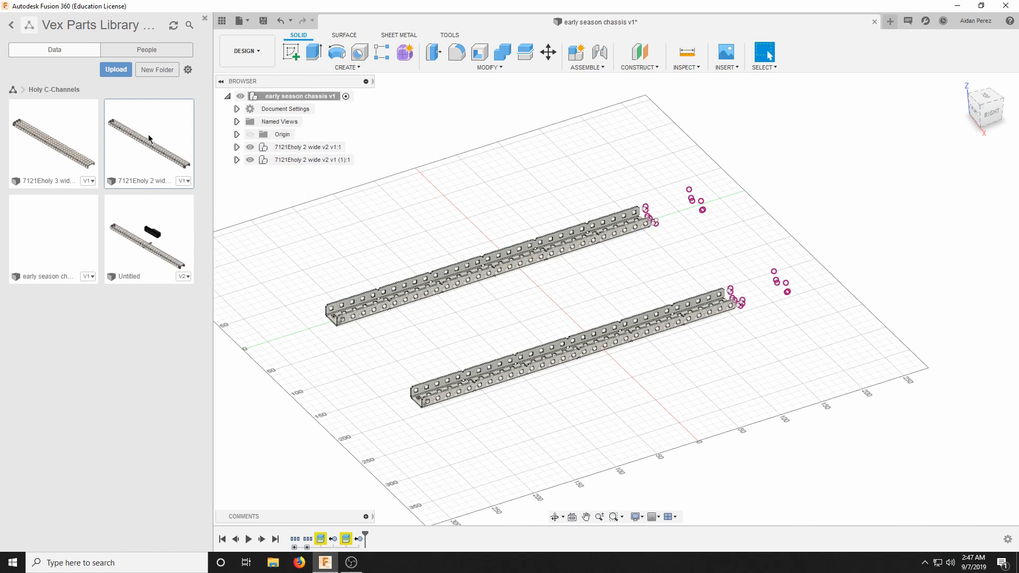
drag(143, 137, 548, 229)
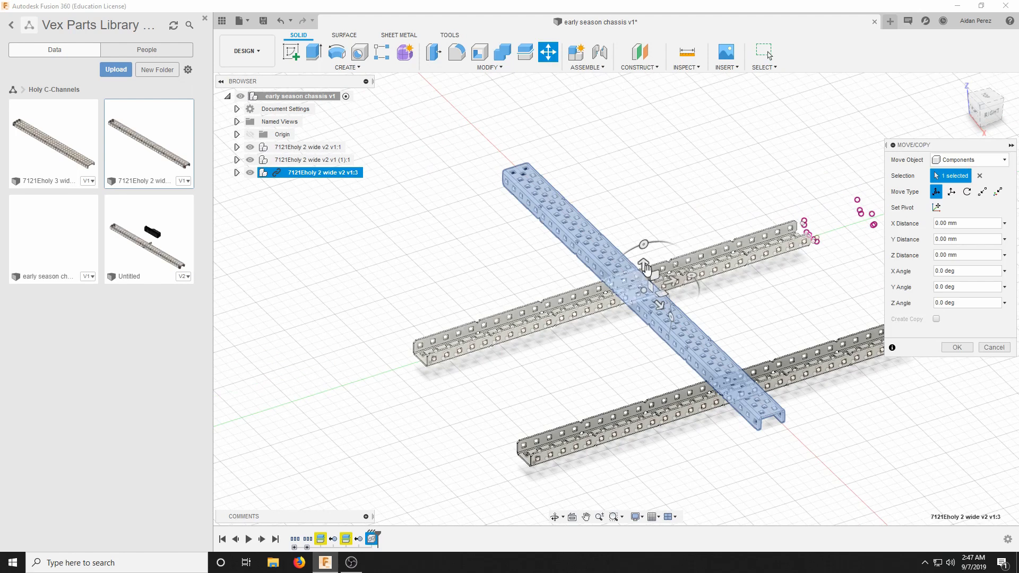
drag(644, 244, 748, 251)
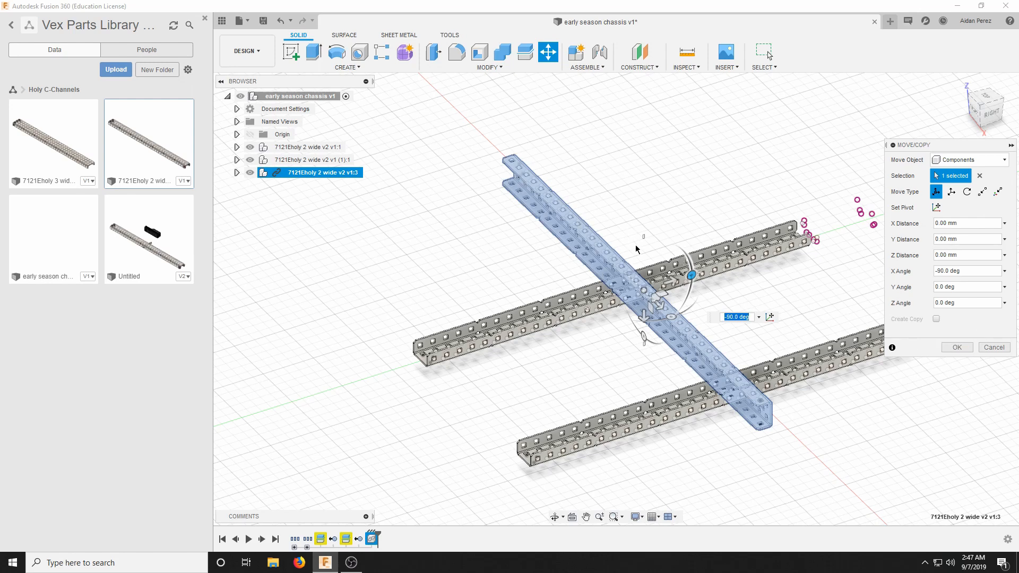
click(948, 345)
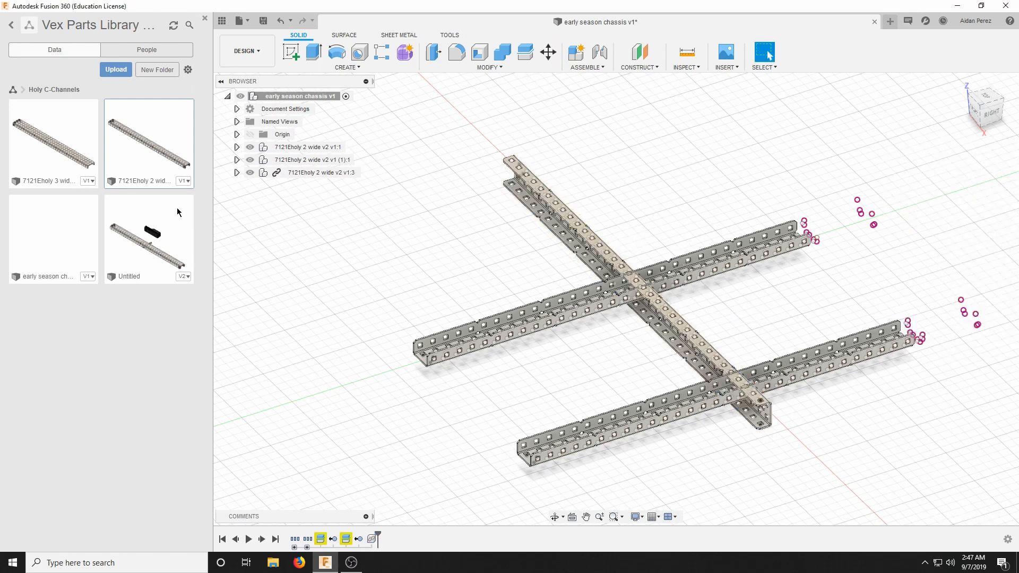
Insert a fourth 2 wide C-channel, rotate it -90 degrees about X, and shift it beside the third near the rails' uncut ends.
drag(159, 154, 756, 222)
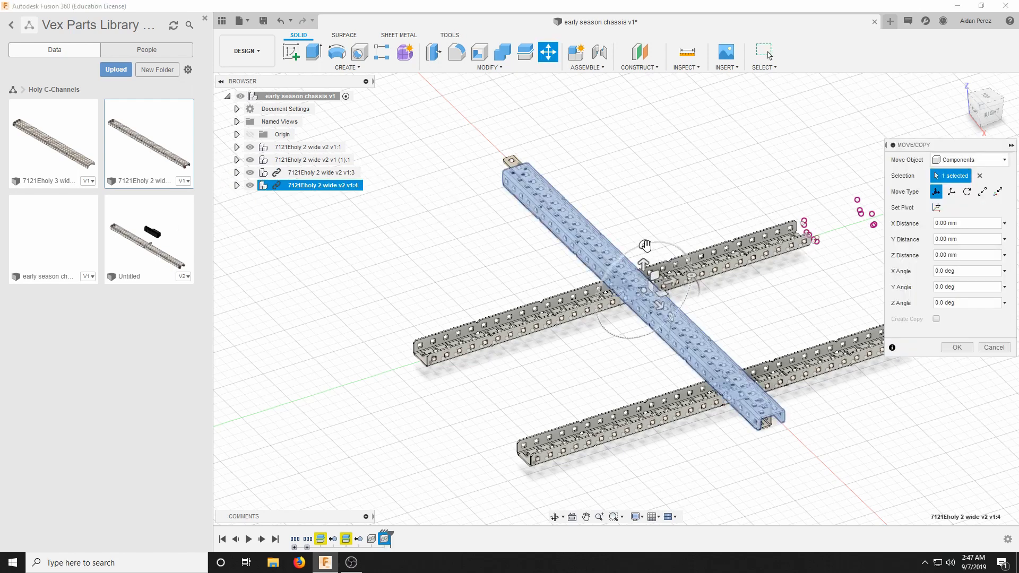
drag(645, 245, 689, 264)
click(731, 317)
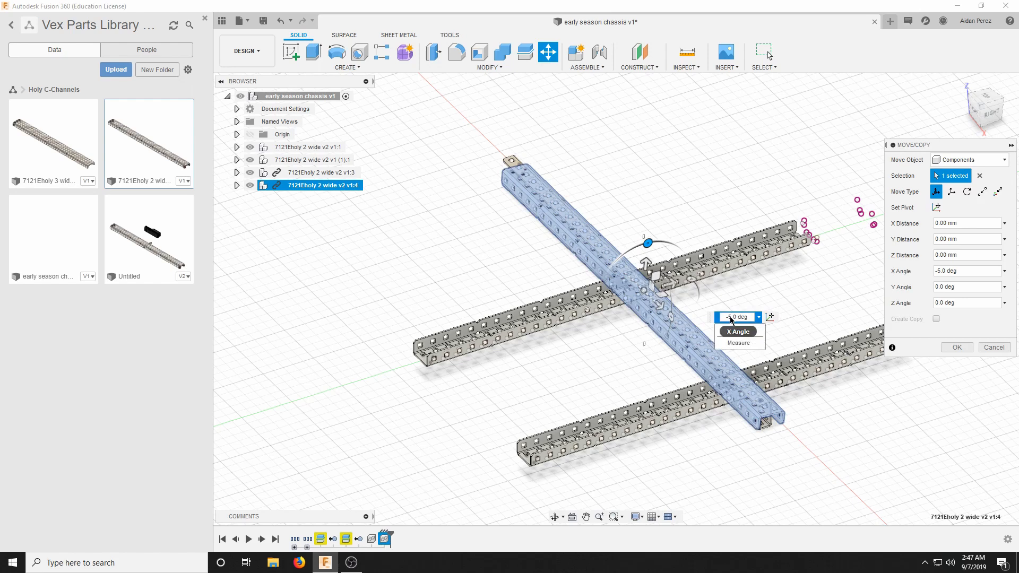
click(732, 317)
key(BackSpace)
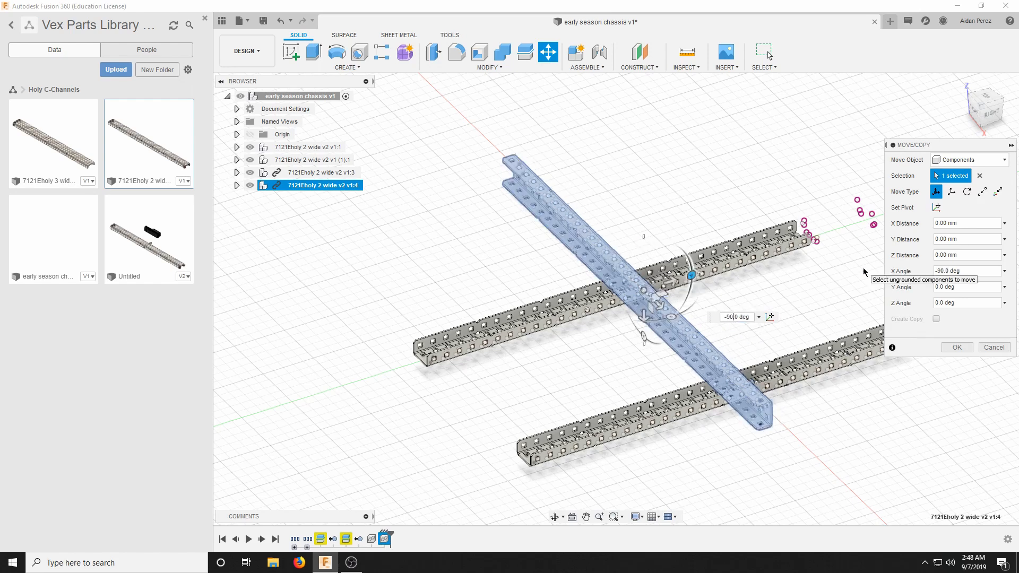
drag(642, 288, 562, 298)
click(951, 349)
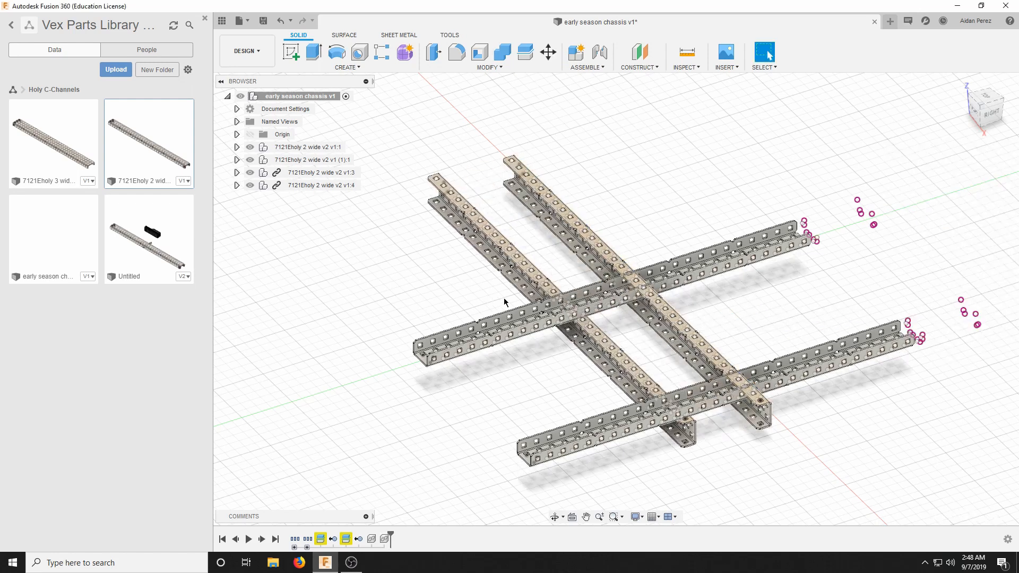
Insert a fifth 2 wide C-channel, offset about 26 mm in X, 68 mm in Y and 17 mm in Z, and rotate it 90 degrees about X.
drag(122, 142, 840, 199)
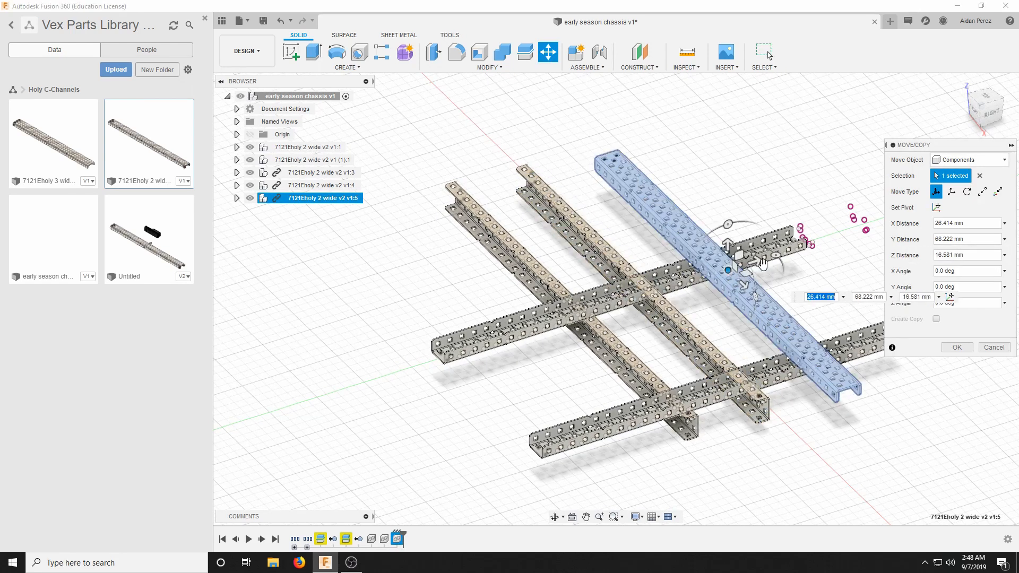
drag(729, 225, 702, 278)
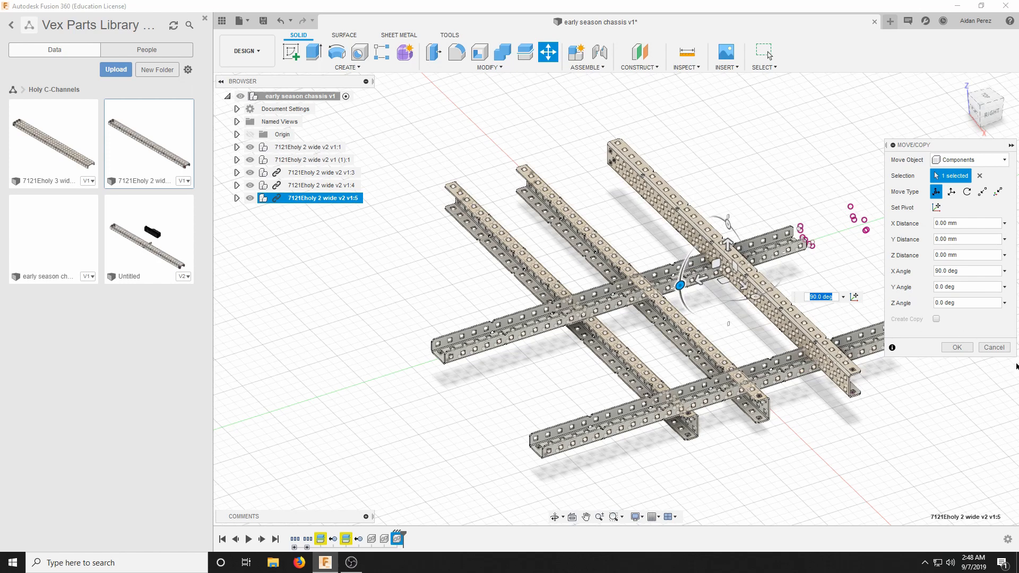
click(957, 348)
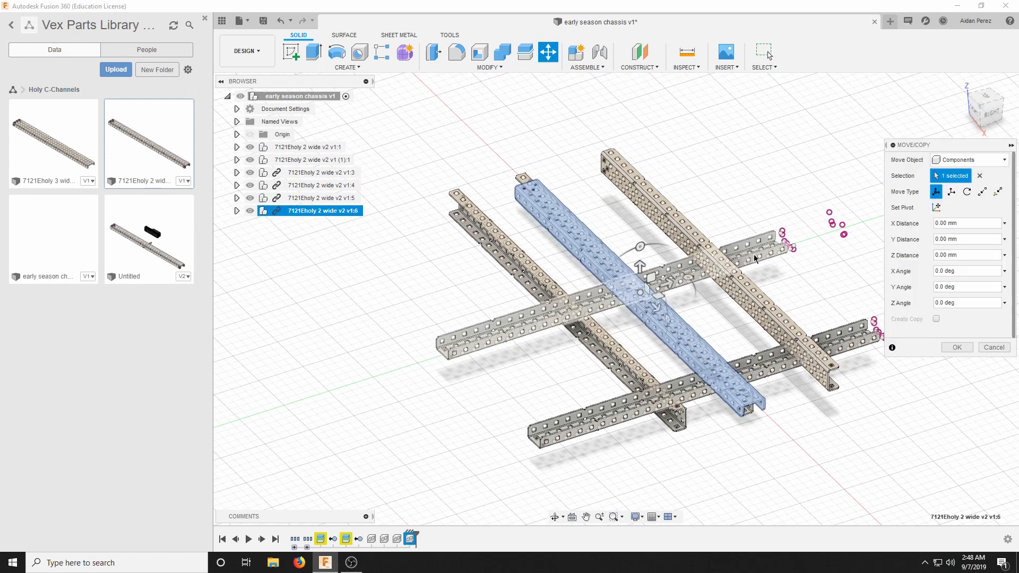
Place a sixth 2 wide C-channel offset about 15 mm in X, 125 mm in Y and 74 mm in Z, rotated about X like the fifth.
drag(641, 297, 759, 201)
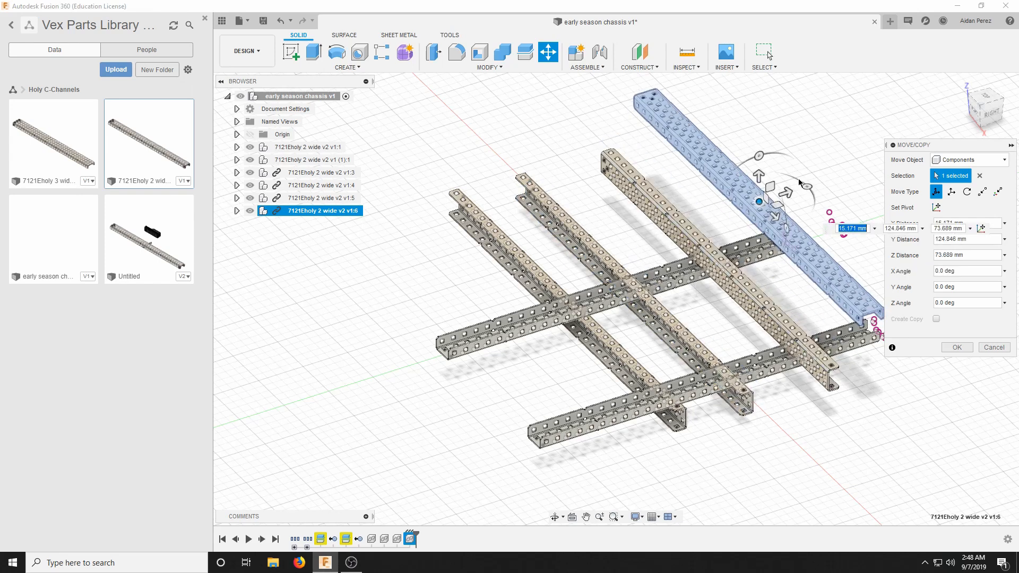
drag(758, 157, 726, 210)
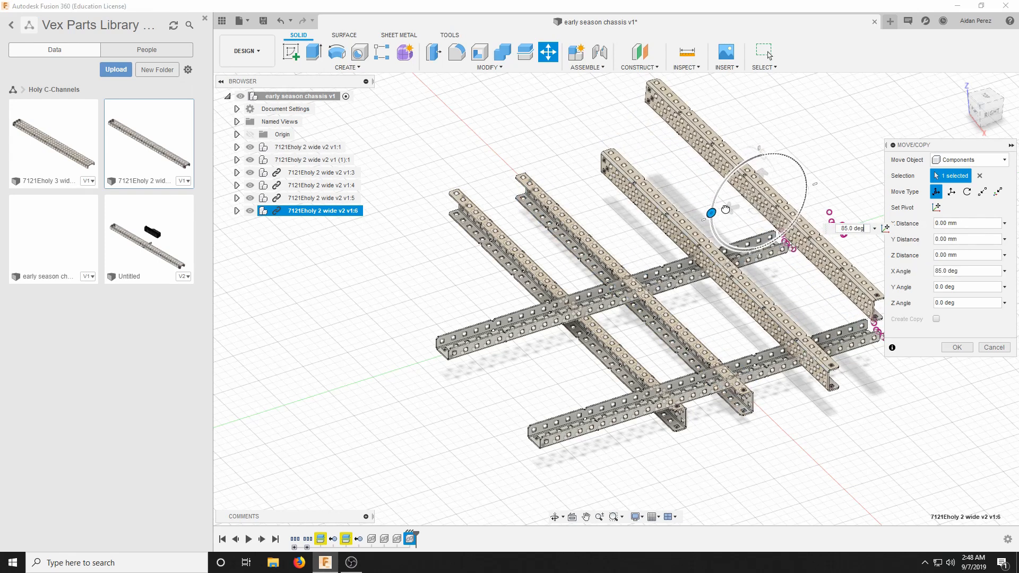
click(957, 347)
Break the library links of the third and fourth C-channel components, v1:3 and v1:4.
scroll(527, 205, down, 1)
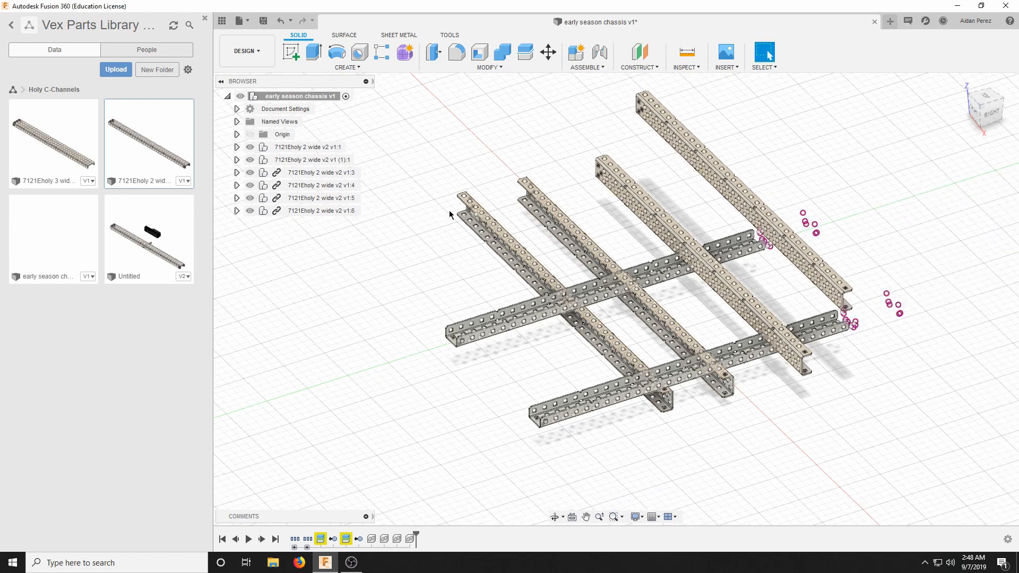
right_click(277, 173)
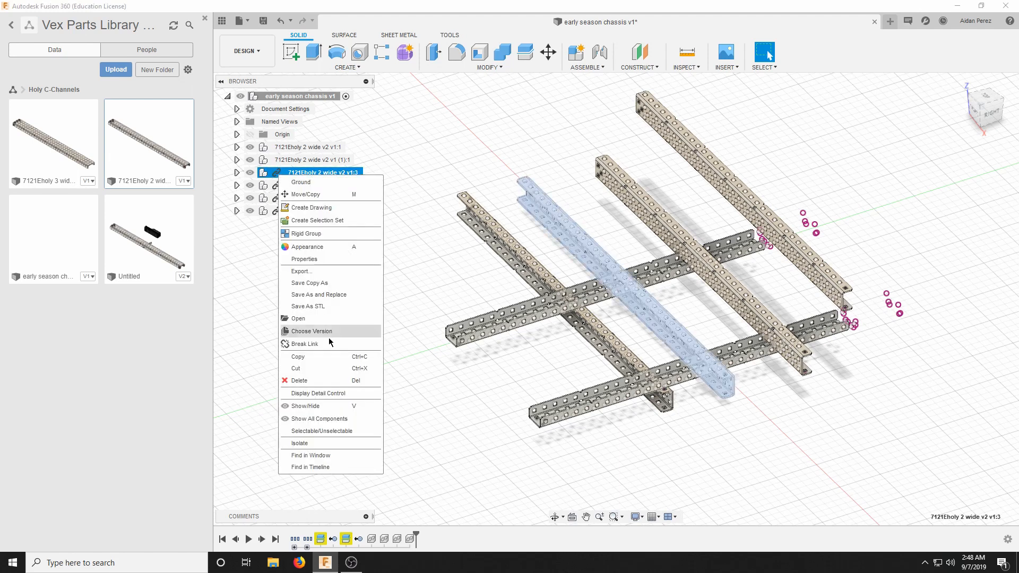
click(309, 344)
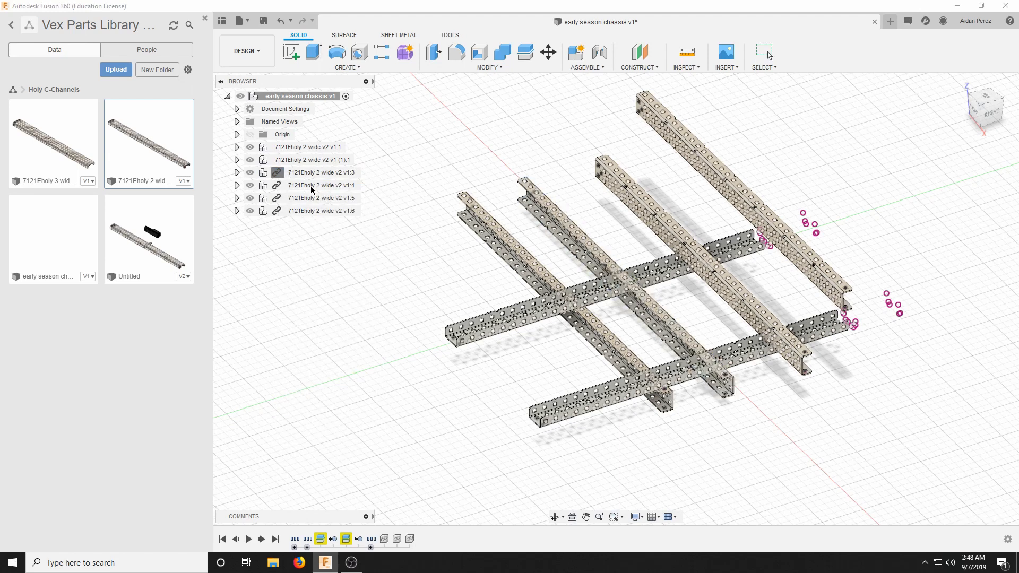
right_click(292, 186)
click(308, 351)
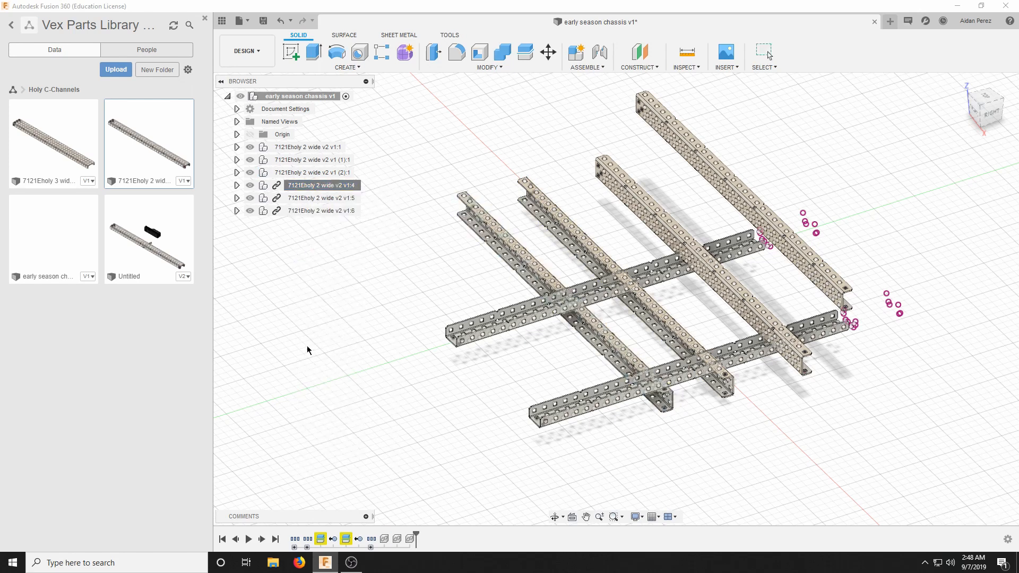
Break the library links of the fifth and sixth C-channel components, v1:5 and v1:6.
right_click(289, 201)
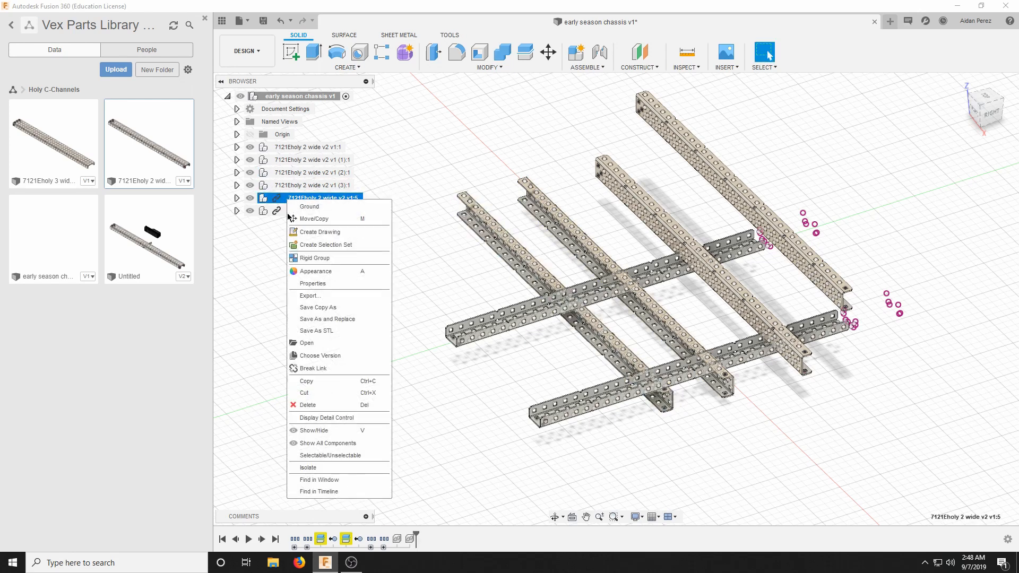
click(313, 369)
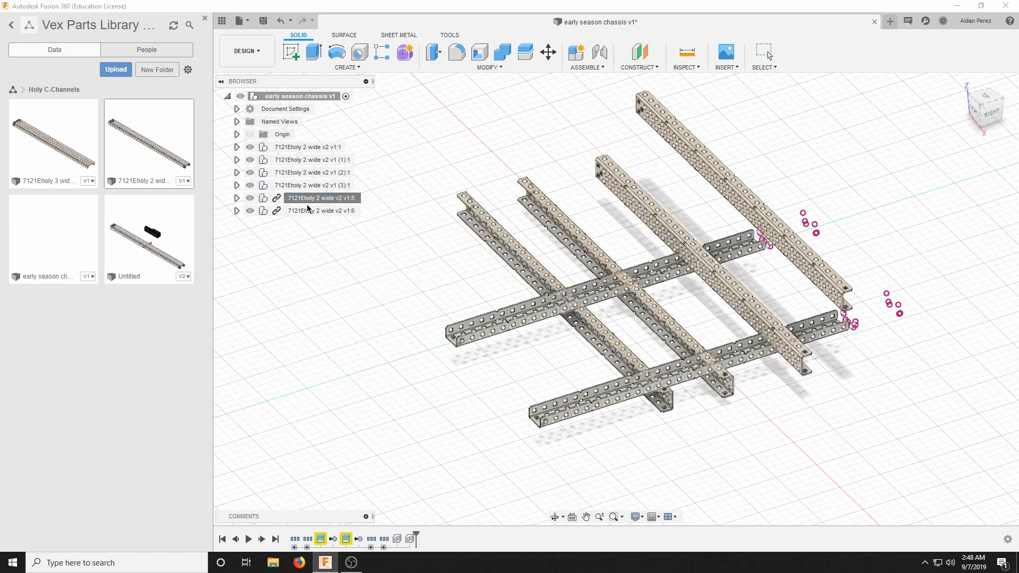
right_click(282, 212)
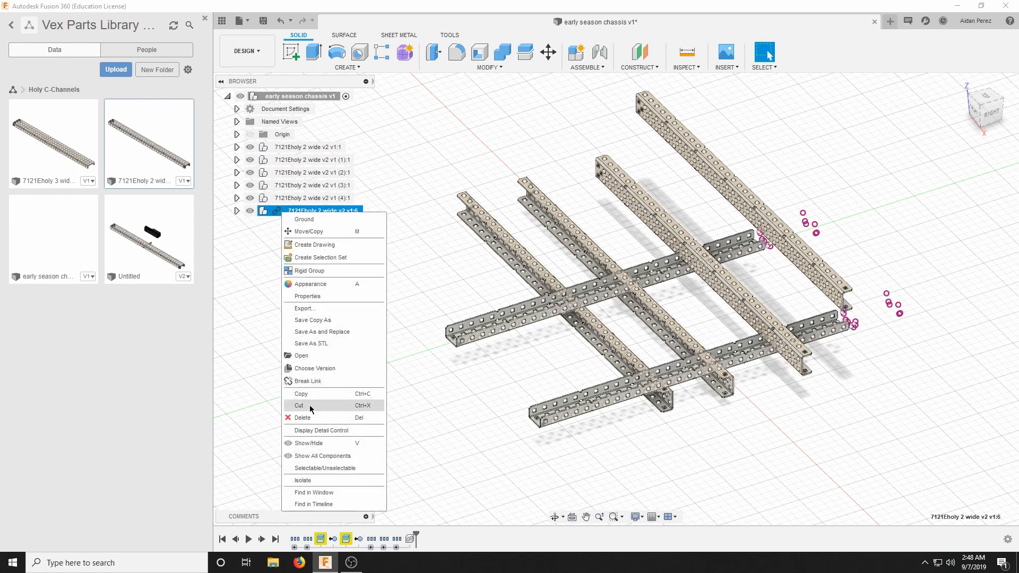
click(298, 379)
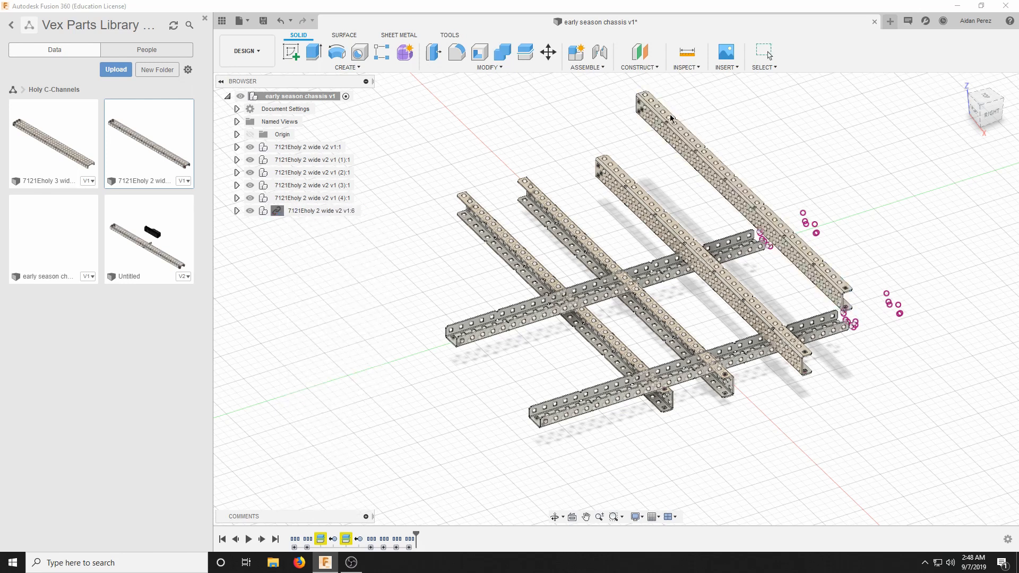
Move the rail component v1 (1):1 away from the cross channels, about 49 mm in X, 86 mm in Y and 76 mm in Z.
click(306, 165)
right_click(306, 164)
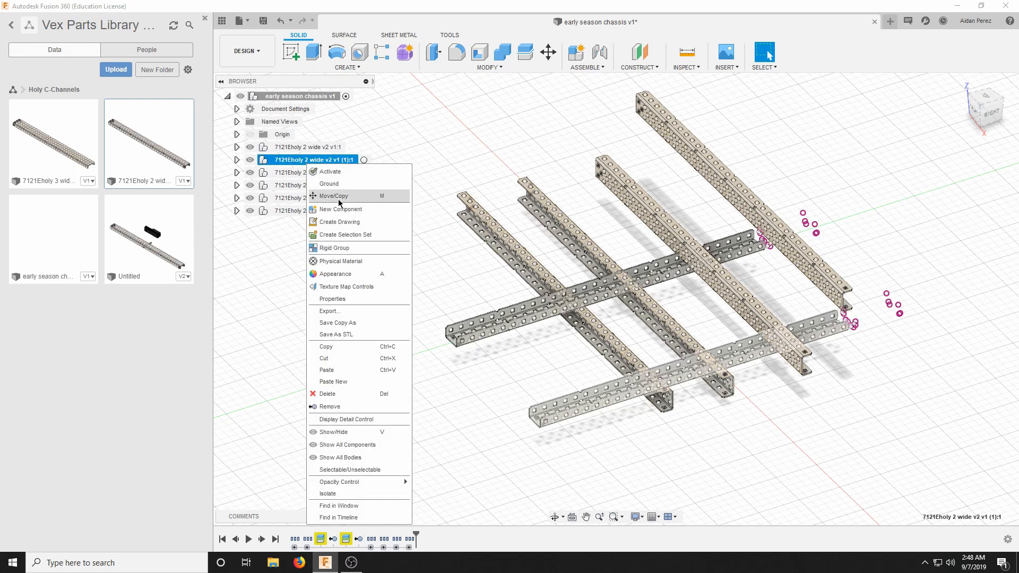
click(340, 198)
drag(714, 366, 794, 457)
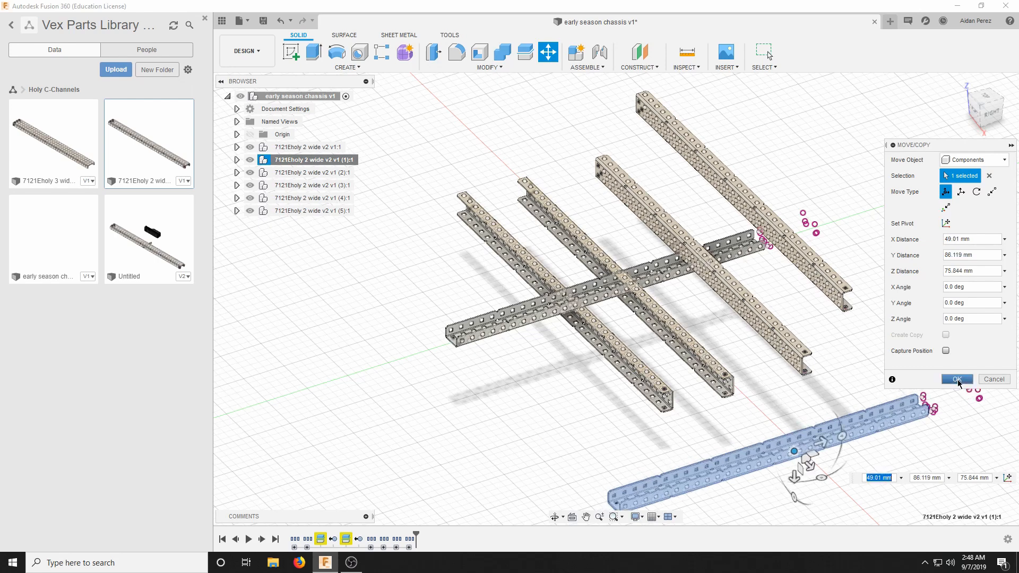
click(950, 379)
scroll(899, 217, down, 4)
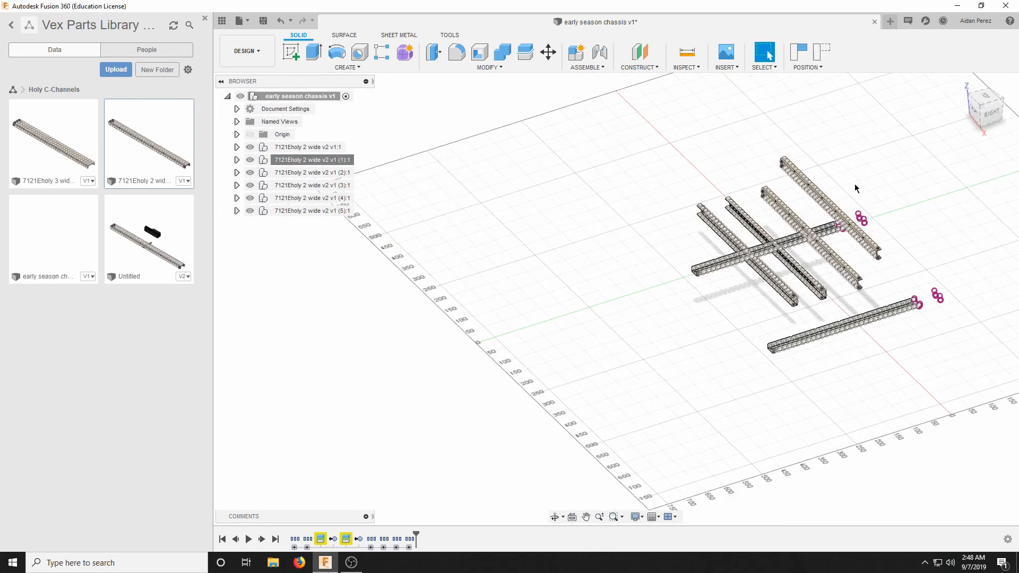
scroll(891, 224, up, 6)
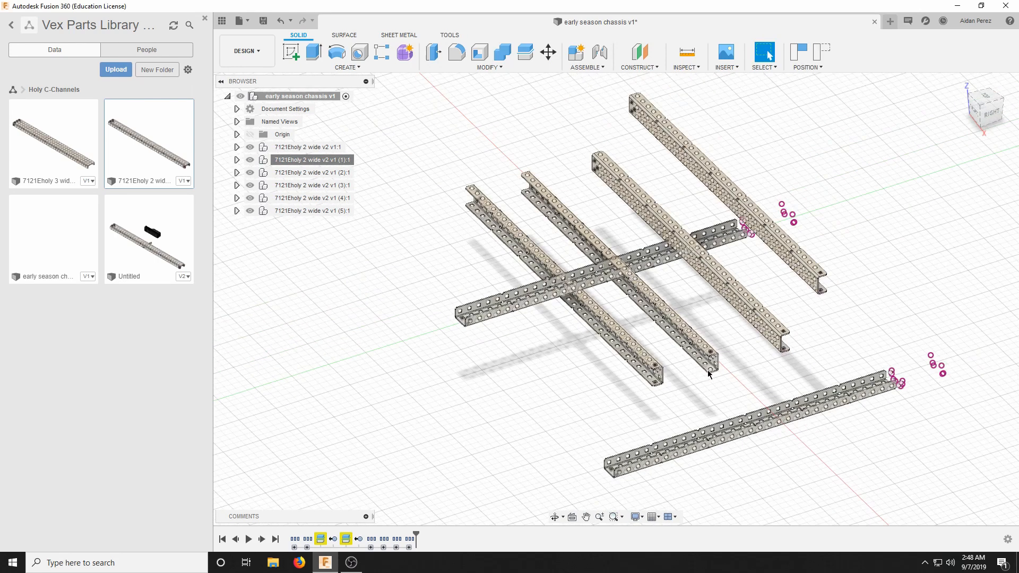
scroll(648, 462, up, 3)
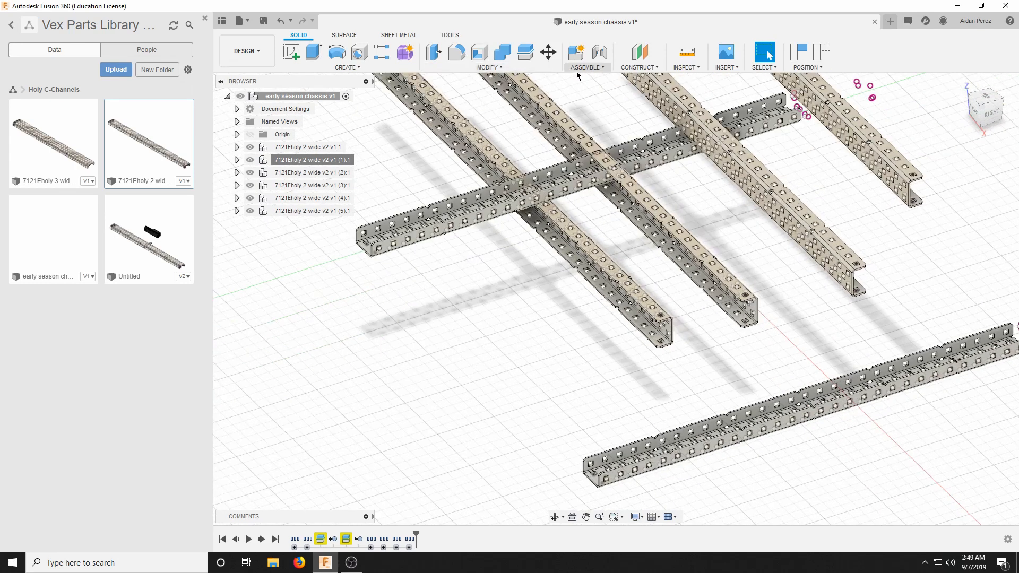
scroll(737, 305, up, 5)
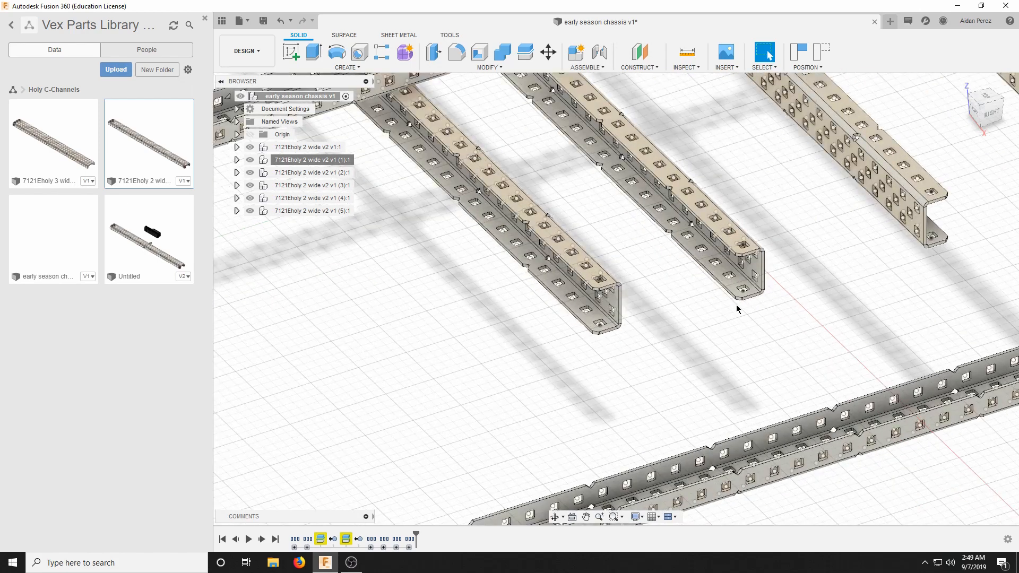
scroll(596, 250, up, 5)
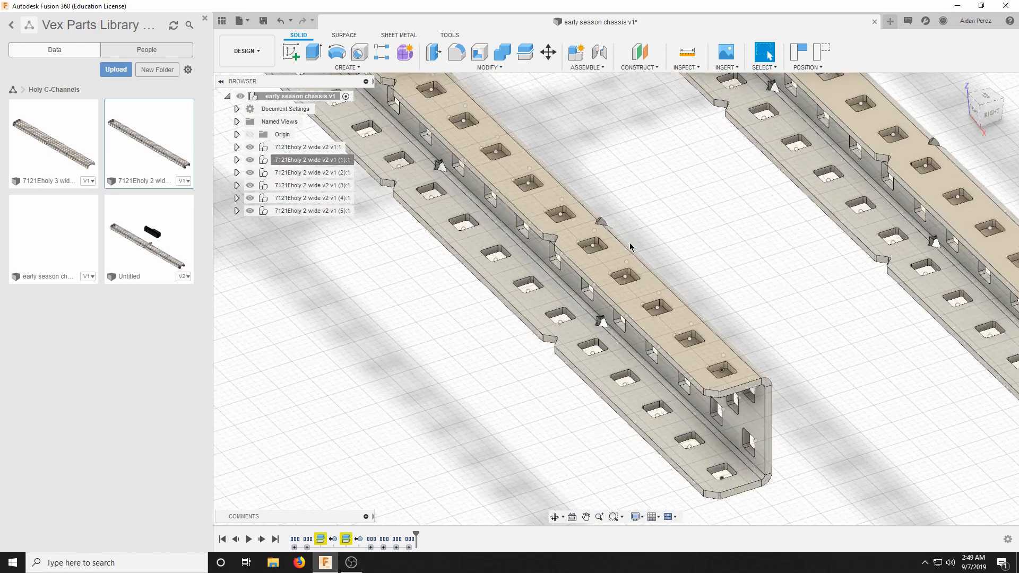
mouse_move(976, 116)
mouse_down()
mouse_move(988, 102)
mouse_move(972, 108)
mouse_up()
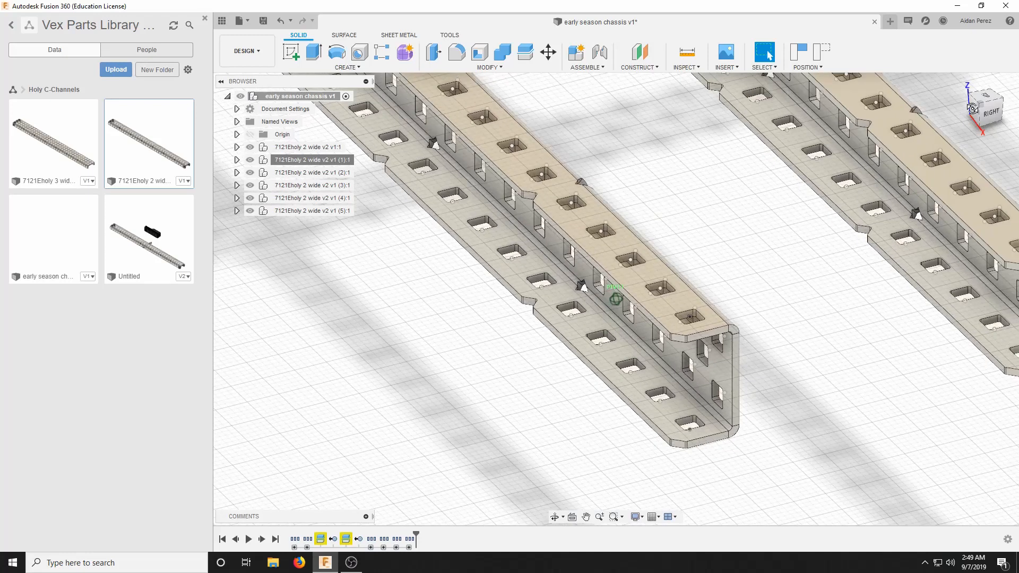
click(578, 67)
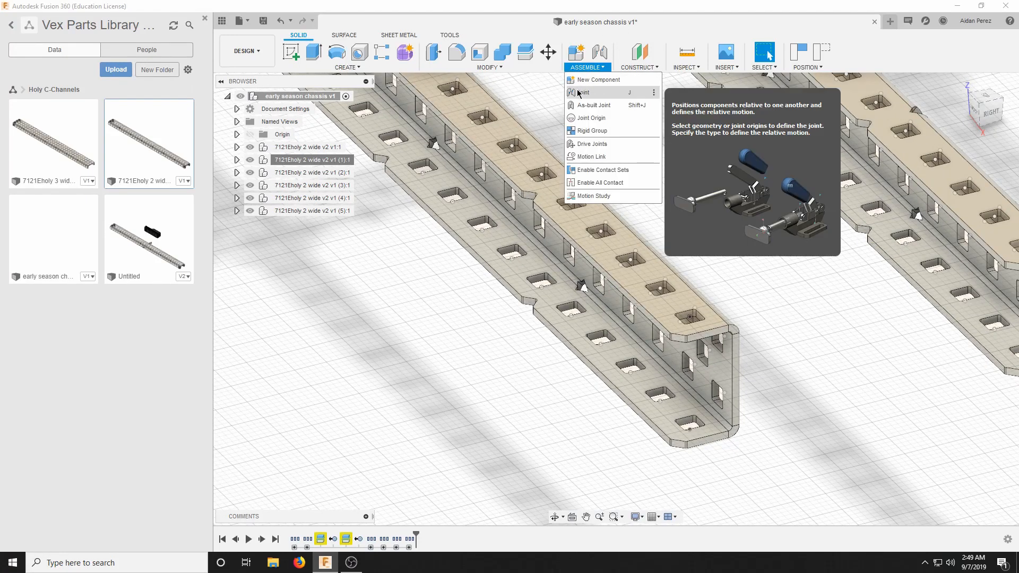
click(578, 94)
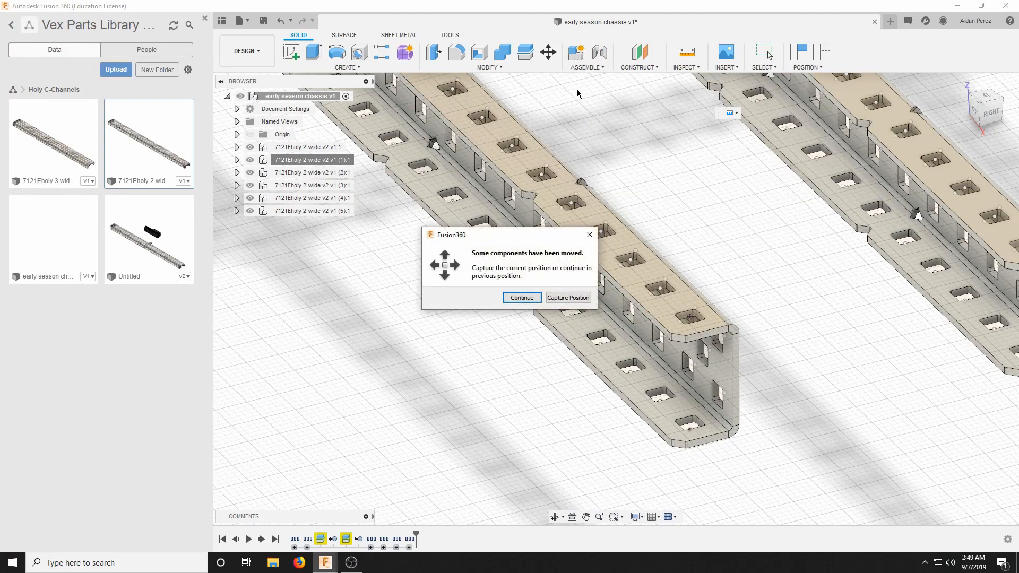
click(529, 298)
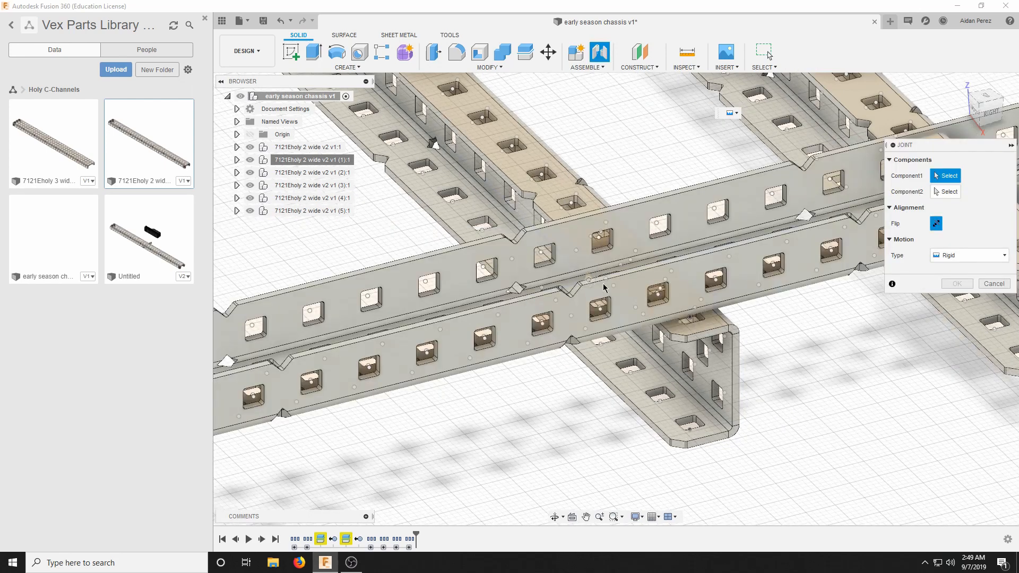
scroll(604, 287, down, 6)
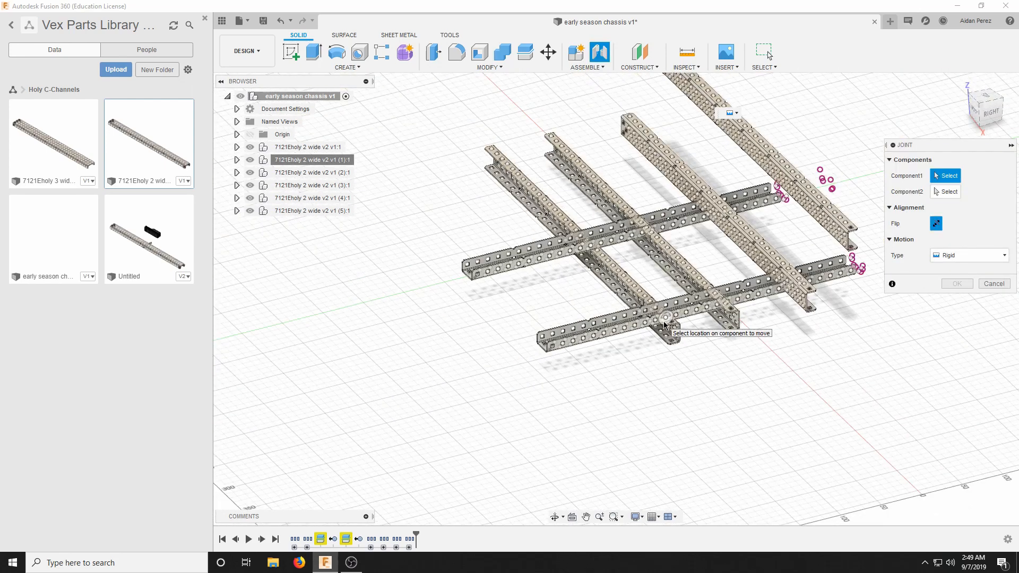
scroll(664, 325, up, 5)
click(983, 281)
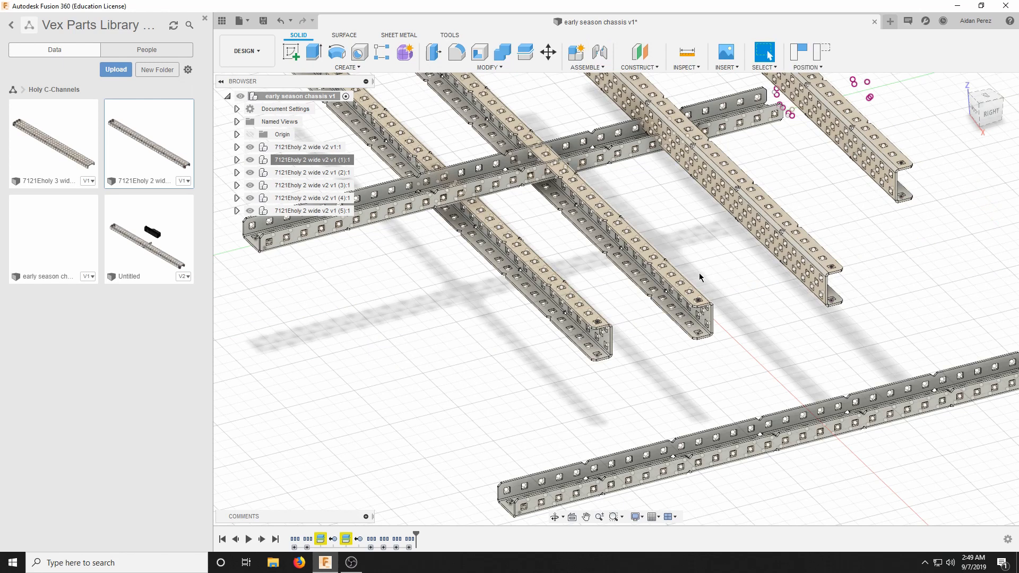
Start a joint with the moved rail's position captured, picking the upper flange's end hole on the outermost cross channel near the rails' uncut ends.
click(588, 67)
click(599, 103)
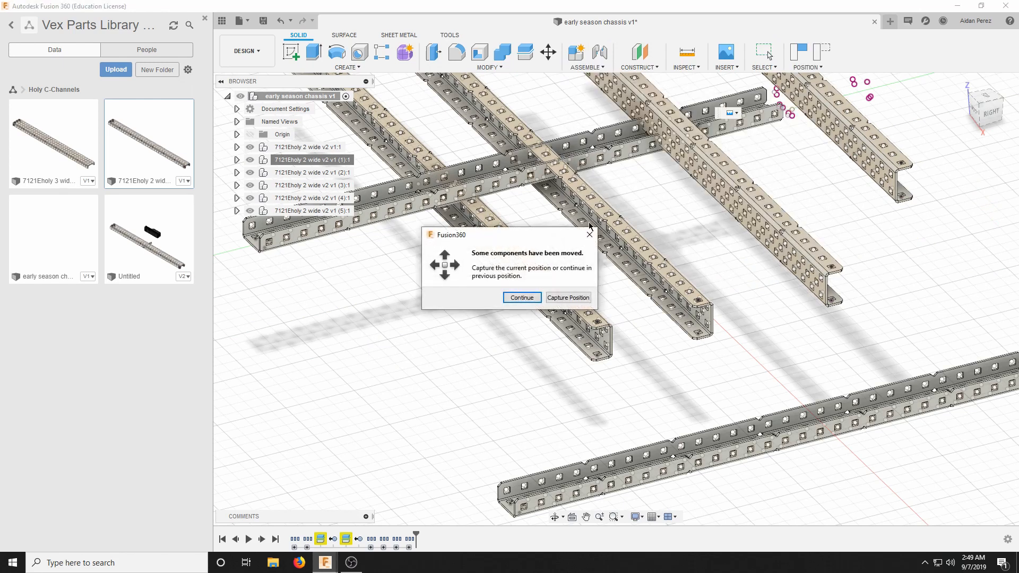
click(569, 298)
scroll(630, 197, down, 2)
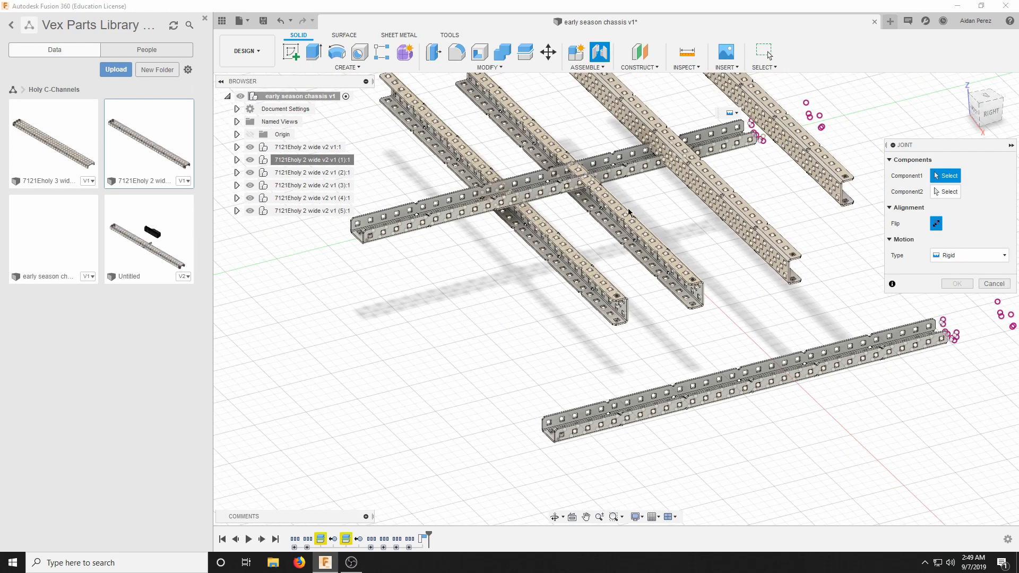
scroll(628, 208, up, 8)
scroll(705, 282, down, 4)
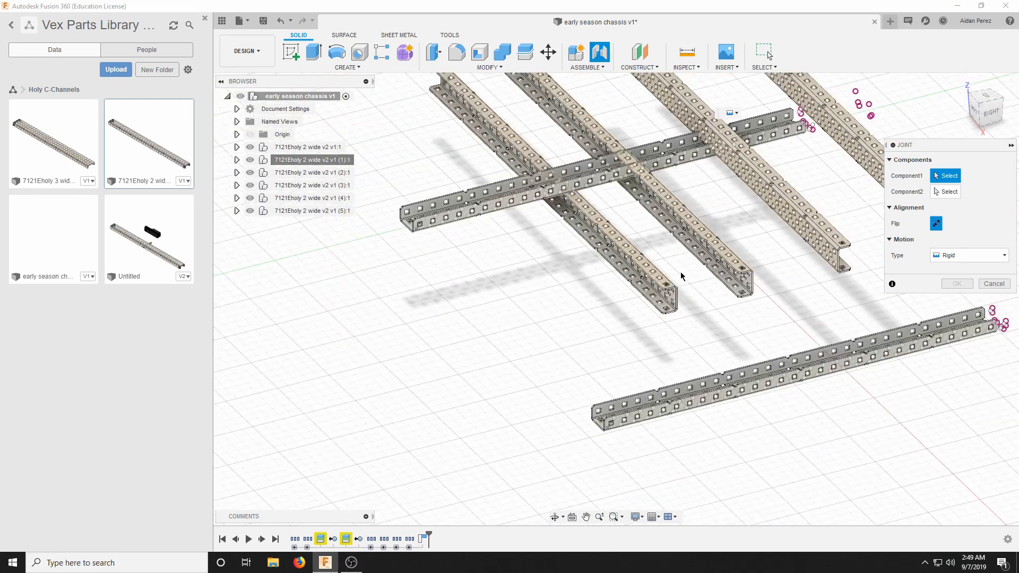
scroll(680, 284, up, 8)
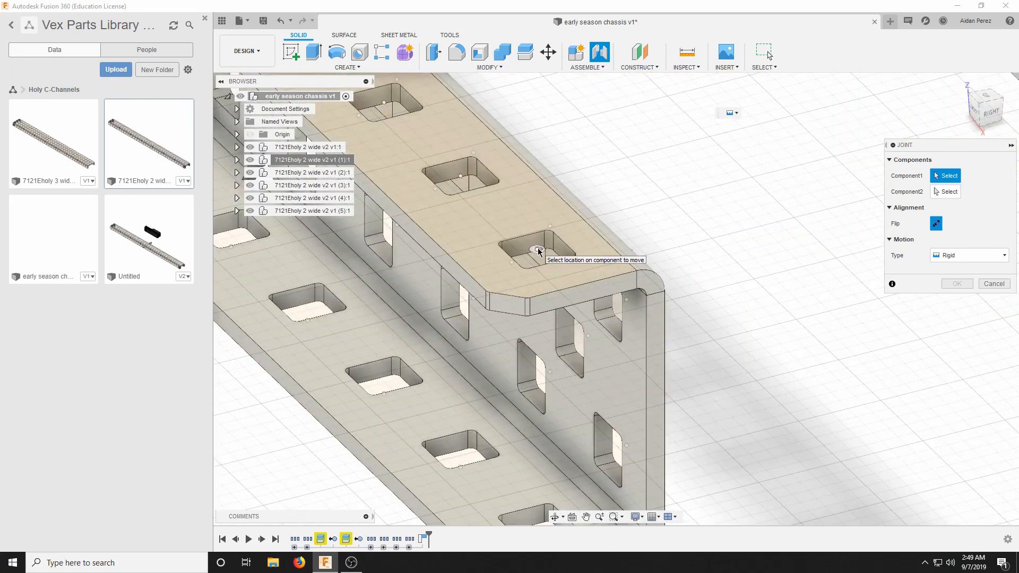
click(538, 250)
Join that cross channel rigidly to the corner hole on the underside of the moved rail's uncut end, at 90 degrees with zero offsets.
scroll(540, 248, down, 5)
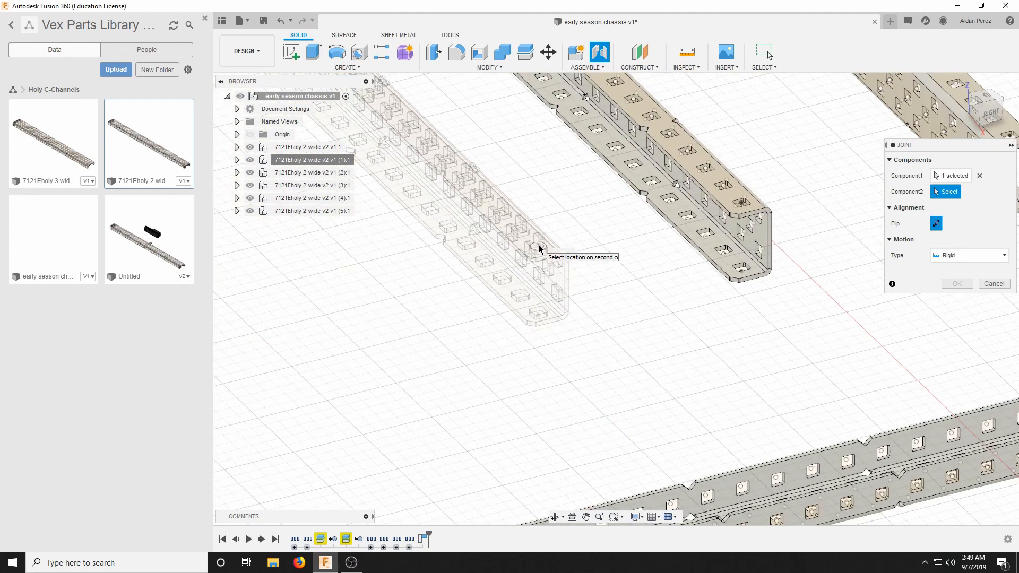
scroll(539, 248, down, 4)
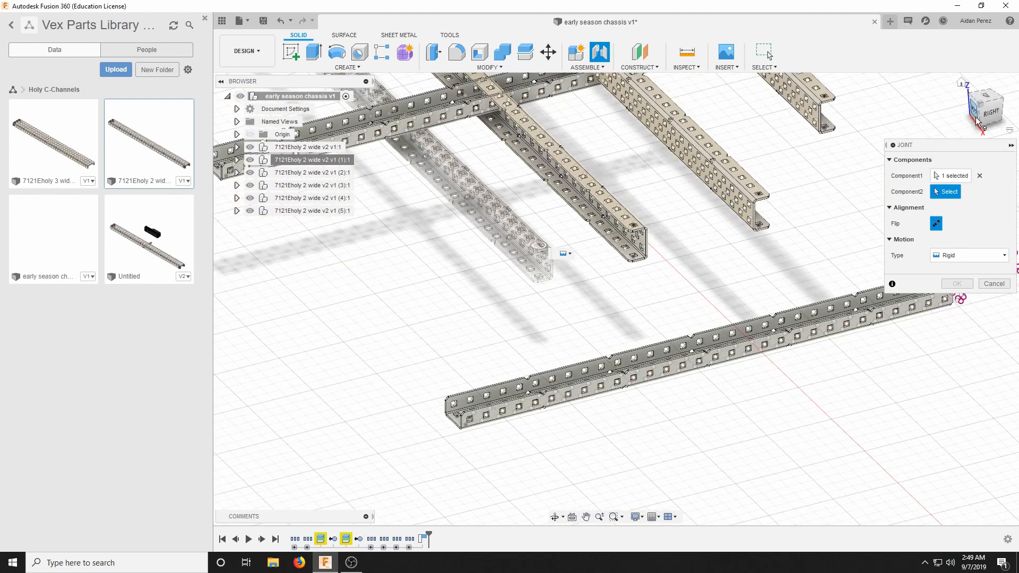
click(977, 121)
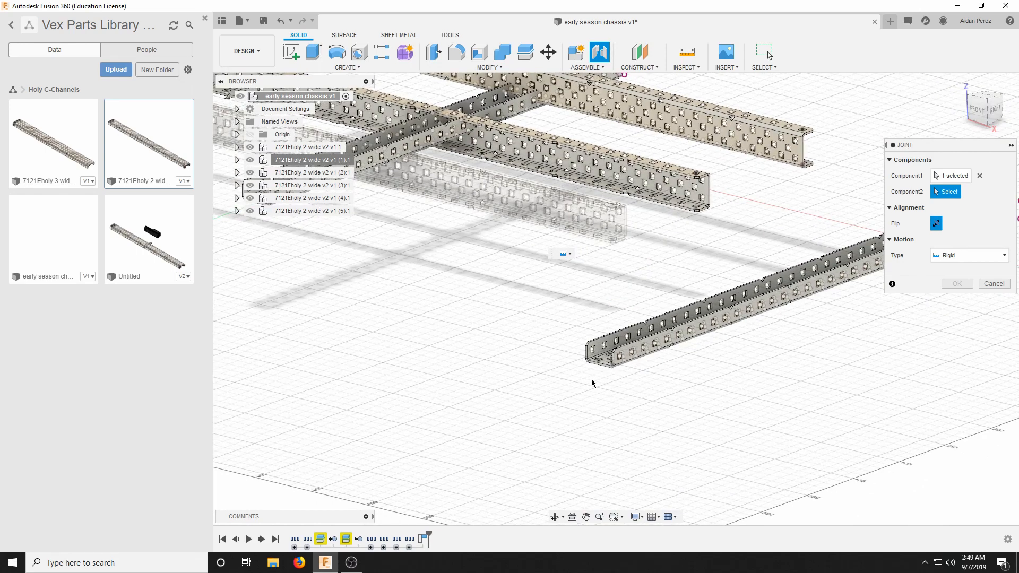
click(971, 120)
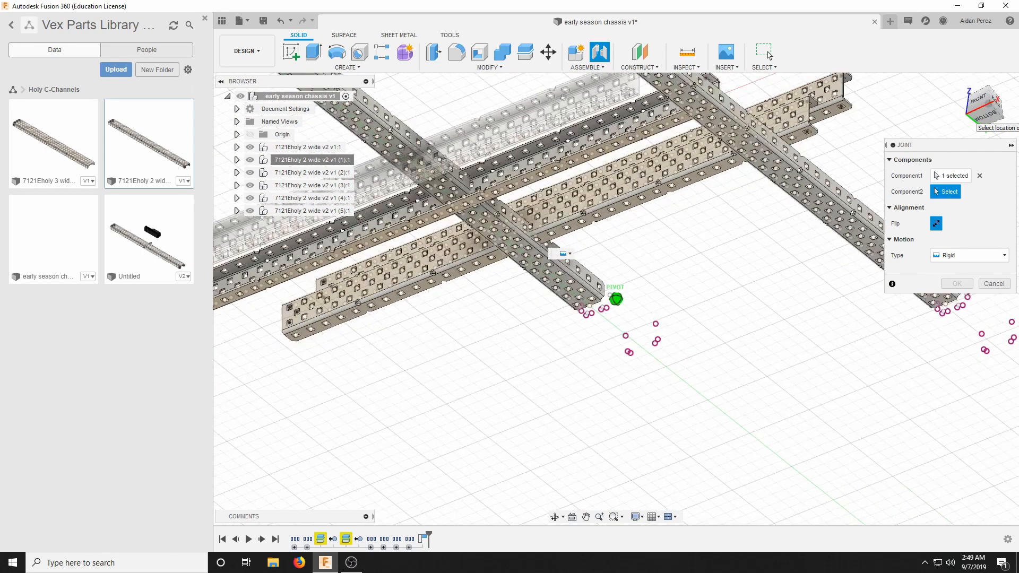
scroll(621, 160, up, 3)
scroll(698, 342, up, 6)
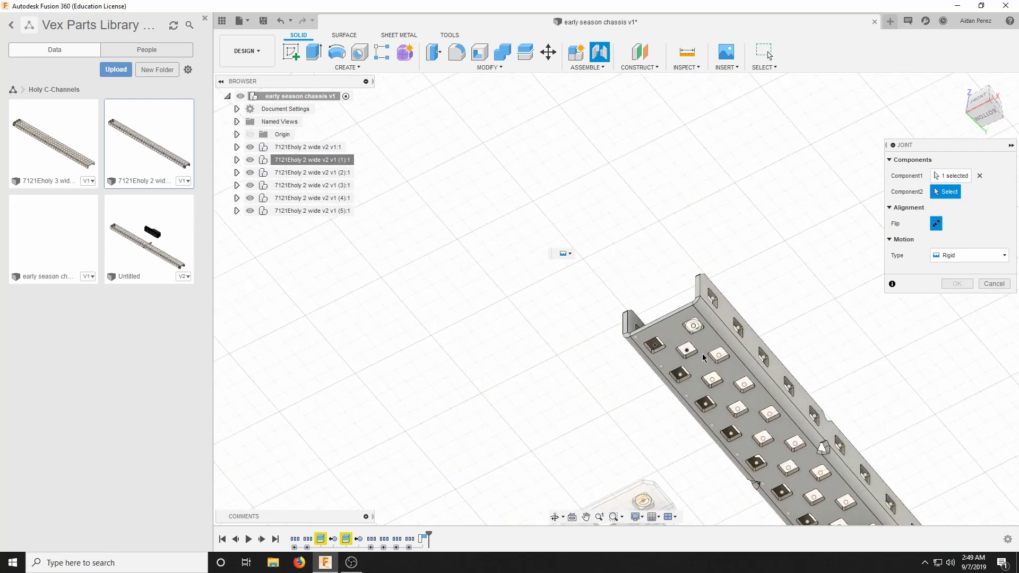
click(693, 328)
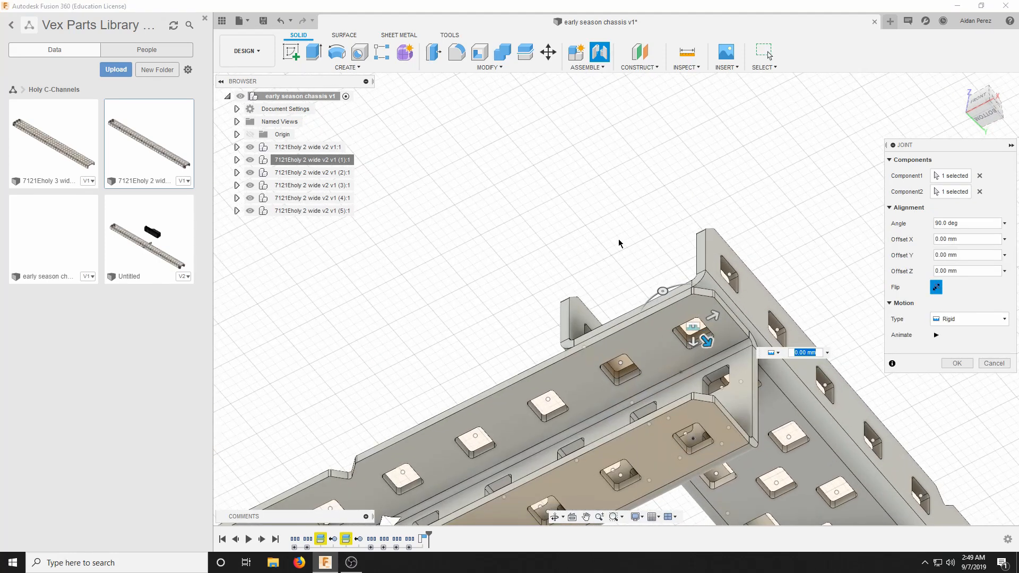
scroll(619, 243, down, 5)
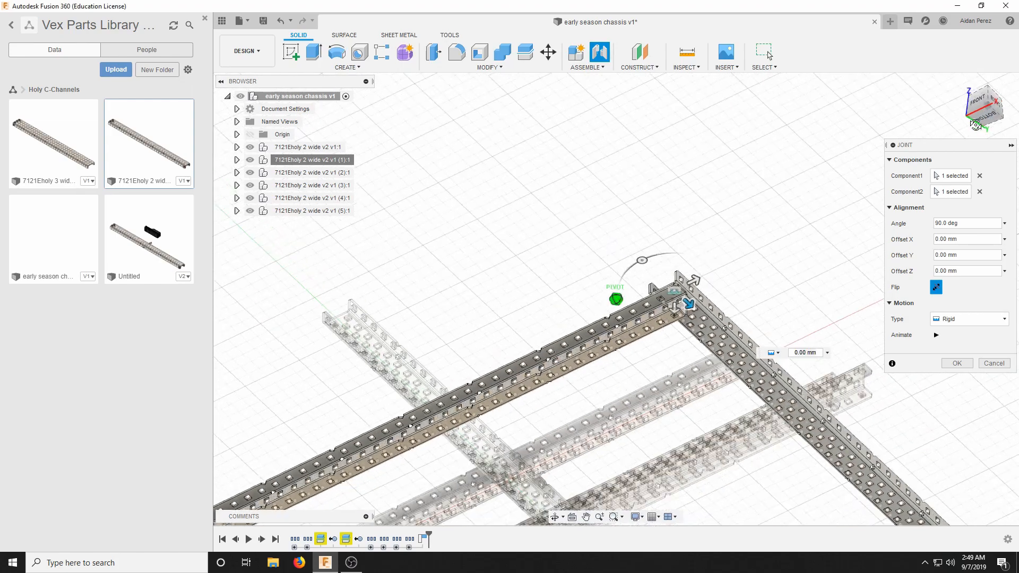
drag(976, 126, 973, 147)
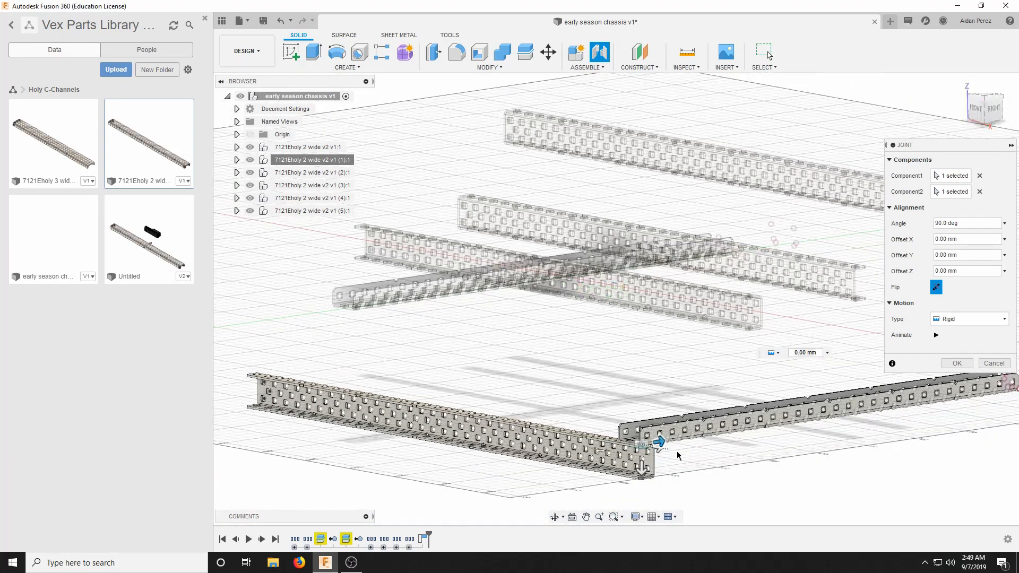
scroll(677, 456, up, 4)
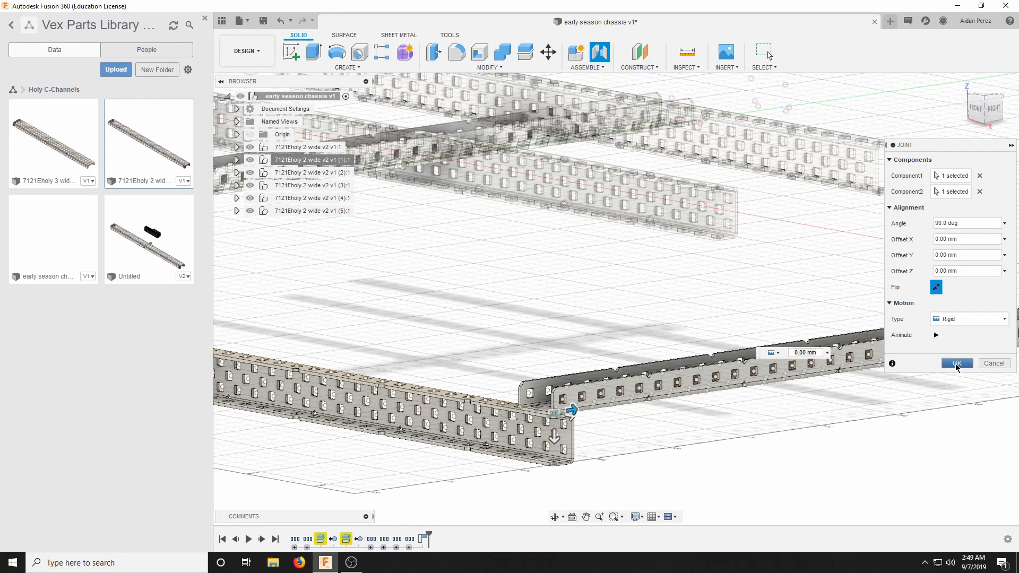
click(956, 364)
Join the second cross channel's upper flange end hole rigidly to the sixth underside hole from the rail's uncut end, at 90 degrees with zero offsets.
scroll(711, 199, down, 3)
scroll(743, 345, up, 3)
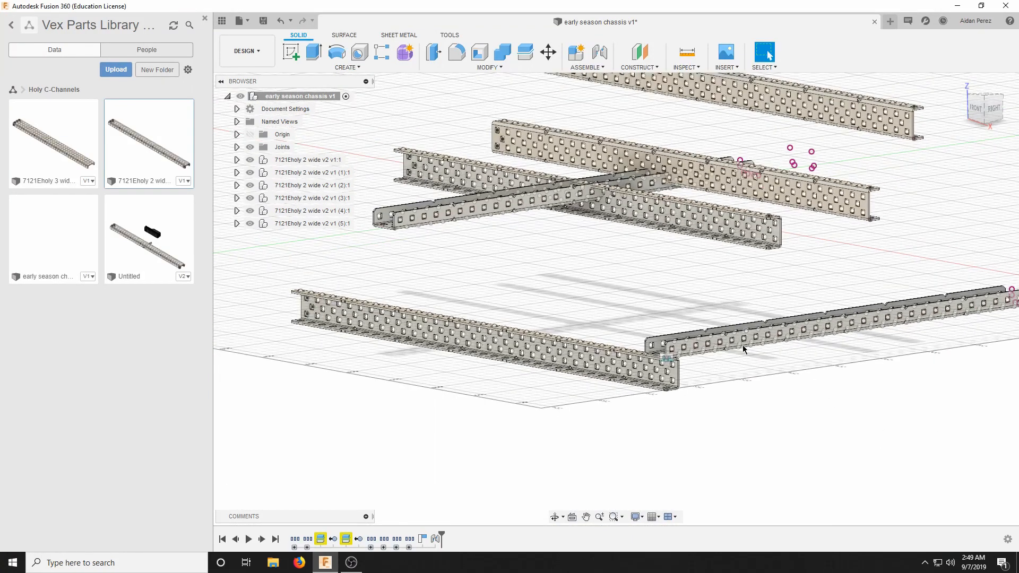
click(587, 68)
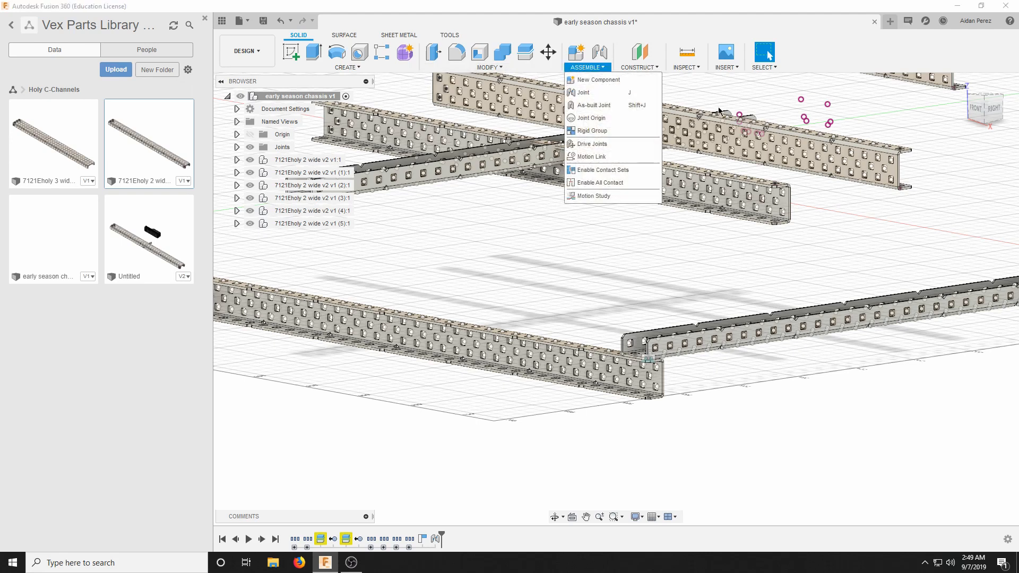
click(583, 92)
scroll(789, 184, up, 4)
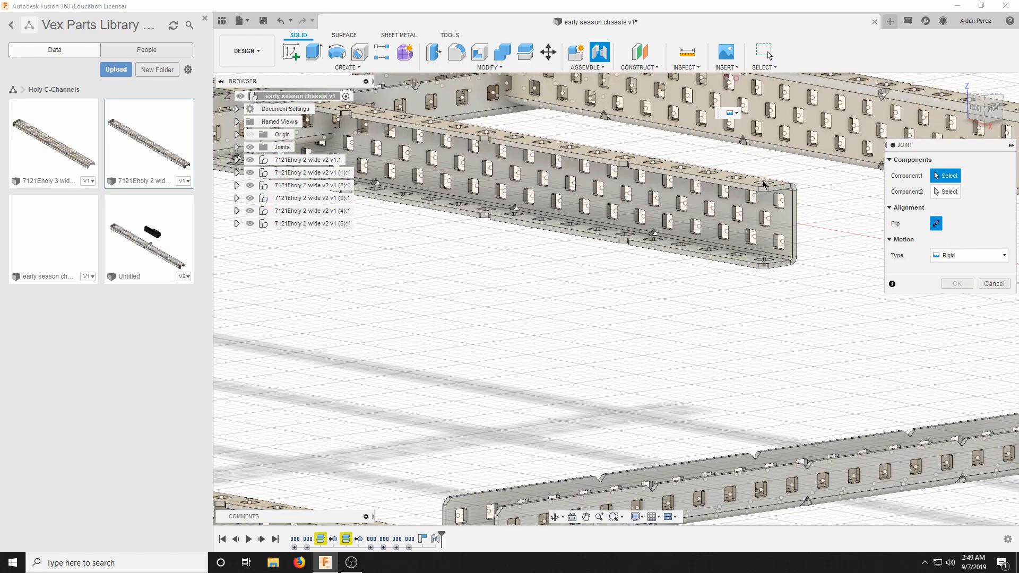
click(764, 184)
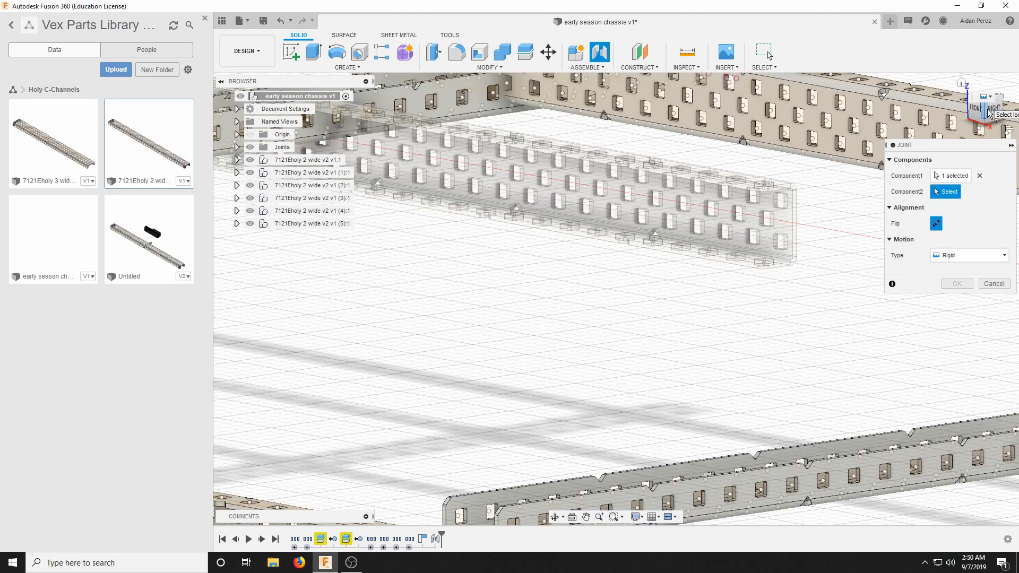
drag(989, 110, 976, 85)
scroll(512, 314, up, 3)
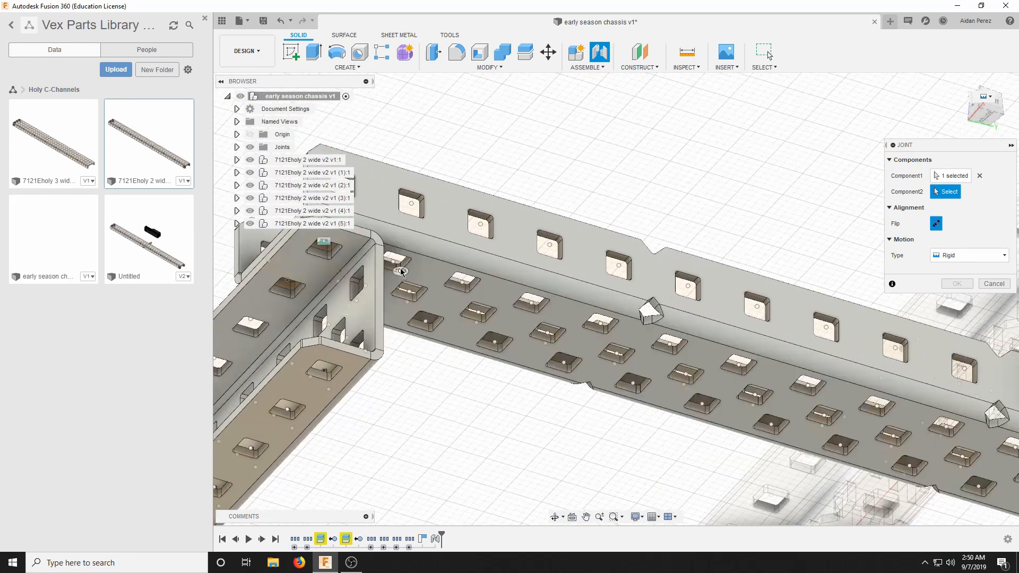
click(671, 343)
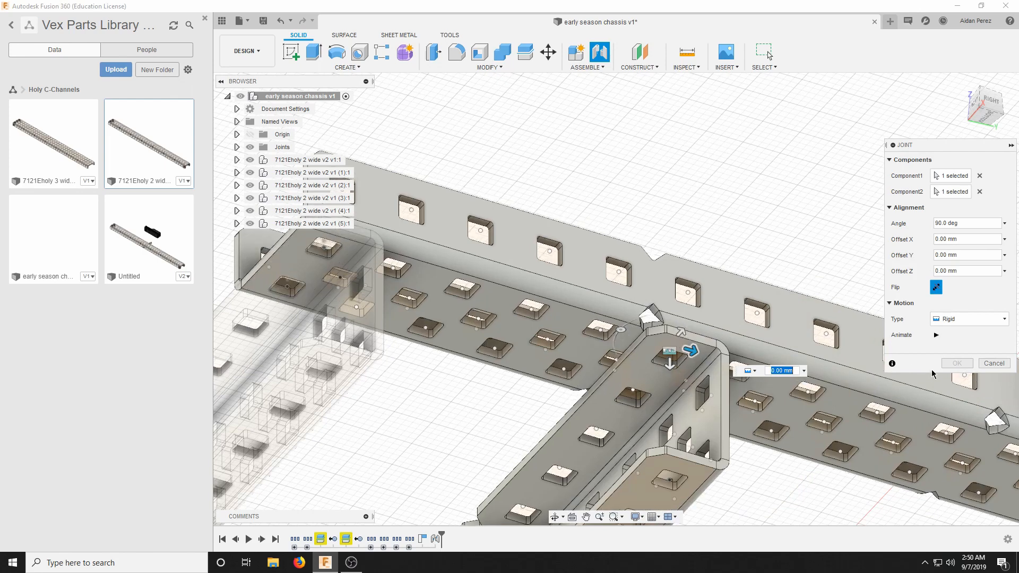
click(957, 363)
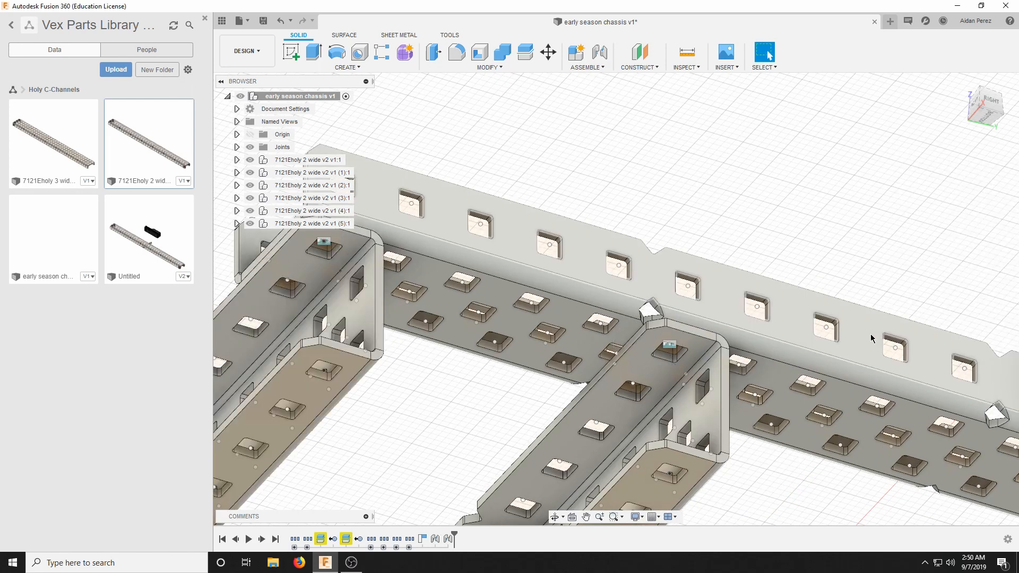
Join a third cross channel's upper flange end hole rigidly to the corner hole under the same rail's cut end, at 90 degrees with zero offsets.
scroll(871, 339, down, 6)
drag(992, 112, 1007, 146)
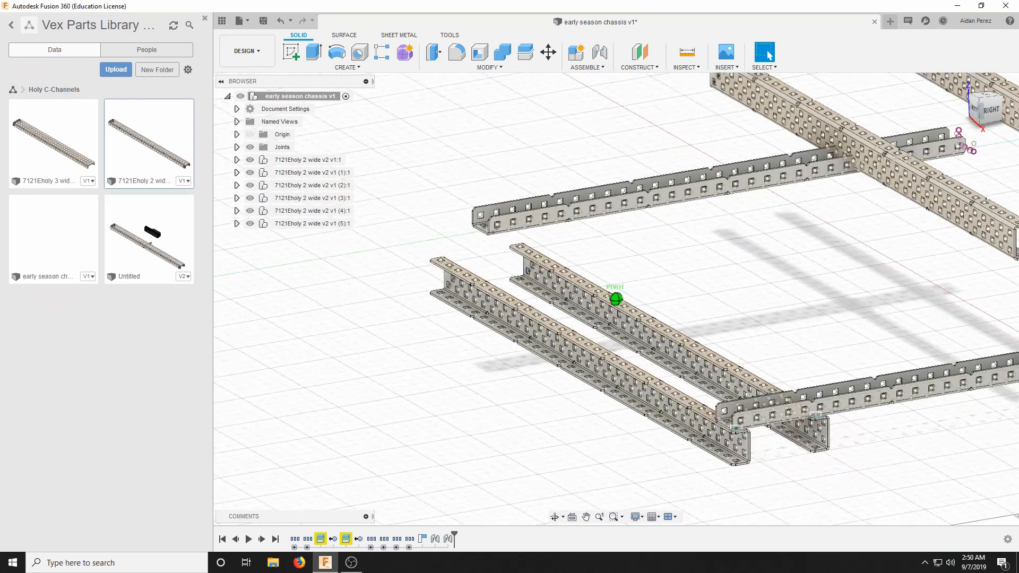
click(587, 67)
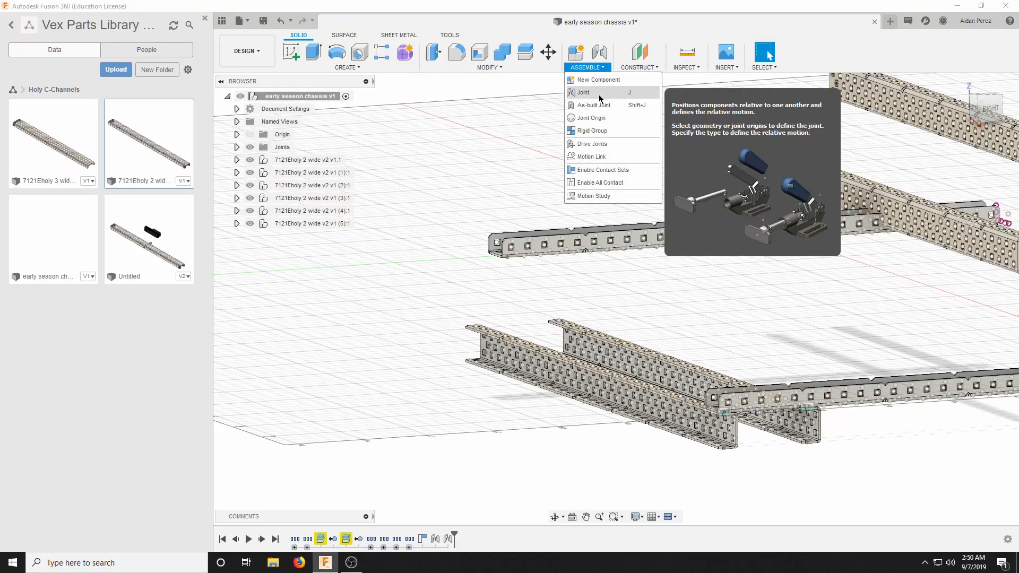
click(600, 98)
scroll(713, 292, down, 5)
scroll(795, 281, up, 5)
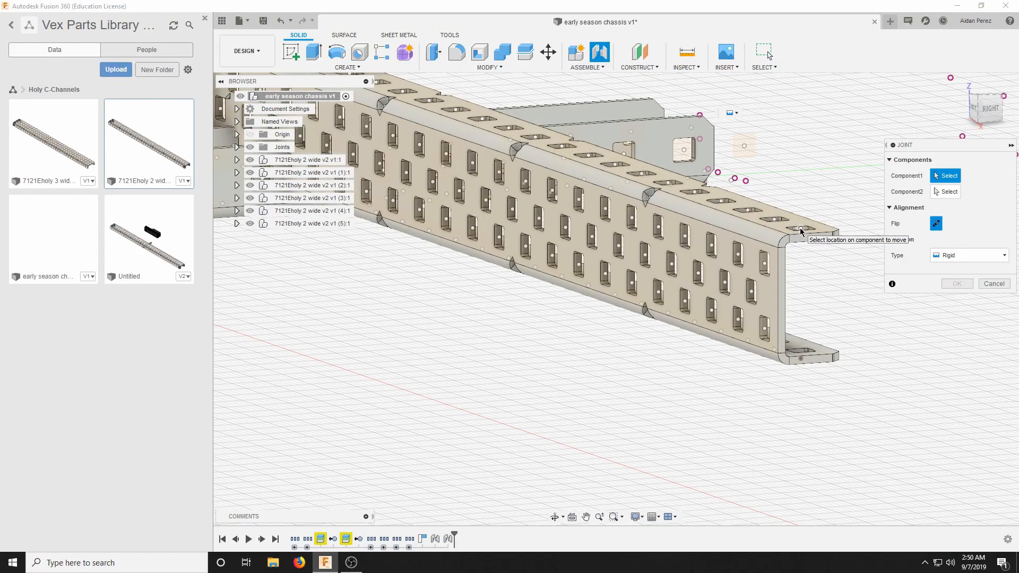
click(804, 231)
scroll(731, 289, down, 6)
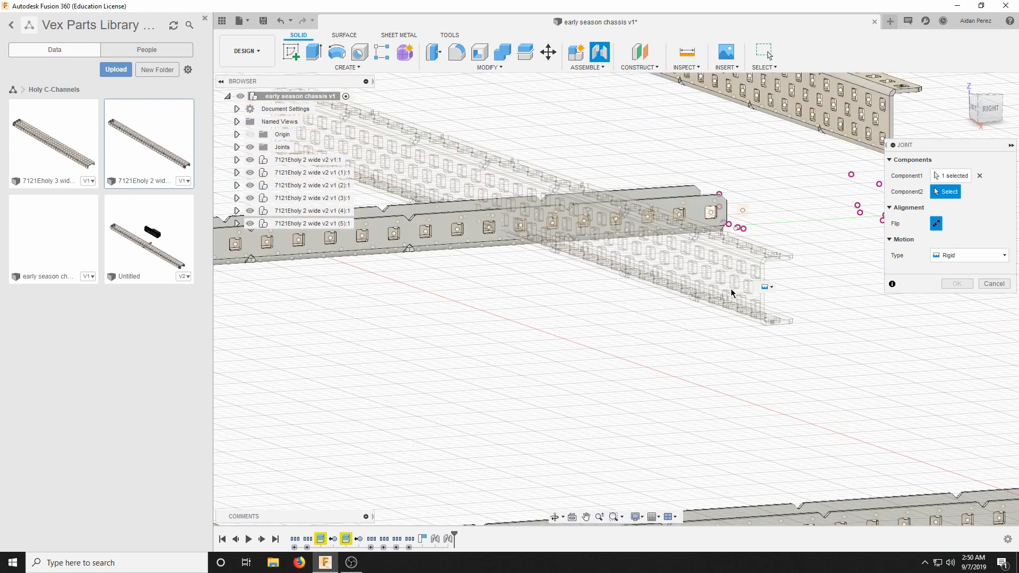
drag(985, 110, 942, 86)
scroll(774, 257, up, 4)
scroll(784, 187, up, 5)
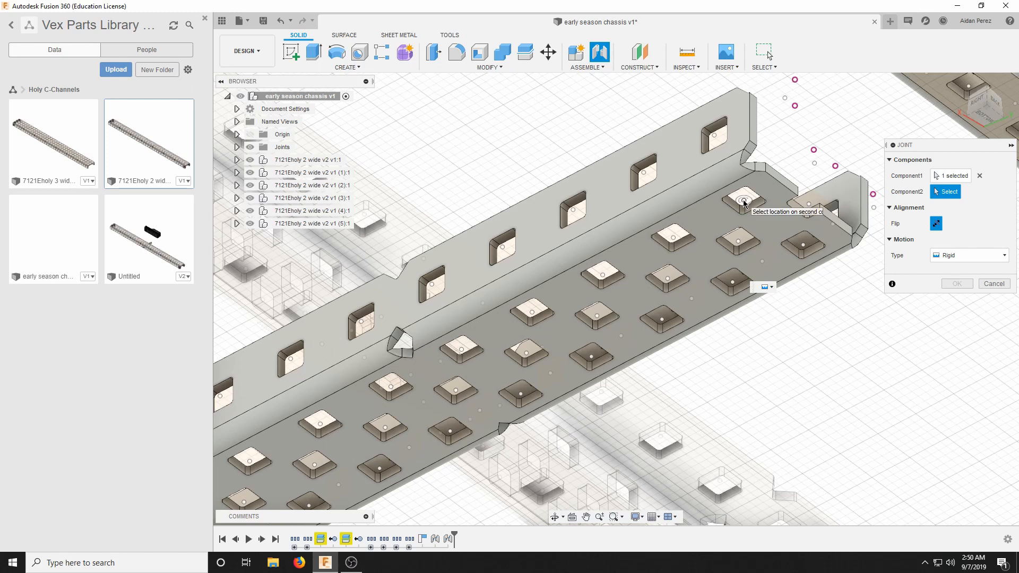
click(744, 203)
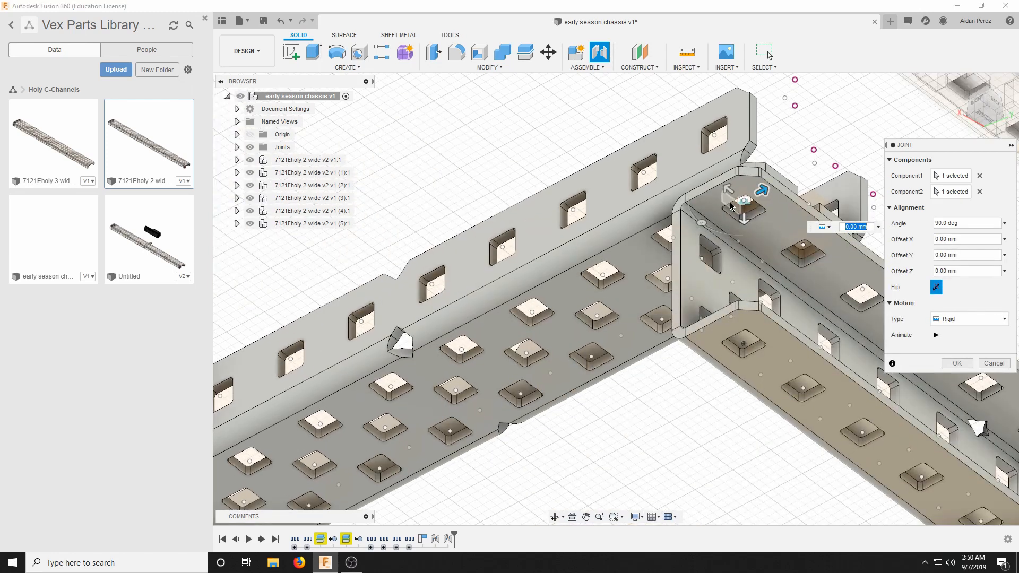
scroll(732, 212, down, 6)
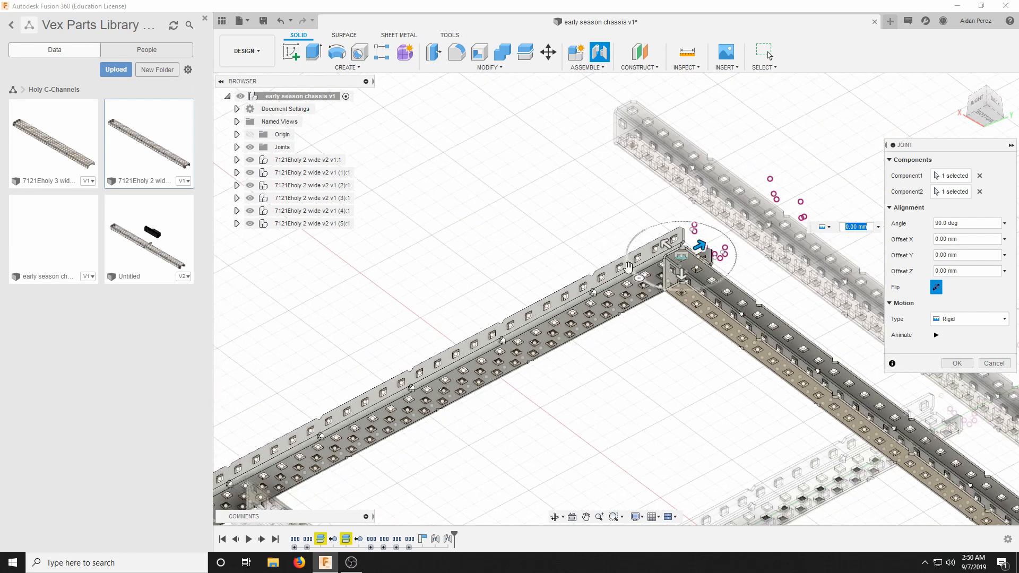
click(944, 365)
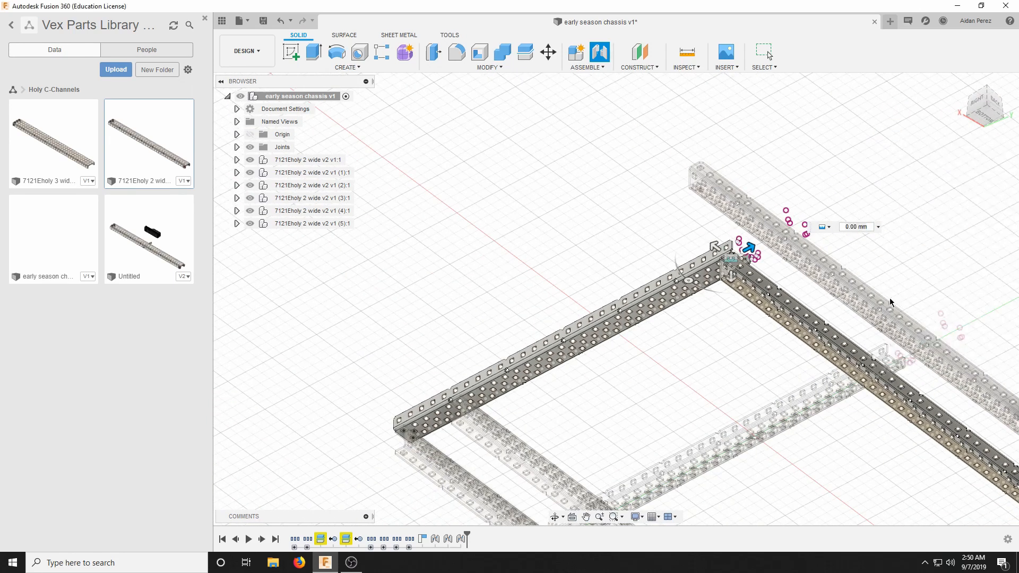
Join the fourth cross channel's upper flange end hole rigidly to the sixth underside hole from the rail's cut end, at 90 degrees with zero offsets.
click(984, 104)
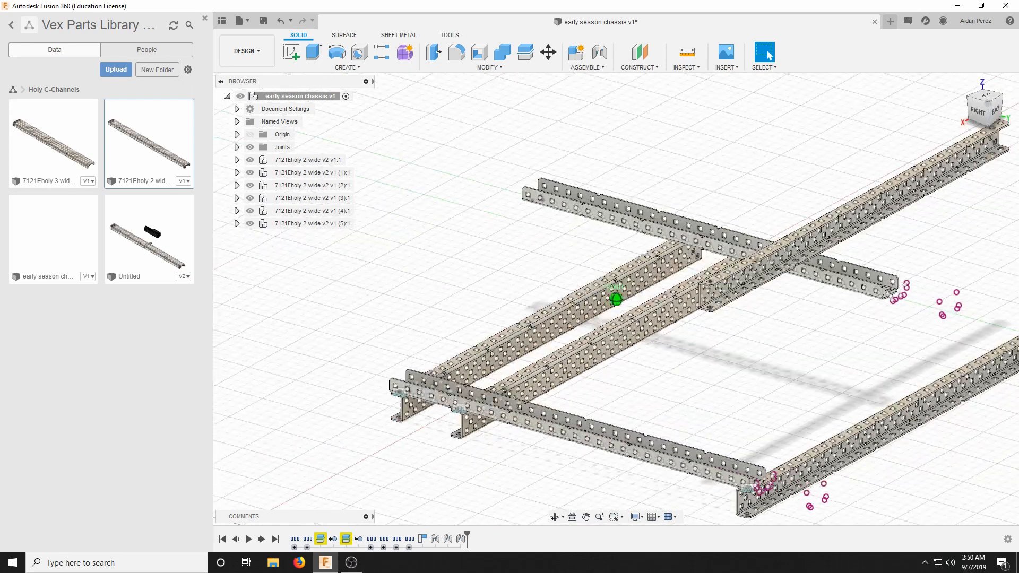
click(567, 67)
click(582, 94)
scroll(715, 327, up, 5)
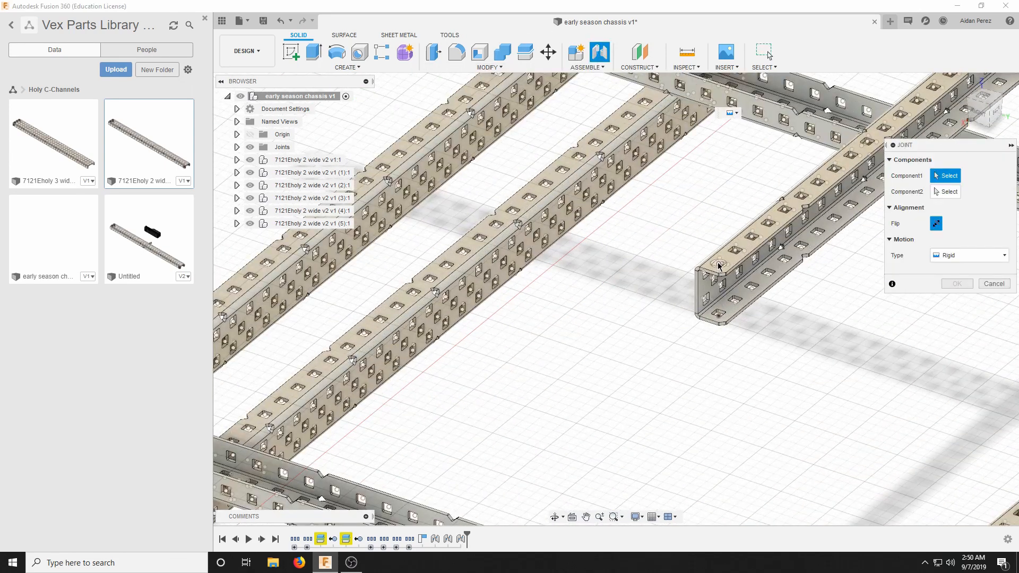
click(720, 268)
scroll(686, 310, down, 5)
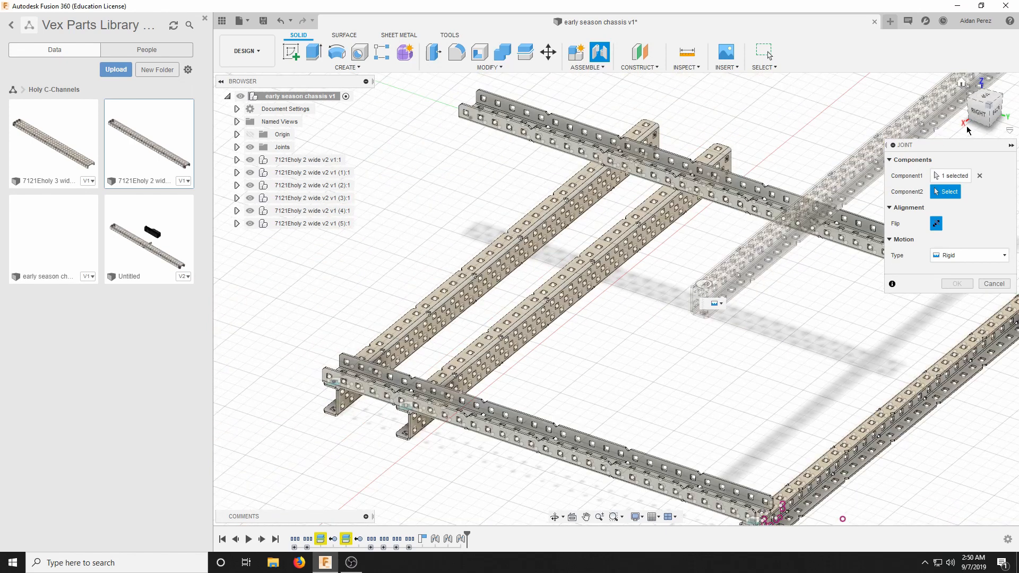
drag(977, 95, 977, 52)
scroll(674, 253, up, 6)
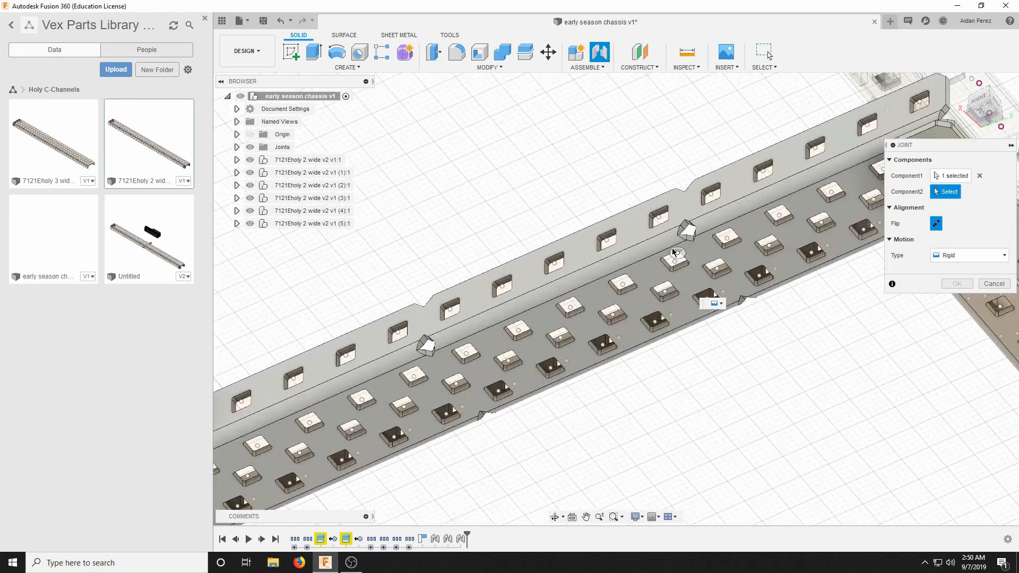
click(675, 265)
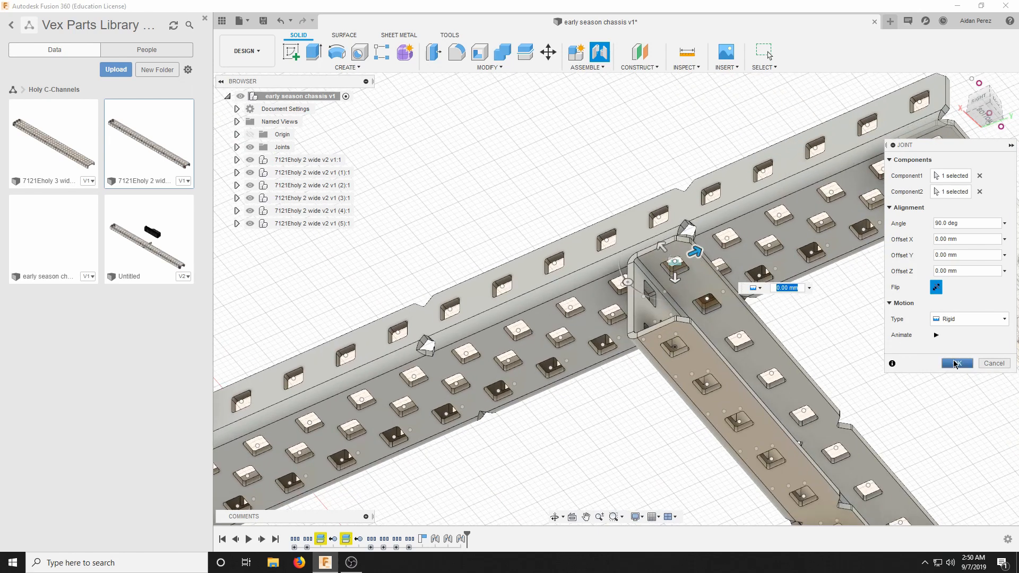
click(955, 363)
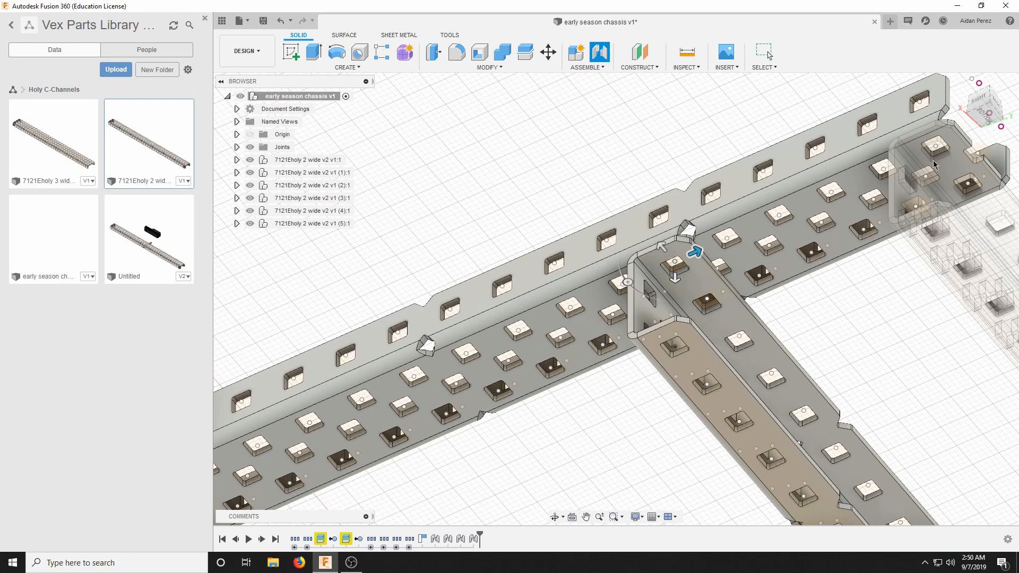
Start a rigid joint for the unattached second rail, picking the corner hole on the underside of its uncut end.
scroll(744, 238, down, 5)
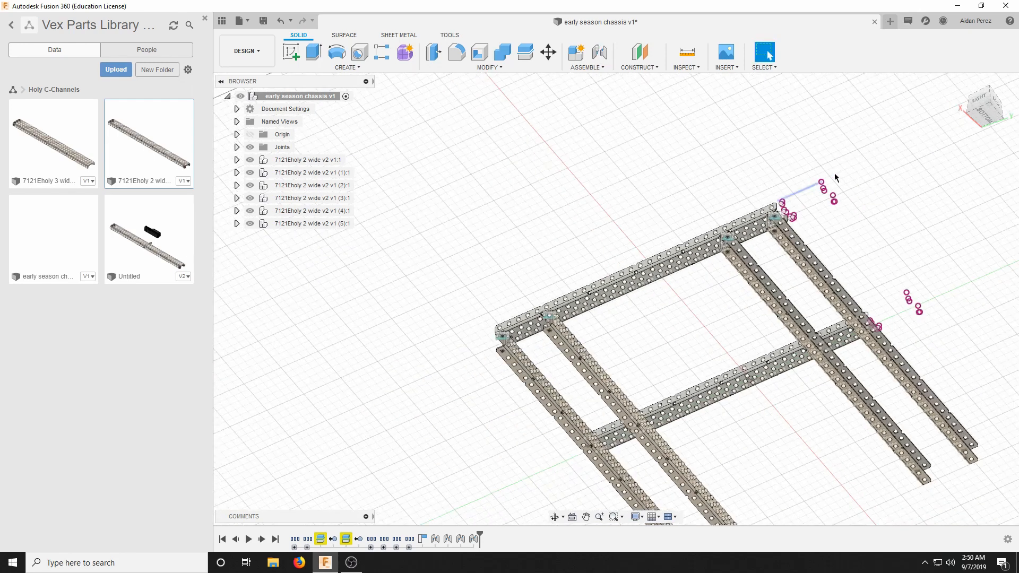
drag(975, 110, 892, 148)
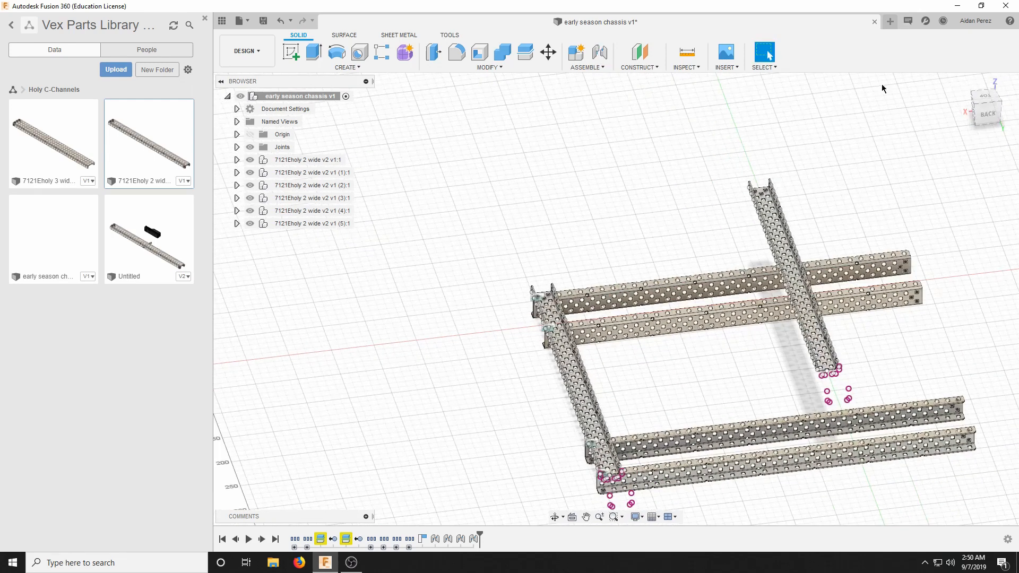
click(1001, 112)
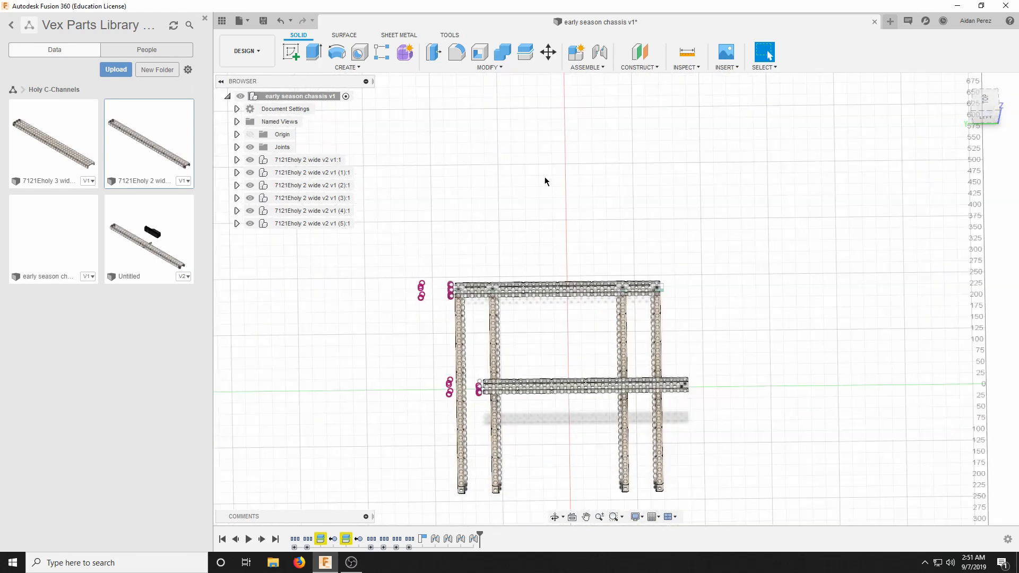
scroll(531, 345, up, 5)
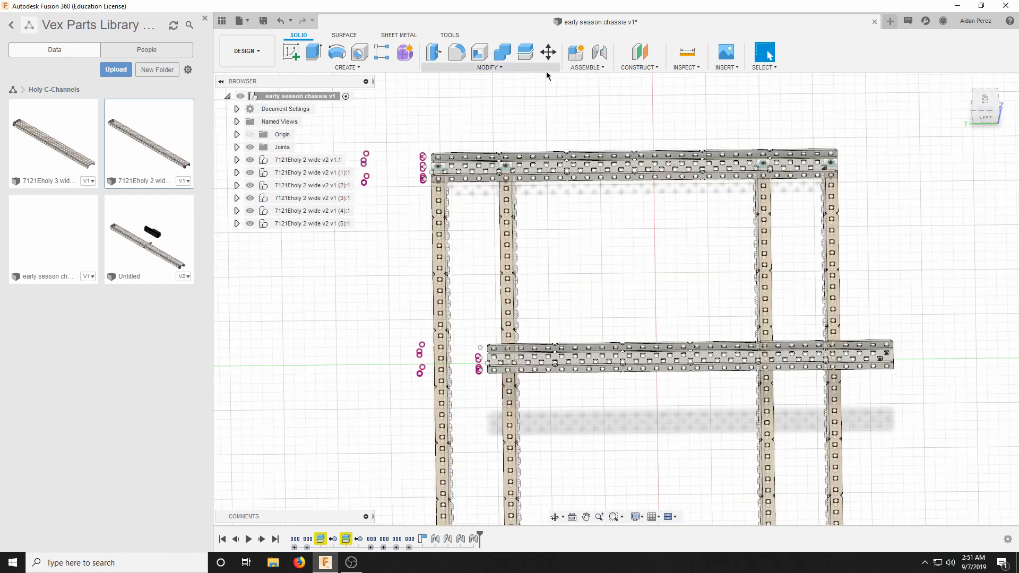
click(579, 67)
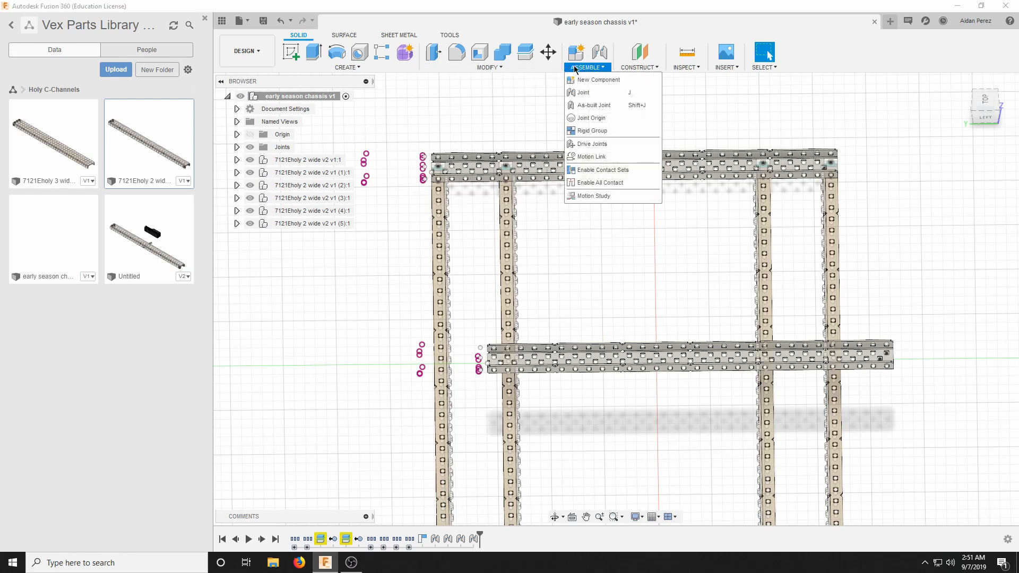
click(577, 91)
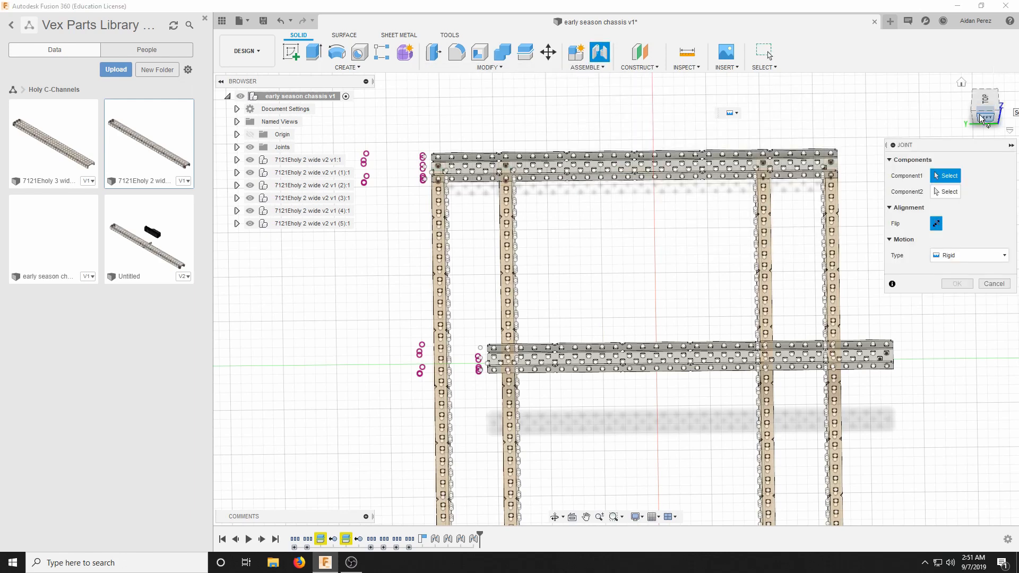
click(961, 82)
drag(986, 110, 930, 124)
scroll(607, 145, up, 5)
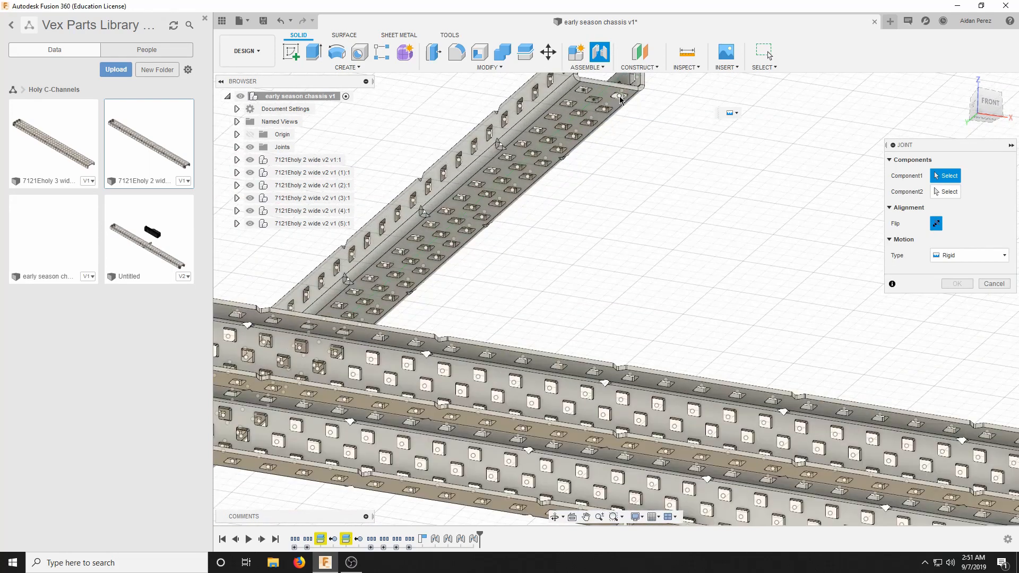
click(620, 97)
Join that rail rigidly to a hole partway along the outermost cross channel's upper flange, at 90 degrees with zero offsets.
click(961, 82)
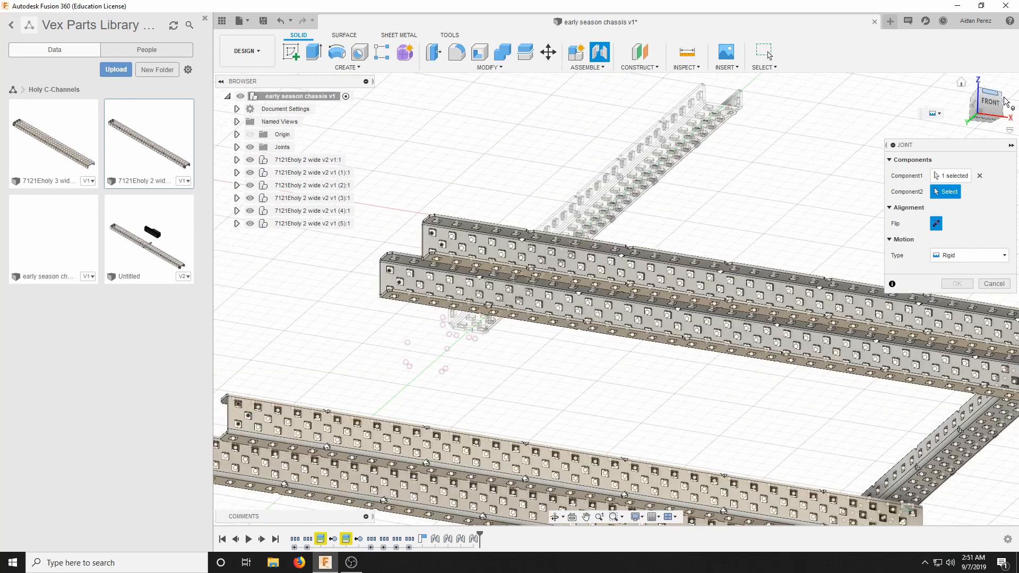
drag(990, 105, 918, 162)
scroll(759, 239, down, 2)
scroll(670, 435, up, 4)
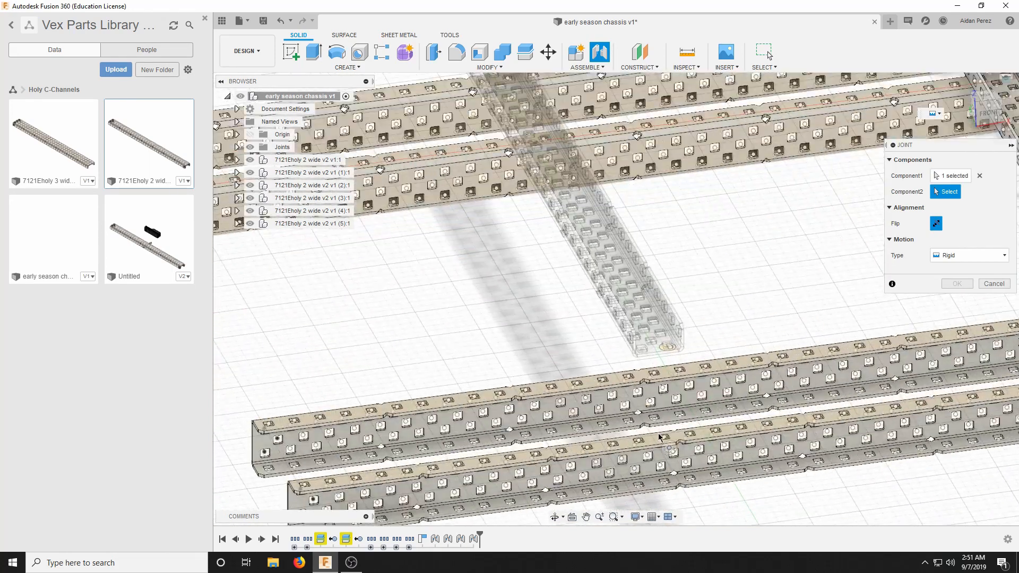
click(667, 437)
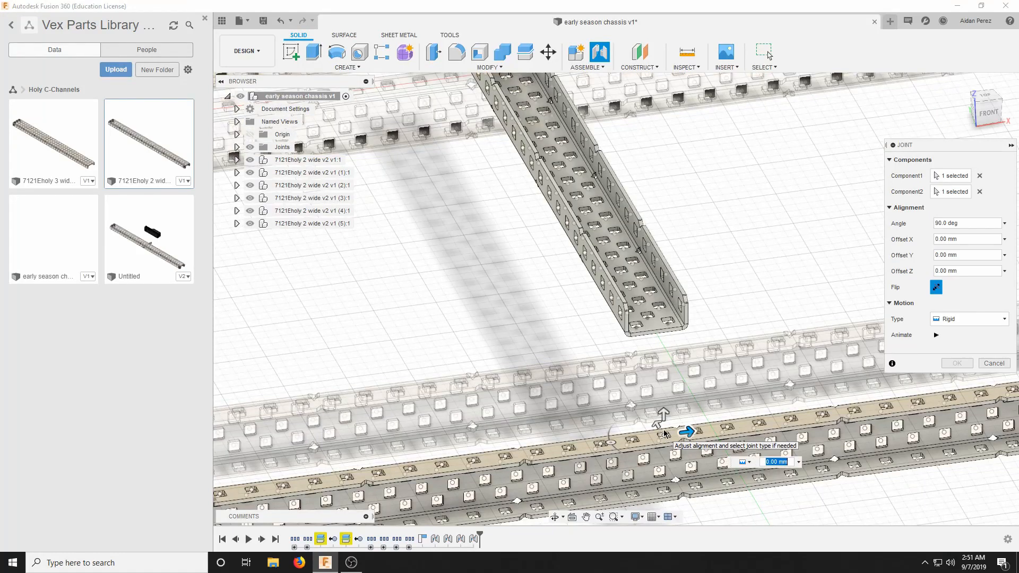
scroll(656, 340, down, 5)
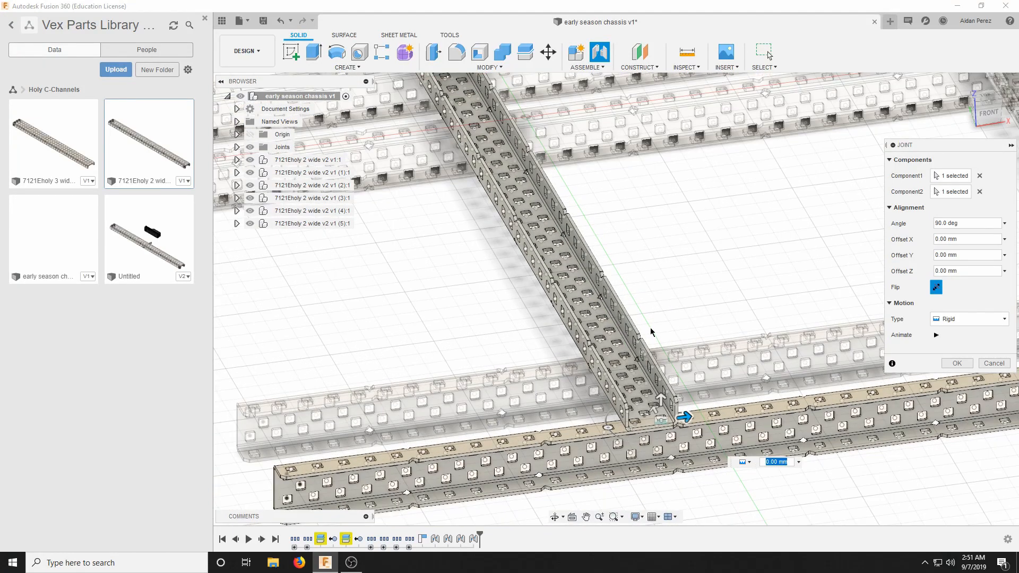
click(953, 364)
scroll(812, 329, up, 2)
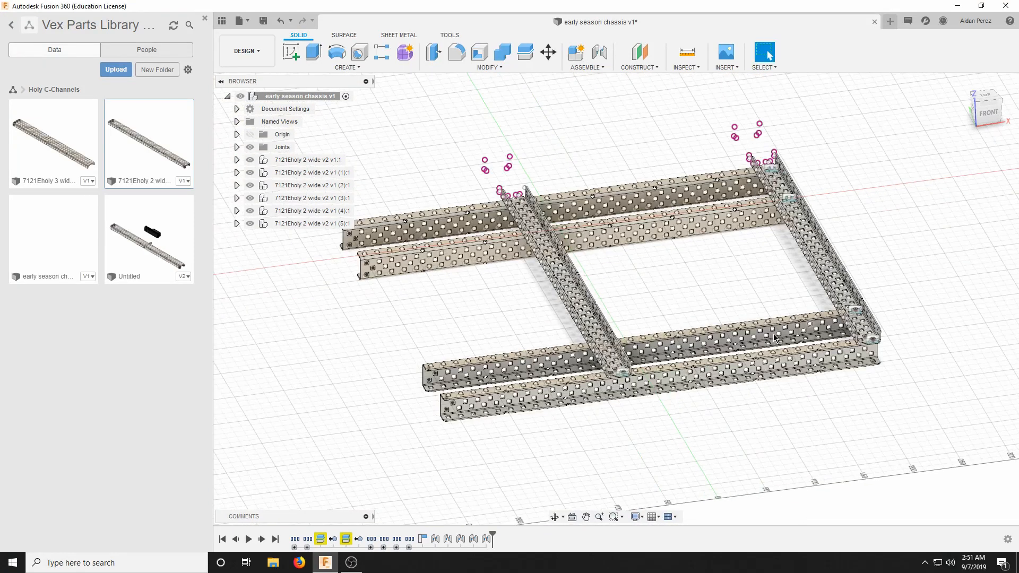
scroll(612, 352, up, 1)
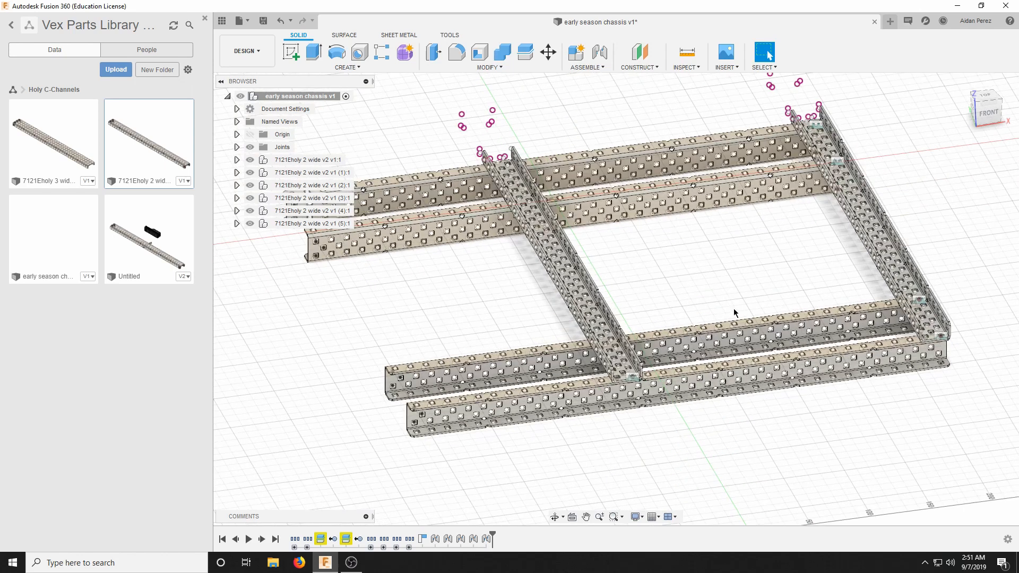
scroll(602, 320, up, 2)
scroll(626, 378, up, 2)
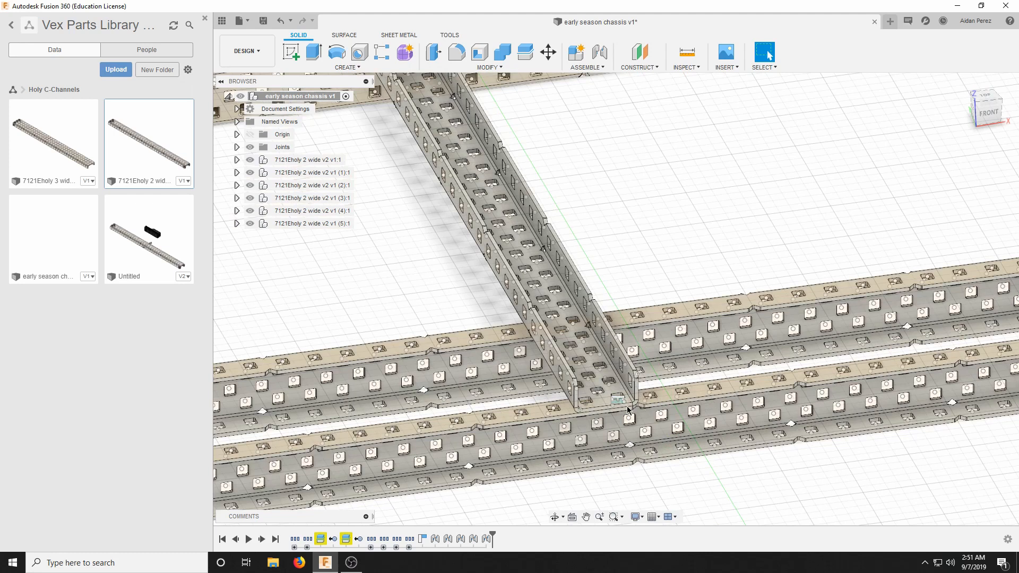
Move cross channel component (5) with its joined chassis about 15.4 mm in X, 10.1 mm in Y and -1.3 mm in Z.
scroll(586, 348, up, 2)
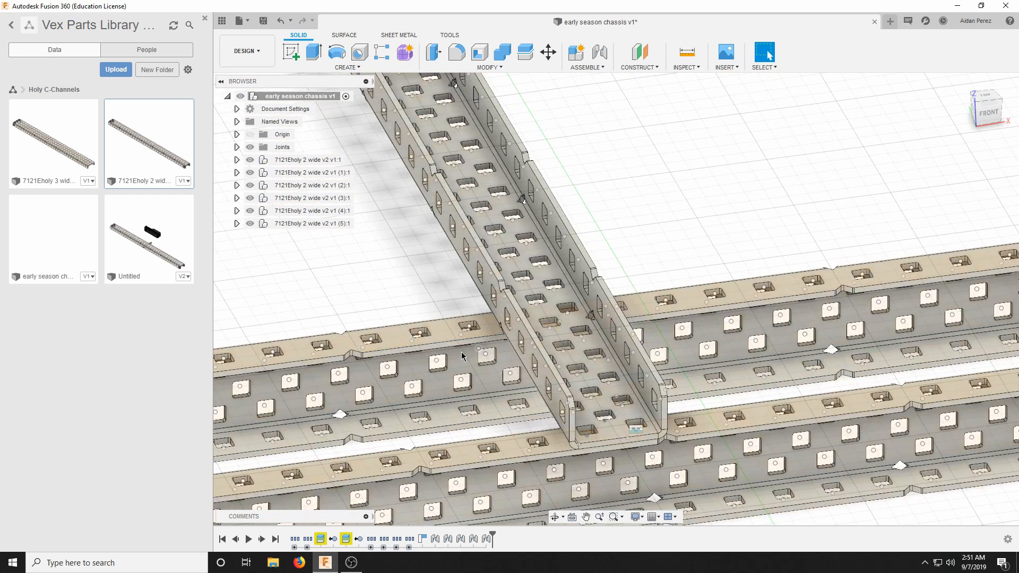
scroll(462, 356, down, 3)
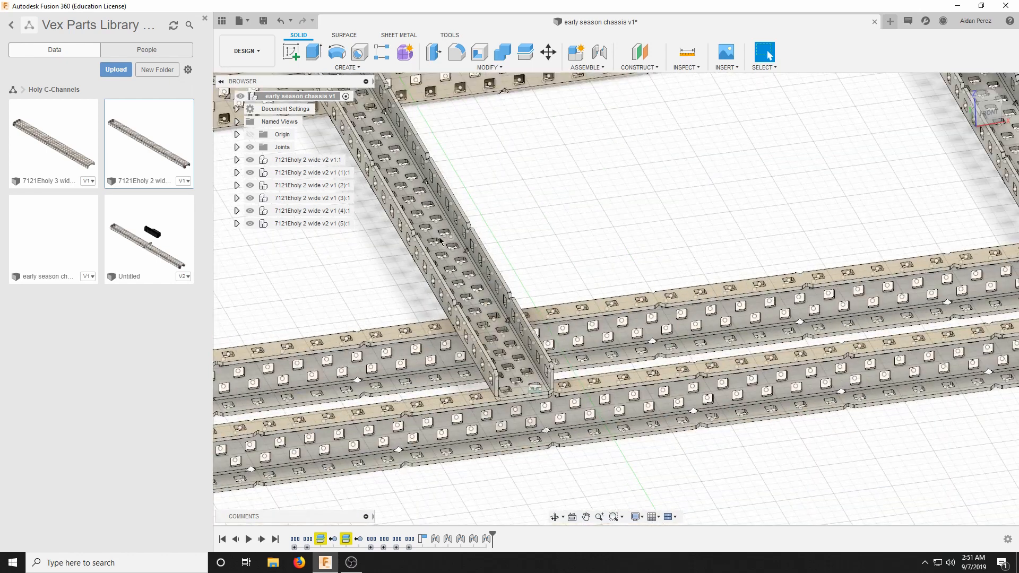
scroll(434, 266, down, 5)
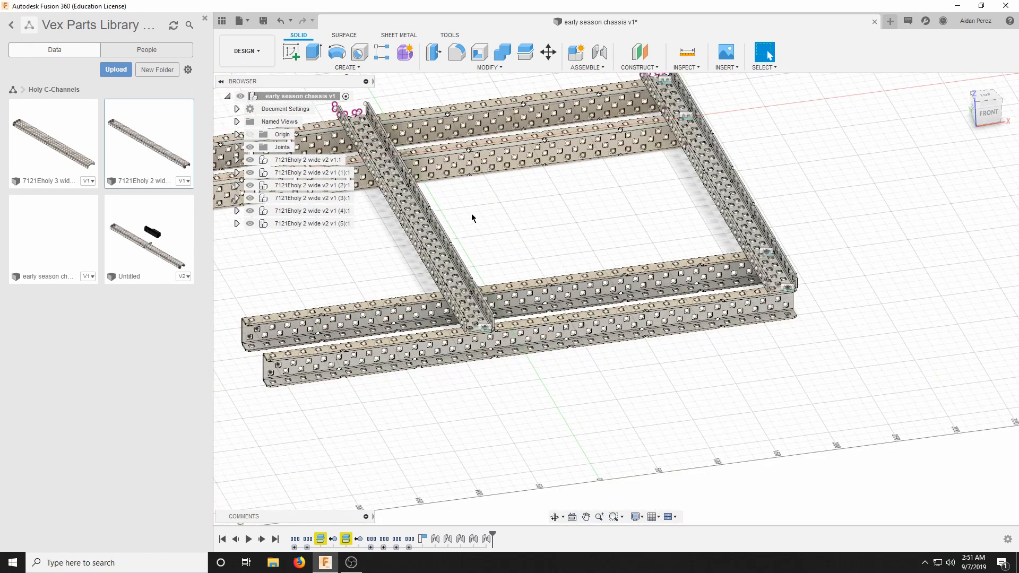
scroll(483, 330, up, 3)
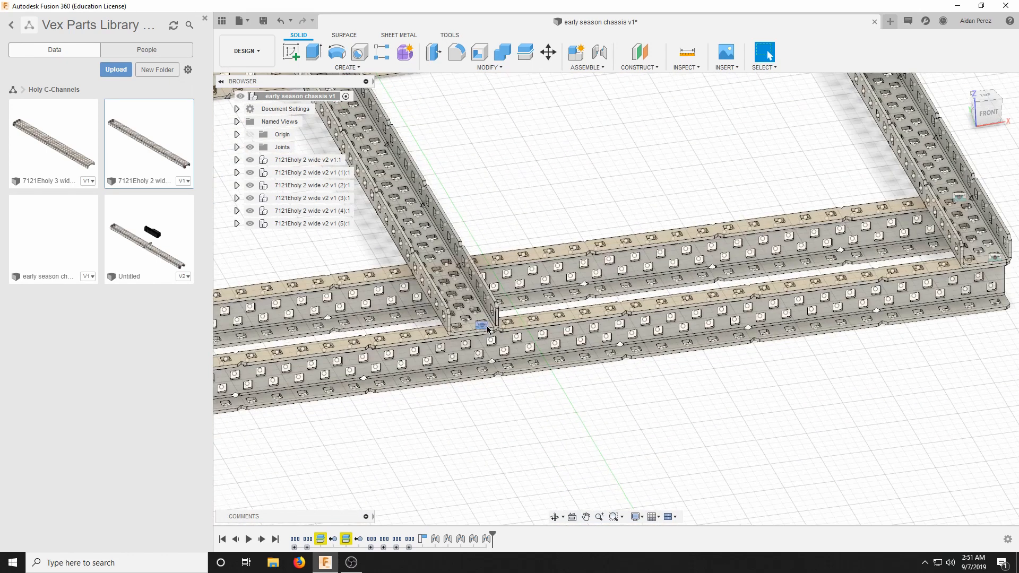
scroll(487, 329, down, 3)
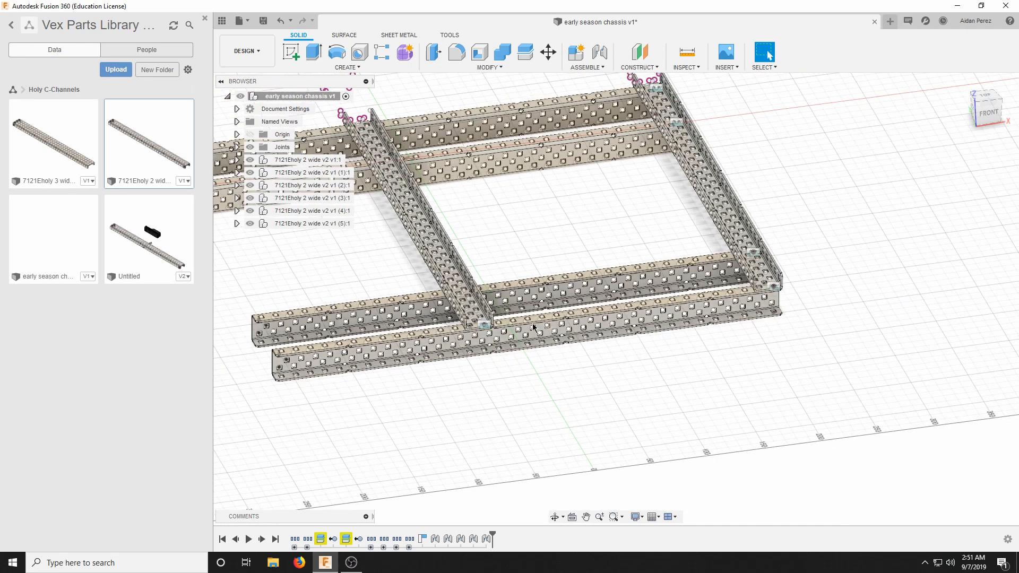
right_click(309, 224)
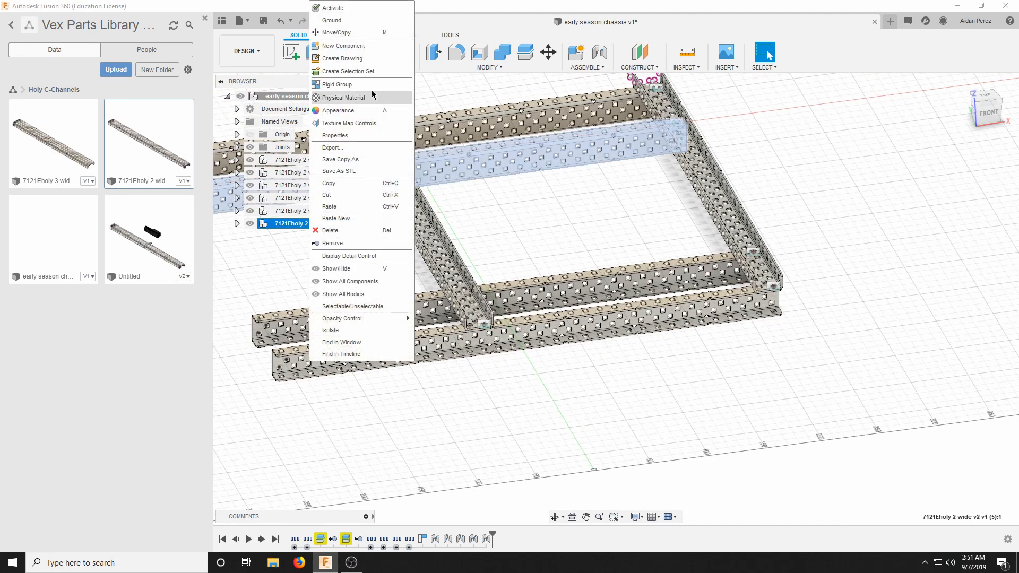
click(344, 33)
scroll(618, 206, down, 5)
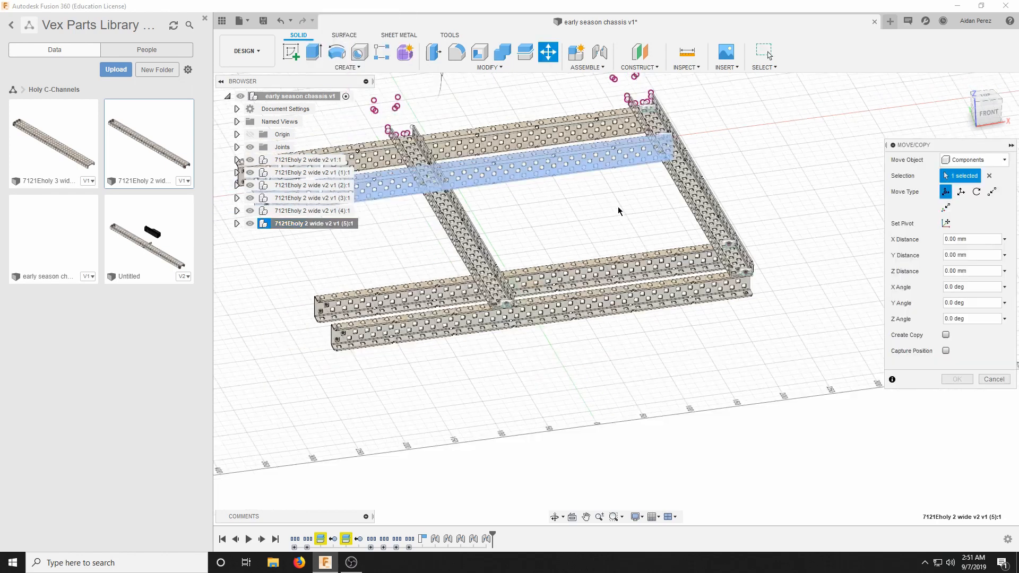
scroll(497, 124, up, 5)
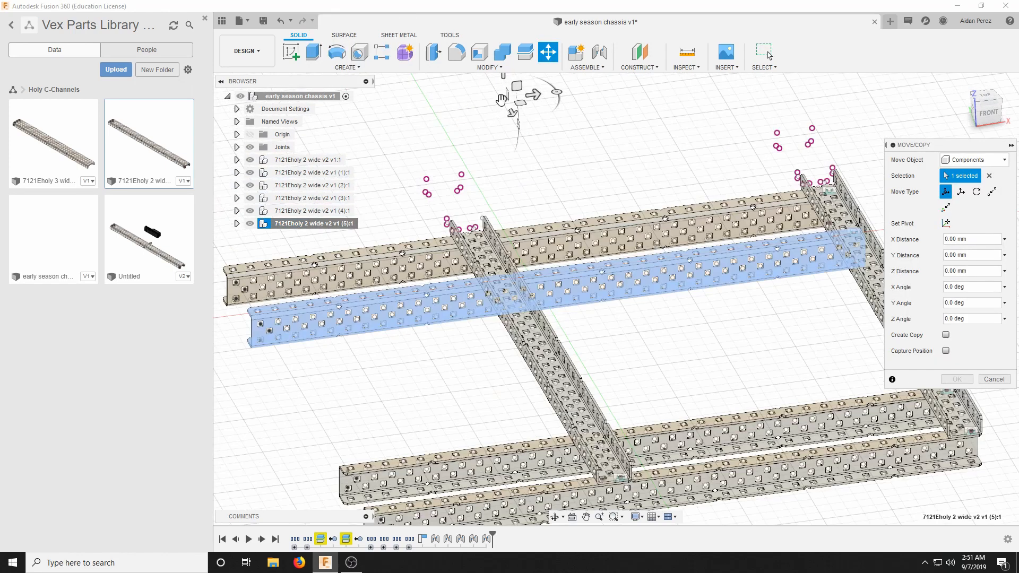
drag(501, 99, 526, 82)
click(958, 379)
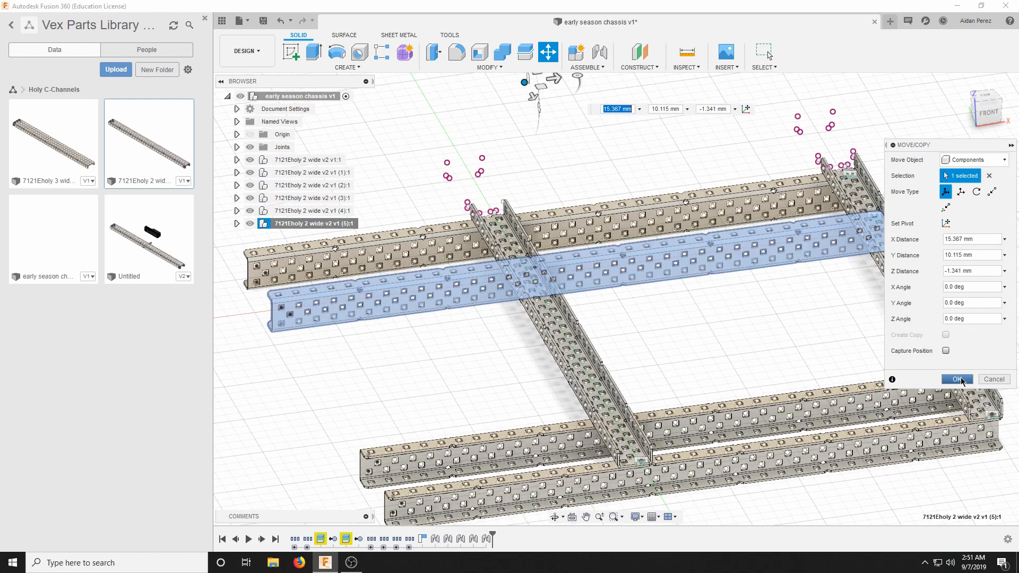
key(Escape)
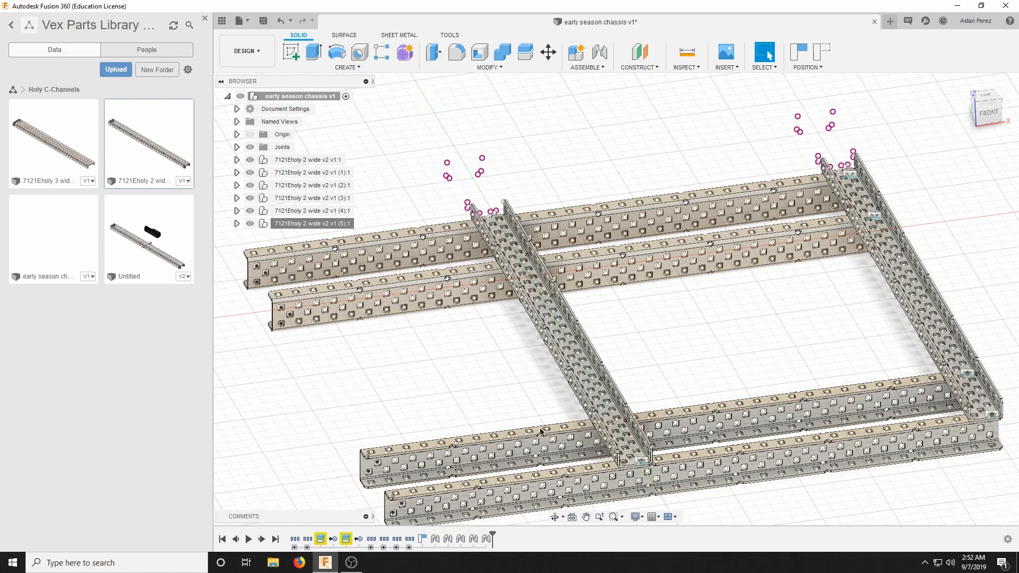
Examine the joined chassis from several angles, checking the four cross channels, the two rails and the channels' free ends.
scroll(687, 210, down, 3)
scroll(626, 429, up, 3)
scroll(703, 330, down, 3)
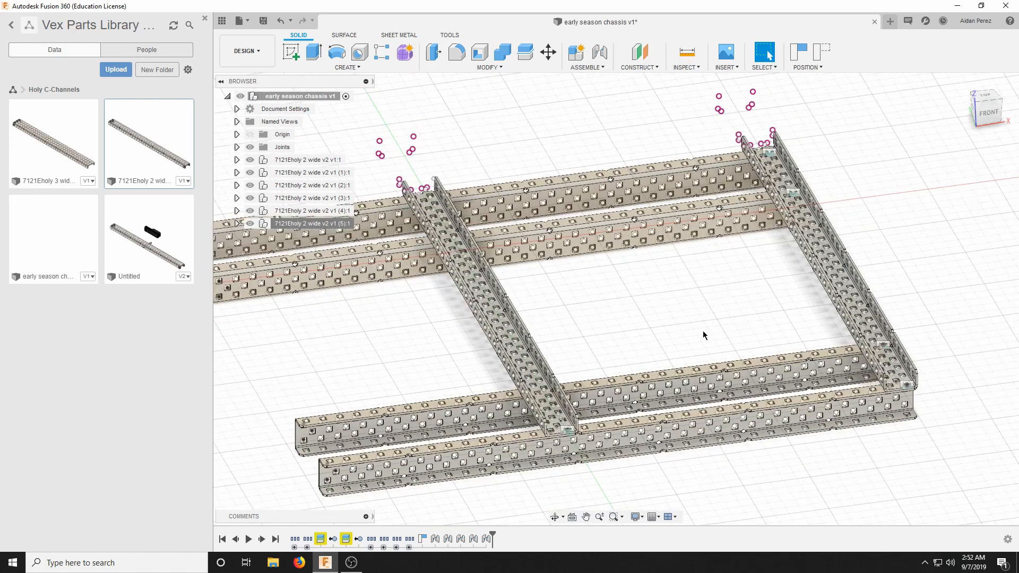
scroll(553, 360, up, 3)
scroll(535, 315, down, 3)
scroll(355, 393, up, 2)
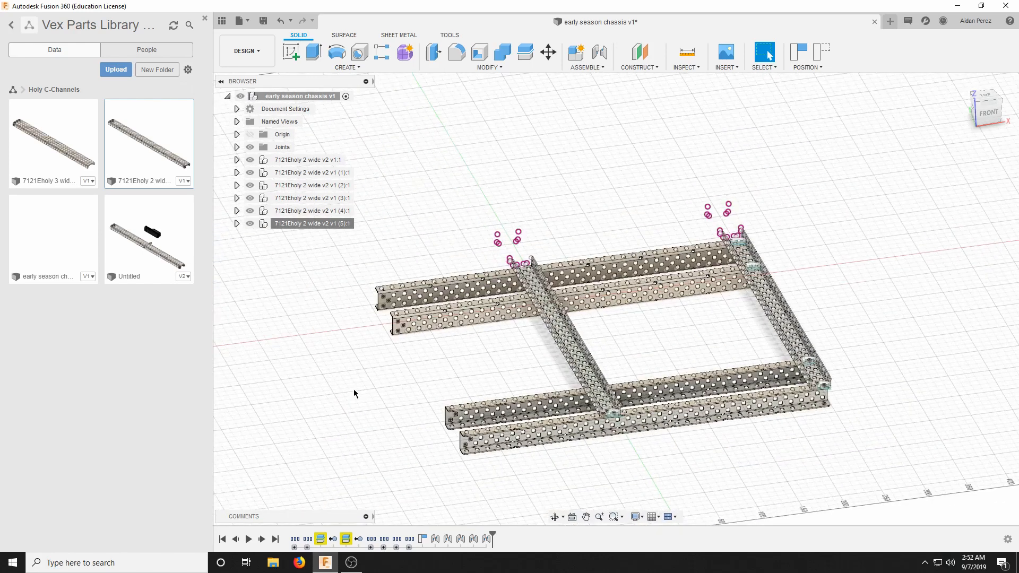
scroll(487, 439, up, 4)
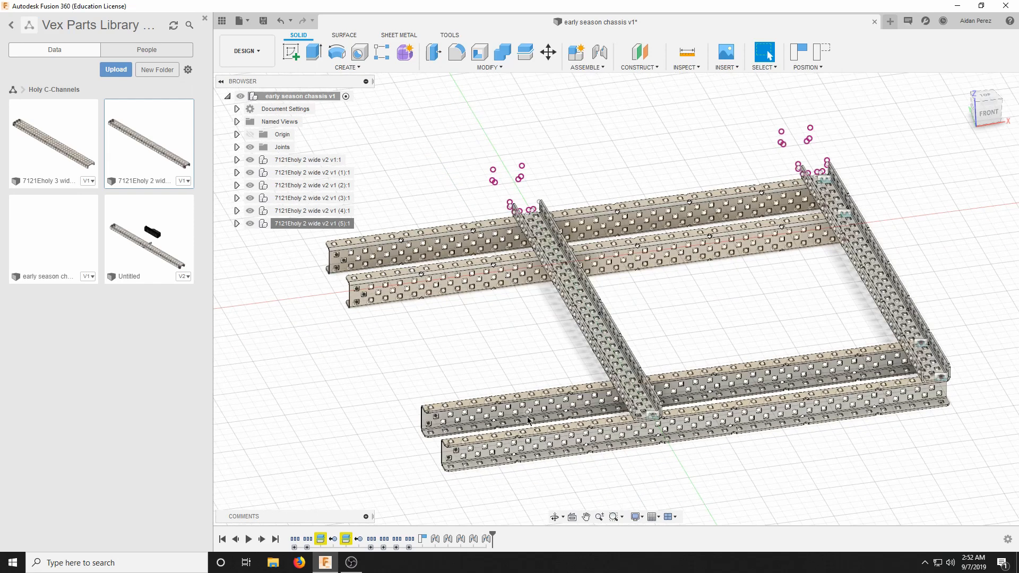
scroll(637, 377, down, 3)
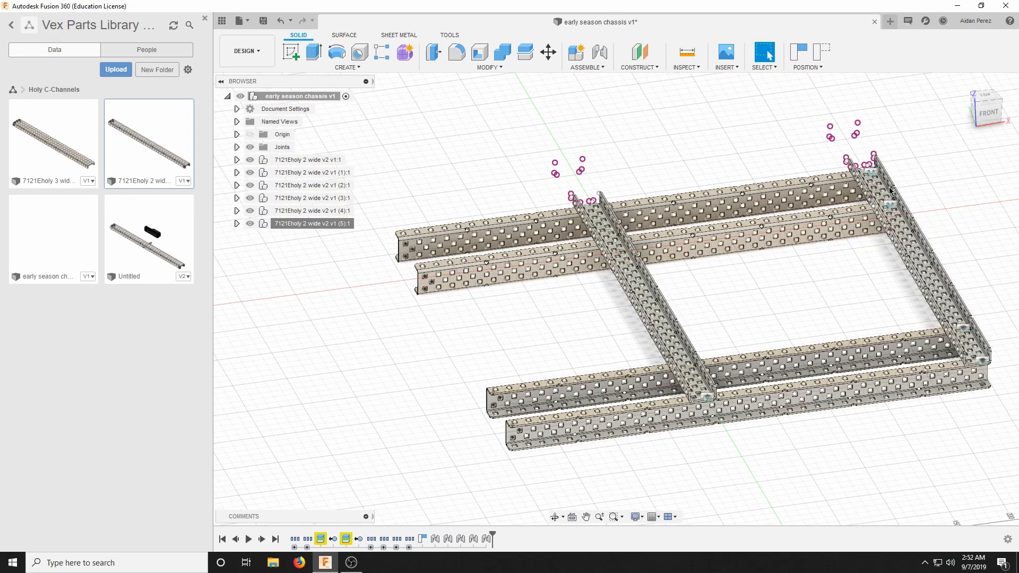
scroll(486, 449, up, 4)
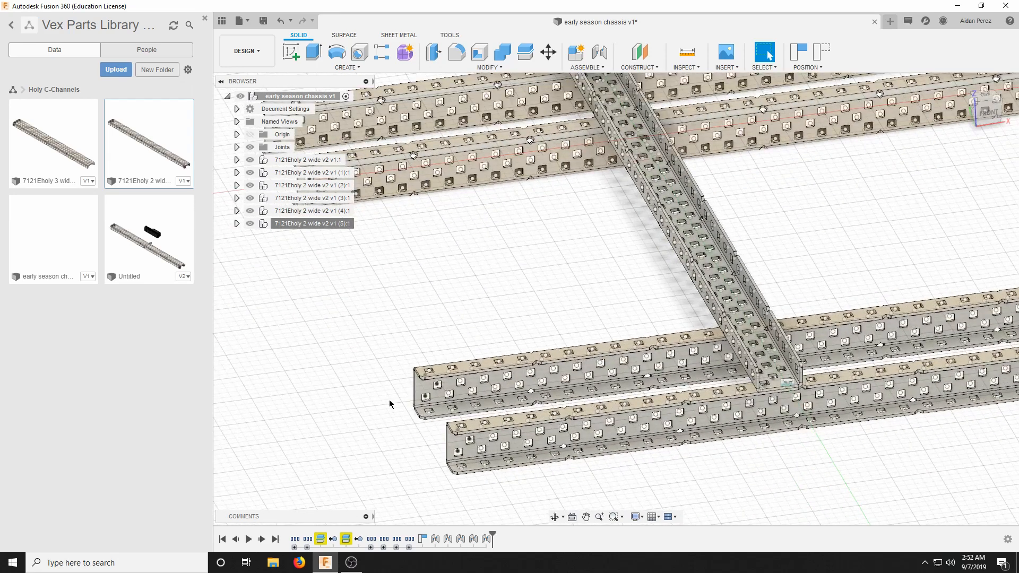
scroll(437, 176, down, 3)
scroll(437, 177, up, 3)
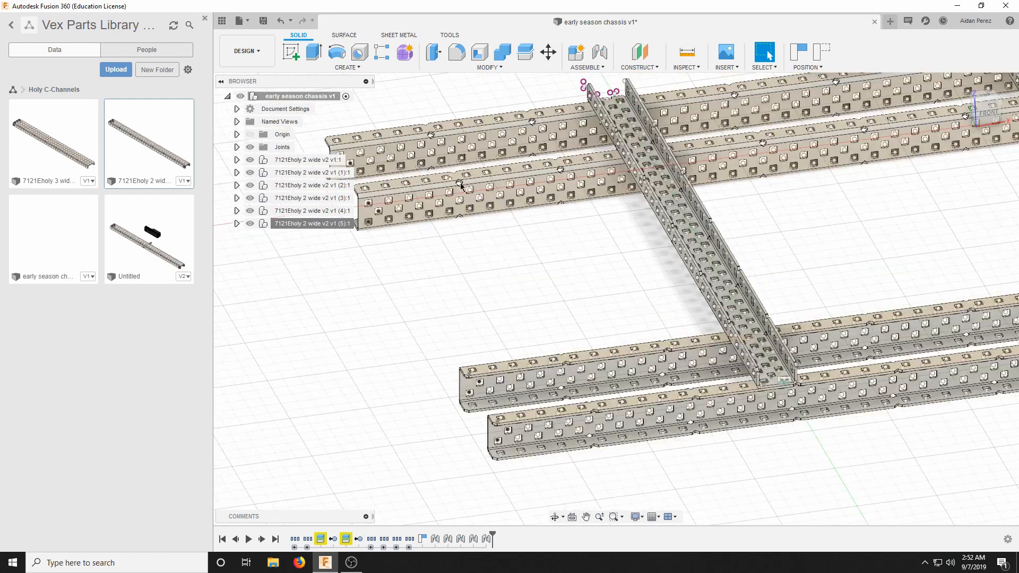
scroll(476, 187, down, 3)
scroll(508, 127, up, 5)
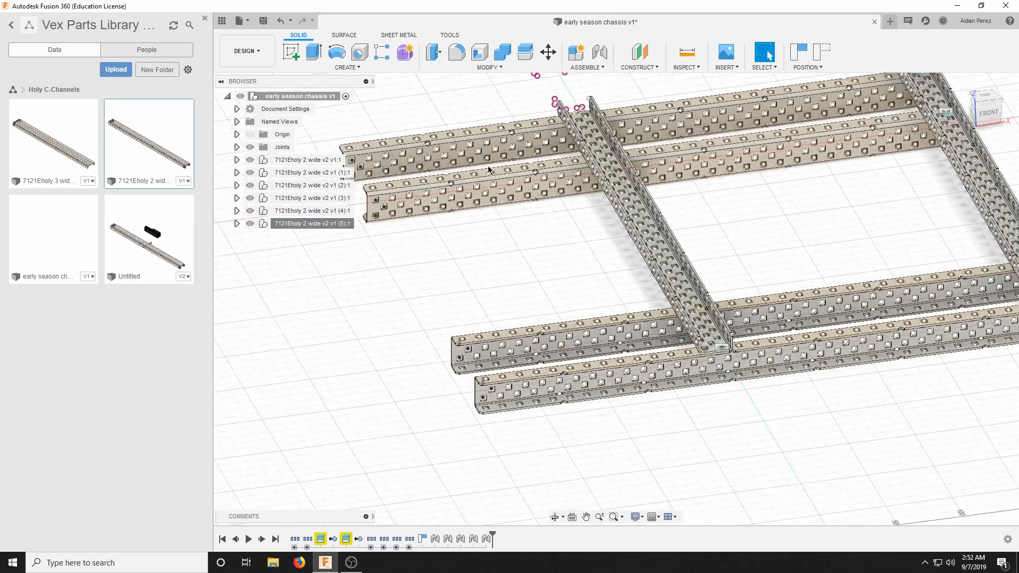
scroll(505, 127, down, 3)
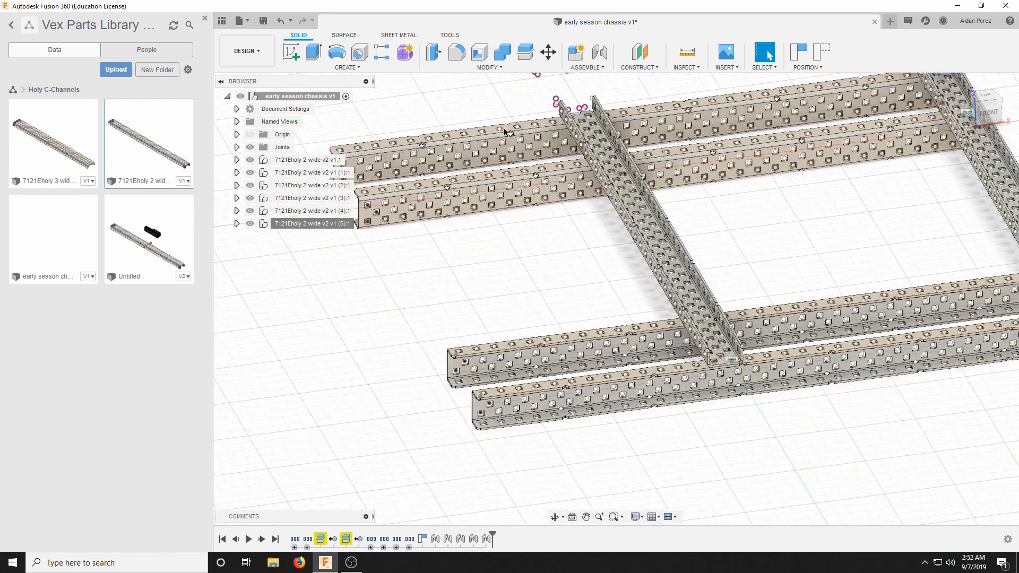
drag(980, 111, 962, 111)
click(983, 110)
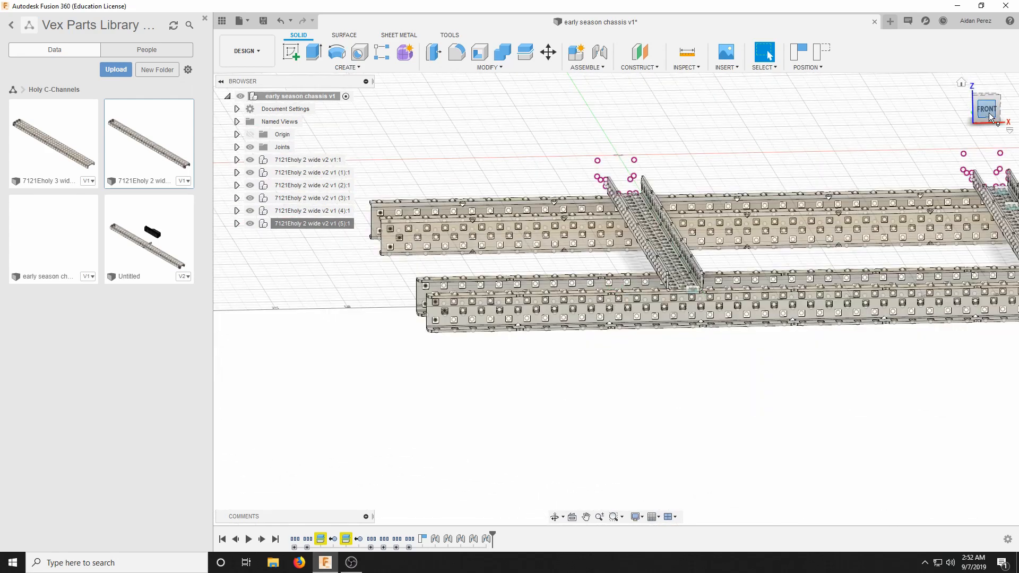
mouse_move(987, 112)
mouse_down()
mouse_move(1010, 154)
mouse_move(271, 171)
mouse_move(289, 178)
mouse_up()
scroll(444, 274, down, 5)
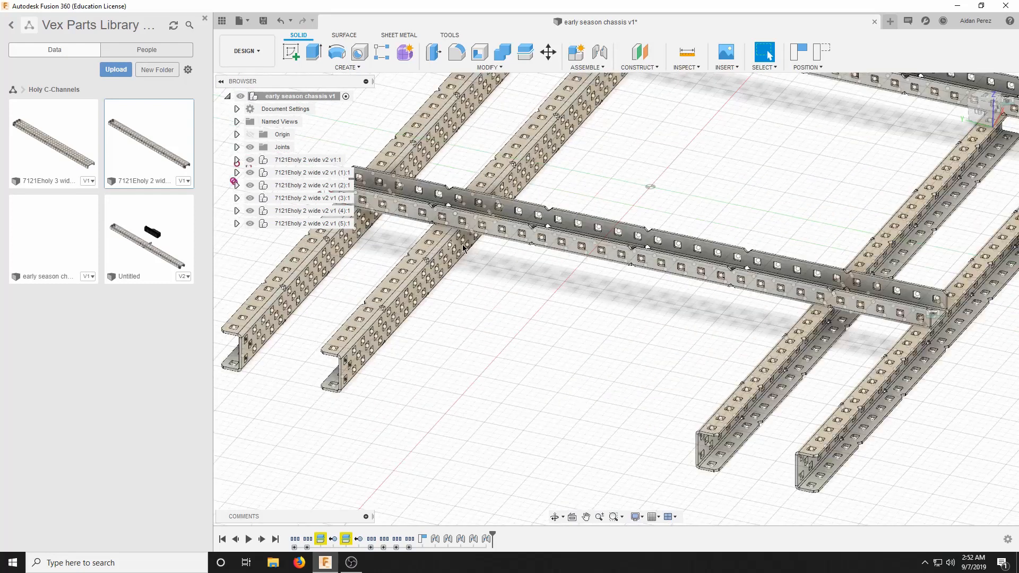
click(991, 114)
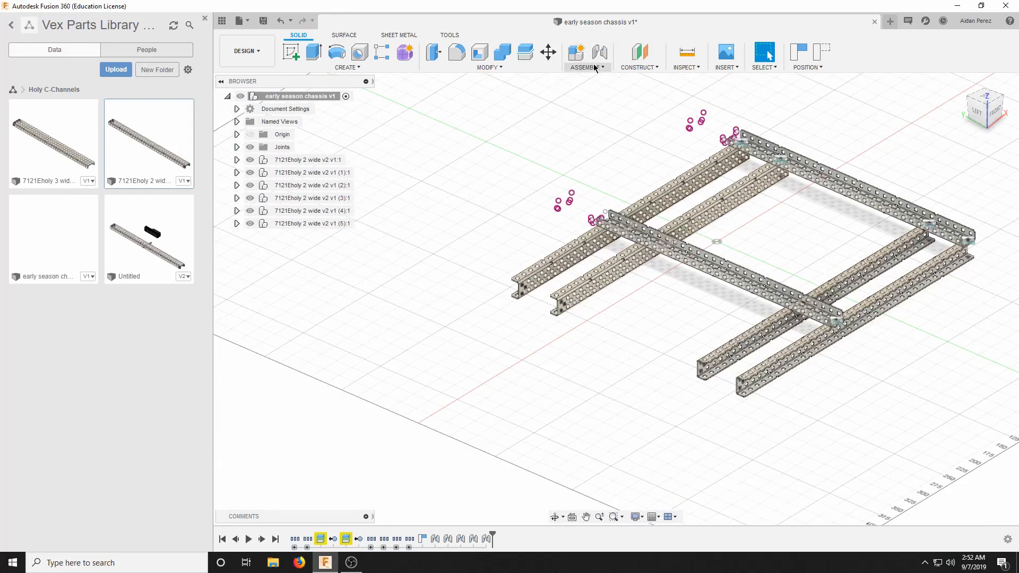
Start a construction midplane and capture the moved components' current position.
click(589, 68)
mouse_move(641, 68)
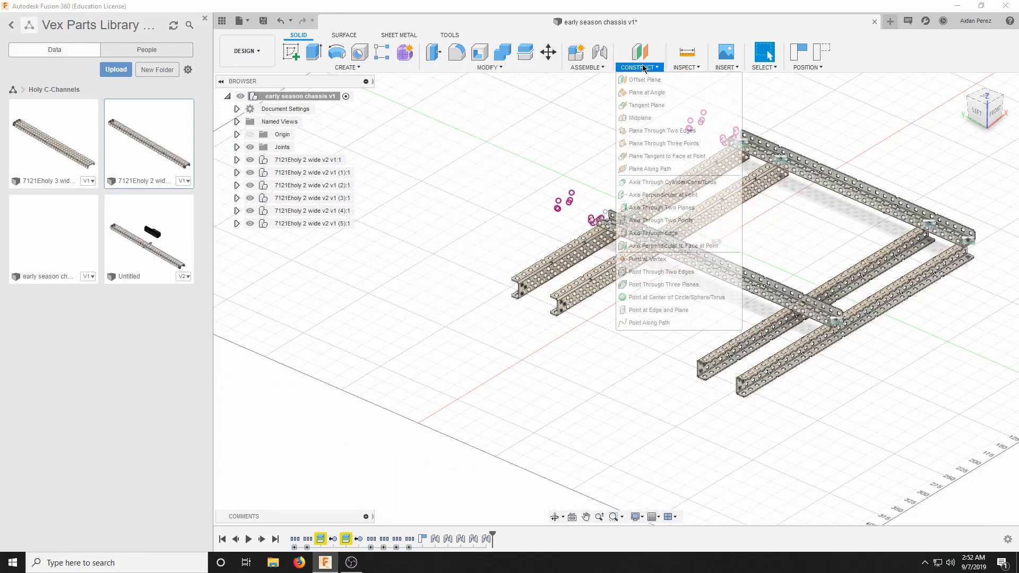
click(626, 120)
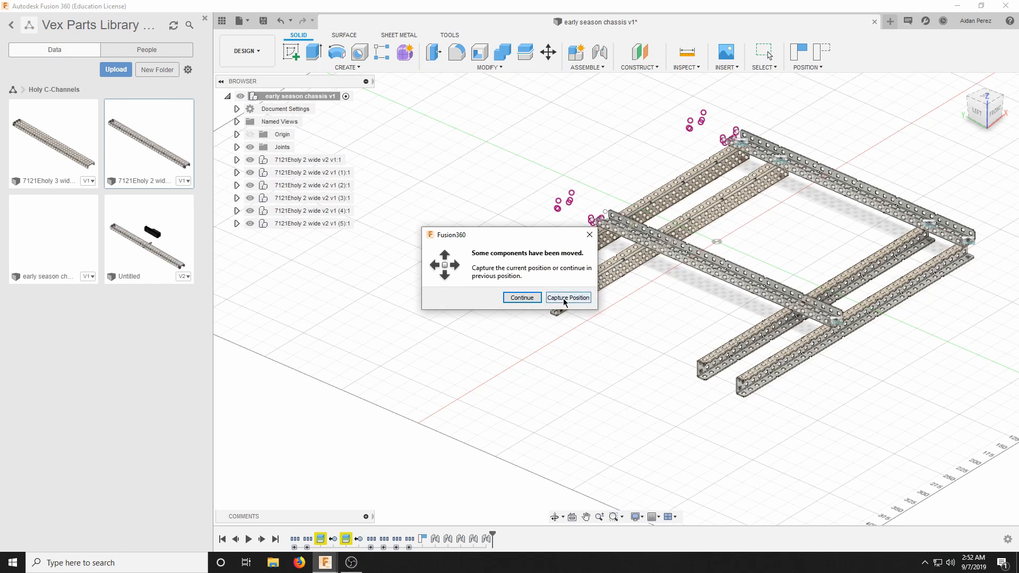
click(567, 298)
Create the midplane between the opposite side walls of the third middle-row hole from the outer cross channel's free end.
scroll(563, 293, up, 4)
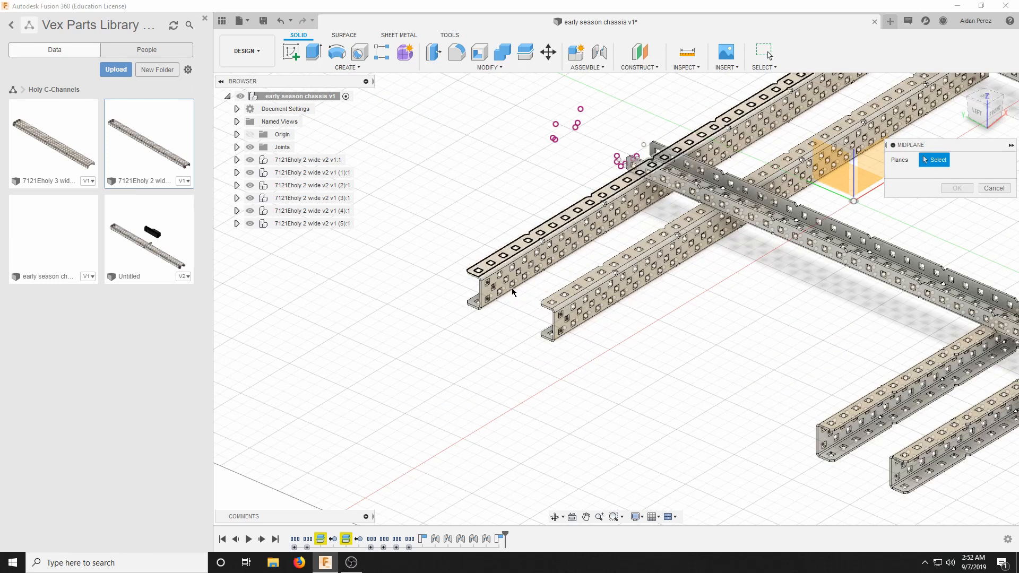
click(976, 114)
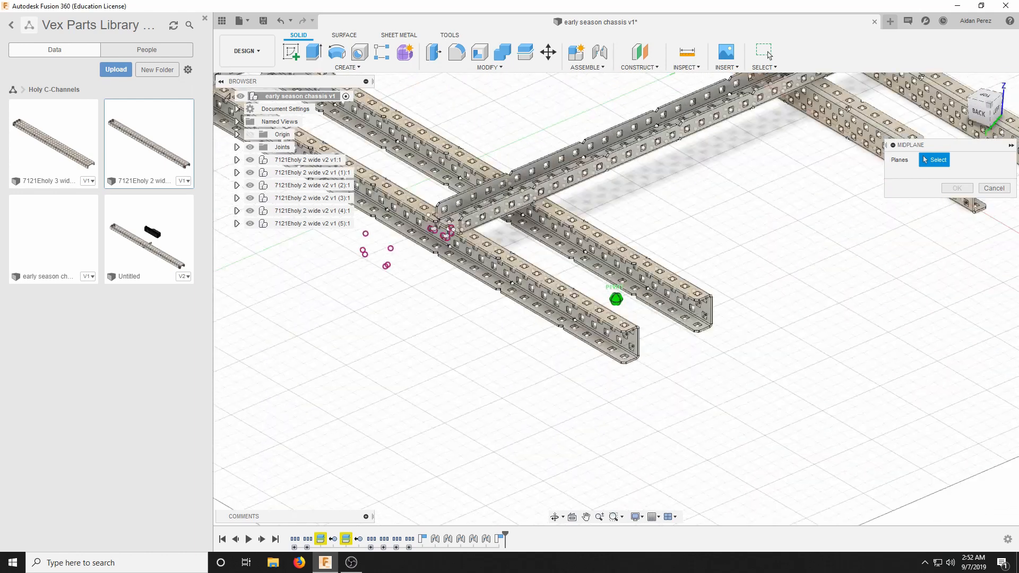
scroll(652, 234, up, 5)
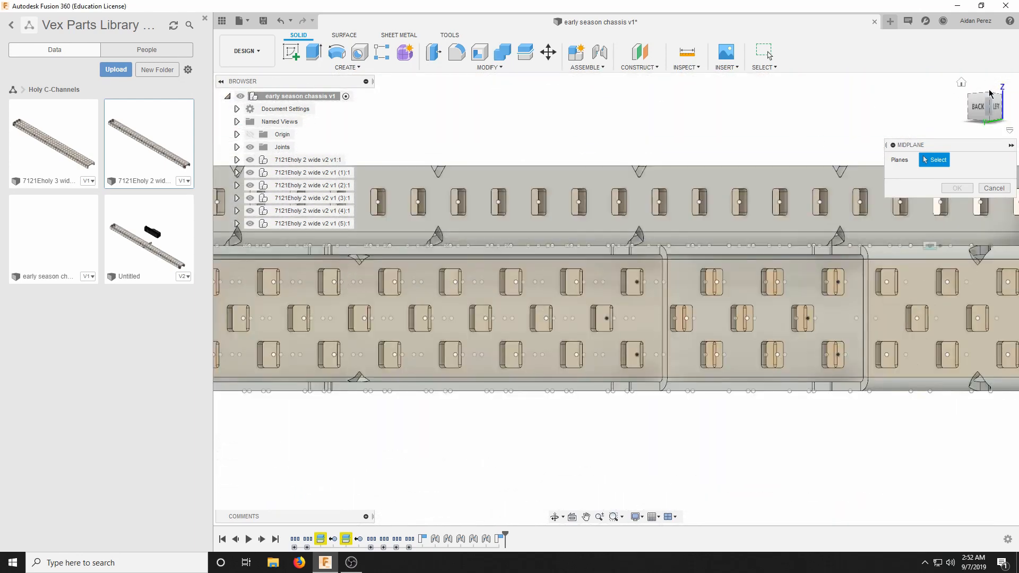
drag(988, 109, 1000, 123)
scroll(574, 396, down, 2)
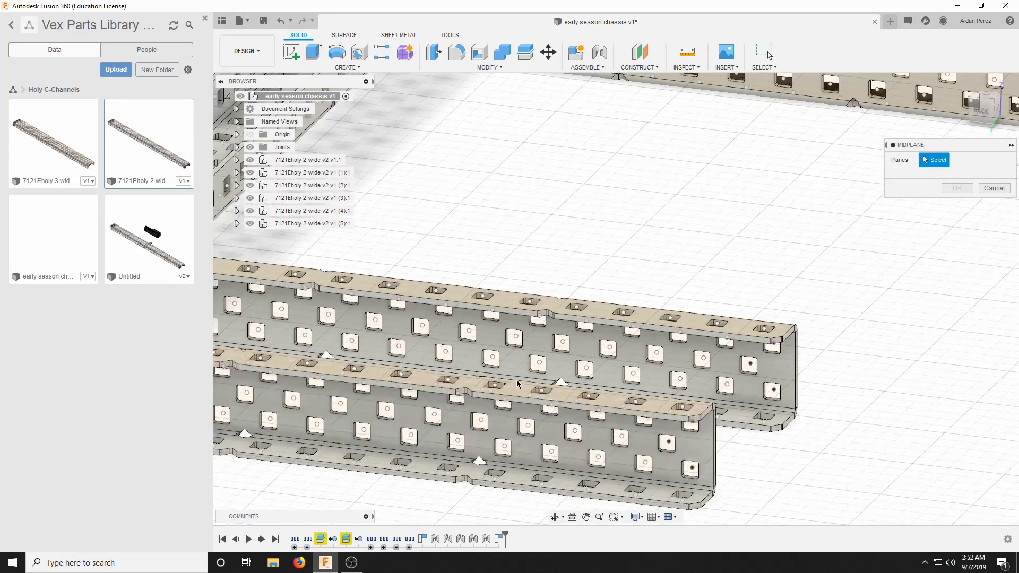
scroll(518, 383, up, 3)
scroll(595, 413, down, 2)
scroll(640, 417, up, 1)
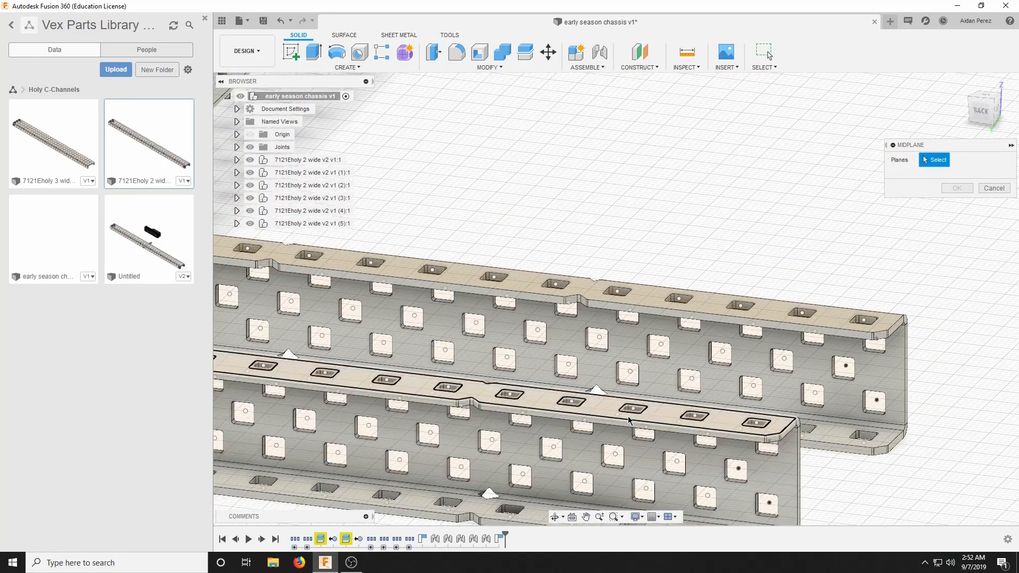
scroll(607, 460, up, 2)
scroll(605, 462, up, 2)
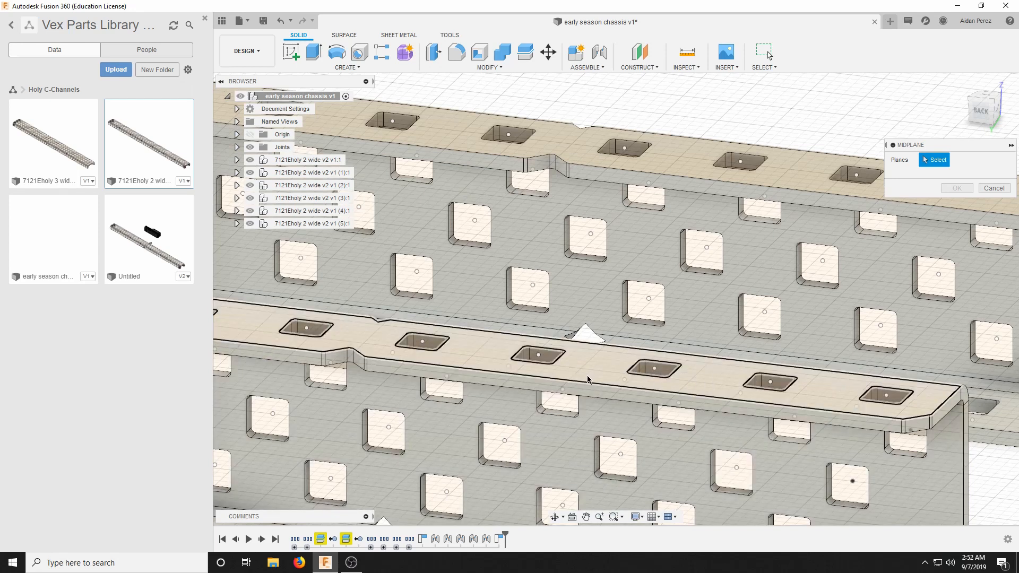
scroll(511, 474, up, 4)
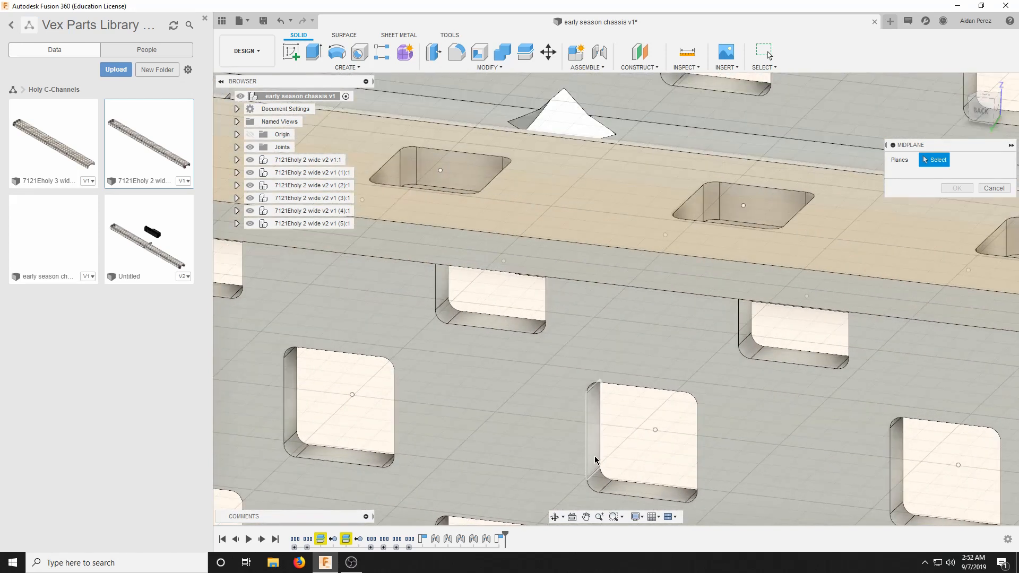
click(594, 457)
click(973, 118)
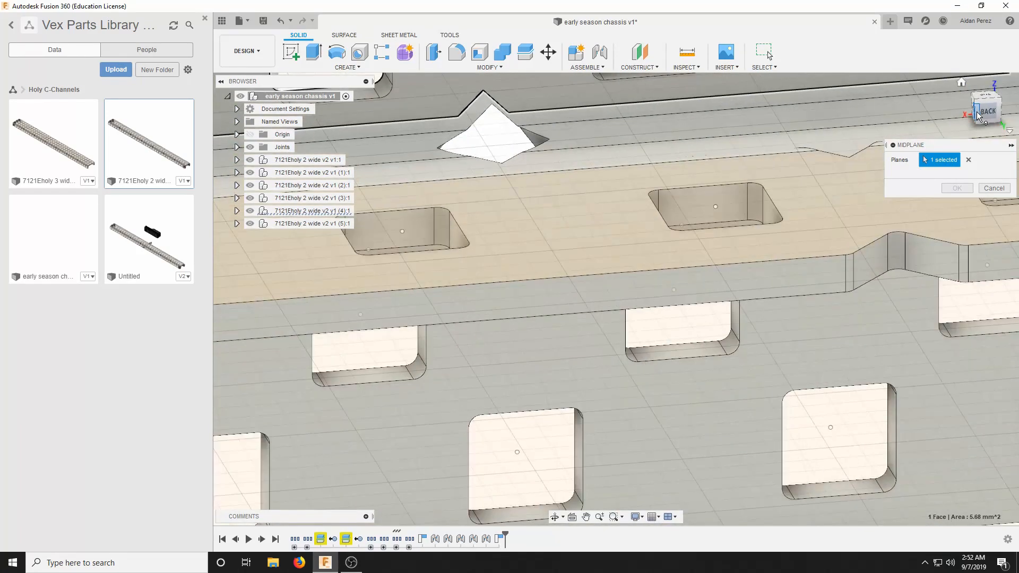
scroll(956, 383, up, 8)
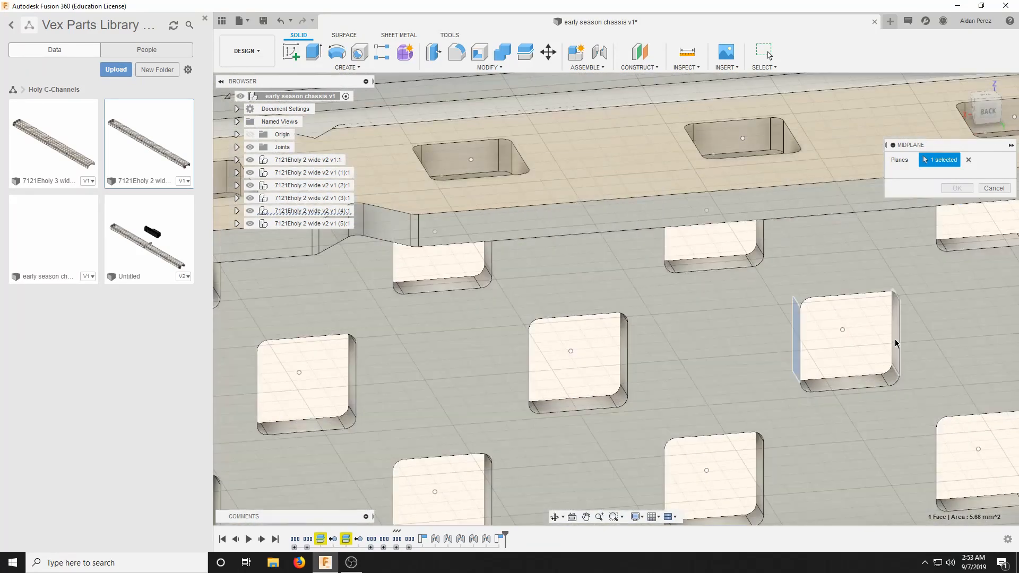
click(895, 339)
scroll(821, 345, down, 8)
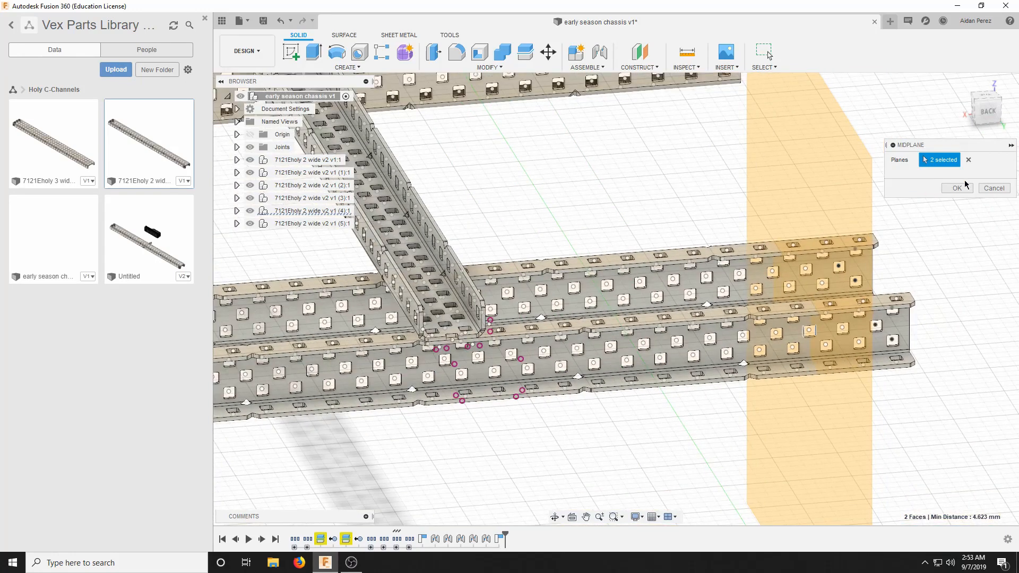
click(964, 186)
click(995, 114)
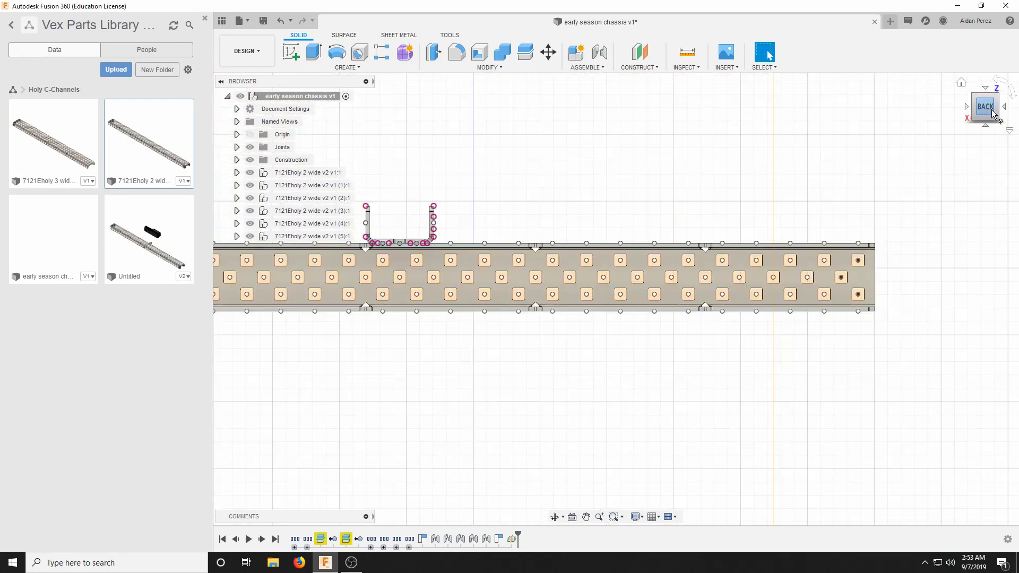
drag(994, 115, 962, 154)
scroll(879, 127, down, 6)
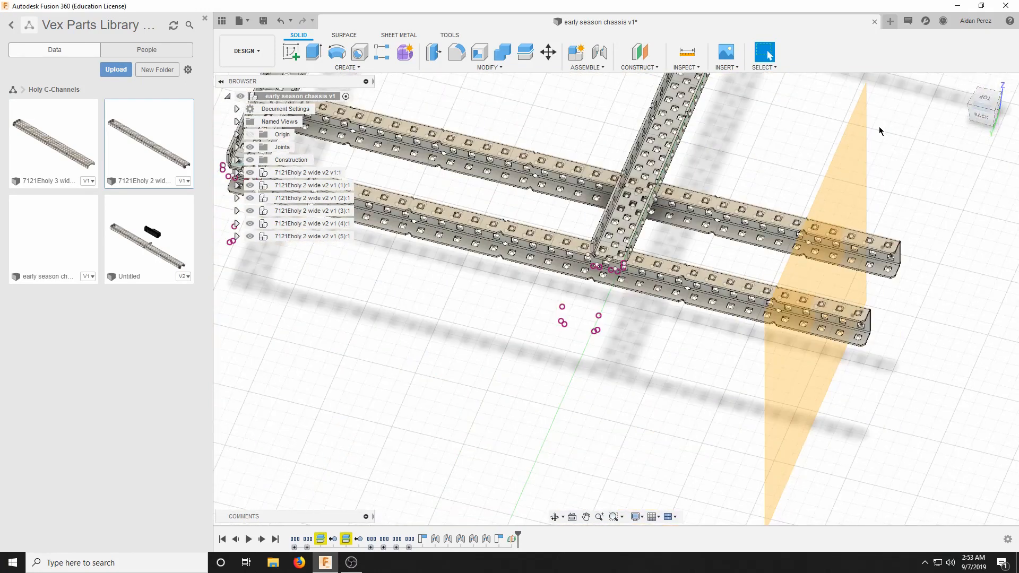
Split the bodies of the four 2 wide cross C-channels, using the construction midplane near their free ends as the splitting tool.
scroll(900, 142, up, 3)
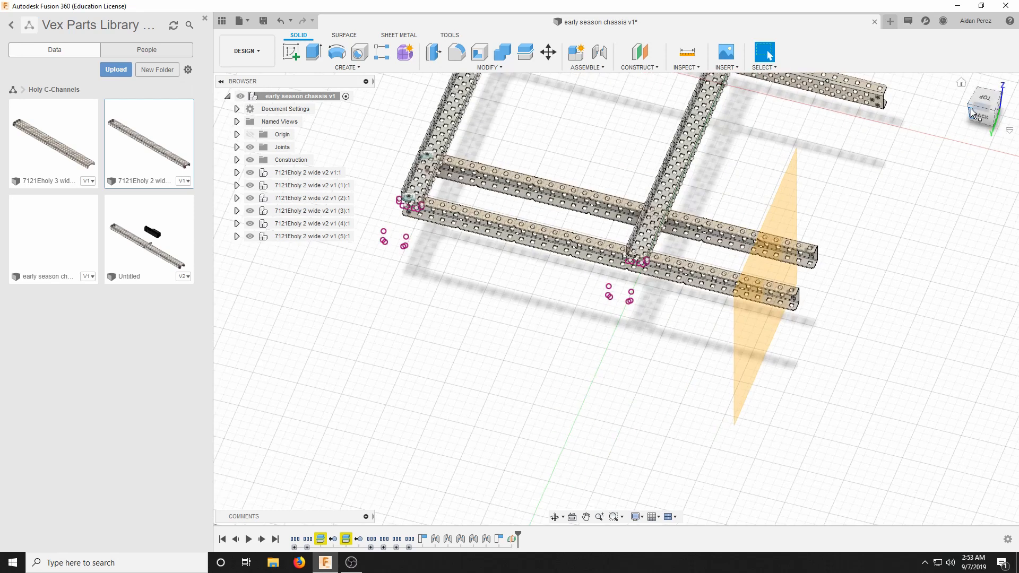
drag(980, 117, 929, 118)
scroll(756, 261, up, 4)
scroll(784, 239, down, 5)
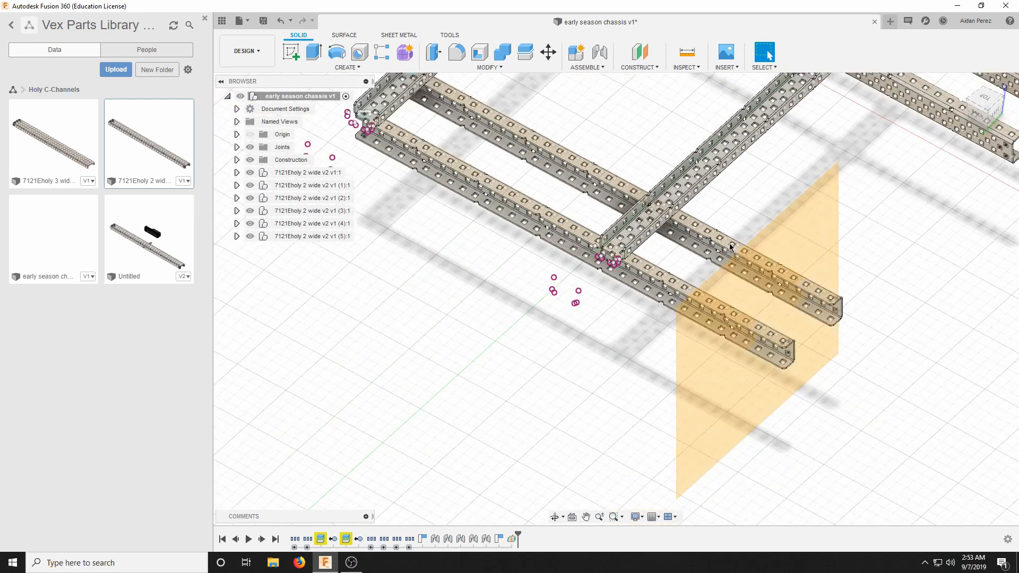
scroll(801, 310, up, 3)
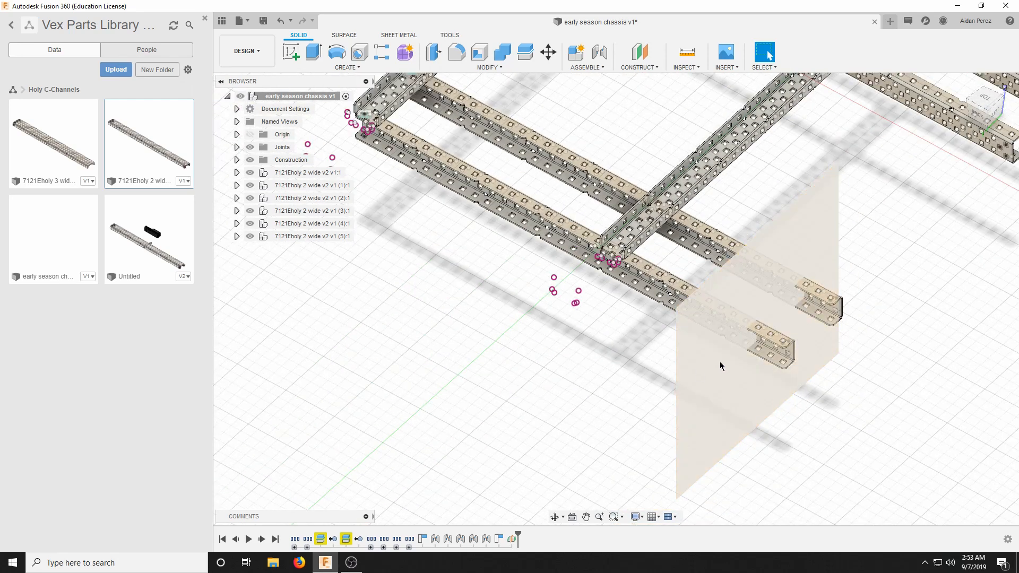
scroll(604, 275, down, 3)
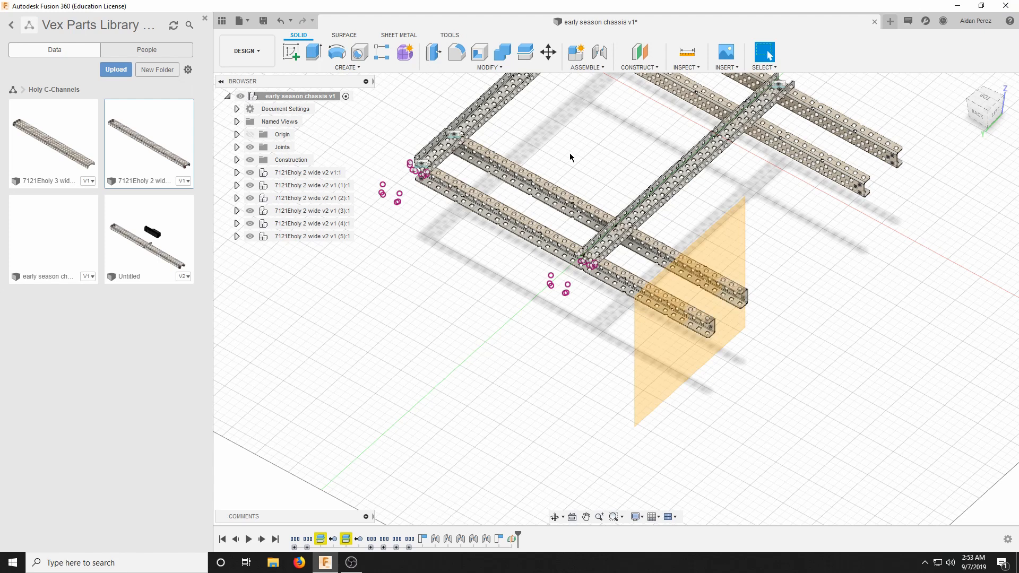
click(503, 68)
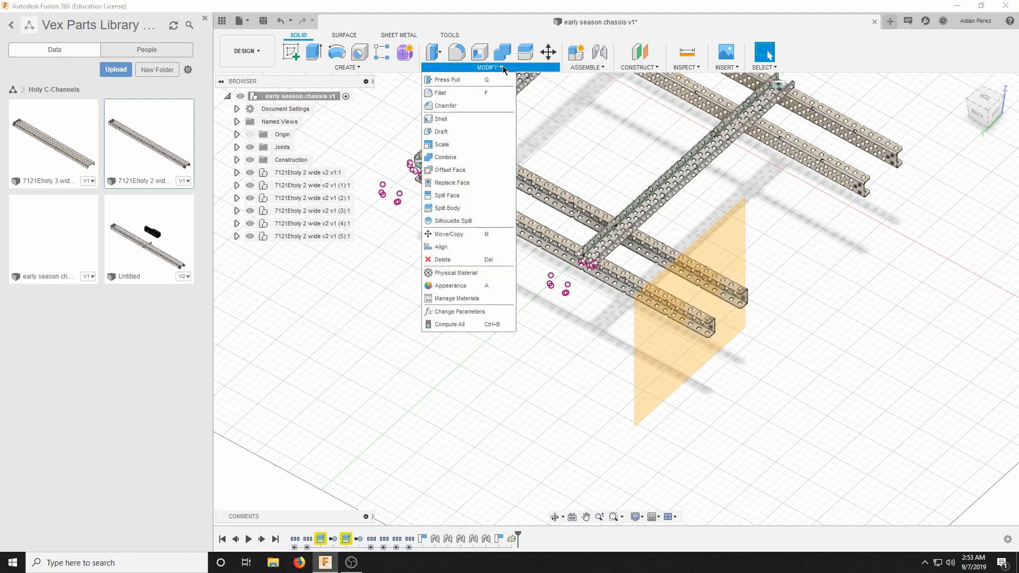
click(476, 211)
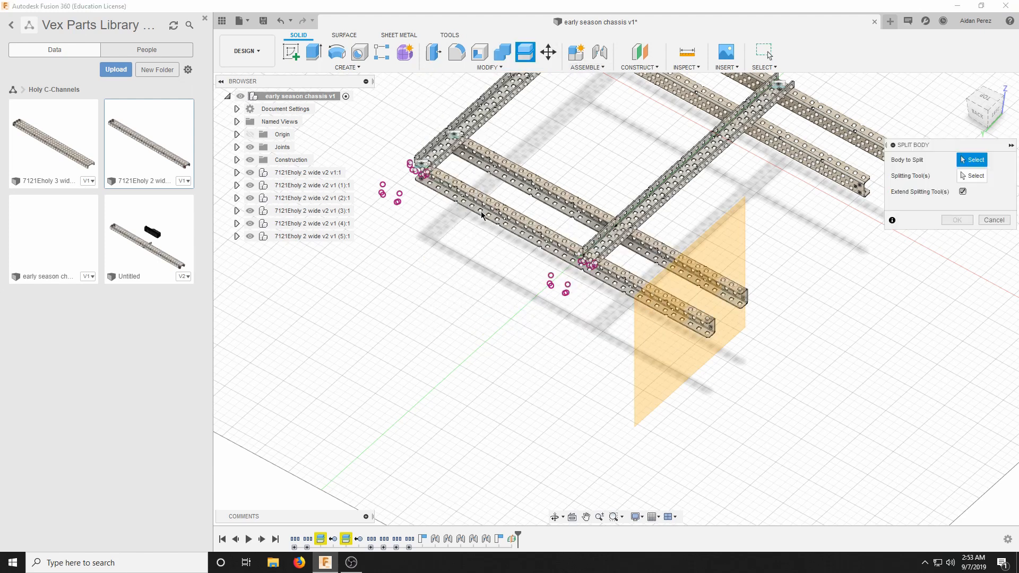
scroll(821, 279, up, 3)
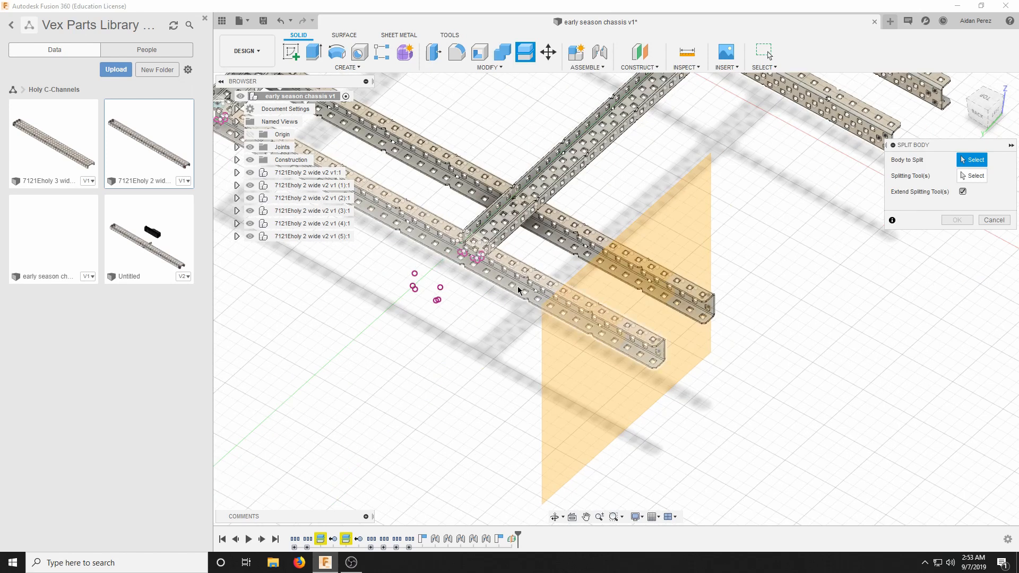
click(518, 285)
click(550, 234)
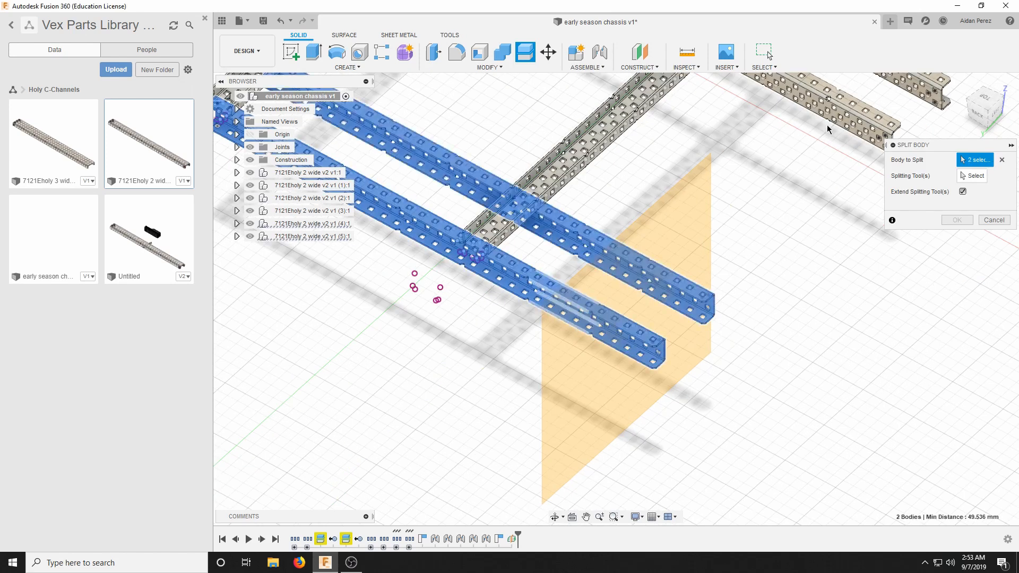
click(827, 125)
click(924, 97)
click(973, 176)
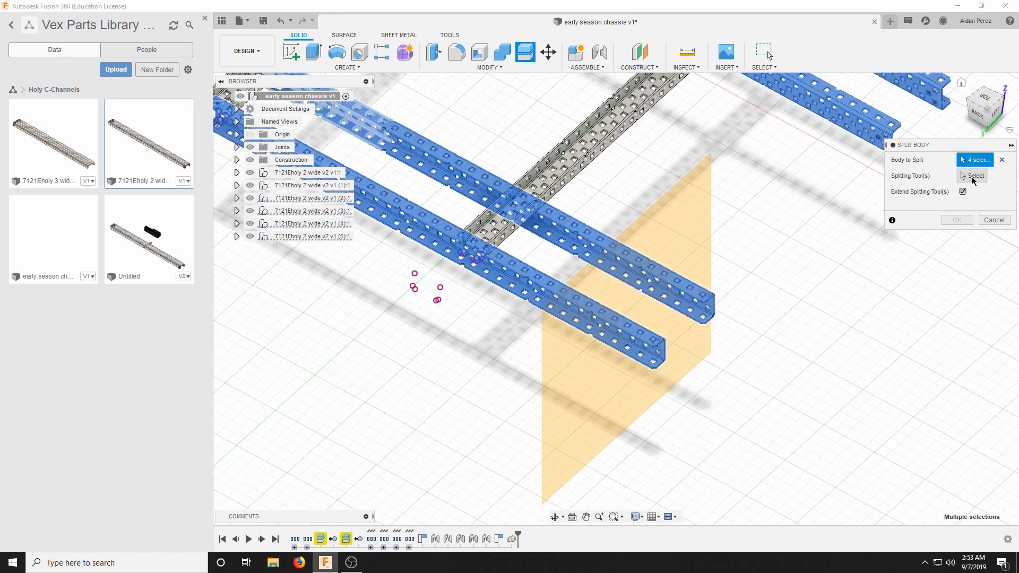
click(693, 220)
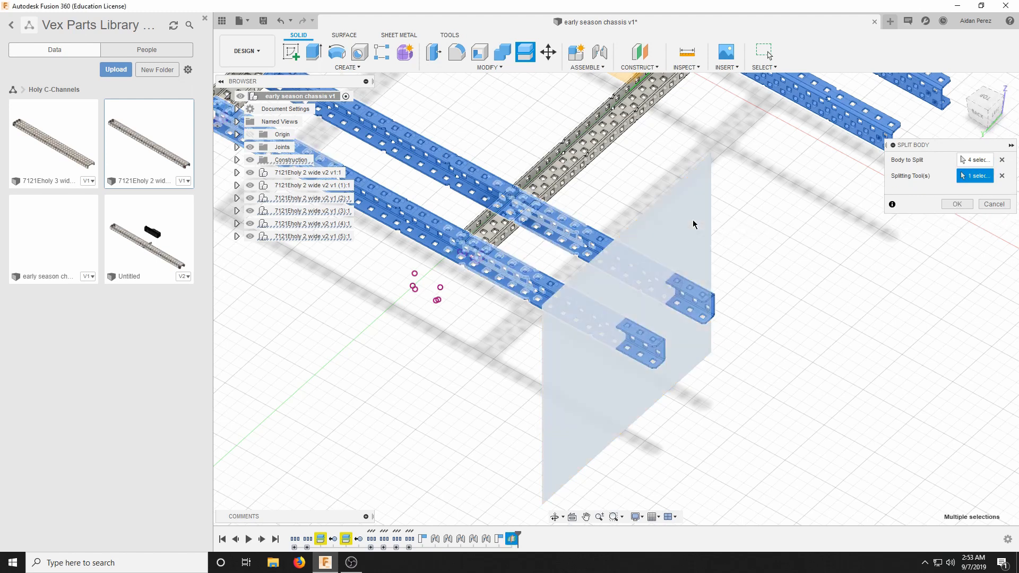
scroll(828, 221, down, 5)
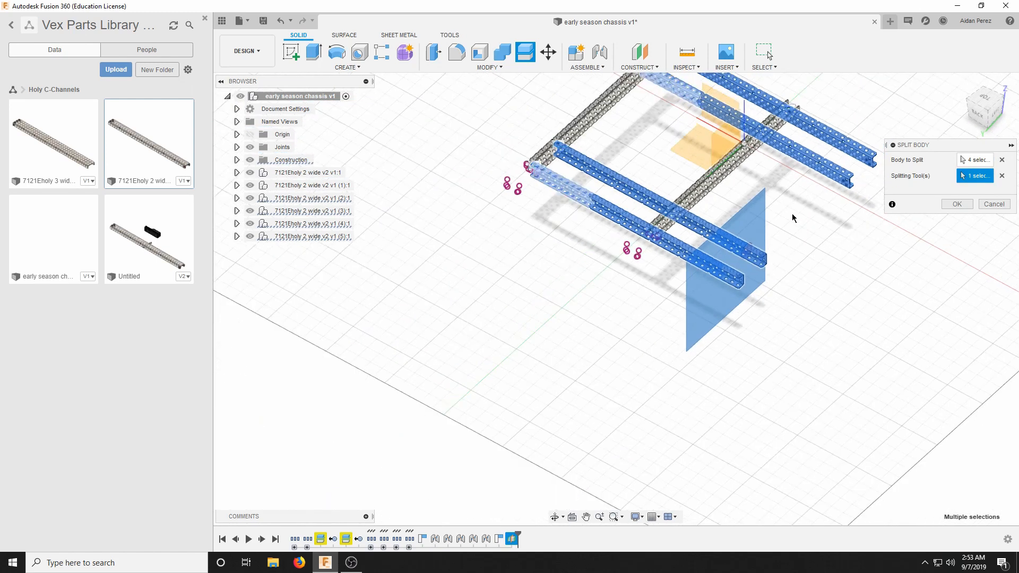
scroll(796, 216, up, 5)
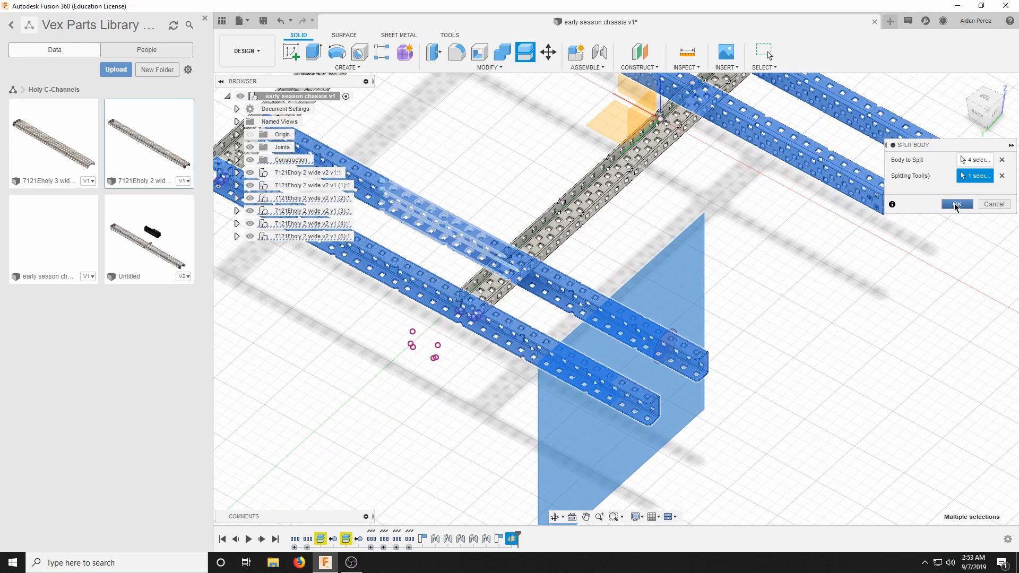
click(956, 205)
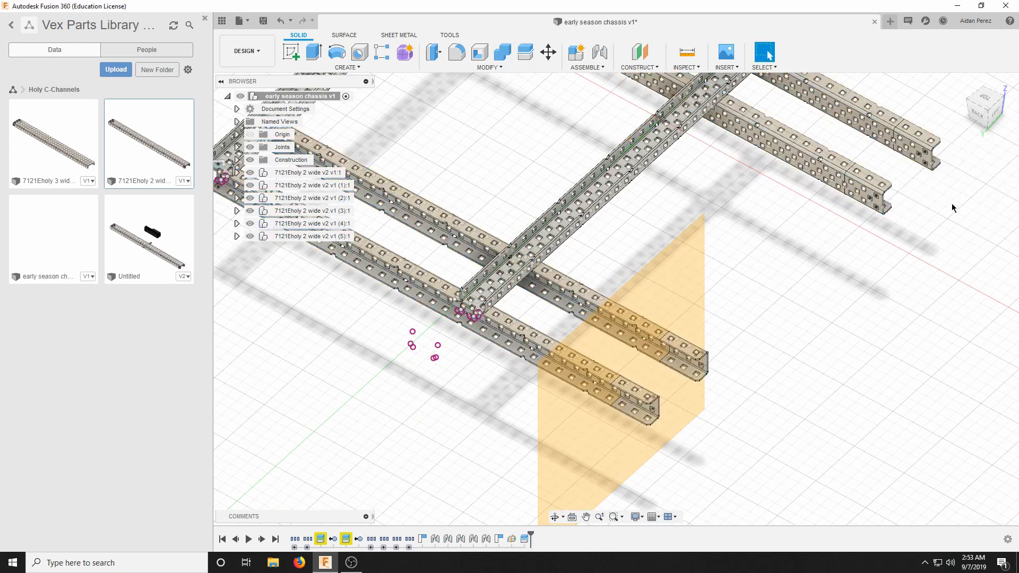
Examine the split lines near the free ends of the four cross channels, close up and from farther away.
scroll(951, 203, up, 4)
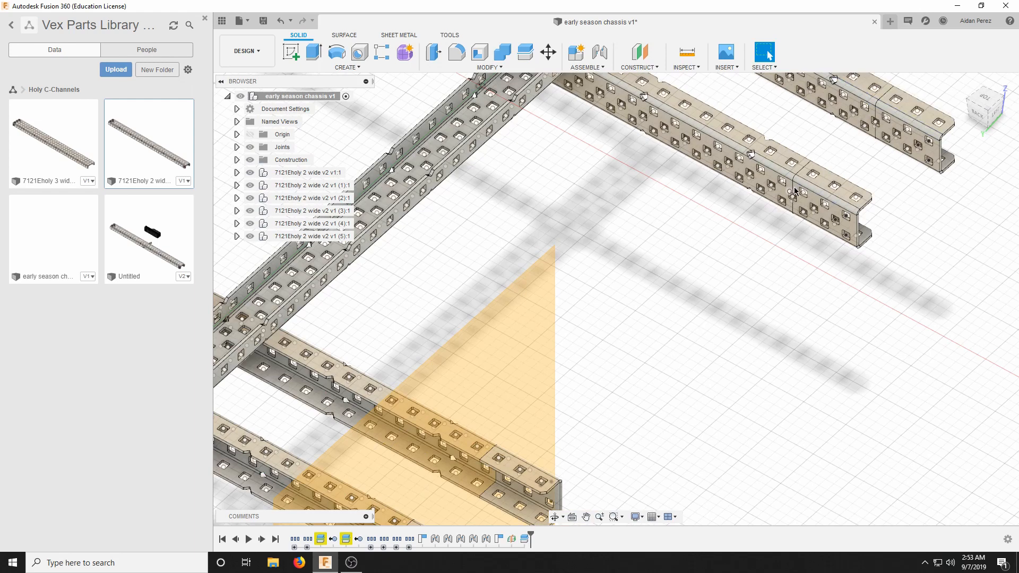
scroll(781, 203, down, 5)
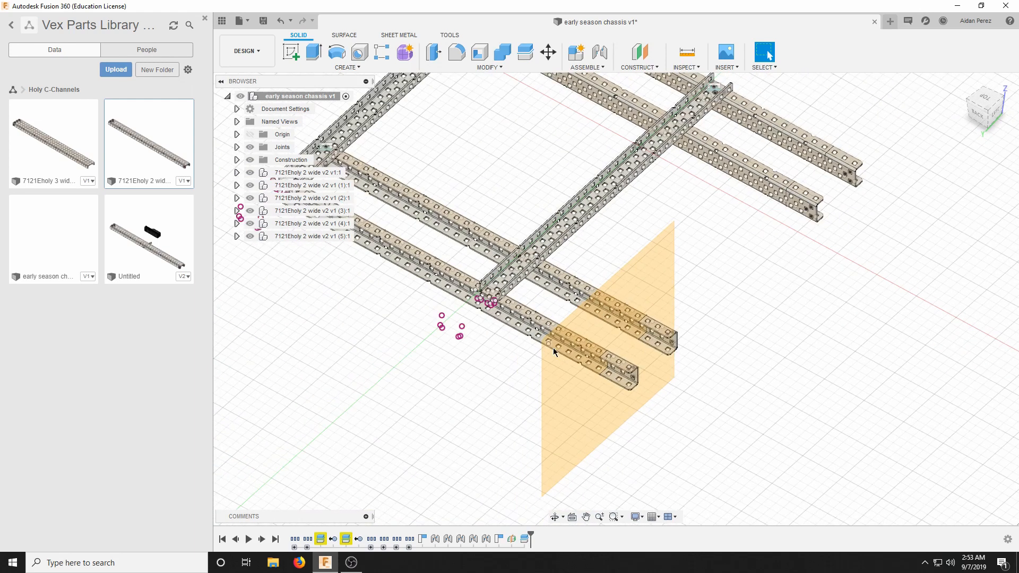
scroll(630, 400, up, 4)
scroll(688, 329, down, 6)
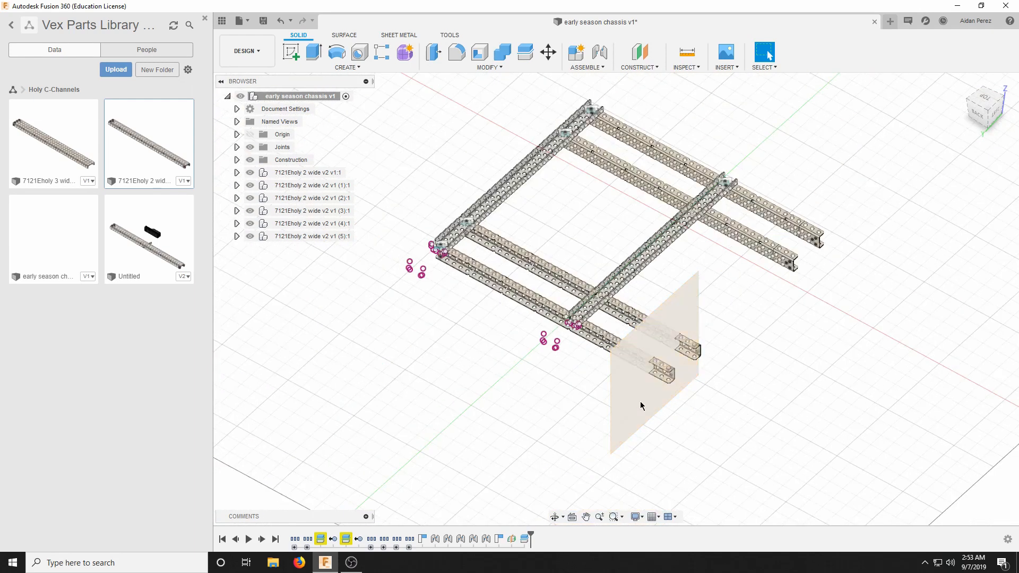
scroll(726, 319, up, 5)
scroll(924, 119, down, 4)
scroll(931, 109, up, 6)
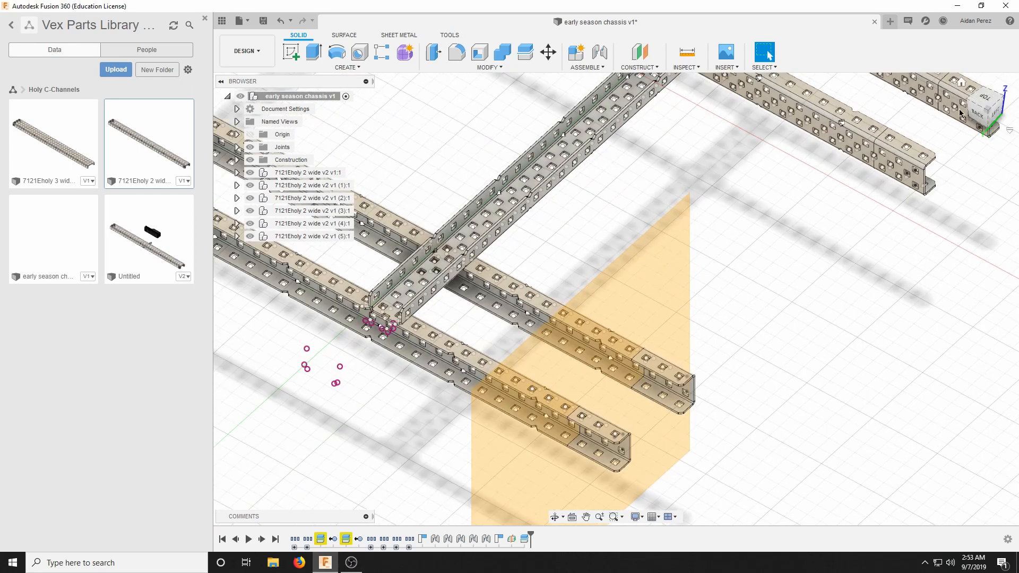
scroll(835, 191, down, 5)
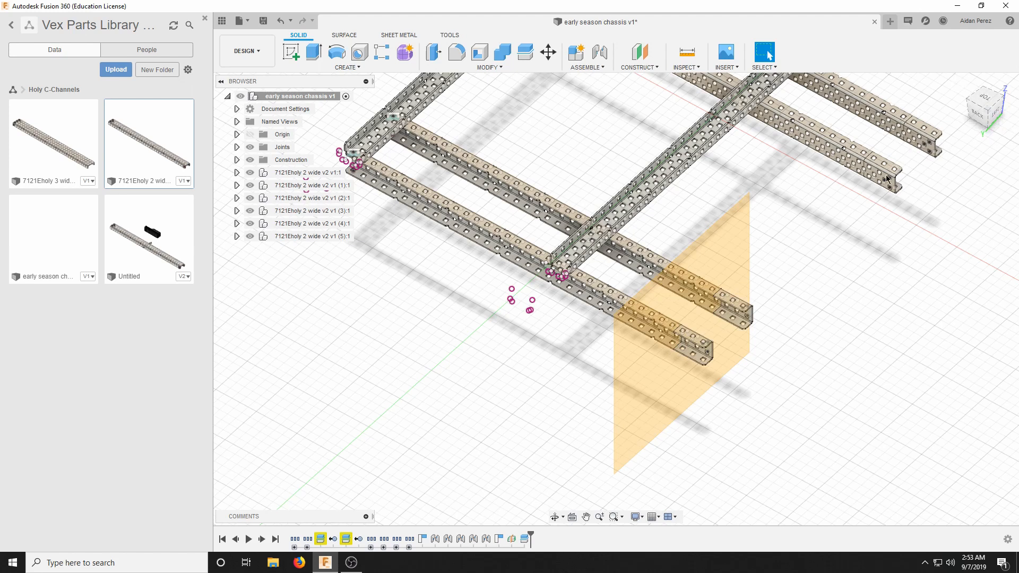
scroll(699, 242, up, 3)
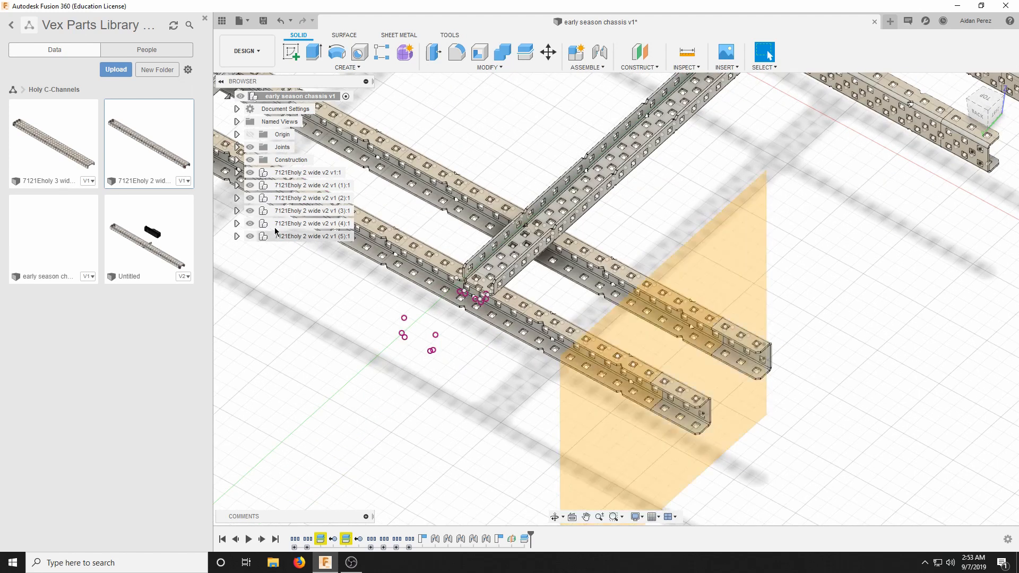
scroll(573, 249, down, 2)
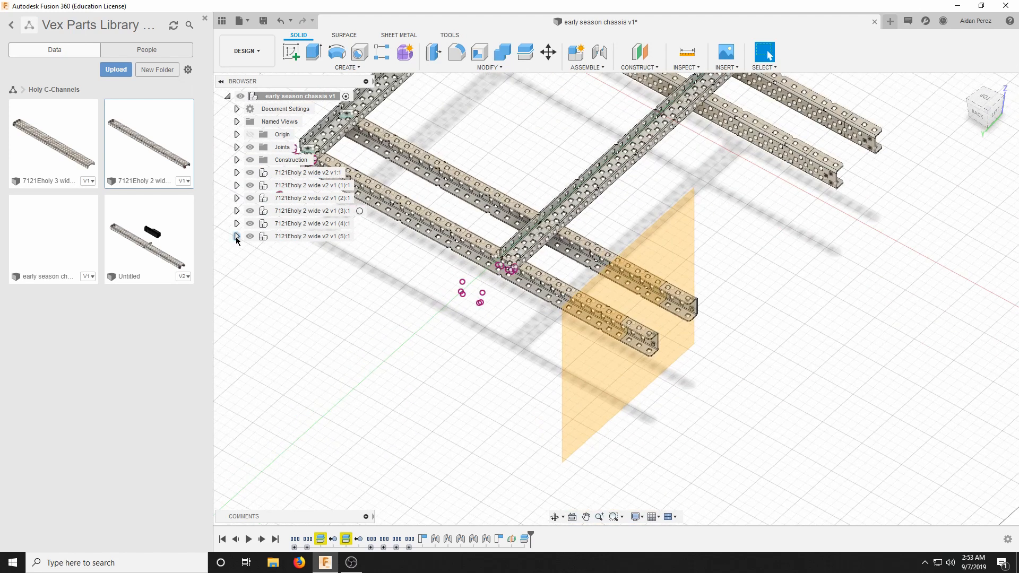
Remove the cut-off end piece, Body2, of the 35 C Al body set in cross channel component (5).
click(237, 237)
click(247, 262)
click(256, 287)
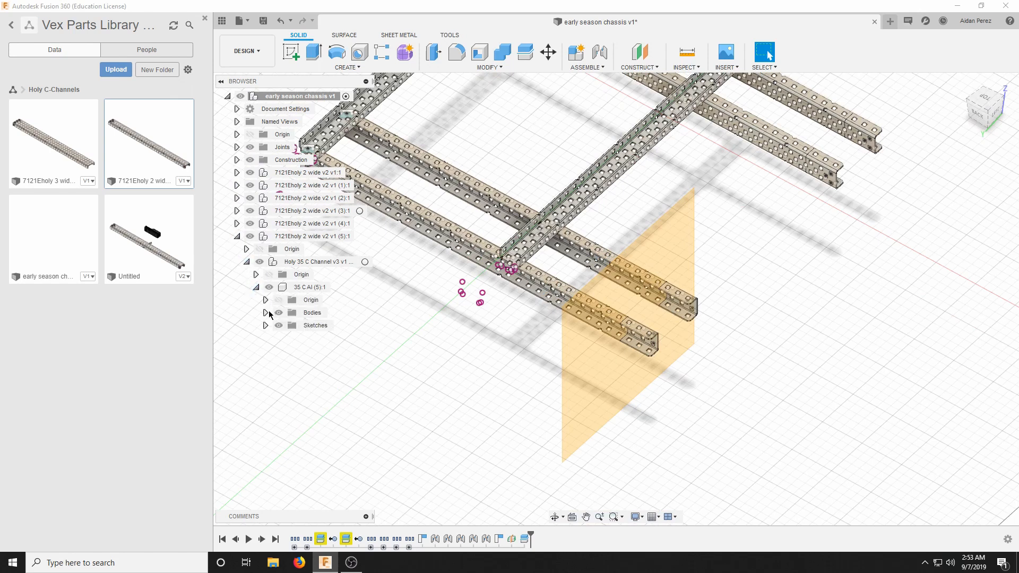
click(265, 313)
click(322, 338)
right_click(322, 338)
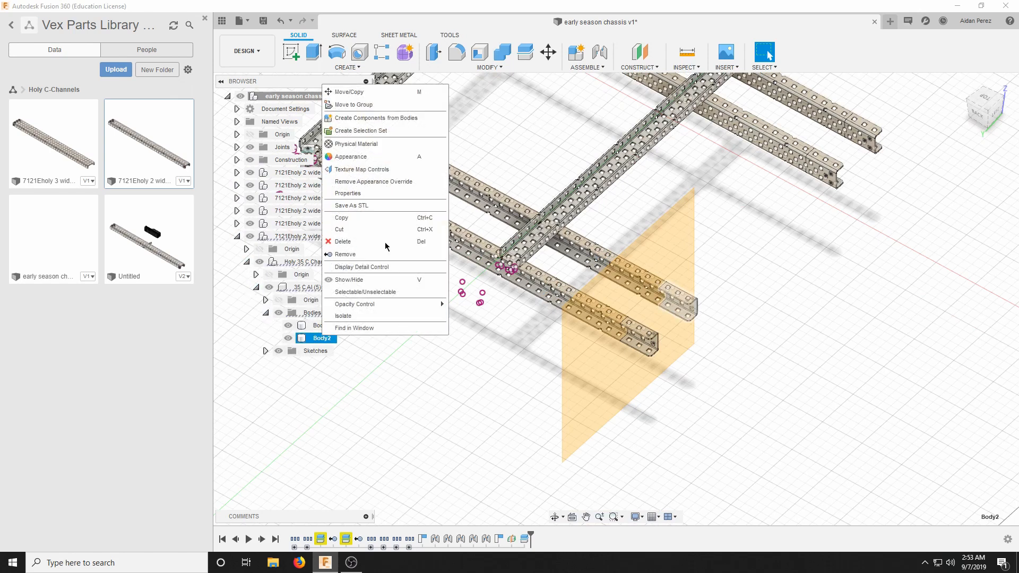
click(372, 242)
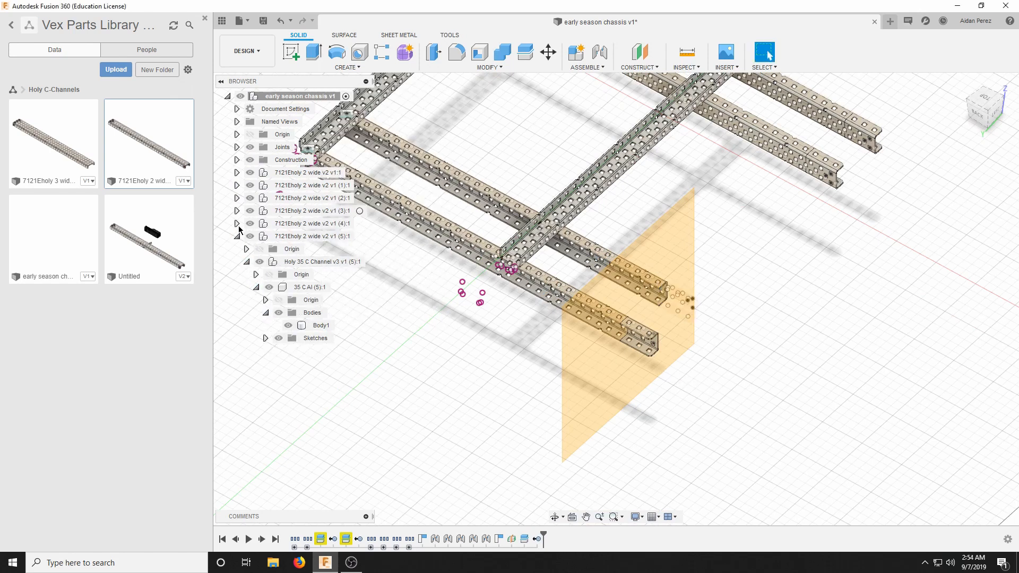
Remove the cut-off end piece, Body2, from cross channel component (4) and collapse components (4) and (5) in the model tree.
click(237, 224)
click(247, 249)
click(256, 274)
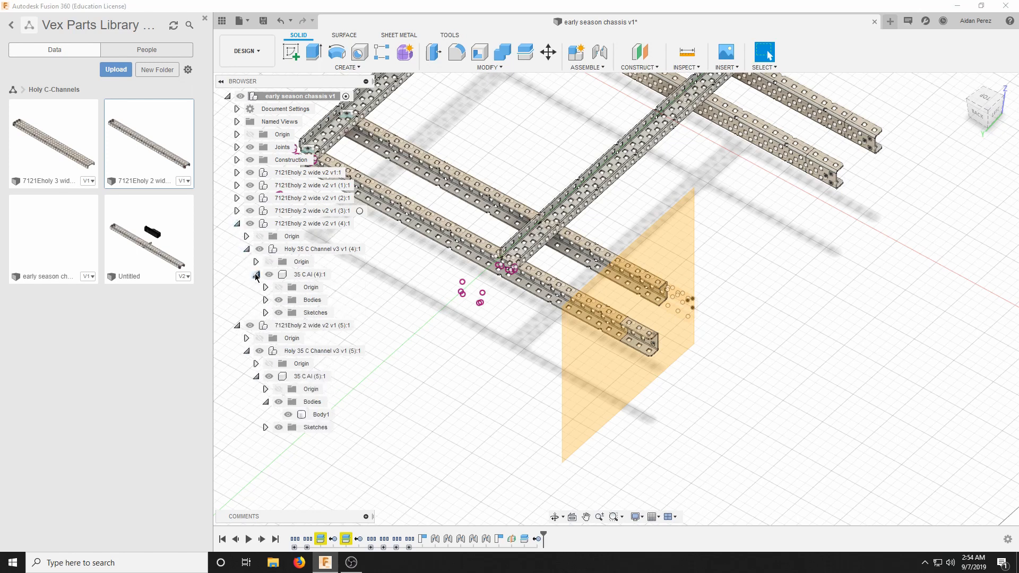
click(266, 300)
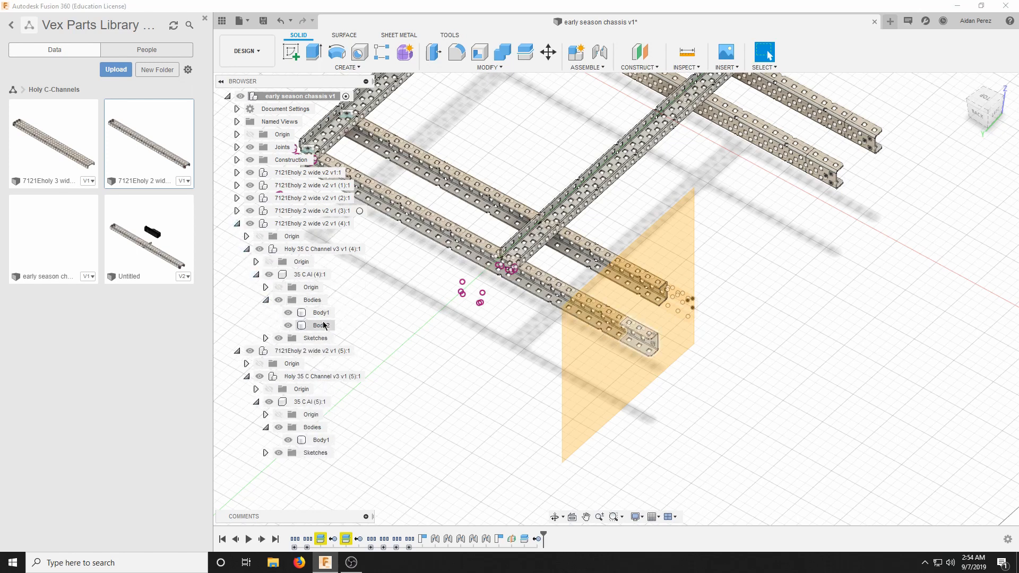
right_click(323, 325)
click(315, 238)
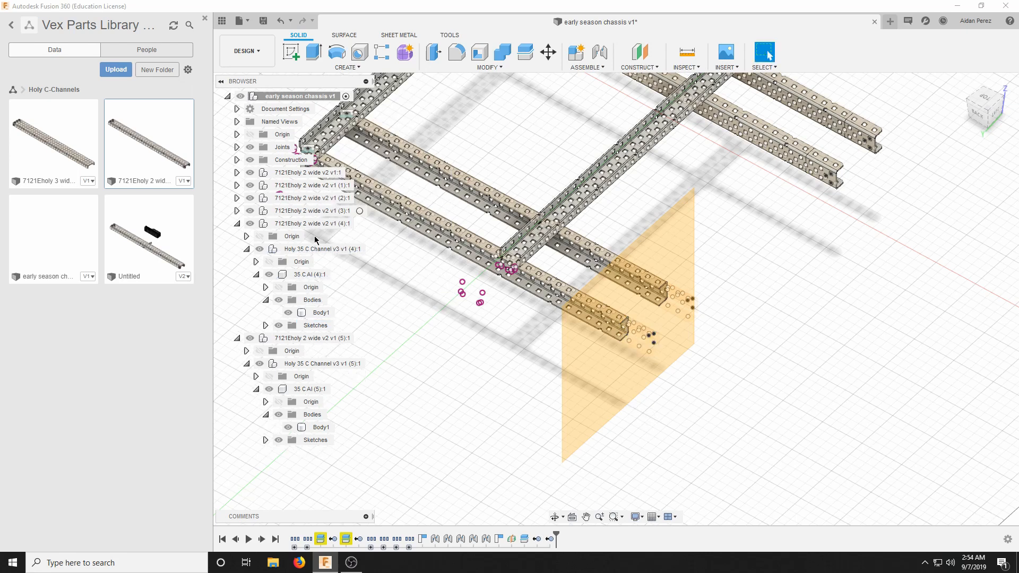
click(236, 223)
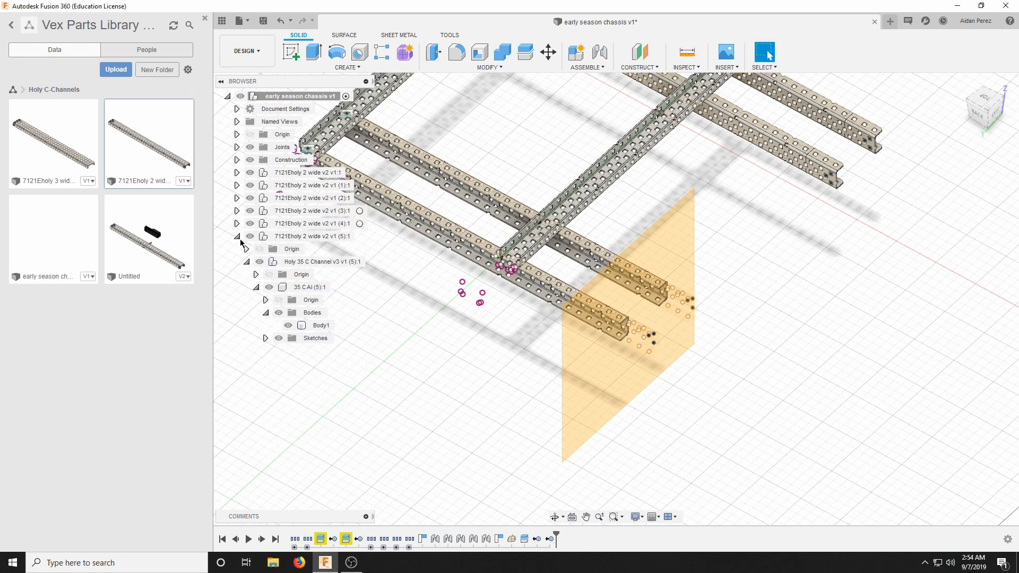
click(237, 237)
Remove the cut-off end piece, Body2, from cross channel component (3).
click(237, 211)
click(246, 236)
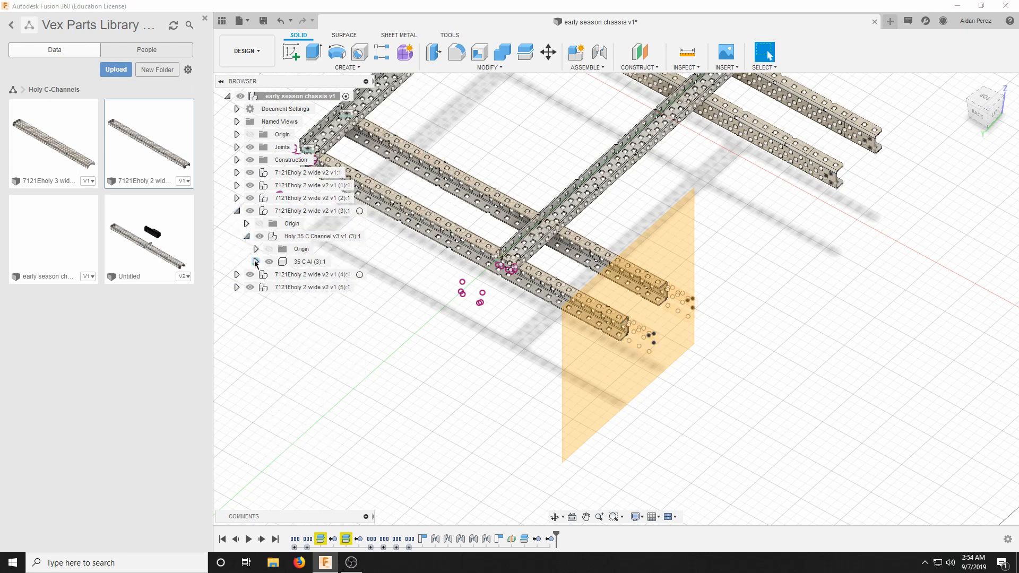
click(256, 262)
click(265, 287)
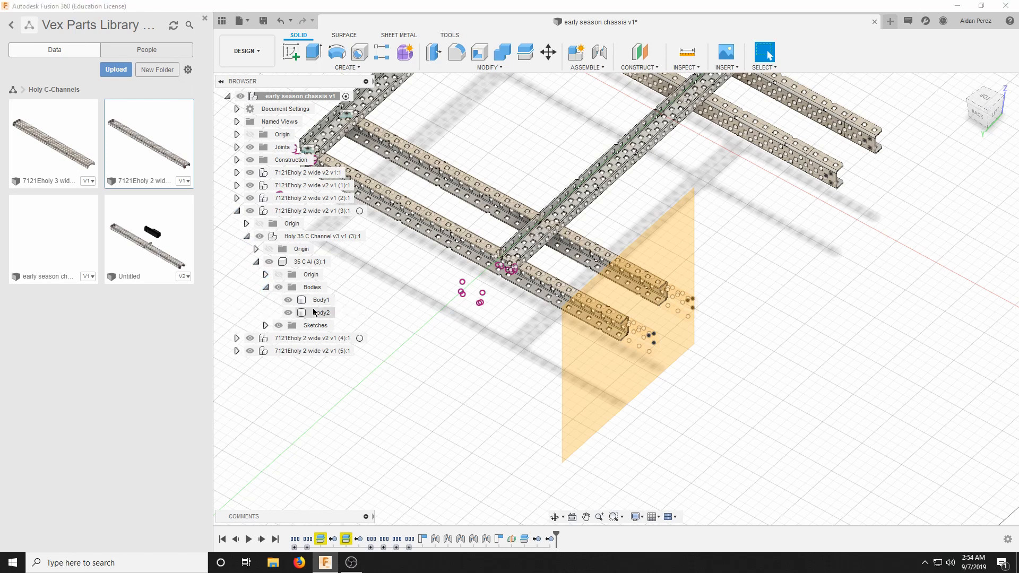
right_click(314, 312)
click(334, 471)
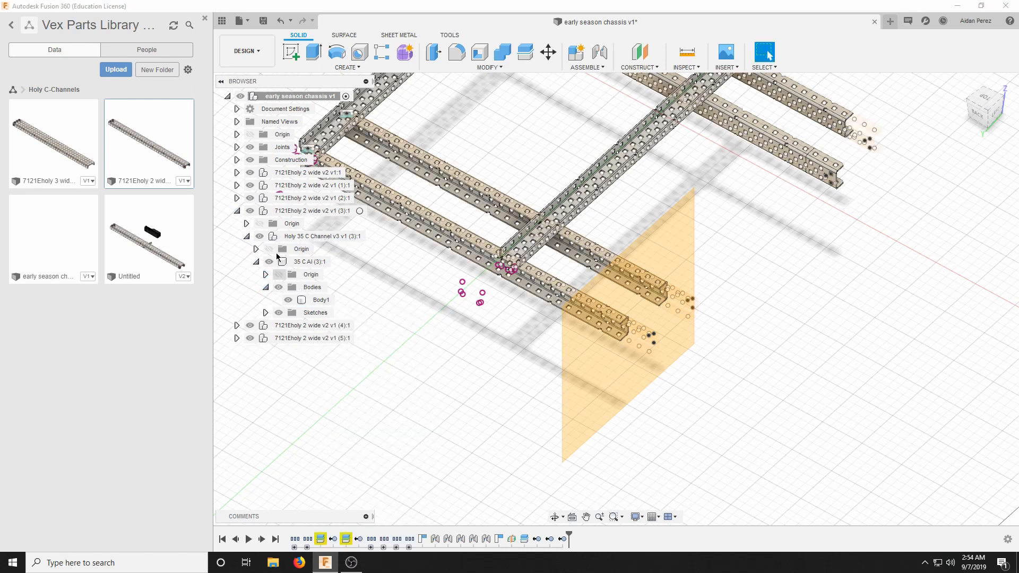
Remove the cut-off end piece, Body2, from cross channel component (2) and collapse components (2) and (3) in the model tree.
click(237, 198)
click(246, 223)
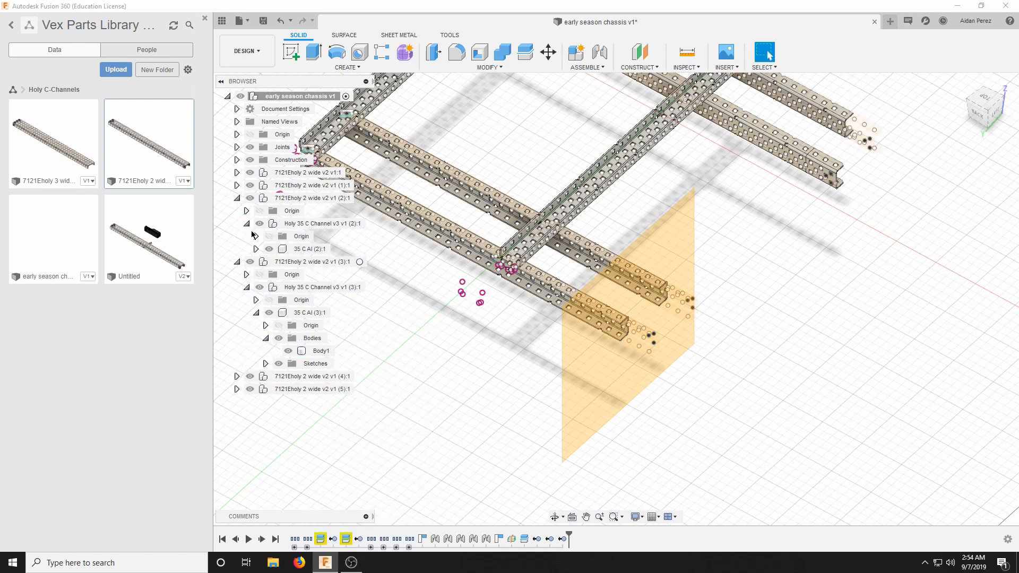
click(256, 249)
click(266, 274)
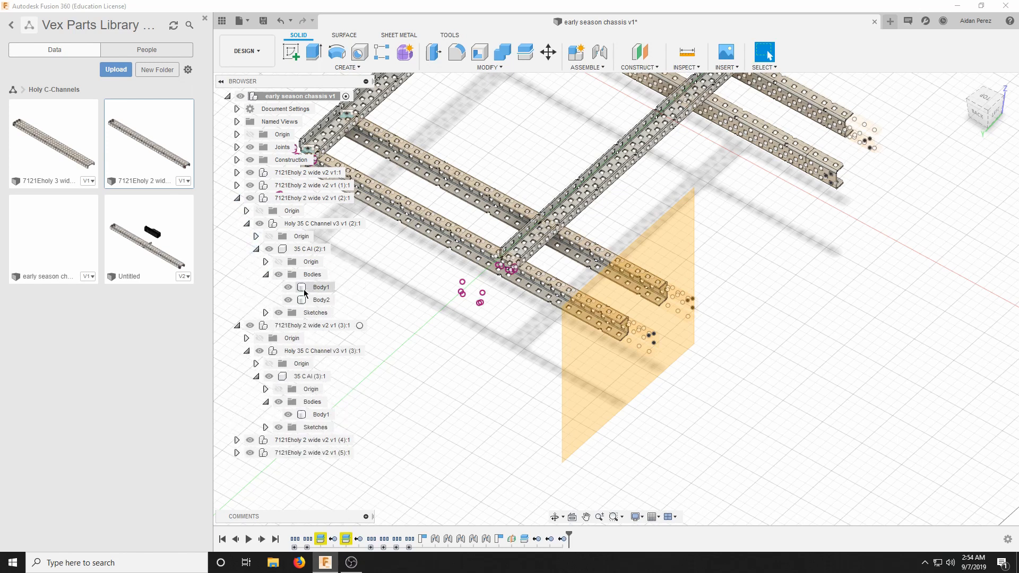
right_click(311, 300)
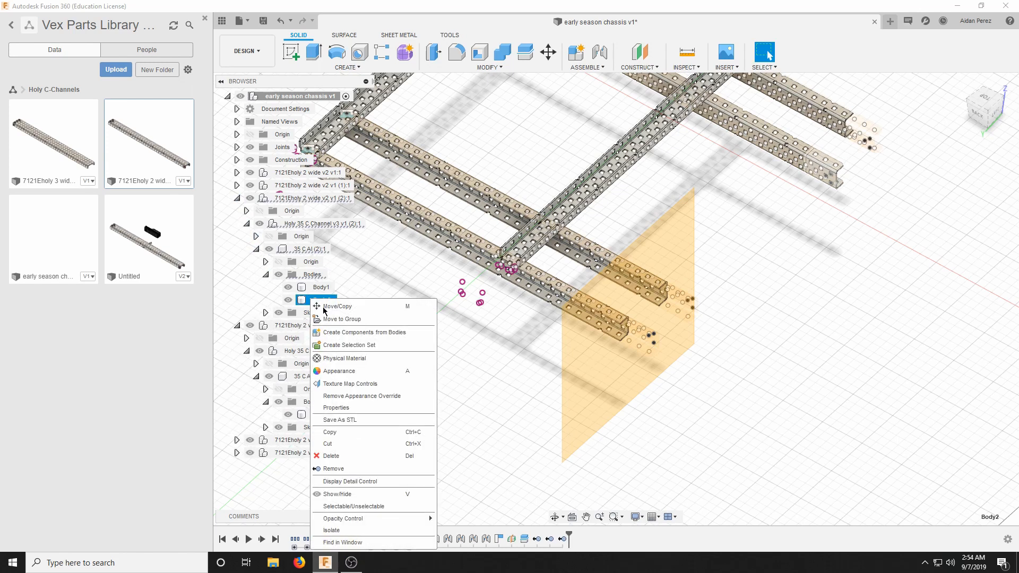
click(353, 470)
click(236, 198)
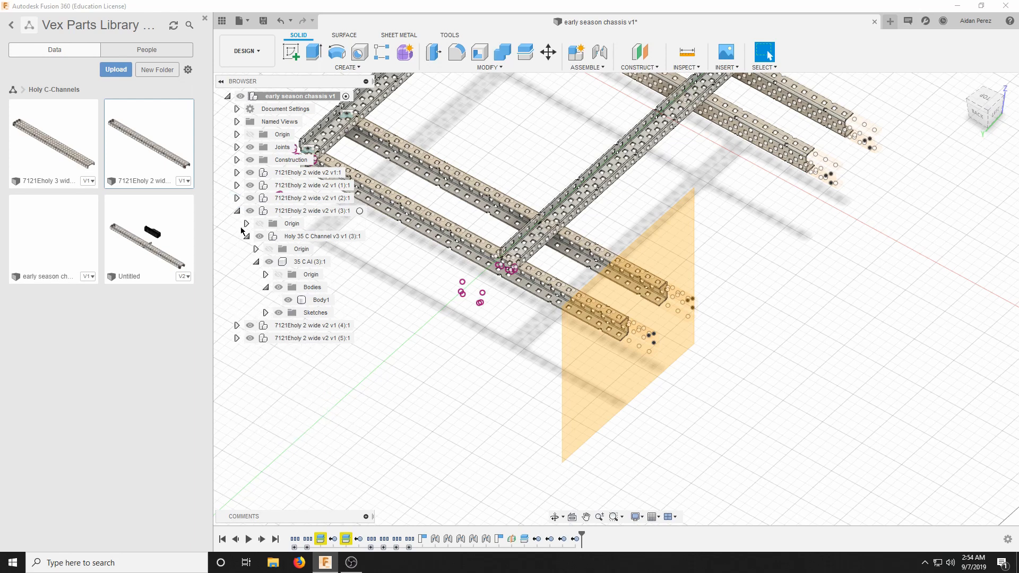
click(239, 213)
scroll(611, 244, down, 3)
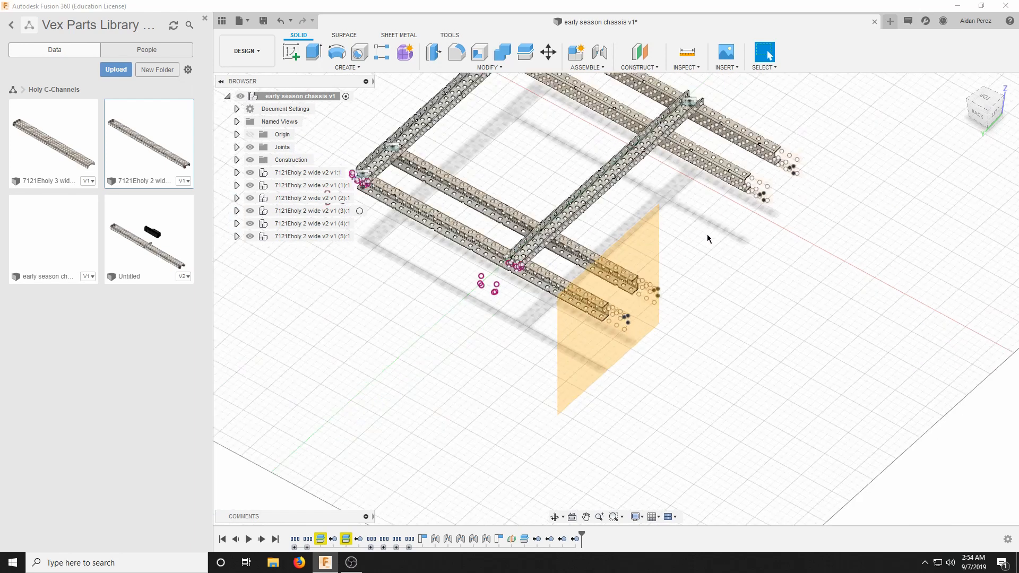
Delete the construction midplane that was used to trim the cross channels' free ends.
scroll(709, 234, up, 1)
scroll(712, 232, down, 1)
scroll(733, 222, up, 3)
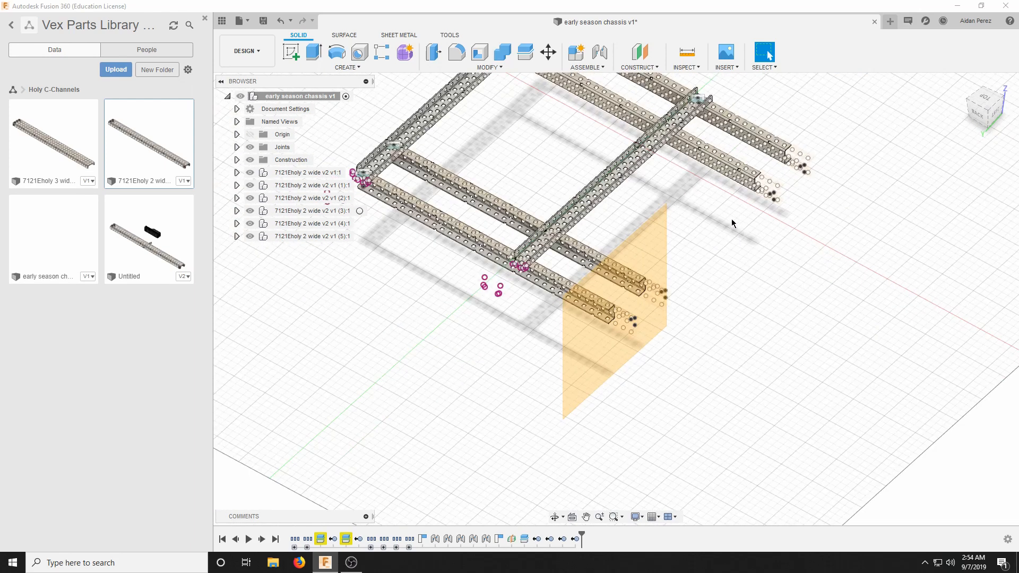
click(565, 258)
right_click(568, 257)
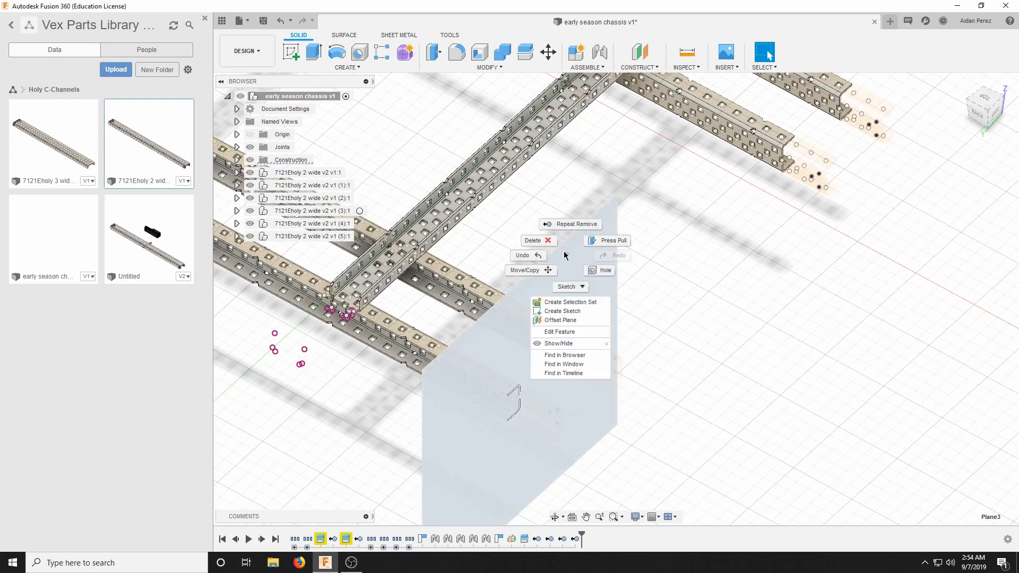
click(534, 240)
click(473, 299)
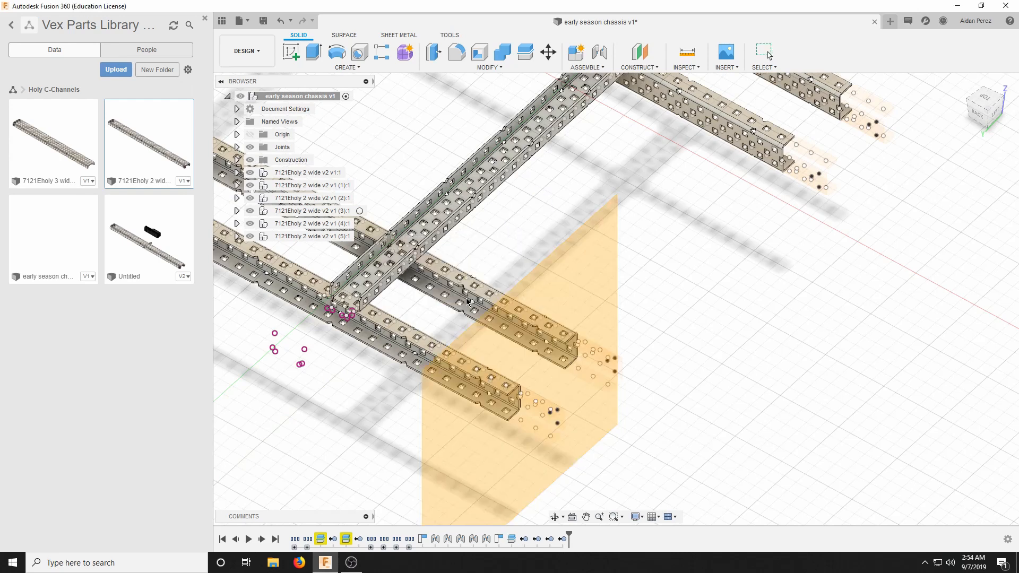
scroll(743, 257, down, 3)
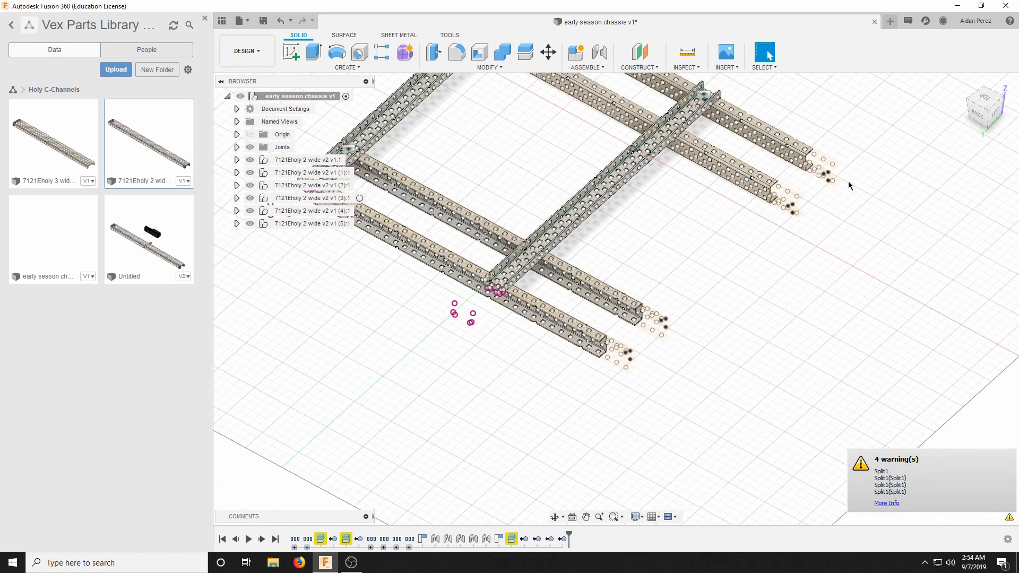
Remove the leftover hole geometry beyond the trimmed ends of all four cross channels, selecting it together in a straight-on view.
scroll(850, 181, up, 4)
scroll(871, 167, up, 2)
drag(983, 110, 1004, 115)
scroll(668, 110, down, 3)
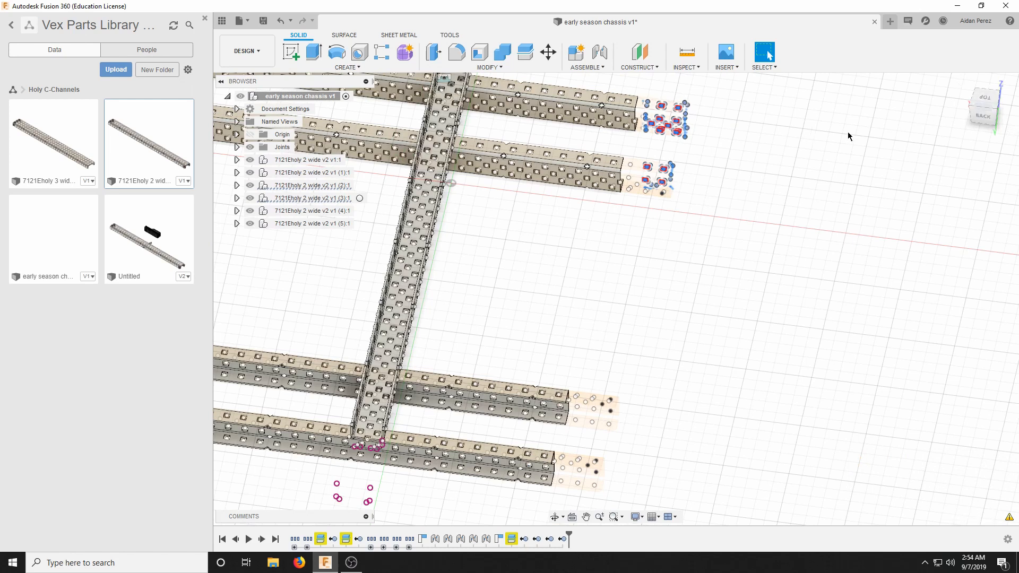
click(976, 114)
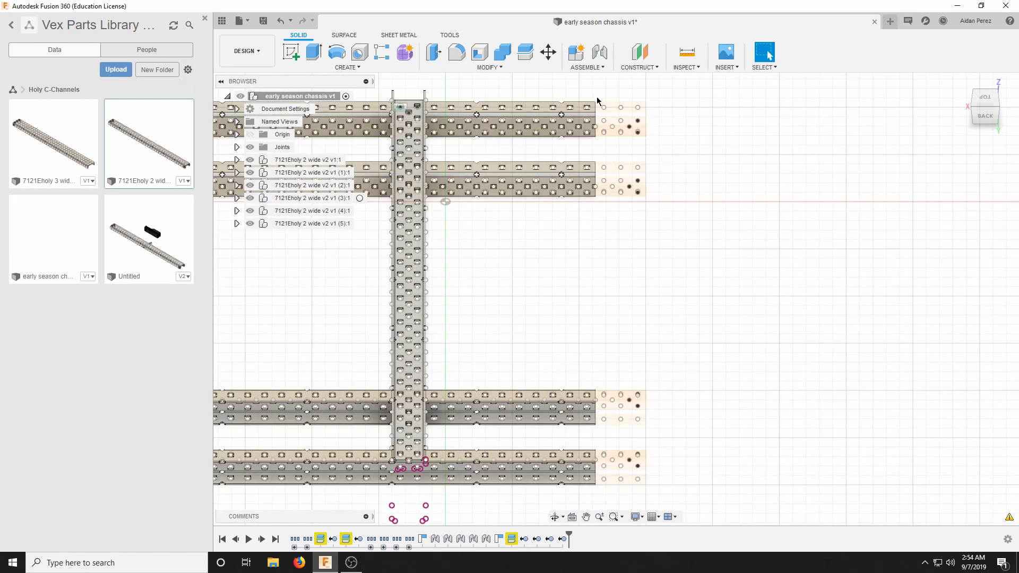
drag(616, 154, 696, 514)
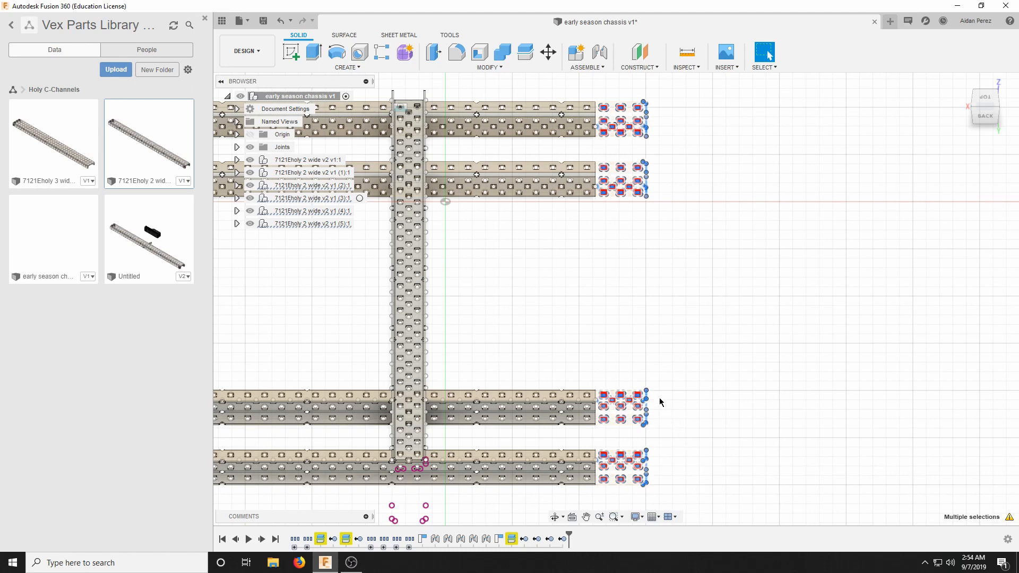
click(648, 353)
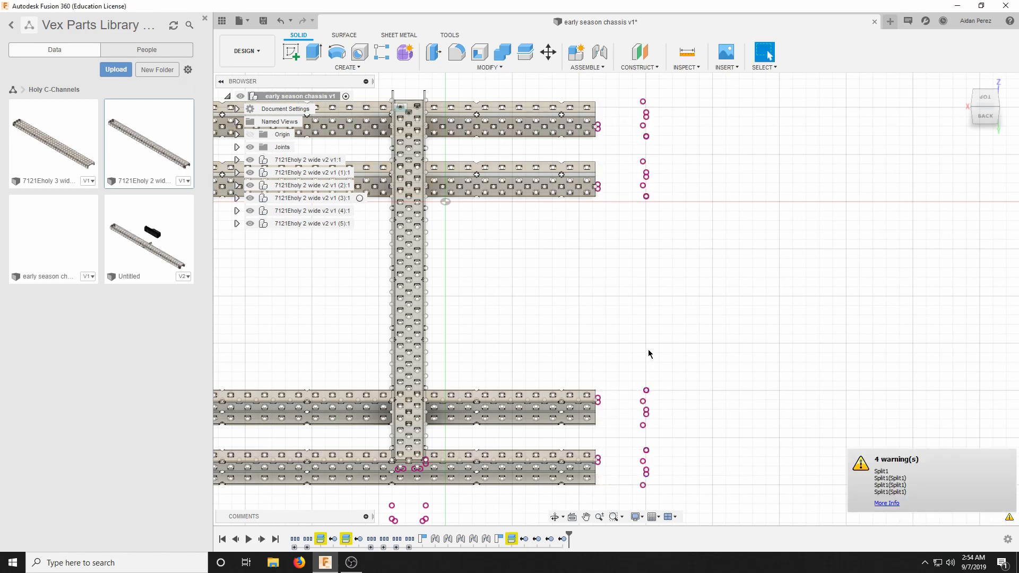
Examine the trimmed chassis straight on and in the home view, checking the ends of the cross channels and rails.
scroll(806, 401, down, 3)
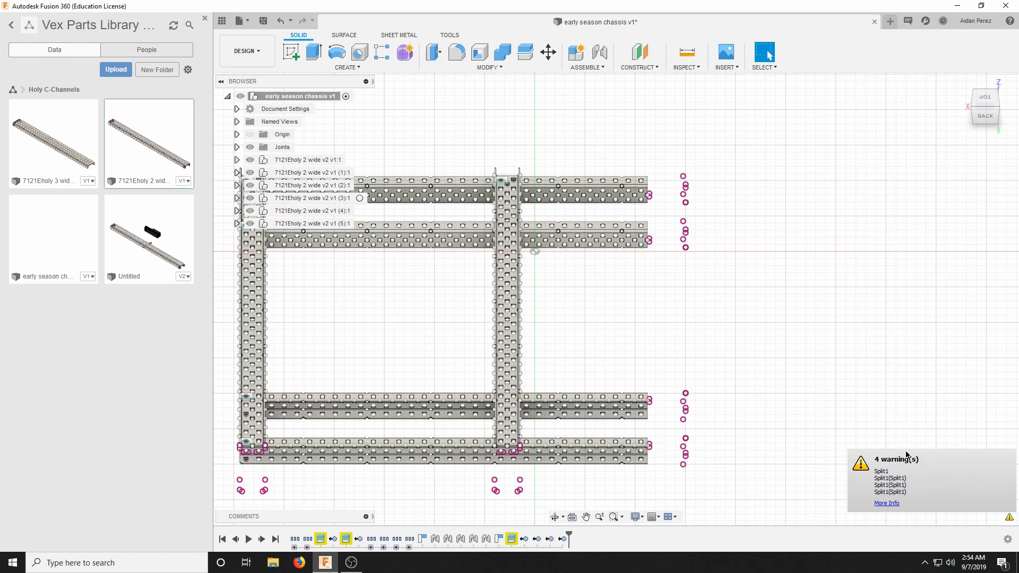
scroll(860, 422, up, 3)
scroll(712, 377, down, 3)
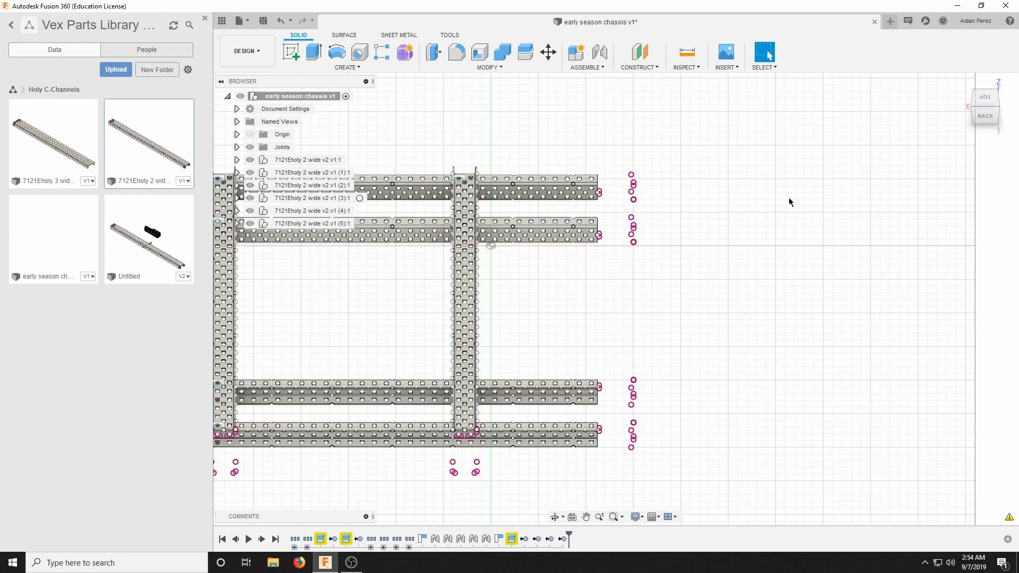
scroll(853, 200, up, 2)
scroll(879, 337, down, 3)
scroll(664, 323, up, 2)
scroll(596, 440, down, 2)
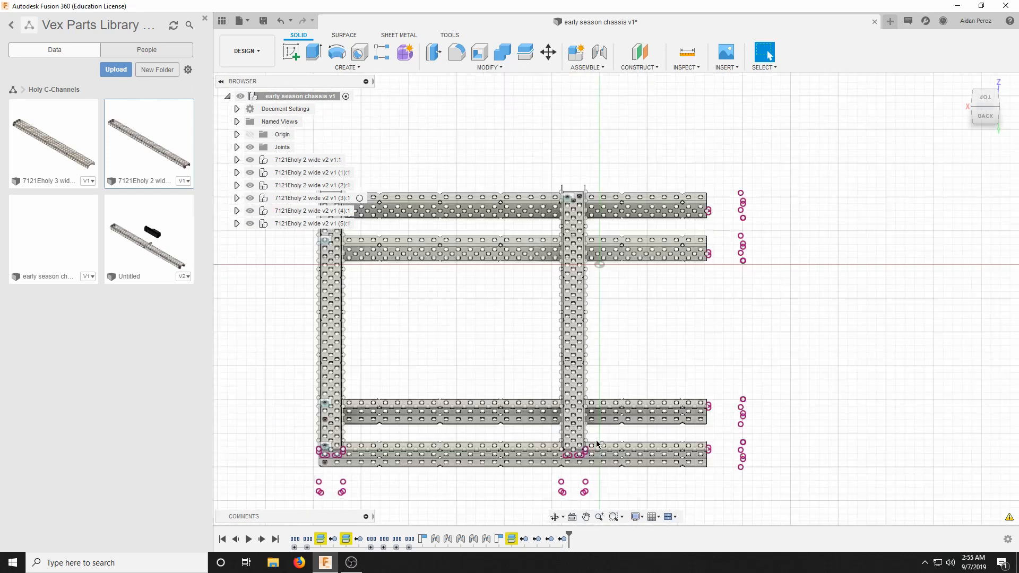
scroll(617, 420, up, 2)
click(961, 83)
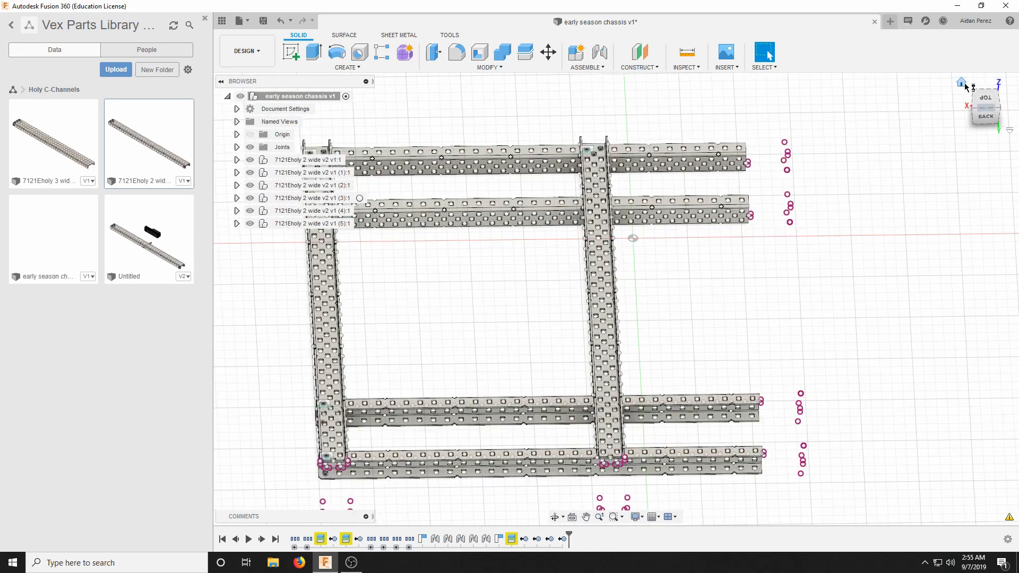
scroll(736, 338, up, 3)
scroll(733, 344, down, 3)
scroll(729, 356, up, 3)
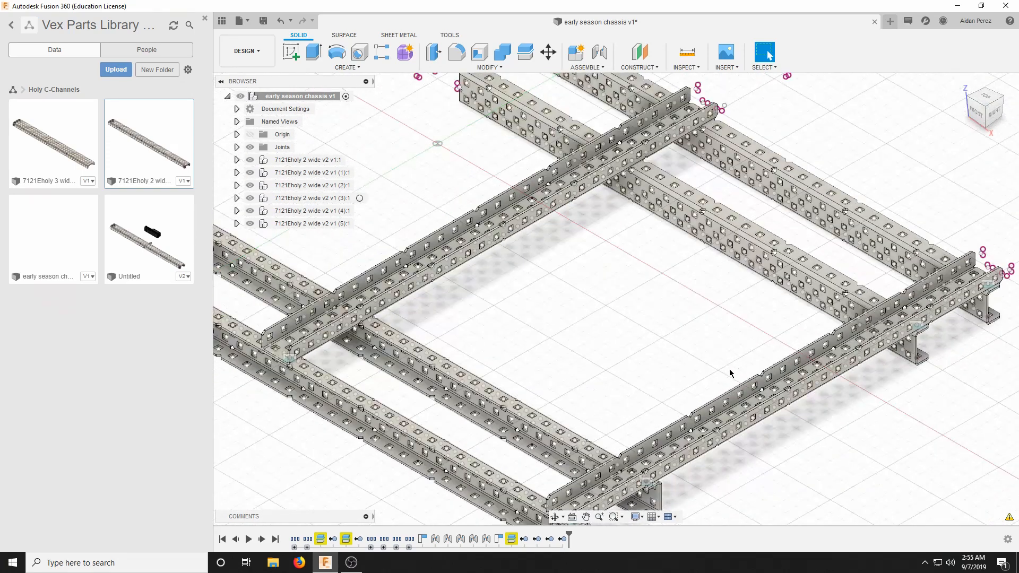
scroll(730, 369, down, 3)
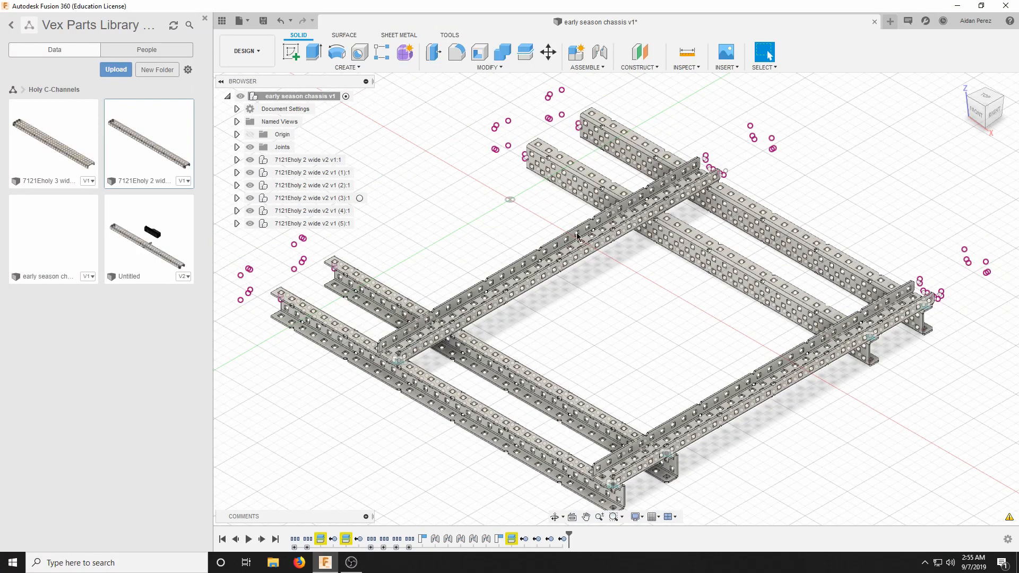
click(351, 563)
click(352, 563)
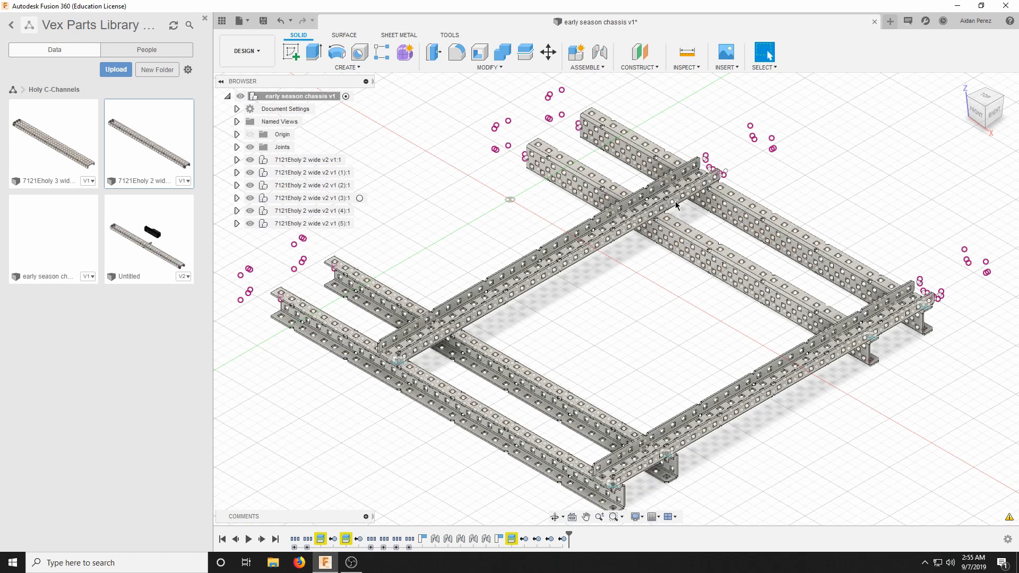
Switch the data browser to the vex robotics projects library and open its special inventory folder.
click(13, 89)
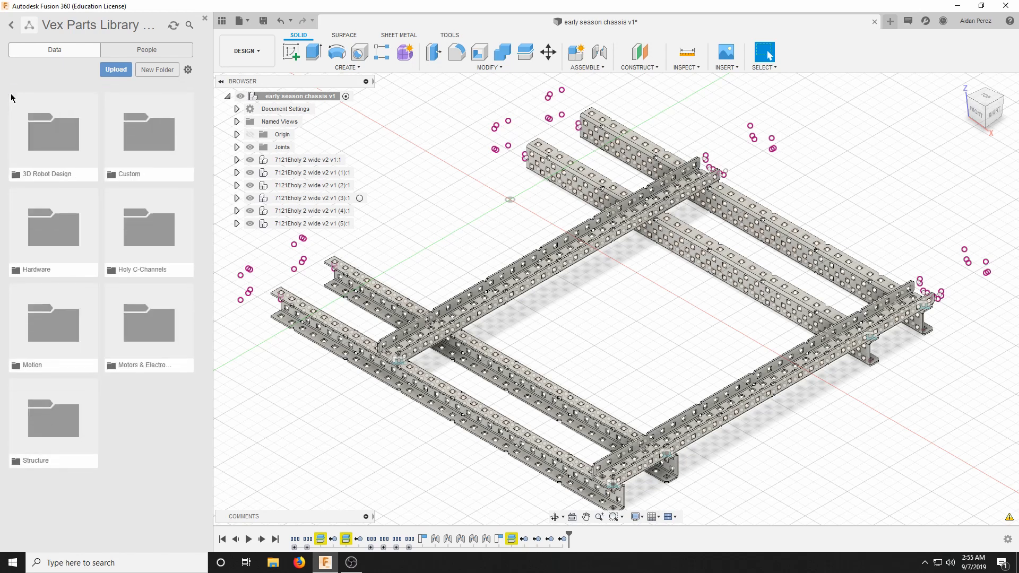
click(10, 27)
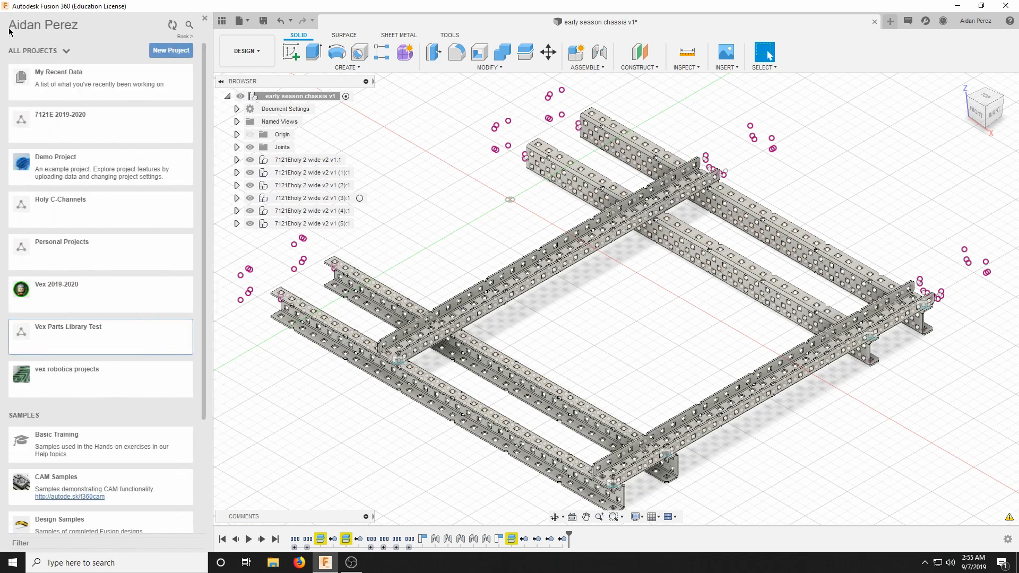
click(50, 384)
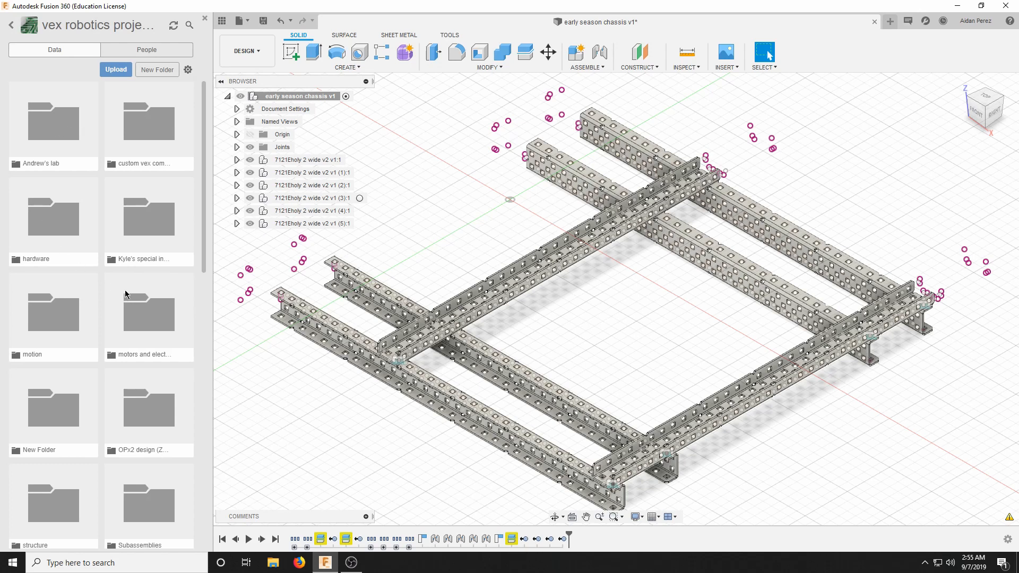
scroll(66, 333, down, 1)
scroll(56, 161, up, 1)
click(159, 215)
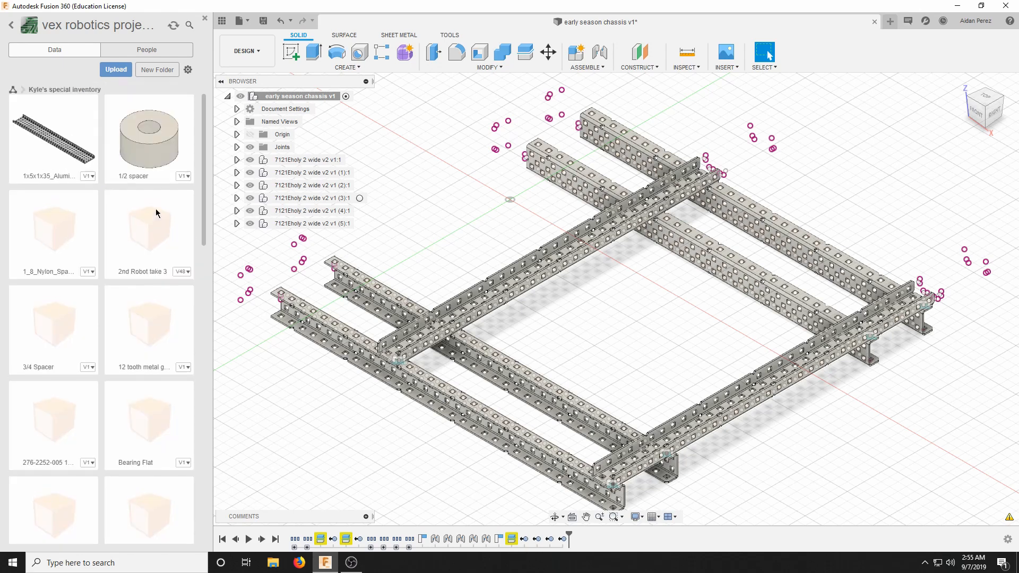
Insert the Bearing Flat into the chassis design, rotating it -90° about X and 90° about Y.
scroll(129, 334, down, 1)
drag(140, 370, 552, 322)
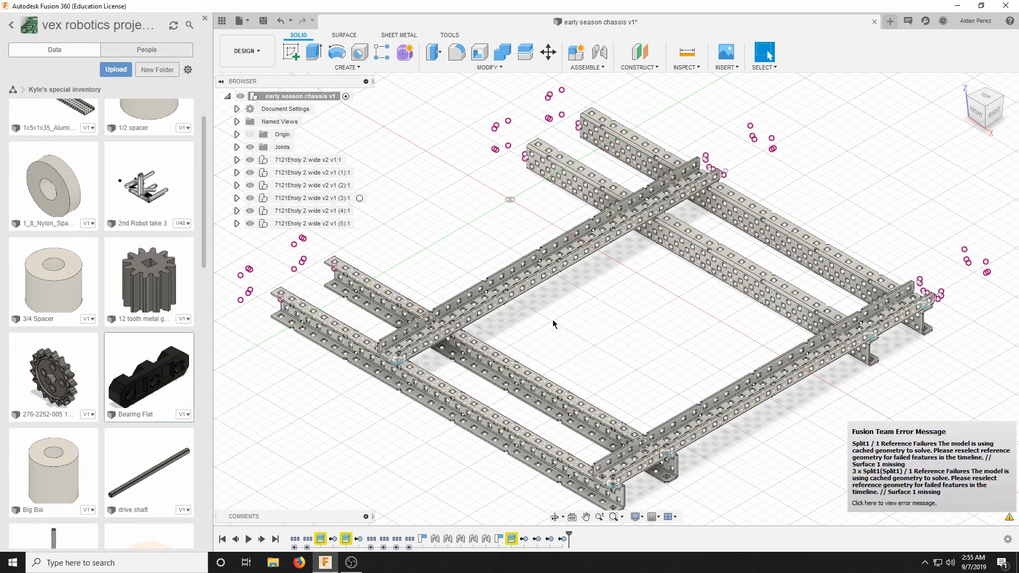
scroll(552, 319, down, 3)
scroll(585, 296, up, 5)
scroll(584, 300, up, 3)
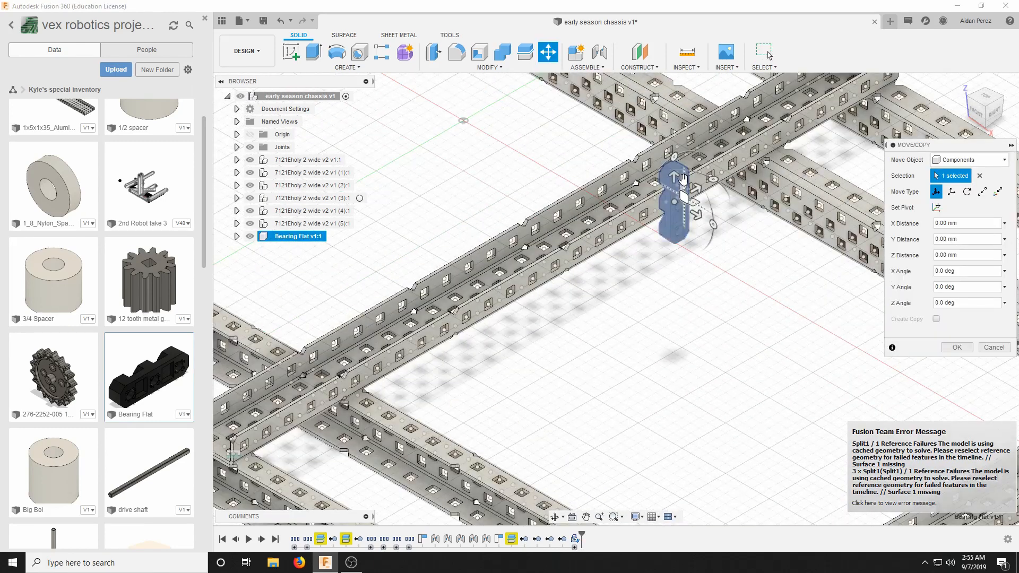
drag(685, 167, 784, 266)
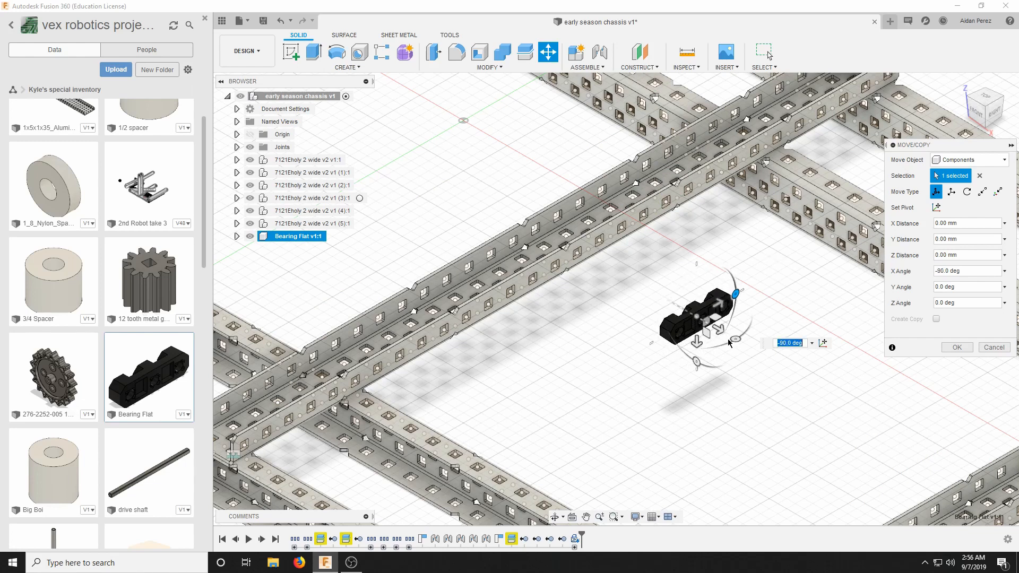
drag(736, 340, 642, 354)
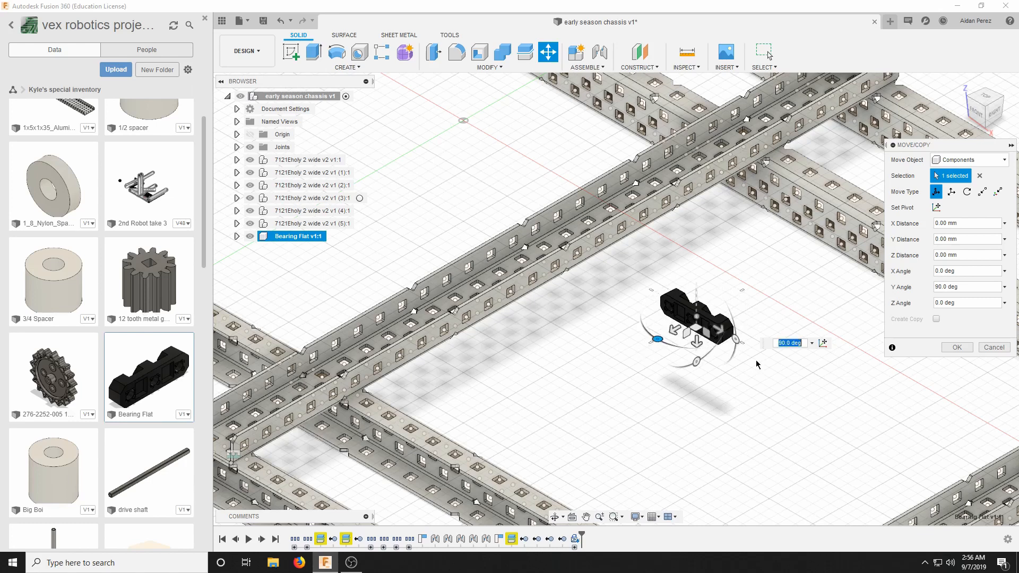
click(951, 348)
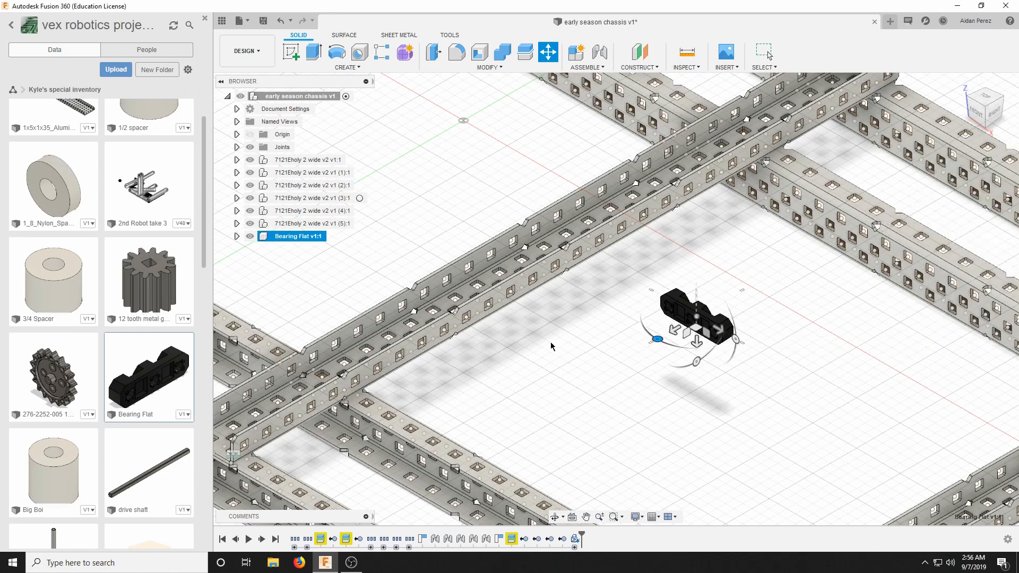
Rotate the inserted bearing flat by -180° so its other side faces outward.
scroll(712, 309, down, 2)
scroll(478, 265, up, 2)
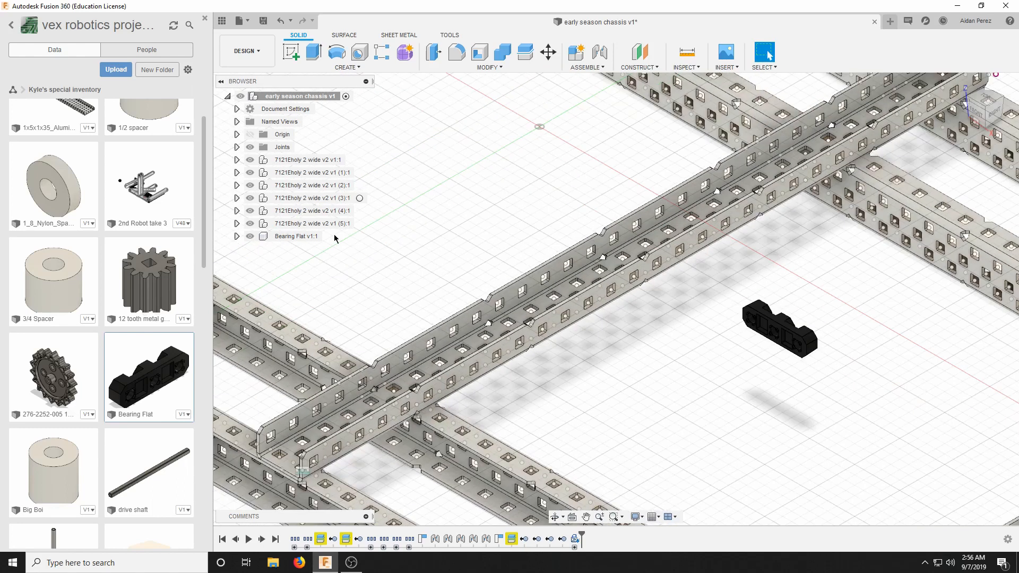
right_click(286, 236)
click(311, 33)
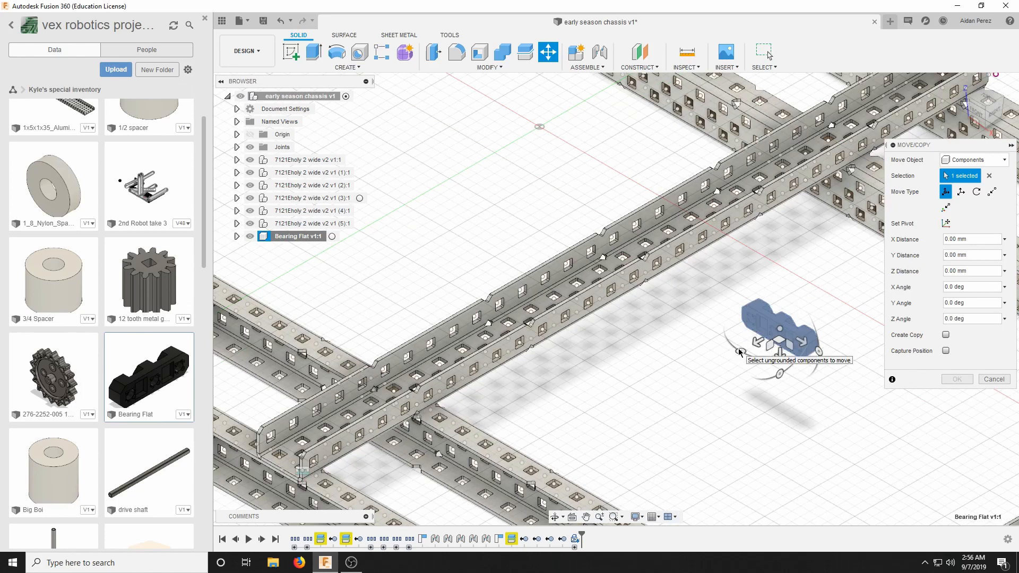
drag(744, 351, 818, 308)
click(955, 380)
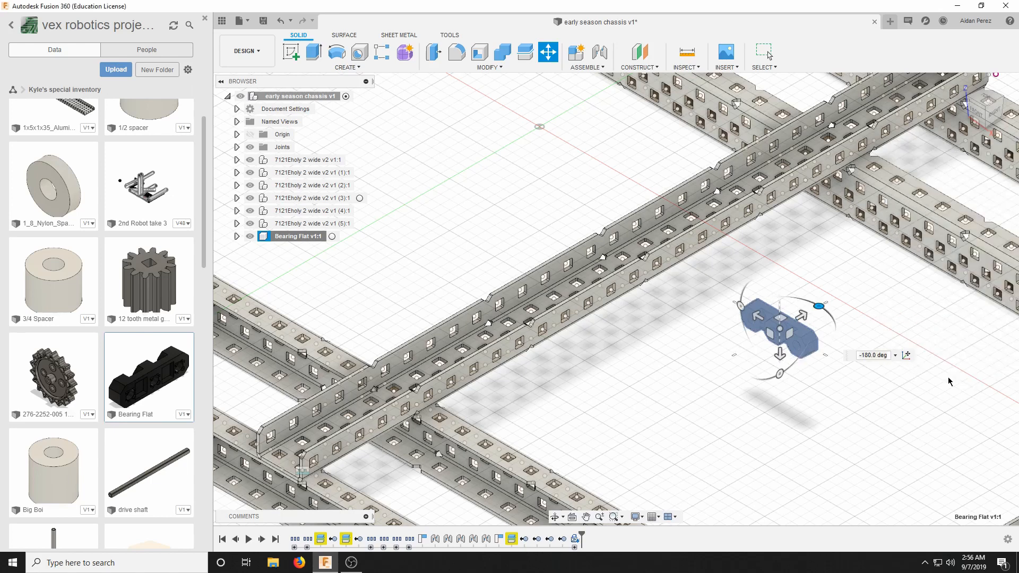
Copy and paste the bearing flat, capturing its current position, and offset the copy 30 mm along X.
scroll(824, 354, down, 4)
right_click(299, 237)
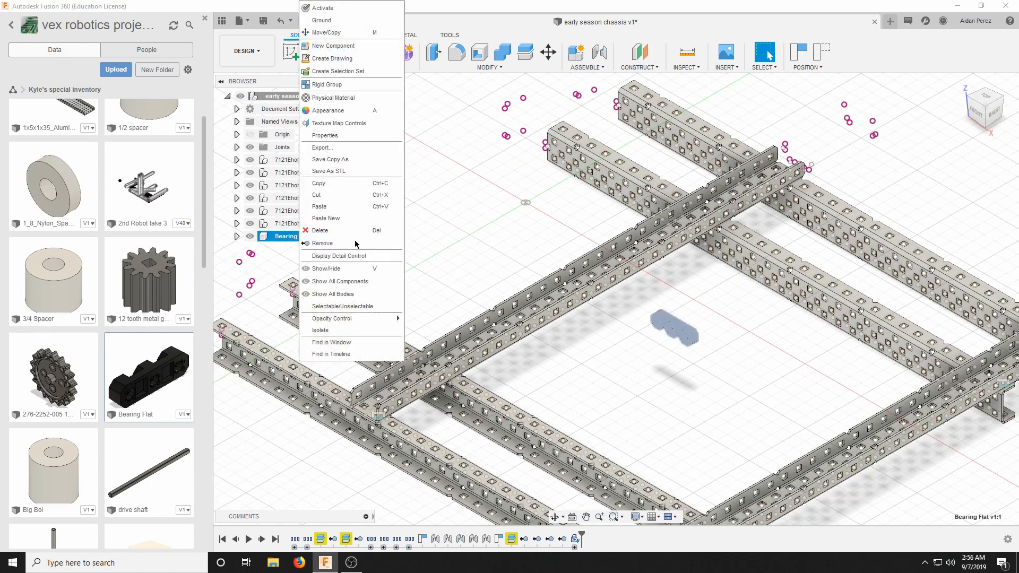
click(328, 186)
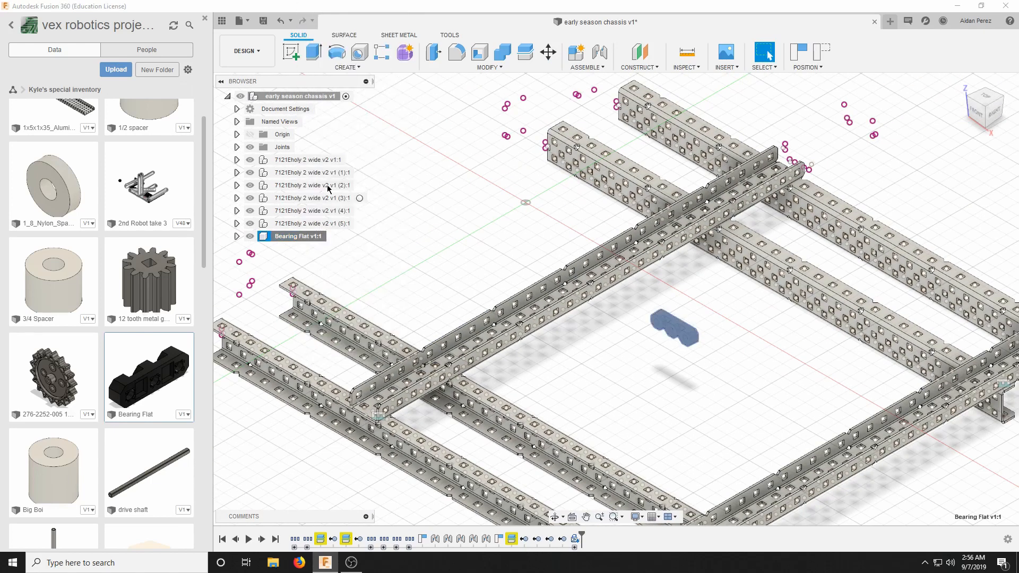
right_click(609, 378)
click(601, 223)
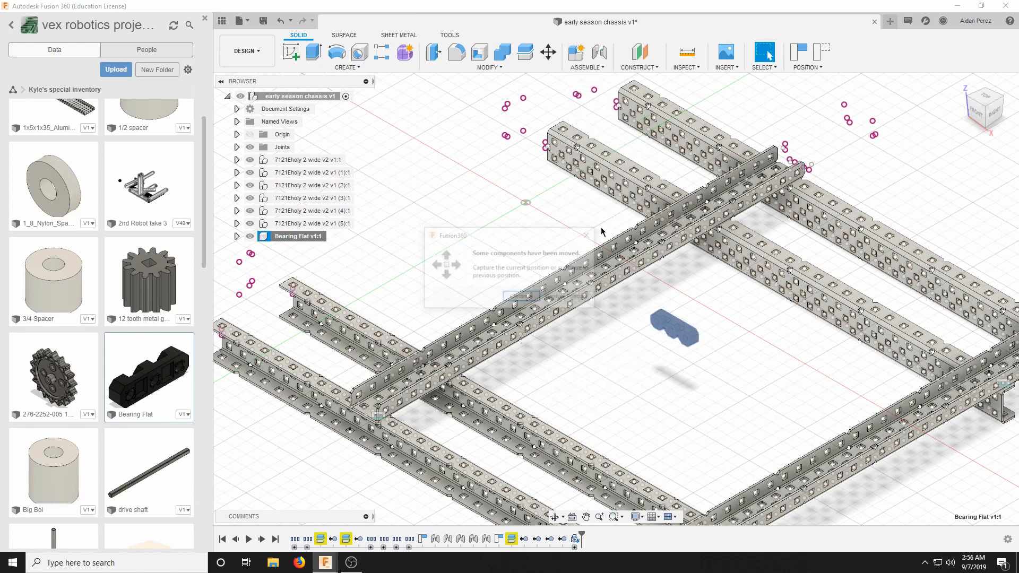
click(571, 300)
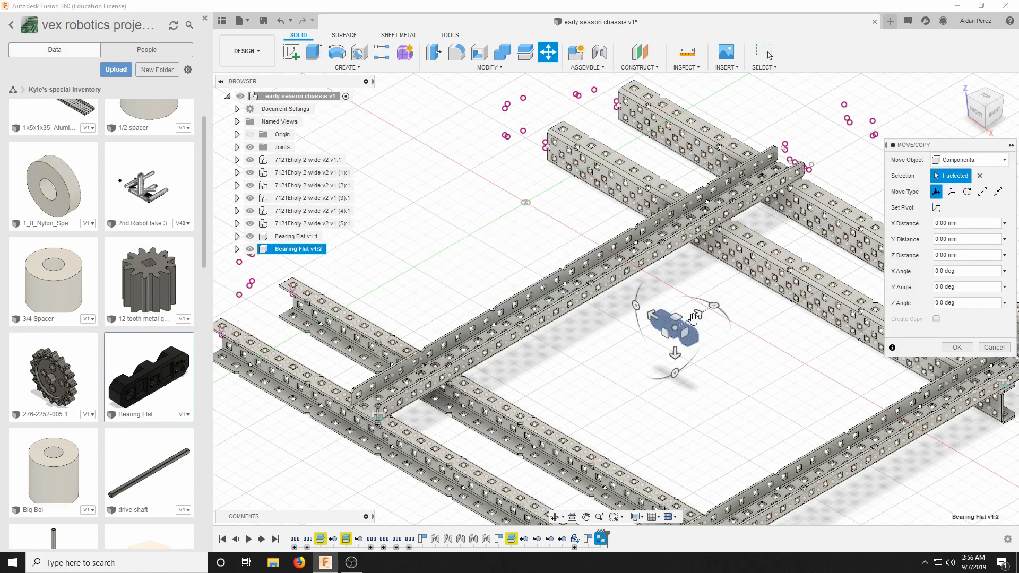
drag(699, 315, 781, 303)
scroll(664, 332, down, 3)
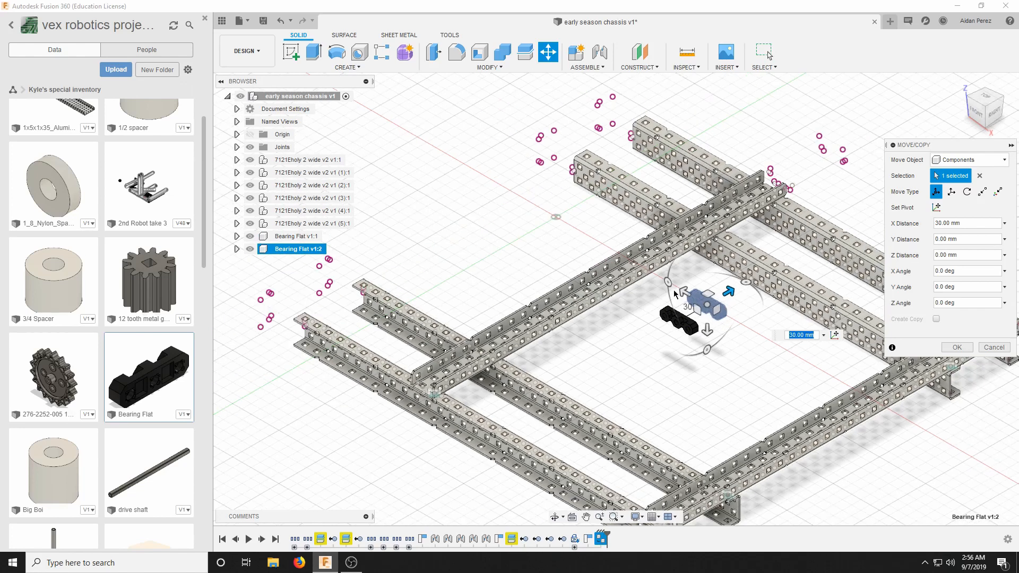
scroll(876, 361, up, 2)
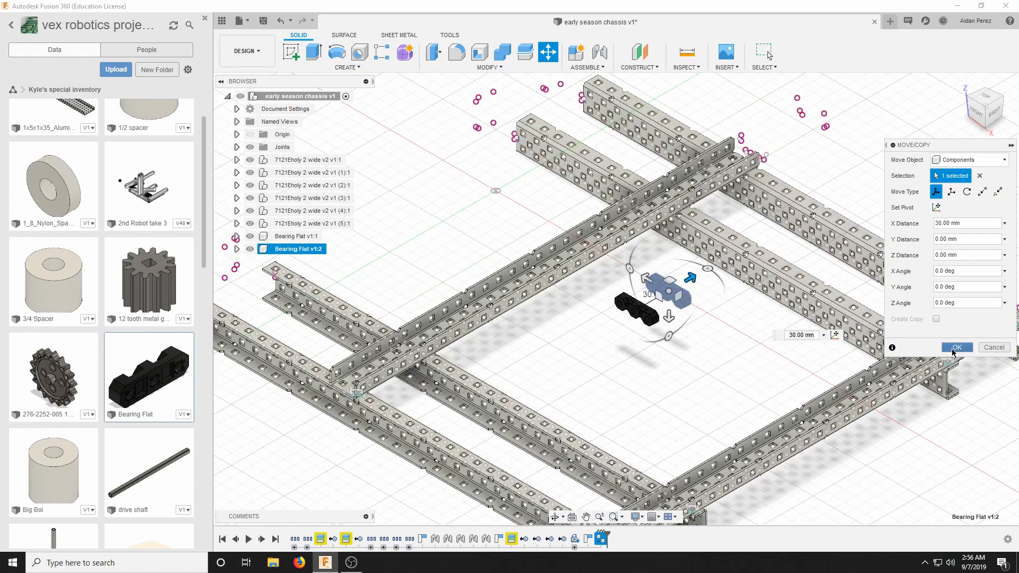
click(956, 348)
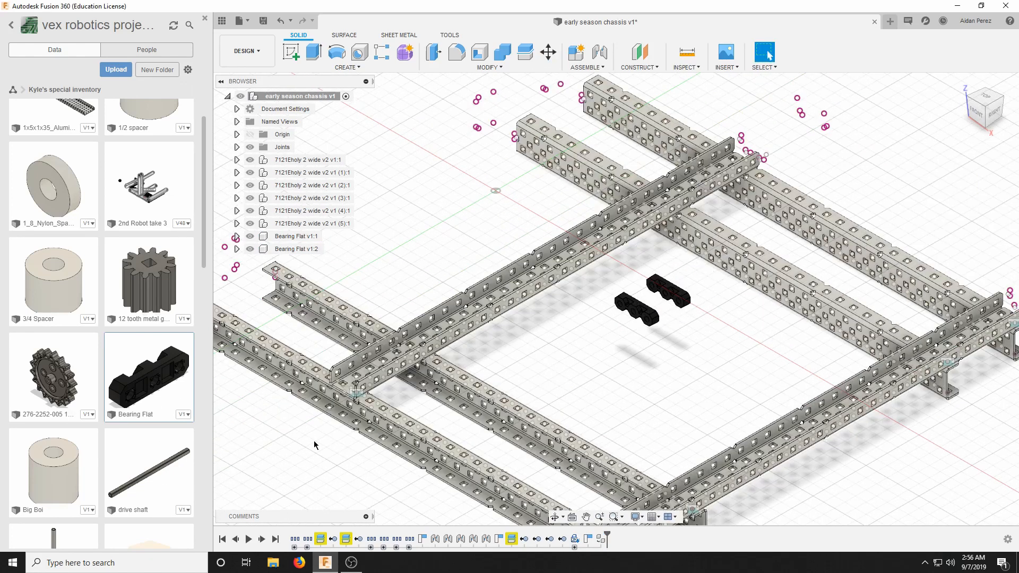
Insert the drive shaft beside the chassis and rotate it -90° about X so it lies horizontally.
scroll(523, 406, down, 2)
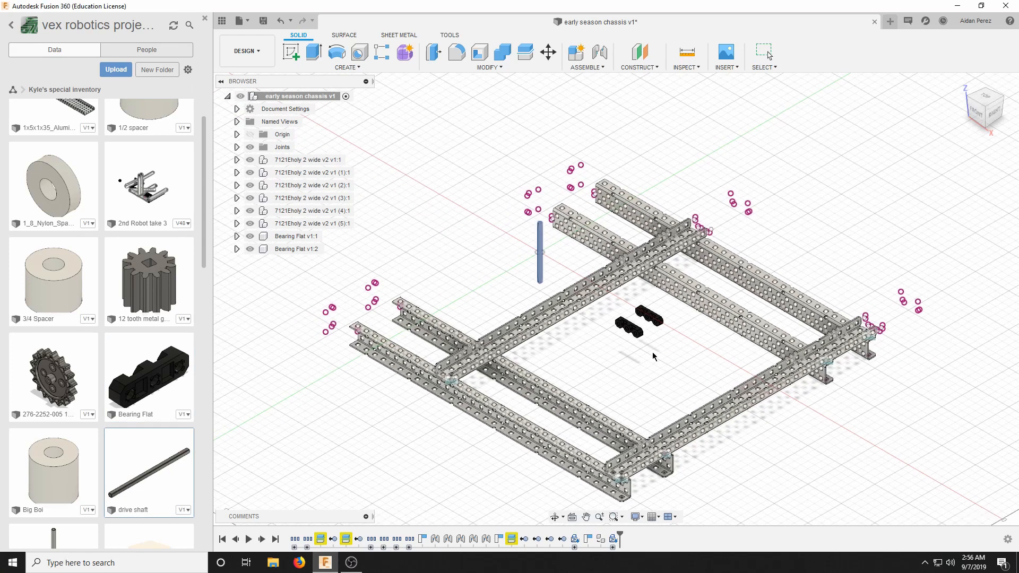
scroll(541, 265, up, 4)
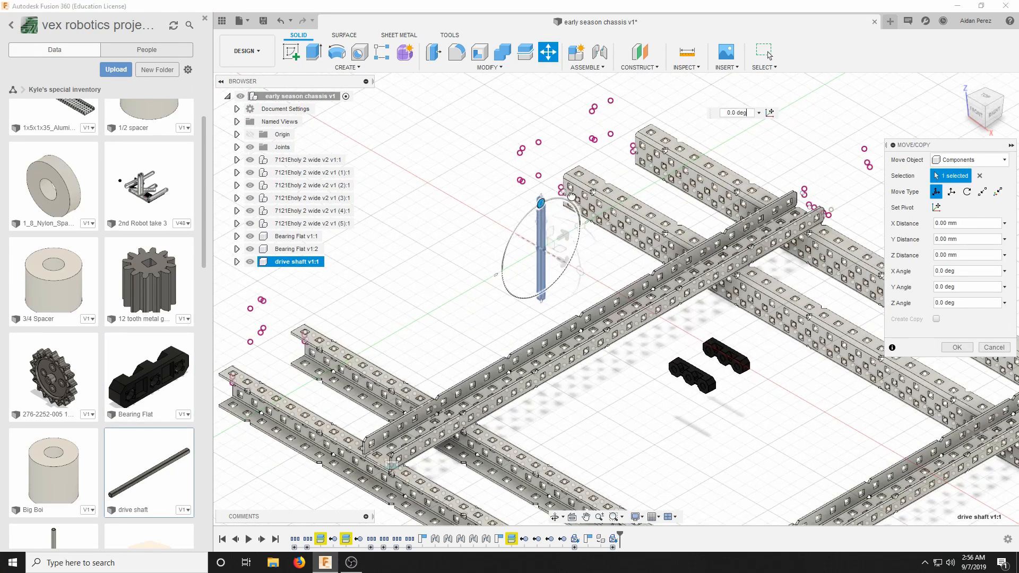
drag(572, 197, 626, 196)
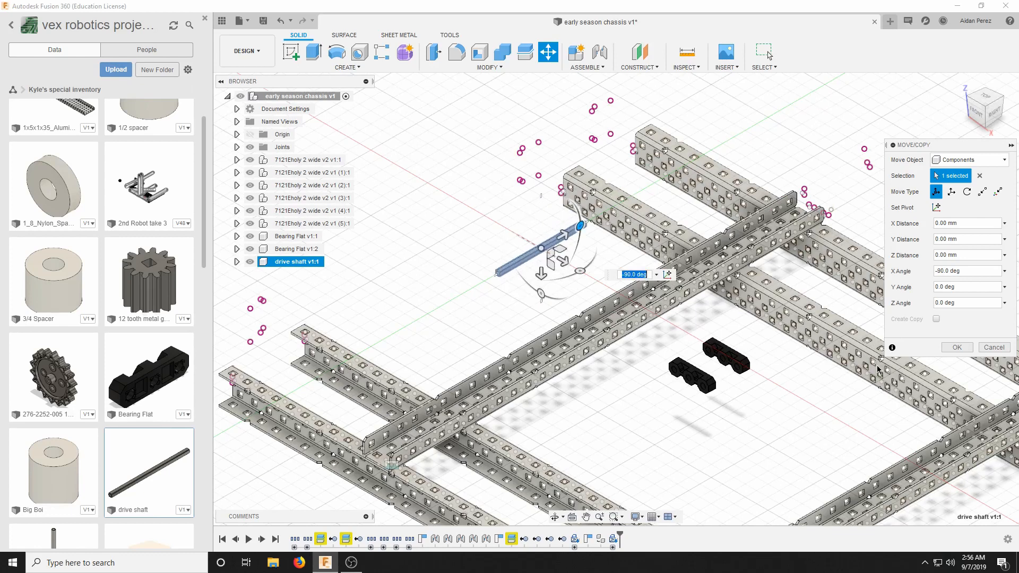
click(954, 348)
scroll(552, 409, down, 4)
drag(45, 376, 827, 267)
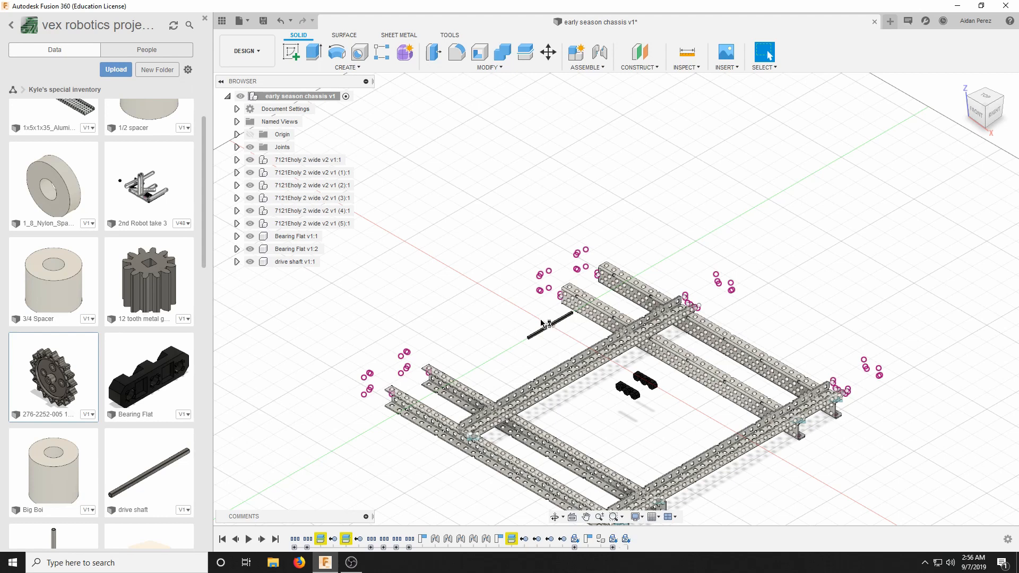
scroll(535, 282, up, 3)
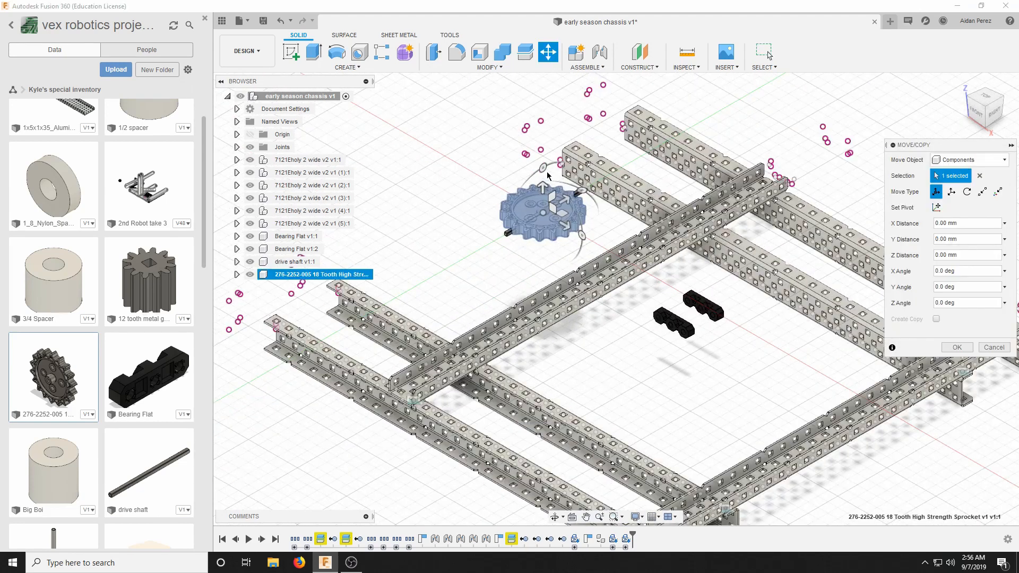
drag(543, 169, 504, 235)
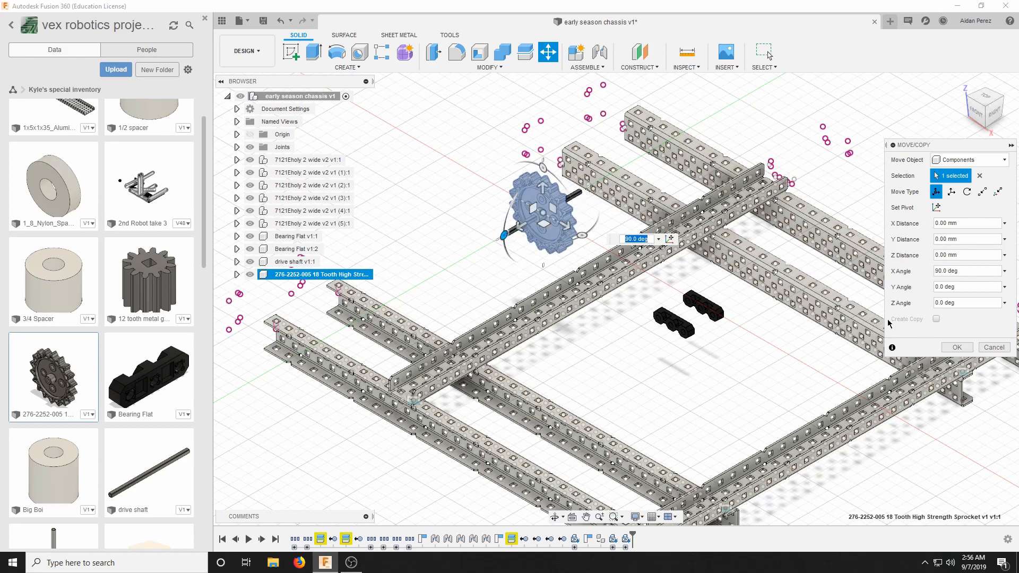
click(958, 348)
scroll(536, 216, up, 3)
scroll(531, 246, down, 1)
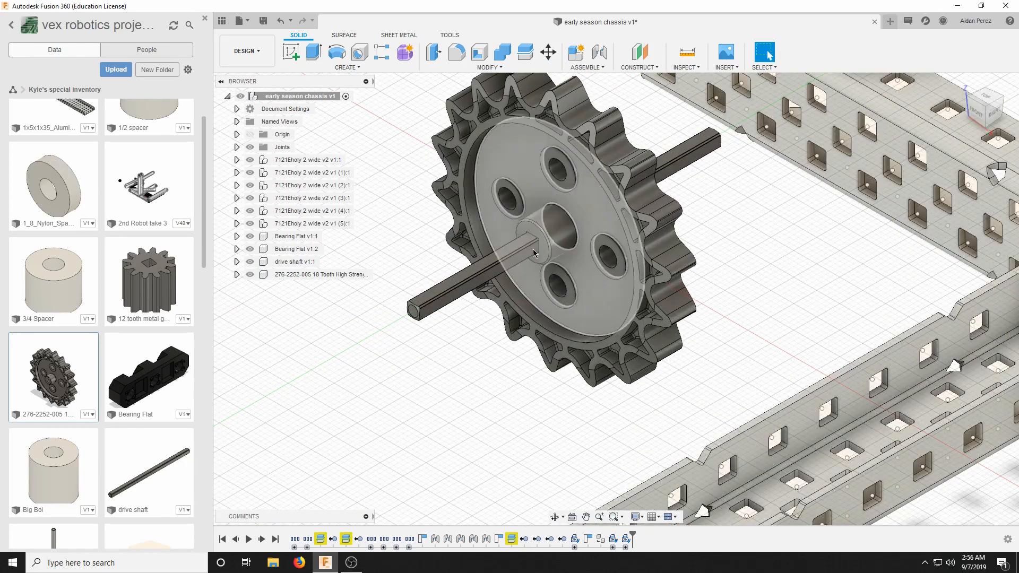
scroll(533, 250, down, 5)
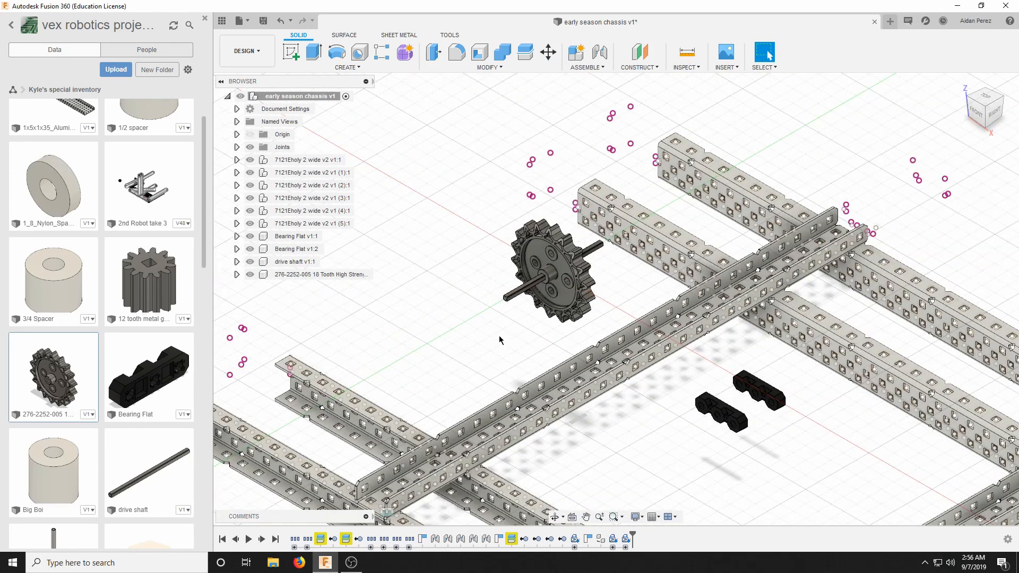
Leave the special inventory folder and open the wheels folder inside the library's motion folder.
scroll(439, 311, down, 2)
scroll(54, 340, down, 5)
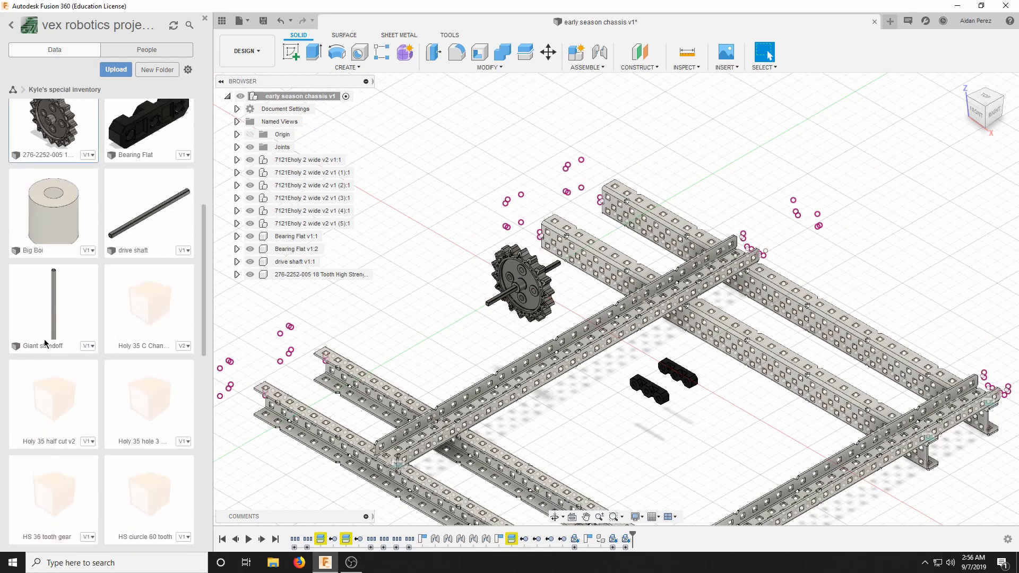
scroll(16, 107, up, 7)
click(14, 91)
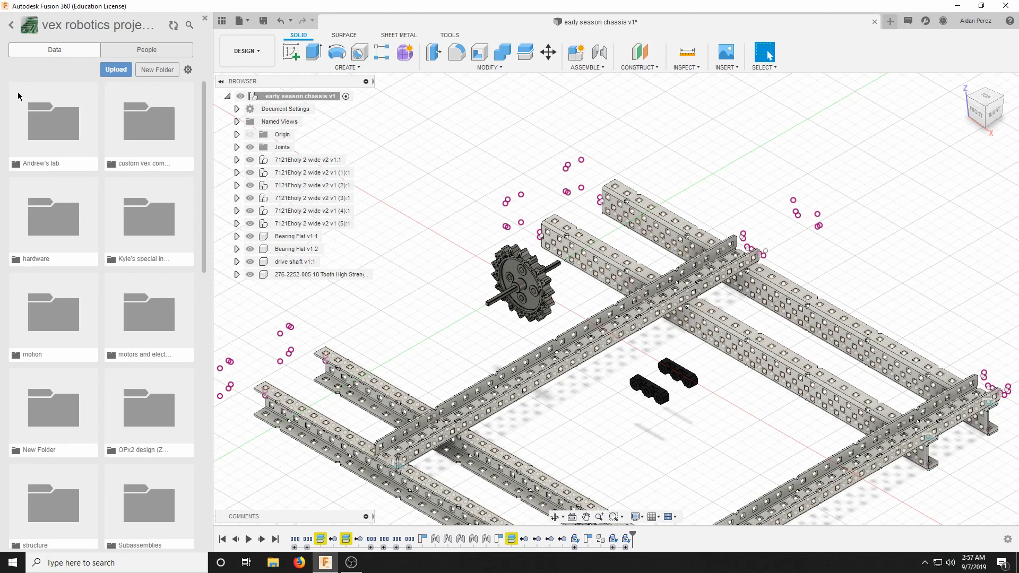
click(62, 340)
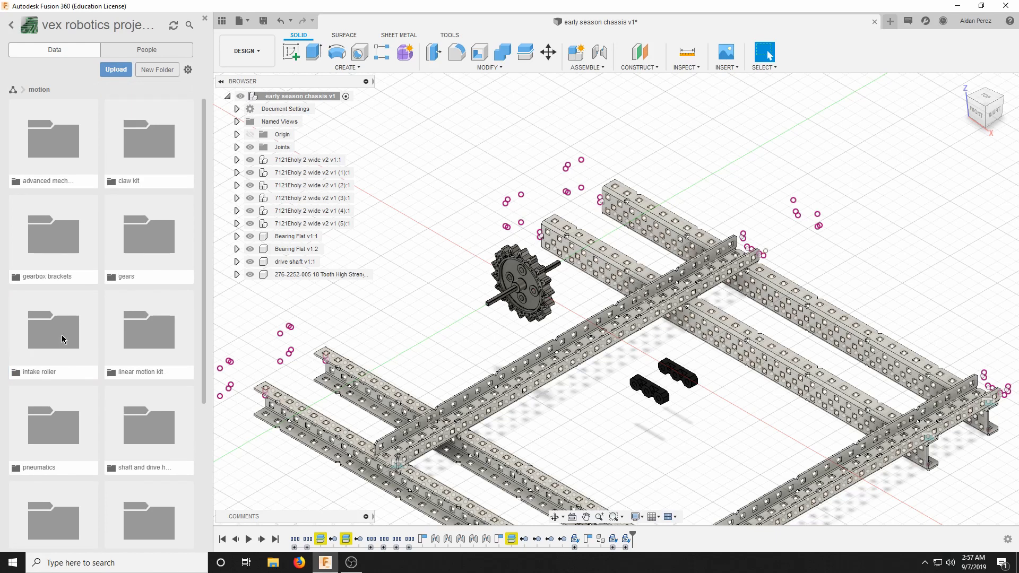
scroll(80, 340, down, 3)
scroll(95, 340, down, 1)
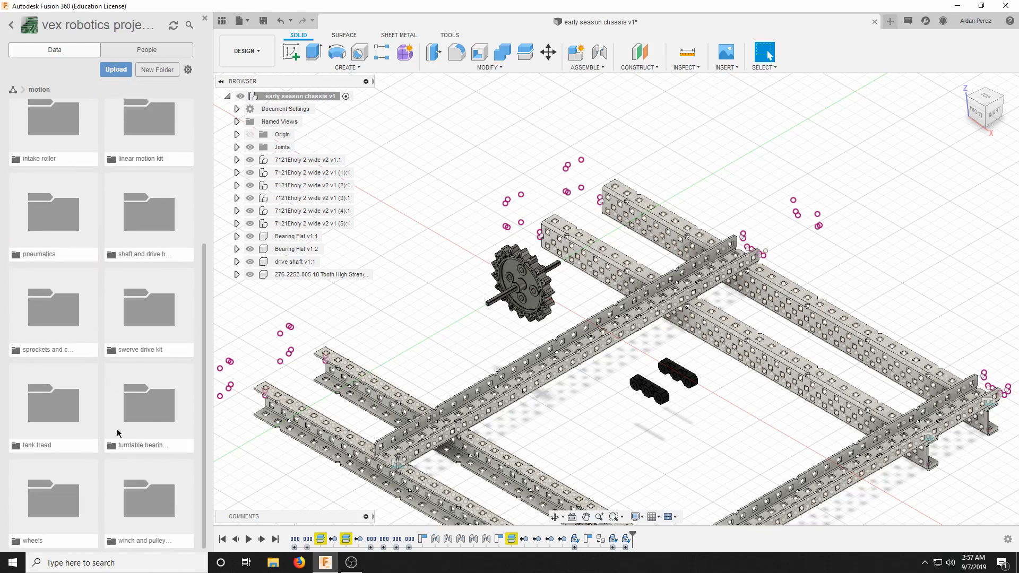
click(62, 473)
Try to insert the Square Insert 3.25 wheel from the library's wheels folder into the chassis design.
scroll(123, 357, down, 5)
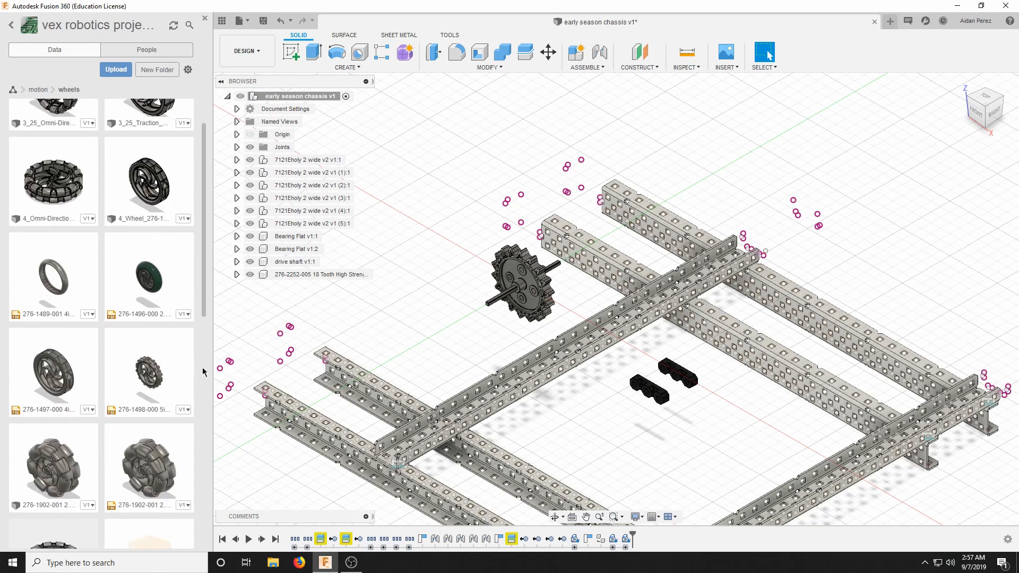
scroll(97, 341, down, 2)
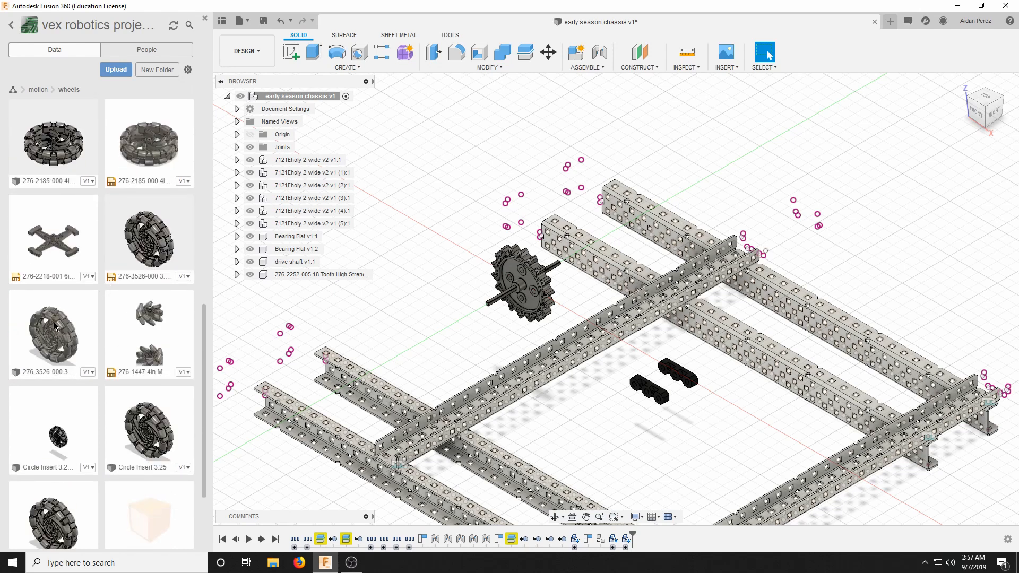
drag(92, 333, 59, 325)
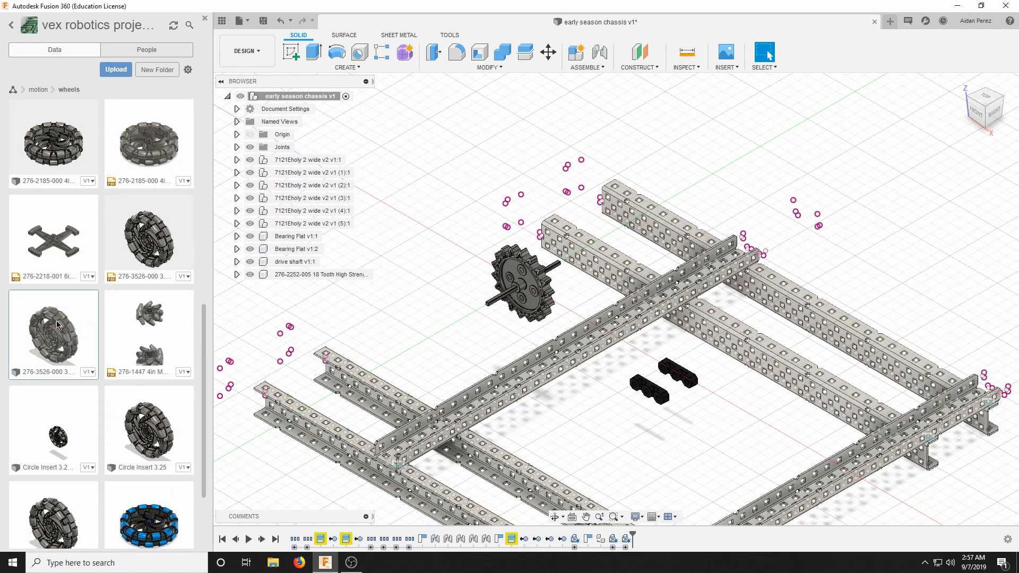
scroll(59, 325, down, 2)
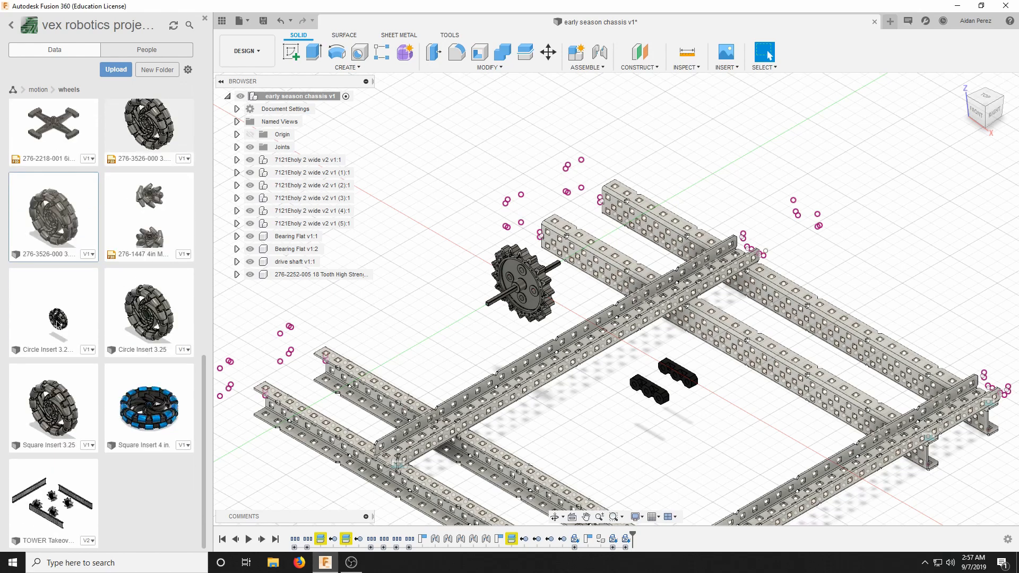
drag(91, 426, 601, 264)
scroll(85, 370, up, 3)
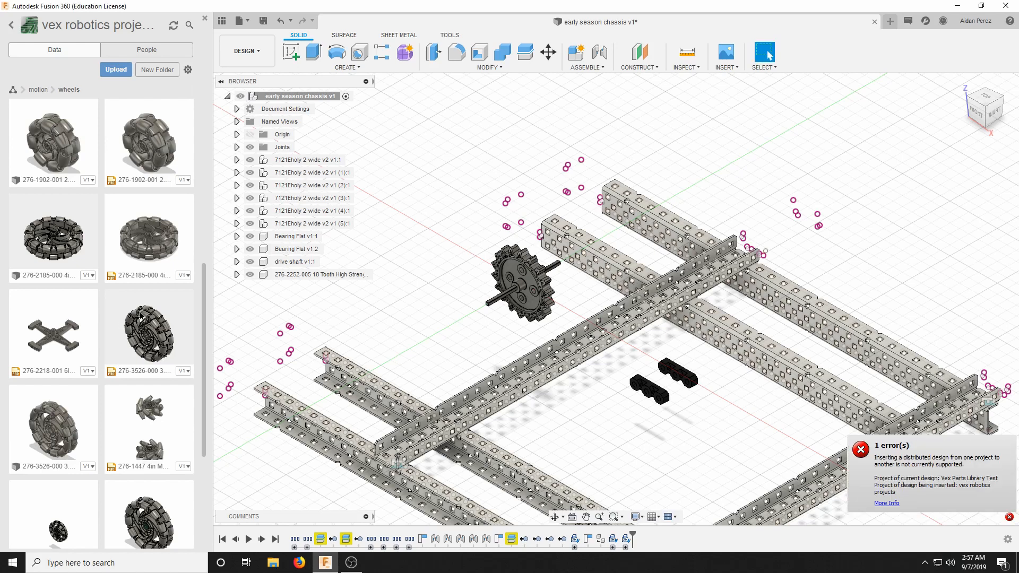
scroll(579, 345, down, 2)
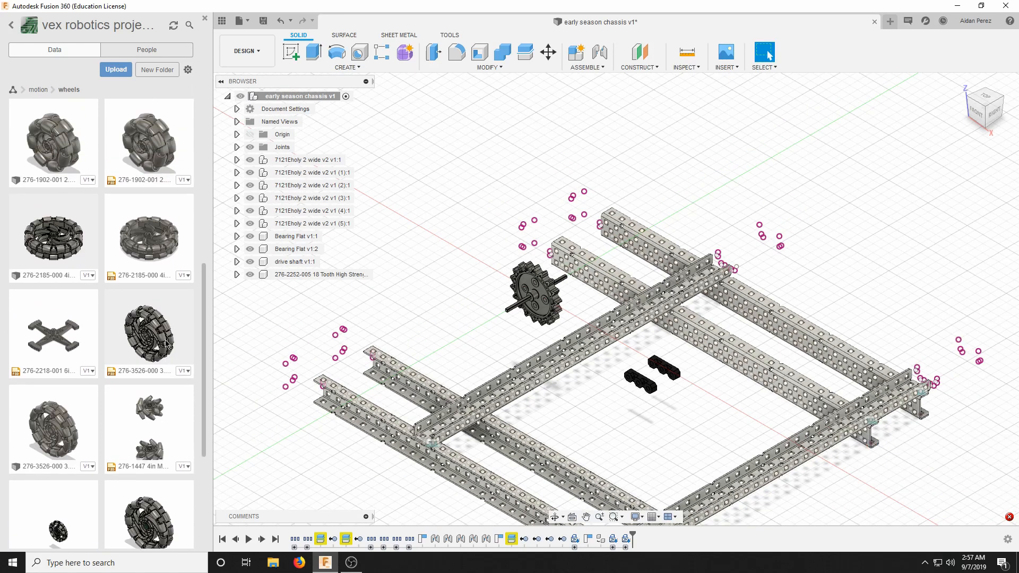
drag(162, 344, 536, 297)
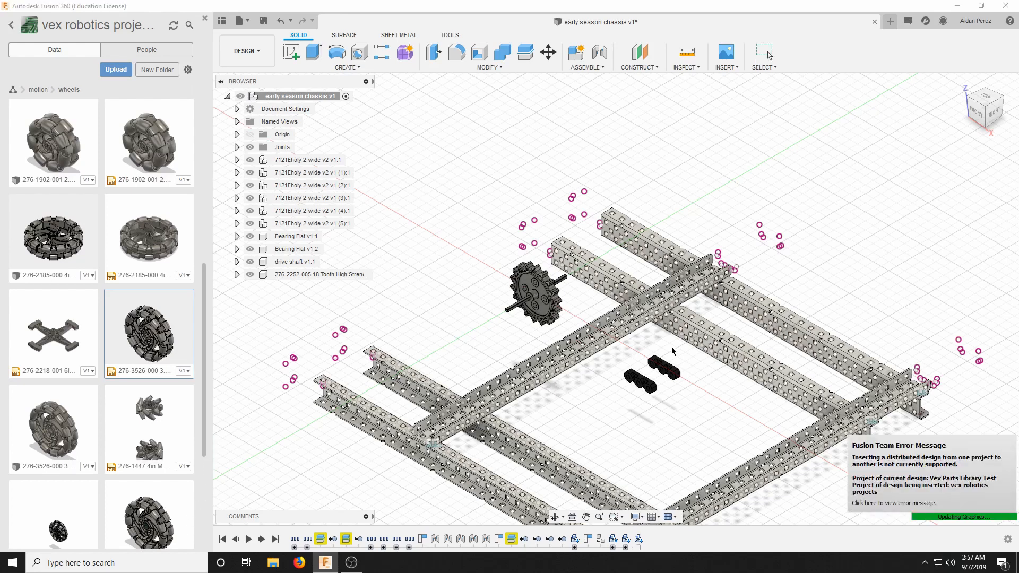
scroll(527, 266, up, 3)
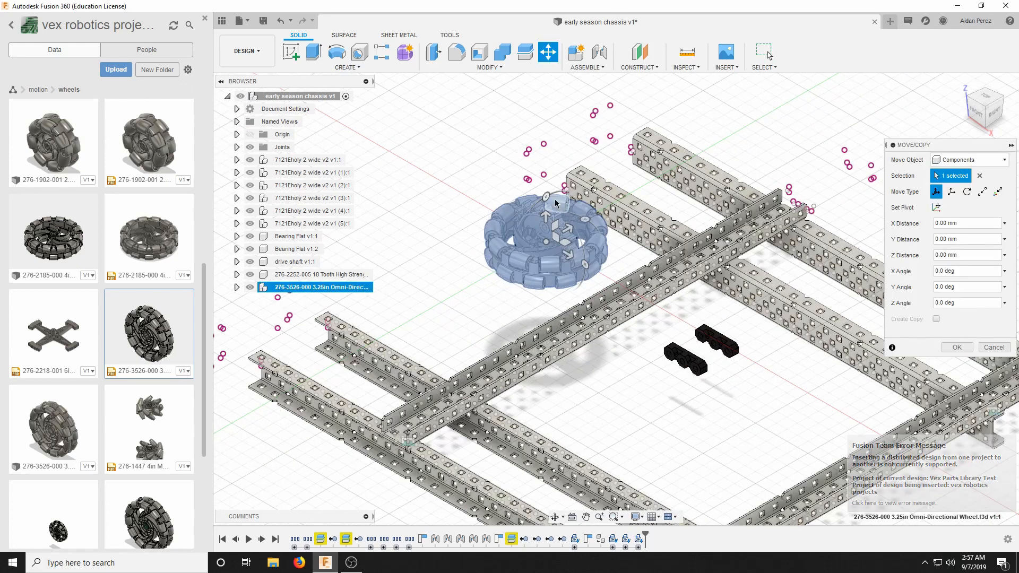
drag(548, 197, 442, 156)
click(957, 347)
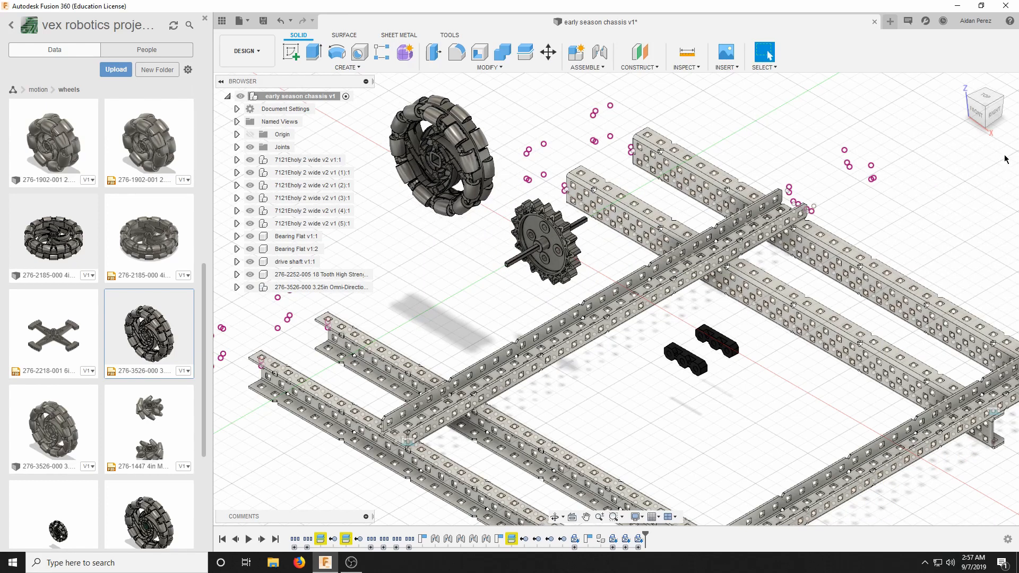
Start a rigid joint for the first of the two bearing flats inside the chassis frame.
mouse_move(995, 121)
mouse_down()
mouse_move(967, 123)
mouse_move(956, 110)
mouse_move(942, 119)
mouse_up()
scroll(590, 404, up, 1)
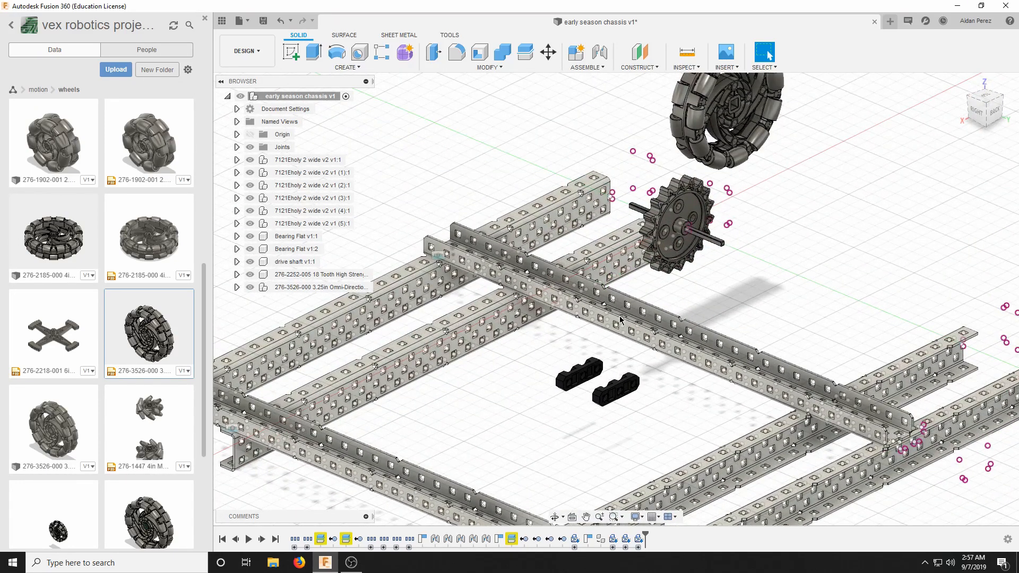
scroll(566, 401, up, 3)
scroll(565, 401, up, 5)
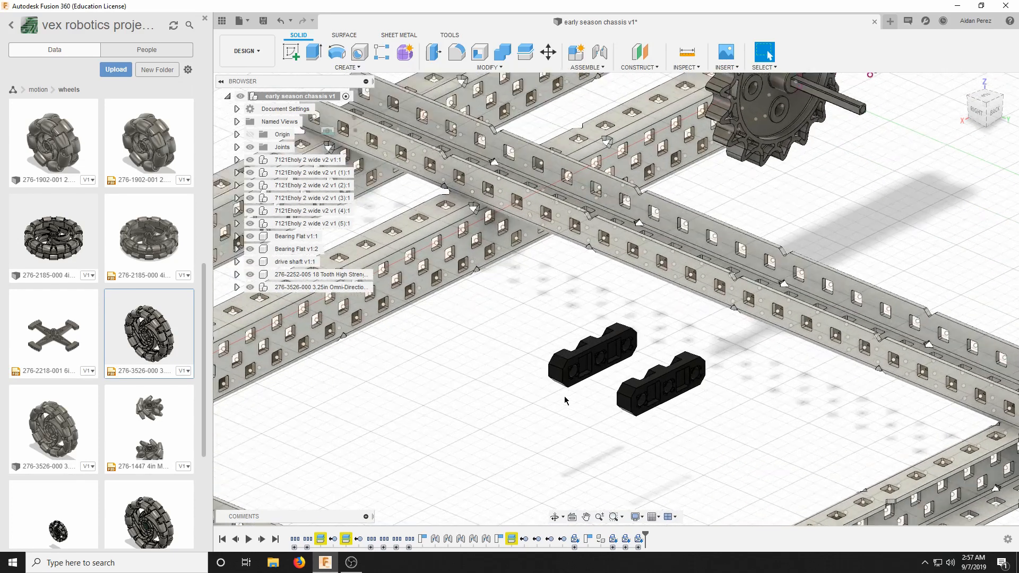
click(575, 67)
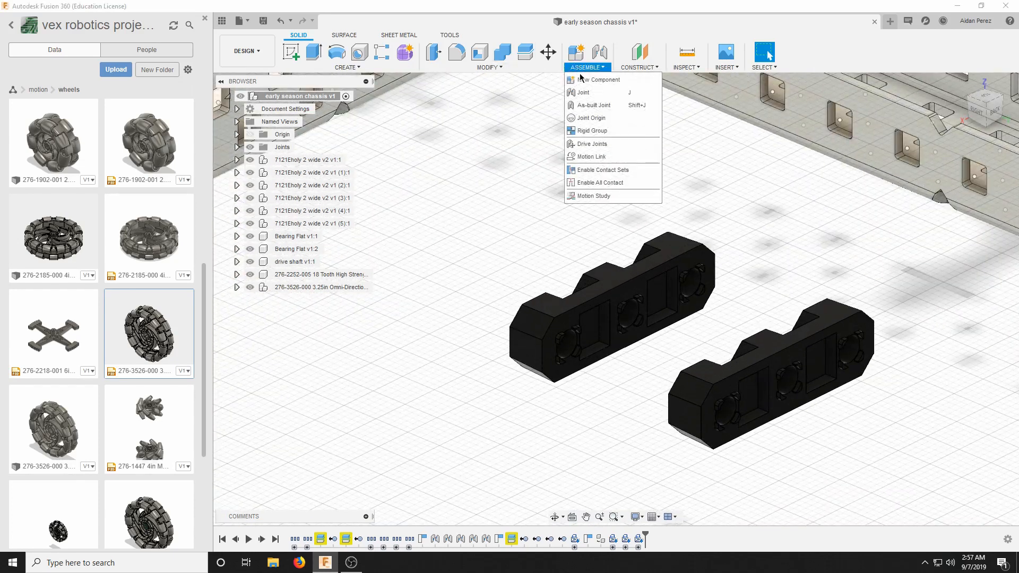
click(591, 92)
scroll(572, 334, up, 2)
scroll(572, 333, up, 2)
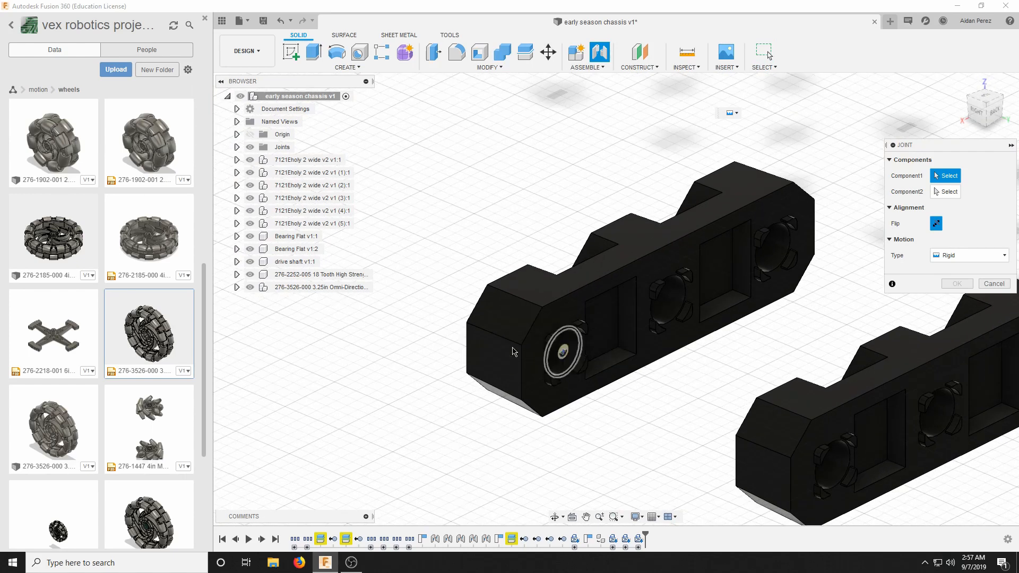
Examine the two bearing flats up close and their location relative to the chassis channels and the drive shaft.
scroll(531, 345, down, 8)
scroll(393, 292, down, 3)
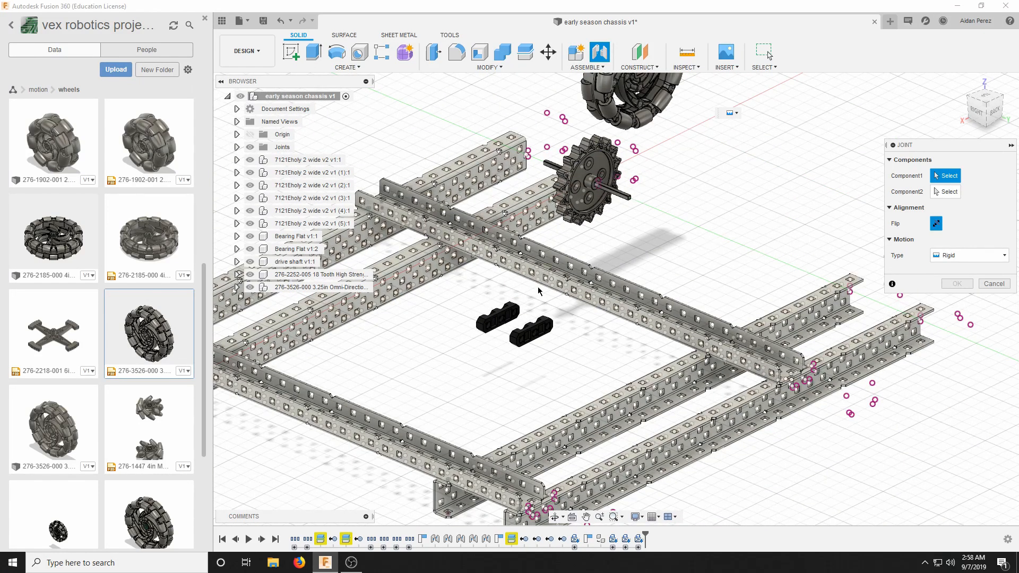
scroll(537, 290, up, 3)
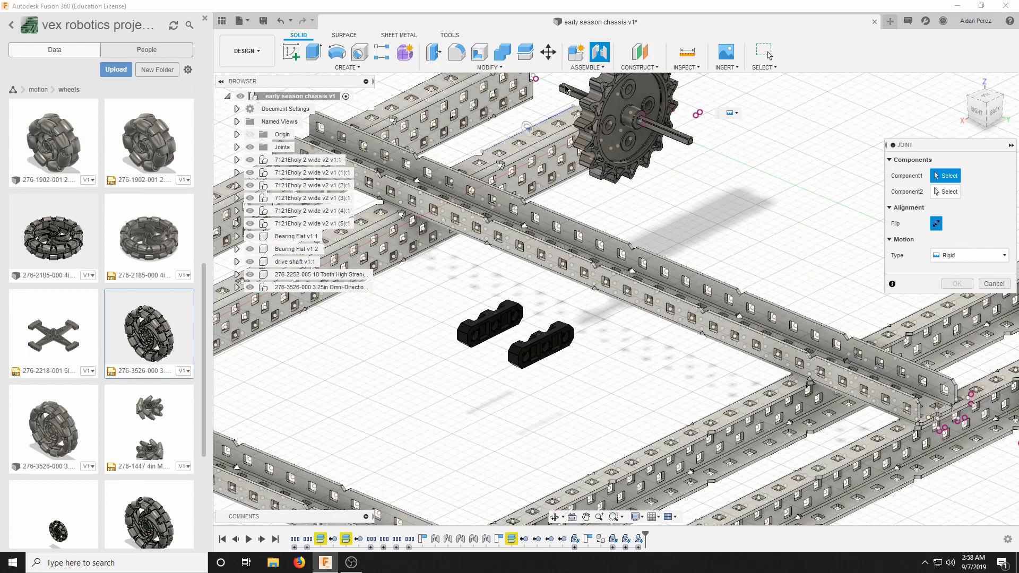
scroll(566, 89, down, 3)
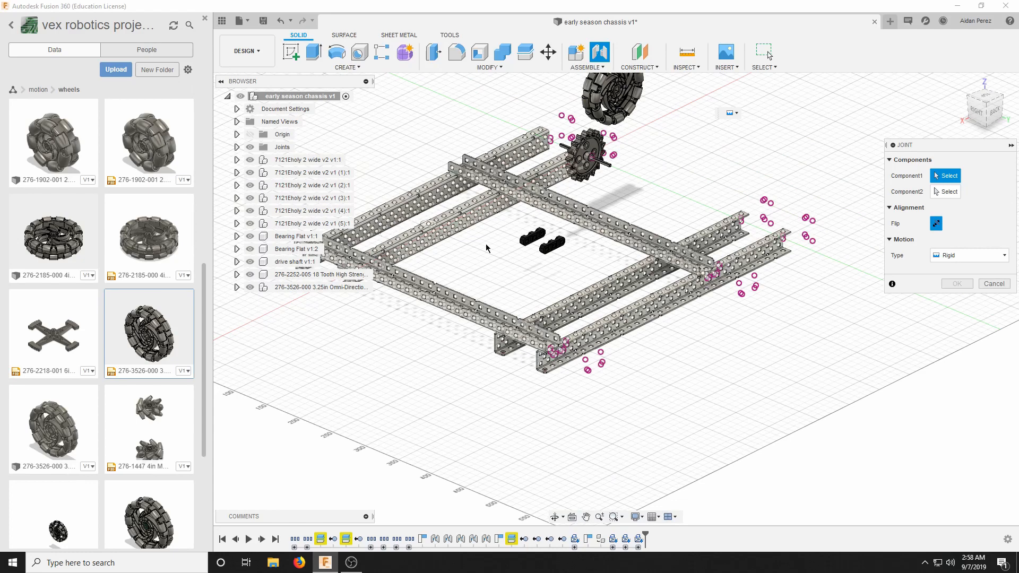
scroll(536, 250, up, 10)
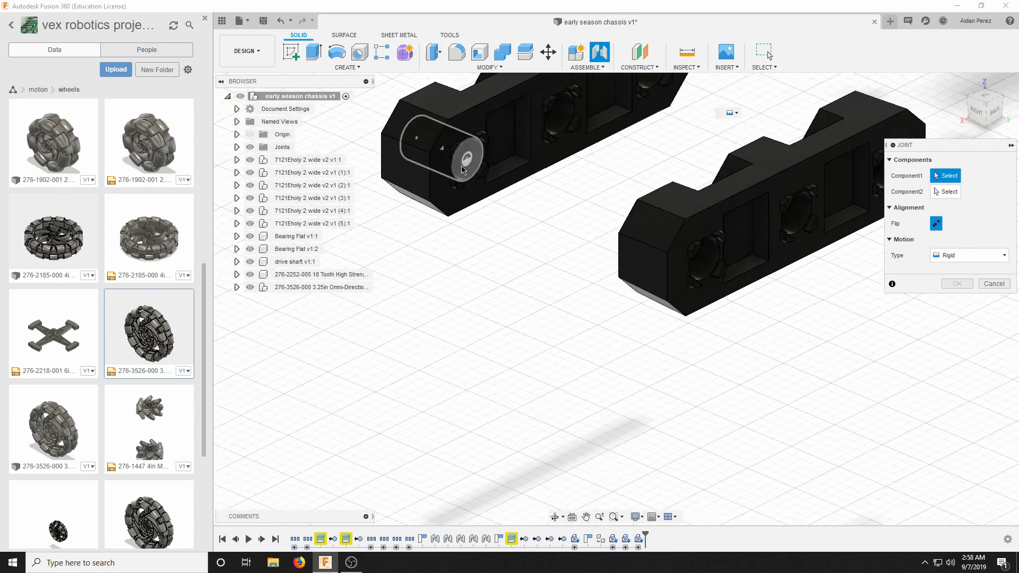
scroll(516, 263, down, 5)
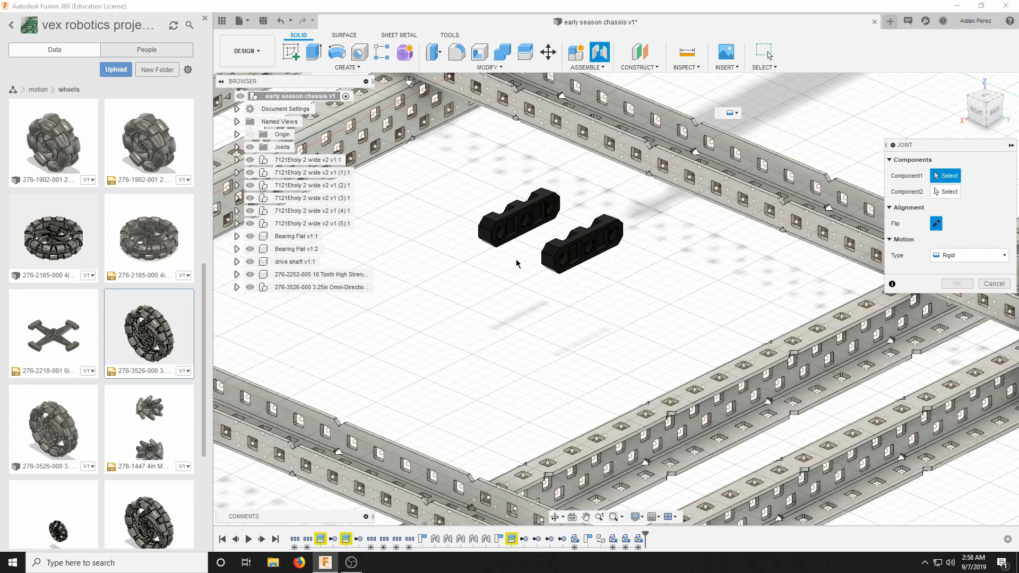
scroll(517, 263, down, 3)
scroll(619, 268, up, 10)
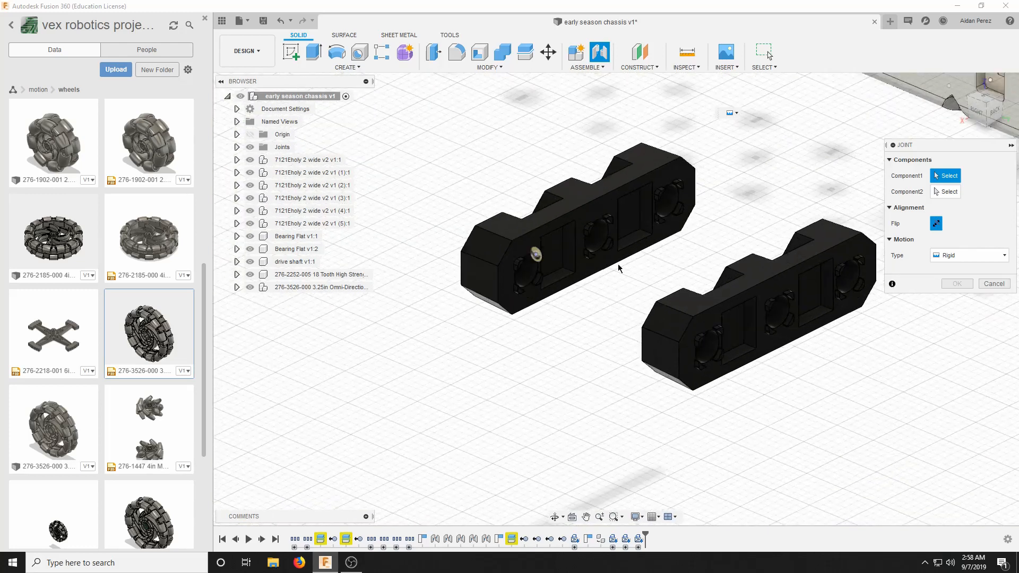
scroll(544, 357, down, 5)
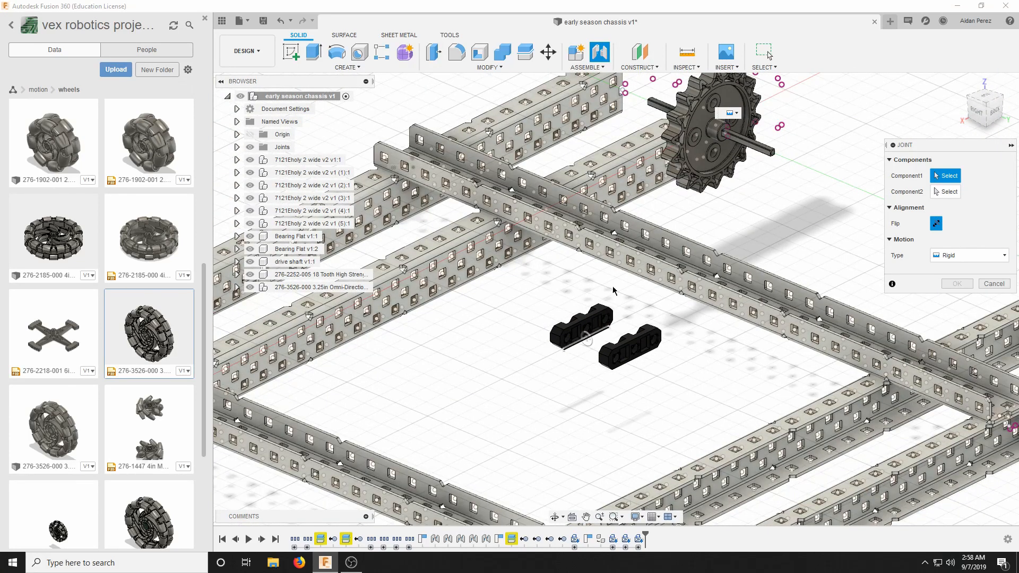
scroll(564, 442, up, 3)
scroll(667, 193, up, 4)
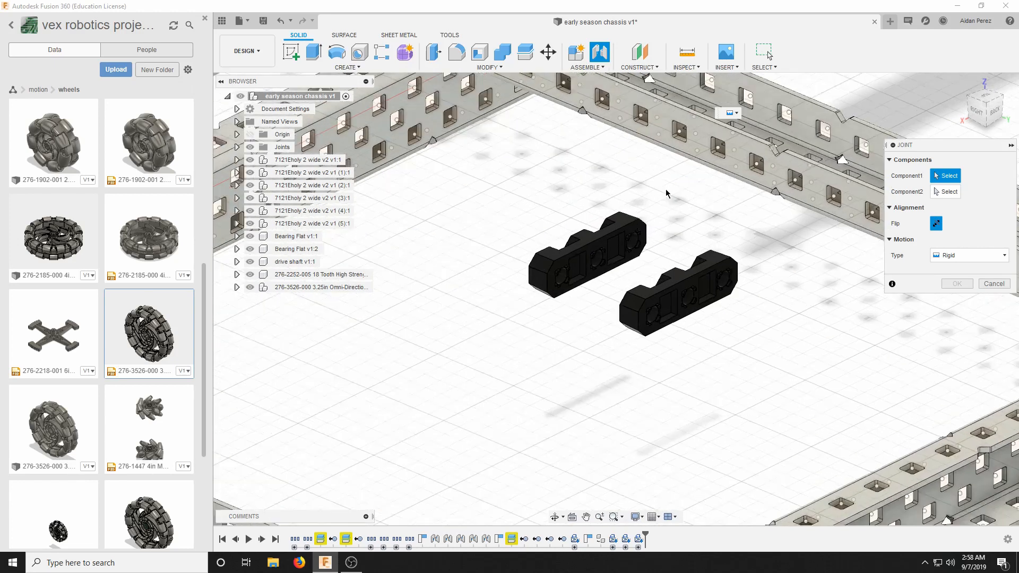
scroll(485, 321, up, 2)
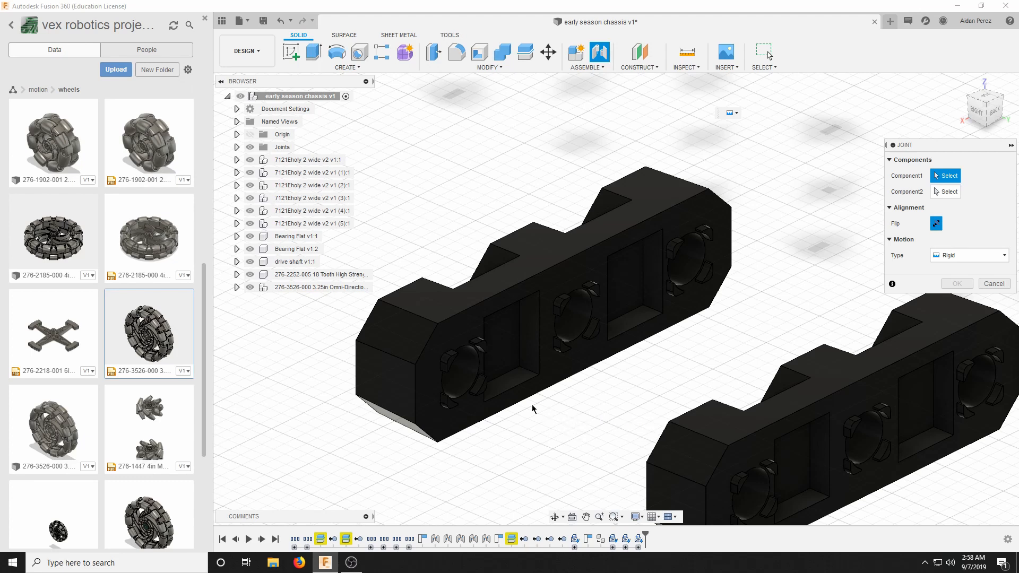
Set the joint's first component location at the centre of the bearing flat's end hole.
scroll(460, 422, up, 5)
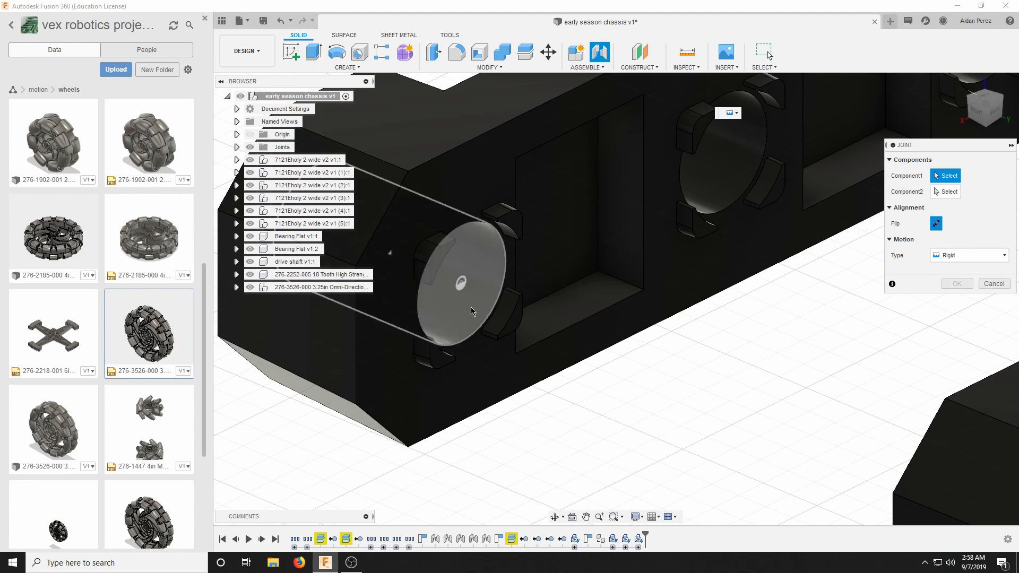
scroll(491, 313, down, 5)
scroll(483, 319, up, 5)
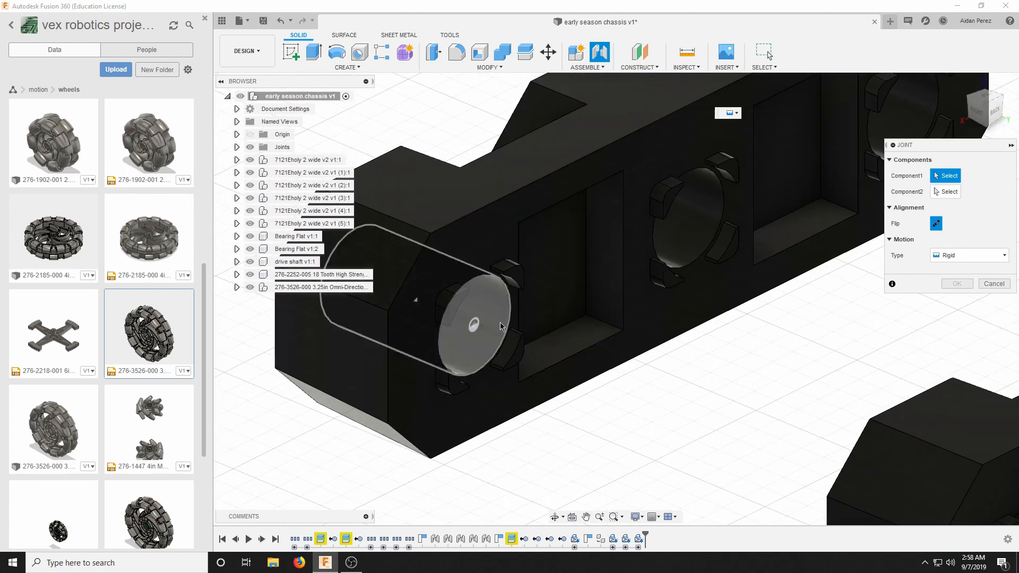
scroll(476, 323, up, 1)
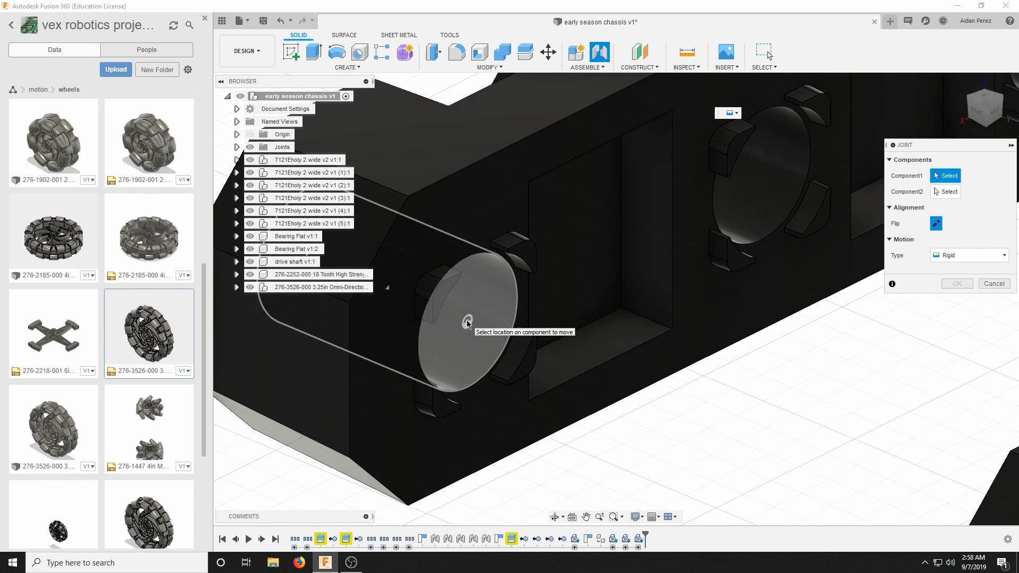
click(468, 323)
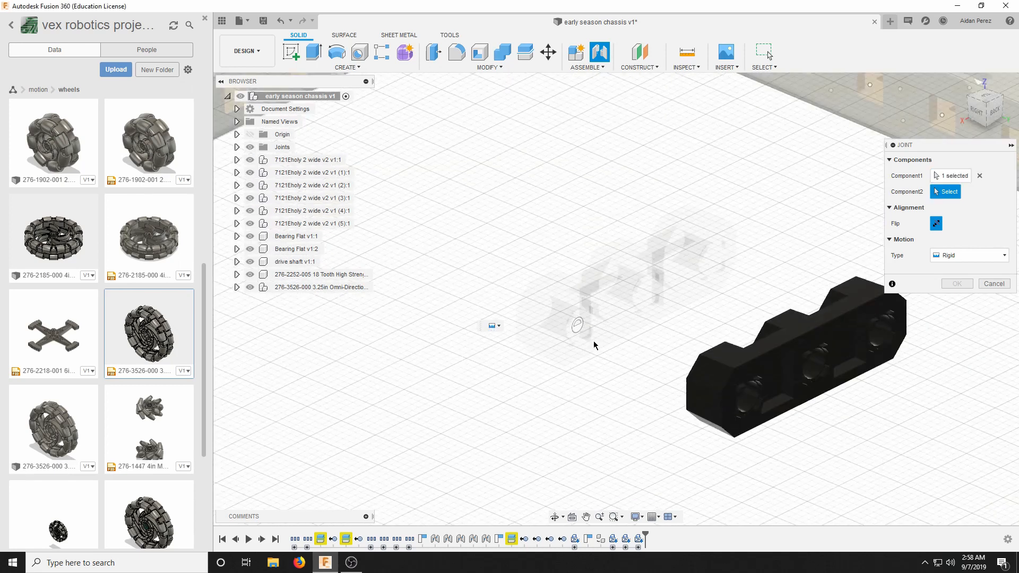
Set the joint's second location at the third middle-row hole from the end of the outermost front C-channel's web.
scroll(594, 342, down, 7)
mouse_move(979, 113)
mouse_down()
mouse_move(1013, 95)
mouse_move(1012, 104)
mouse_up()
scroll(458, 391, up, 1)
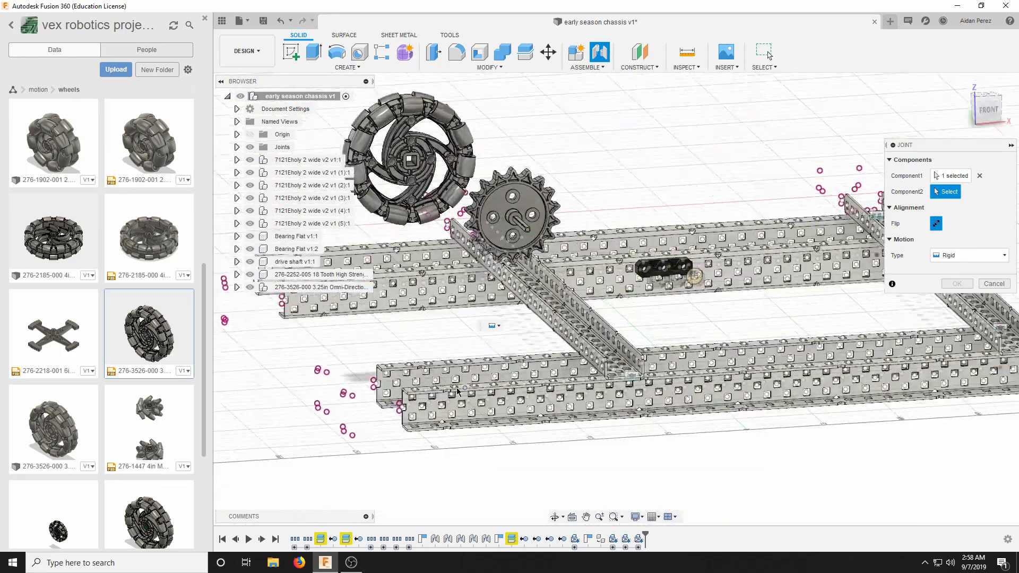
scroll(458, 391, up, 5)
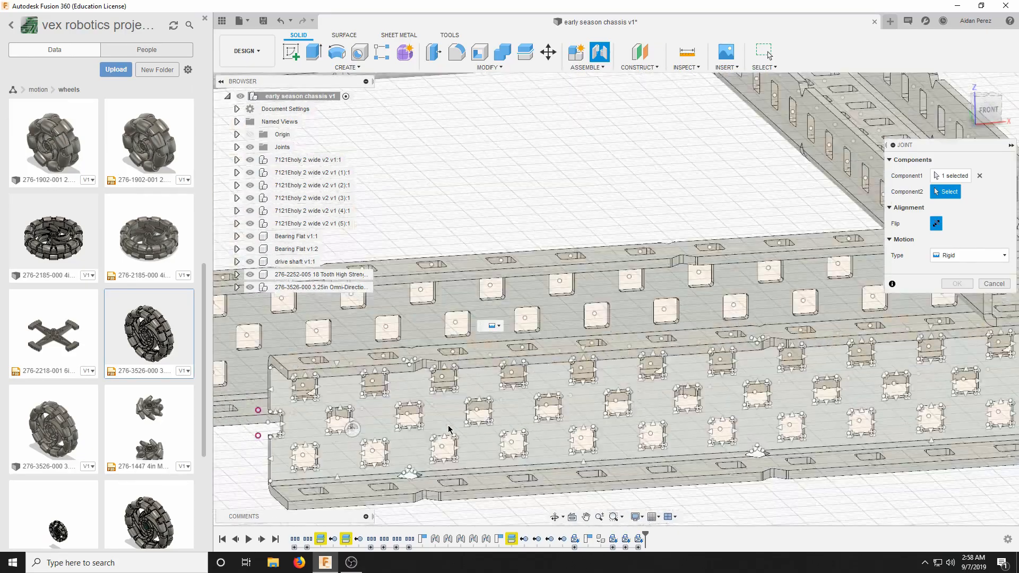
scroll(470, 414, up, 3)
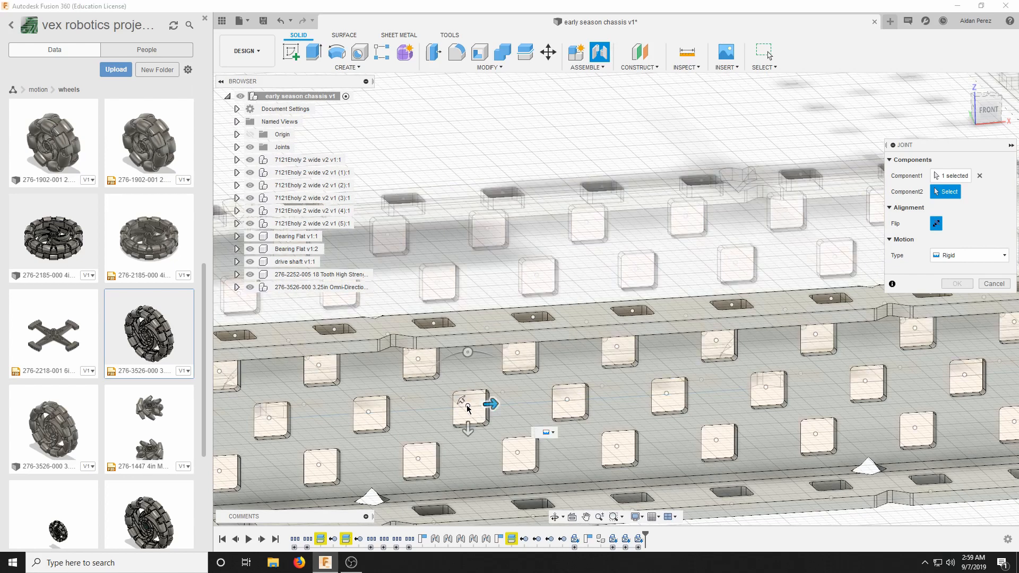
click(468, 409)
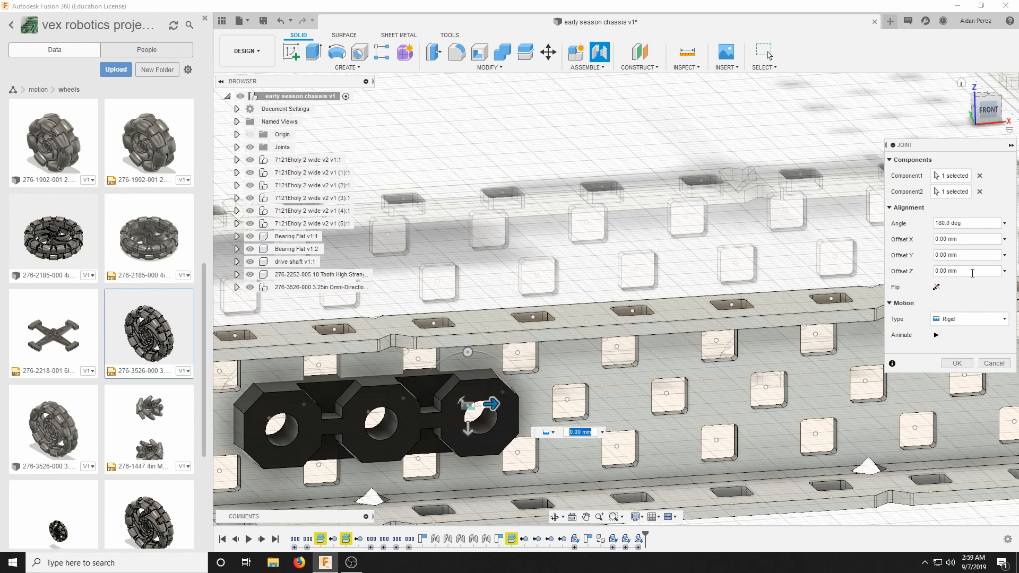
Inspect from the channel's open side and in the left view how the bearing flat seats against the web.
click(994, 116)
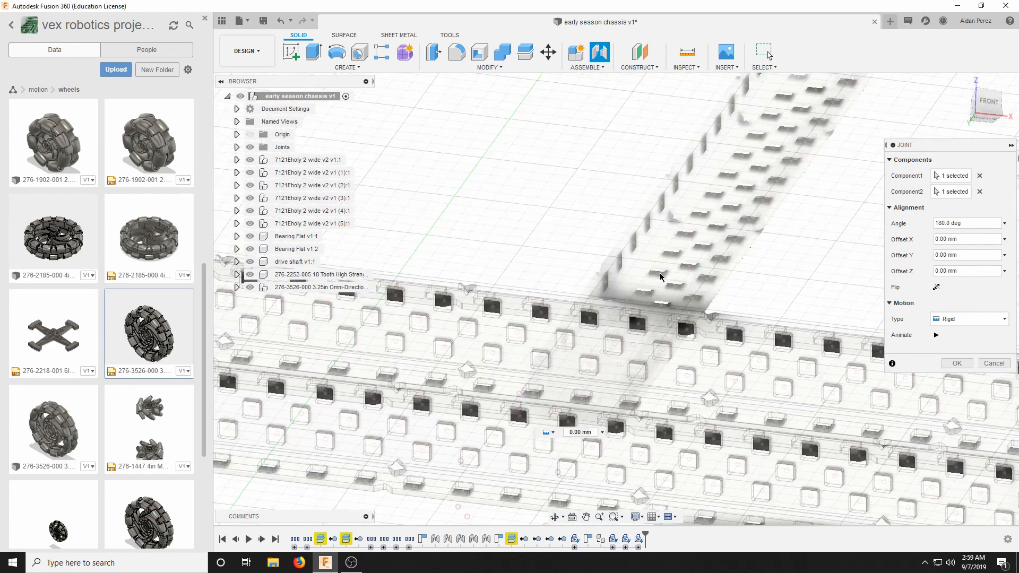
scroll(613, 186, up, 10)
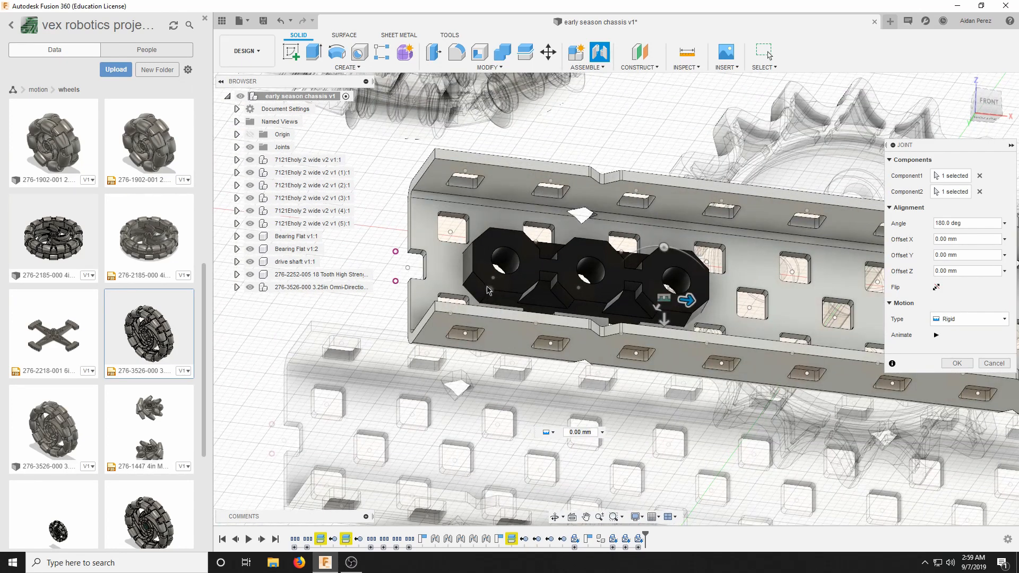
click(976, 112)
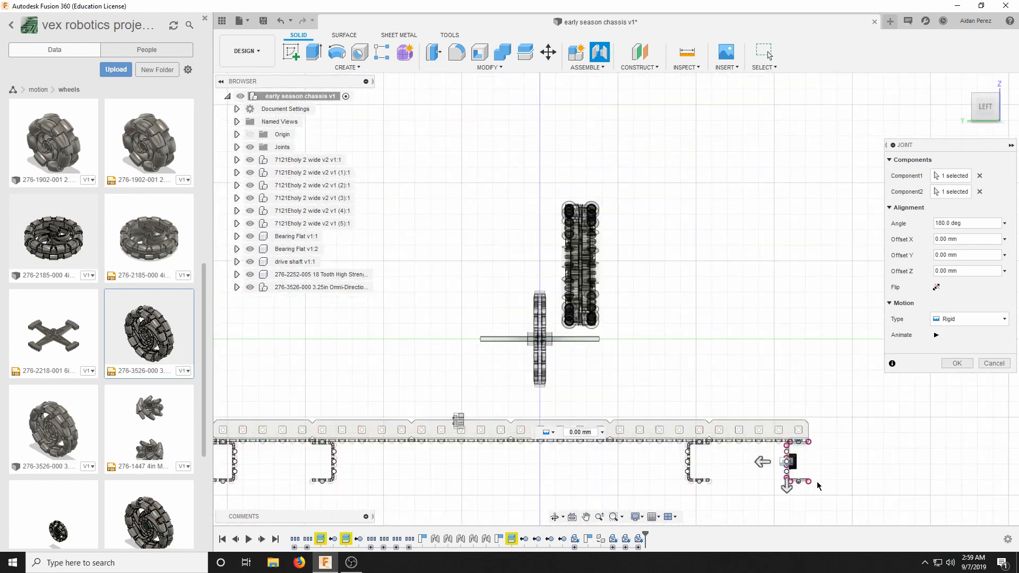
scroll(799, 484, up, 8)
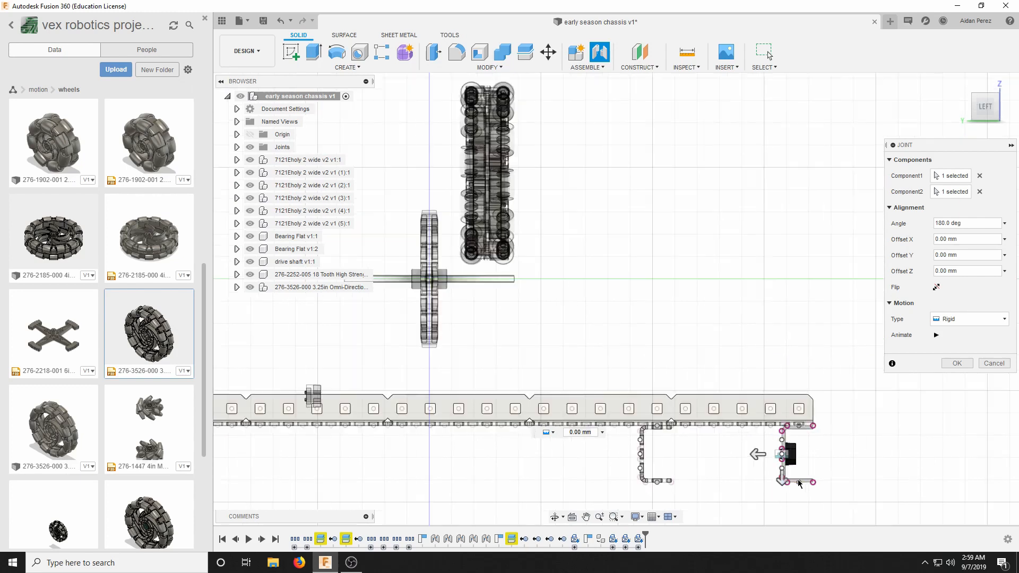
scroll(765, 387, up, 2)
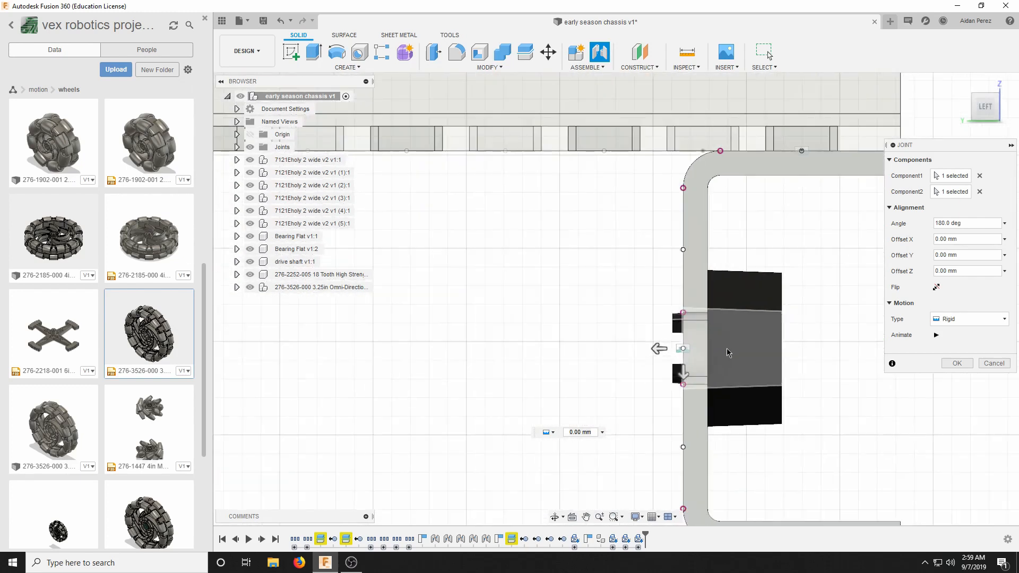
Set the joint's Z offset to -1.50 mm so the bearing flat moves into the outermost front C-channel's web.
scroll(667, 324, up, 2)
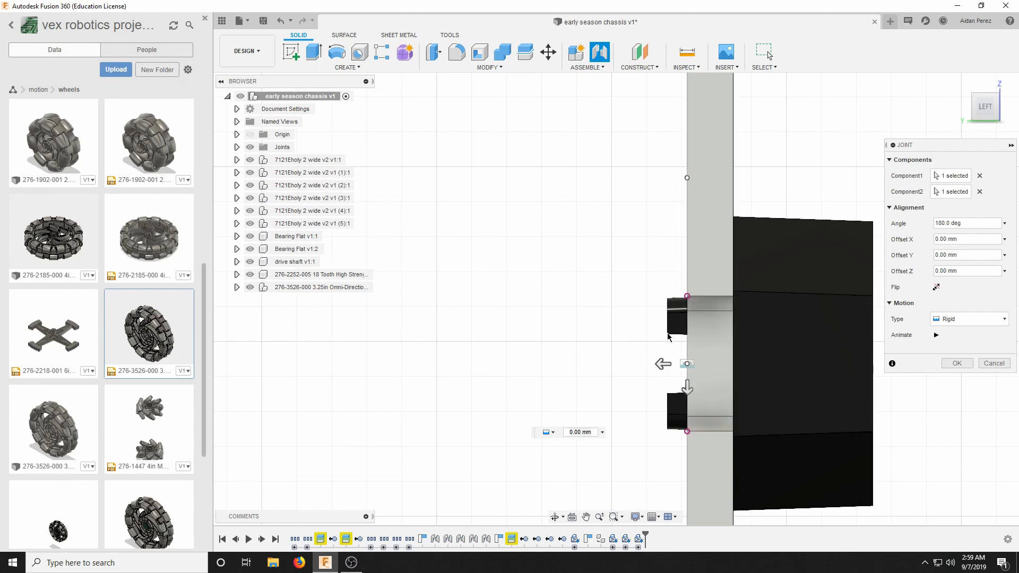
scroll(667, 336, down, 5)
scroll(706, 357, up, 4)
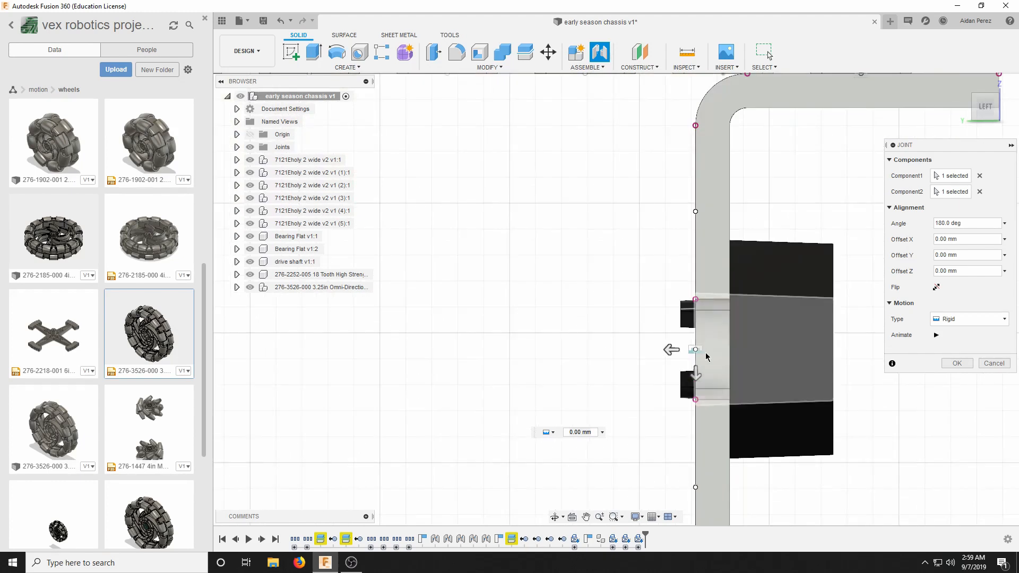
drag(671, 348, 694, 348)
scroll(692, 360, up, 1)
scroll(663, 348, down, 2)
scroll(663, 348, down, 2)
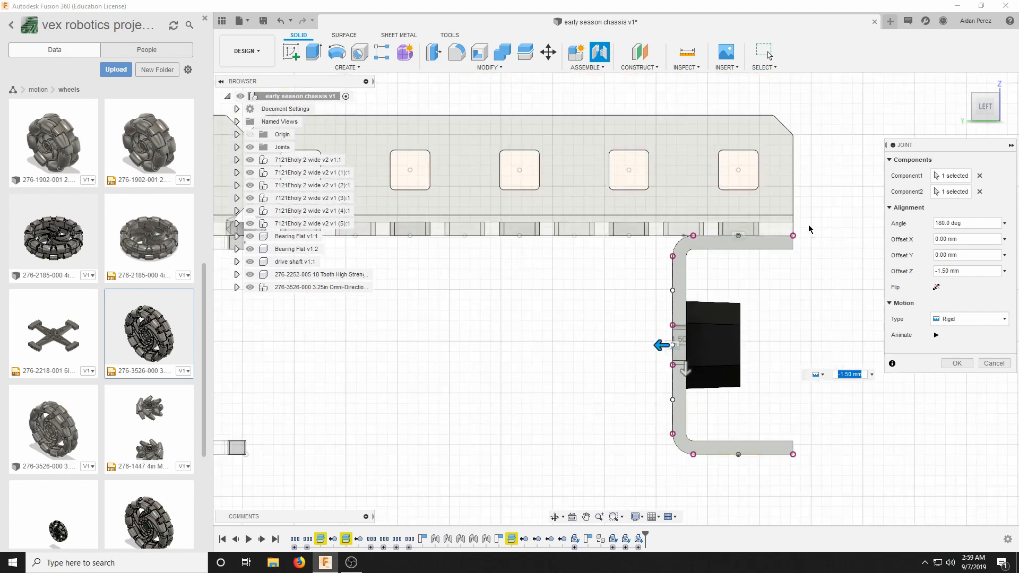
Check the offset bearing flat's seating against the web and accept the rigid joint.
scroll(780, 237, up, 2)
scroll(728, 334, down, 3)
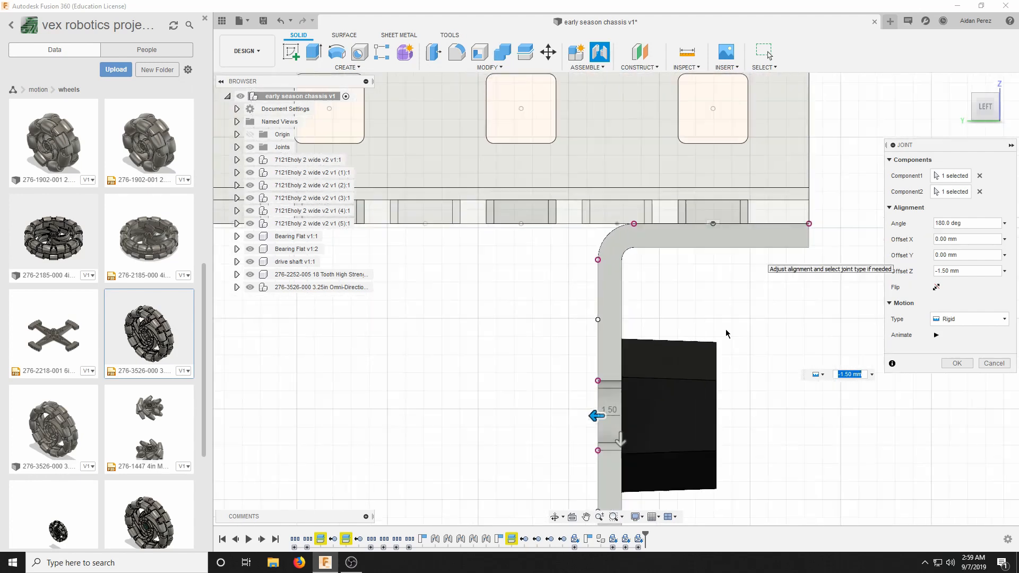
scroll(712, 377, up, 2)
scroll(712, 377, up, 3)
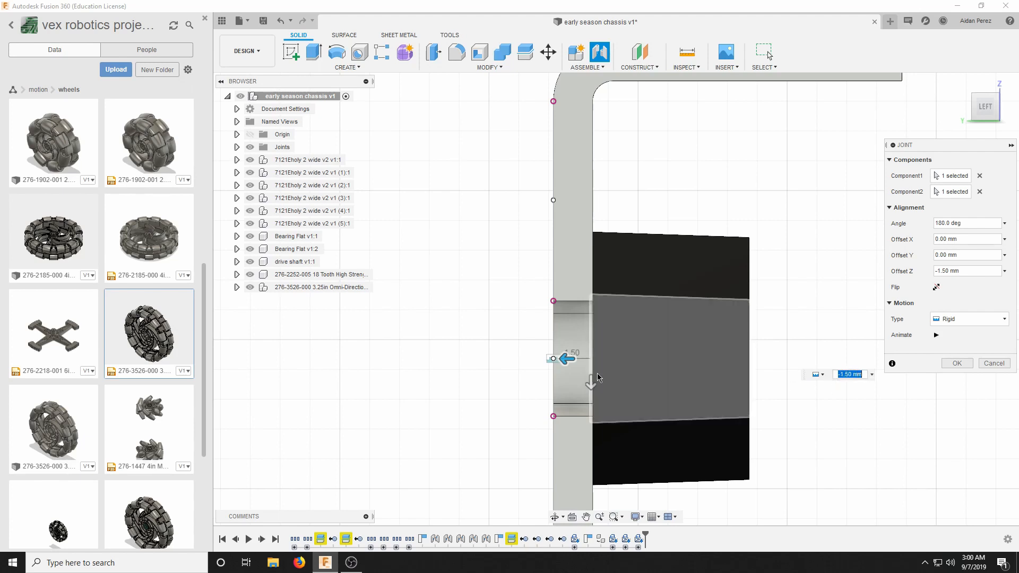
scroll(564, 287, down, 2)
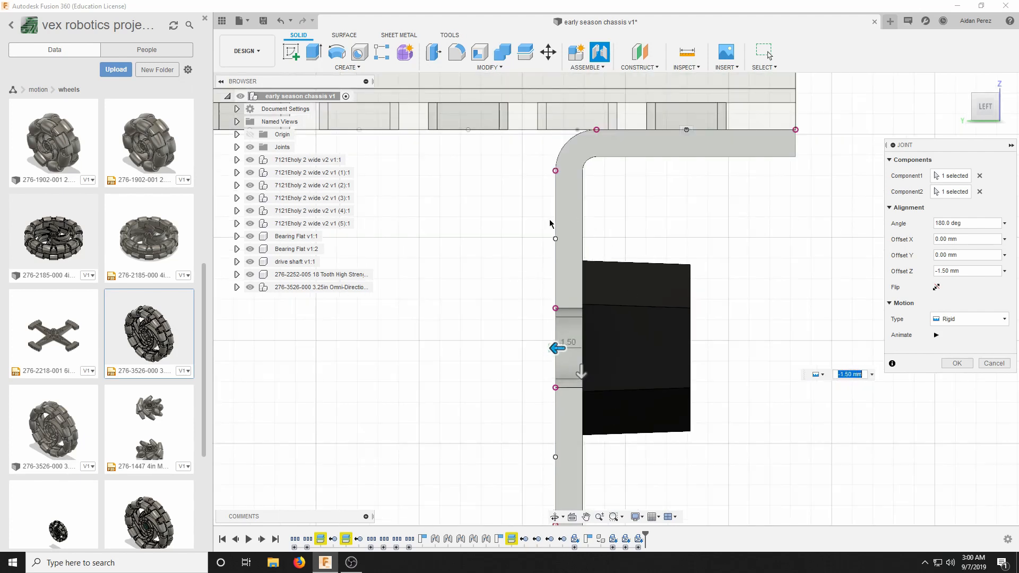
scroll(553, 217, down, 1)
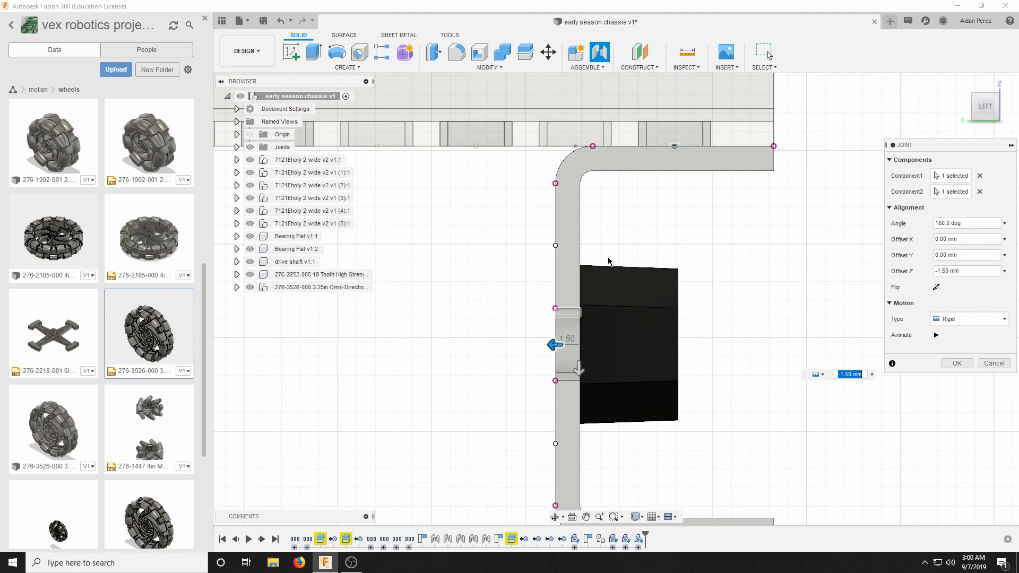
scroll(927, 376, down, 2)
click(957, 363)
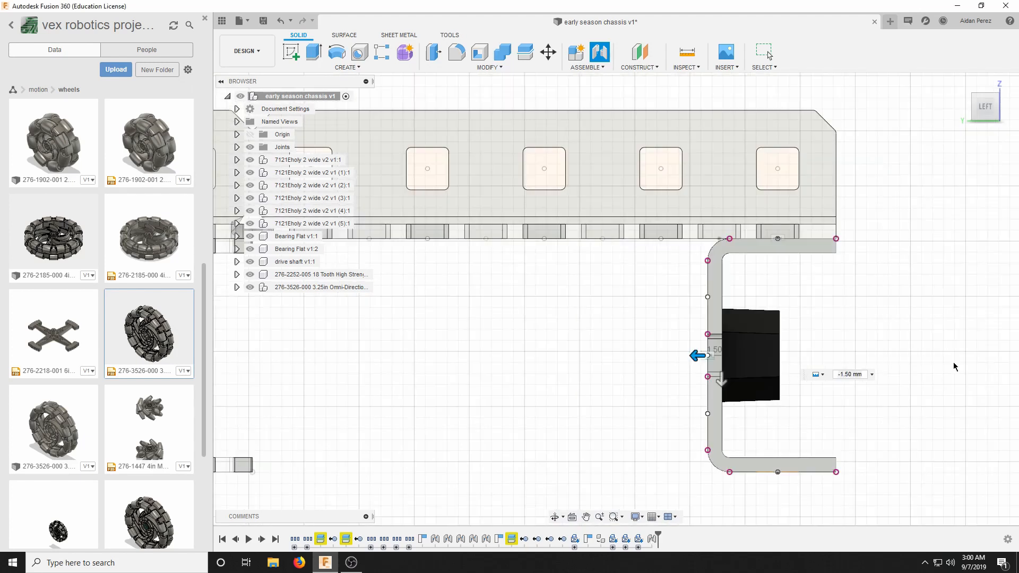
Start another rigid joint with its first location at the centre of the loose second bearing flat's end hole.
scroll(951, 364, down, 8)
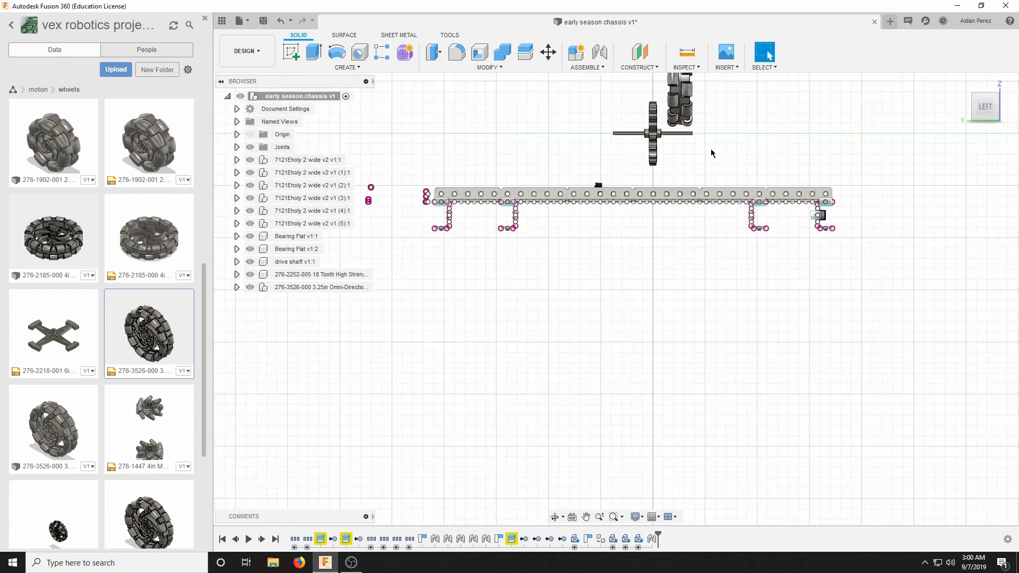
click(980, 109)
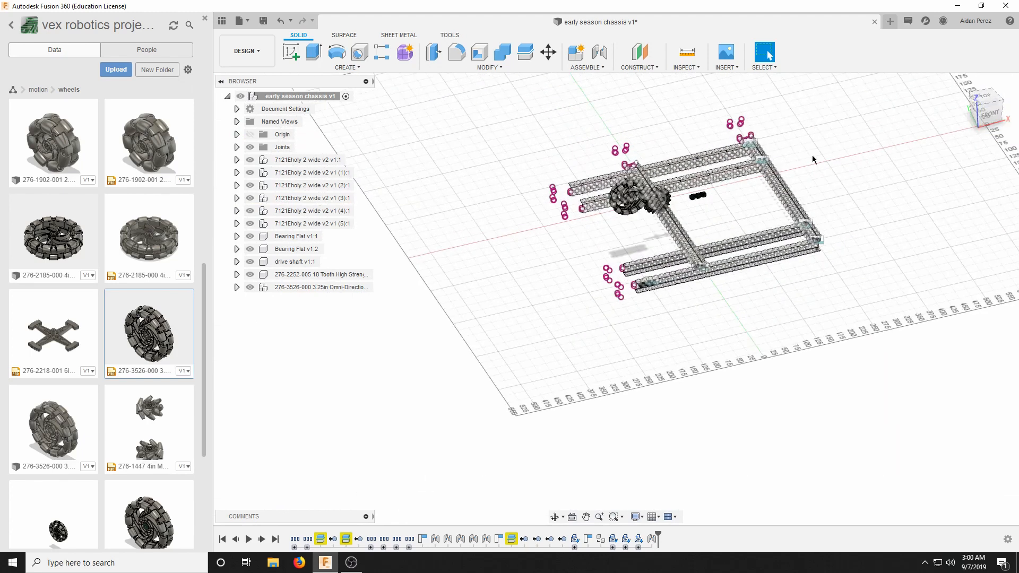
click(584, 67)
drag(984, 123, 905, 121)
scroll(616, 136, up, 3)
scroll(531, 143, down, 3)
scroll(531, 143, up, 10)
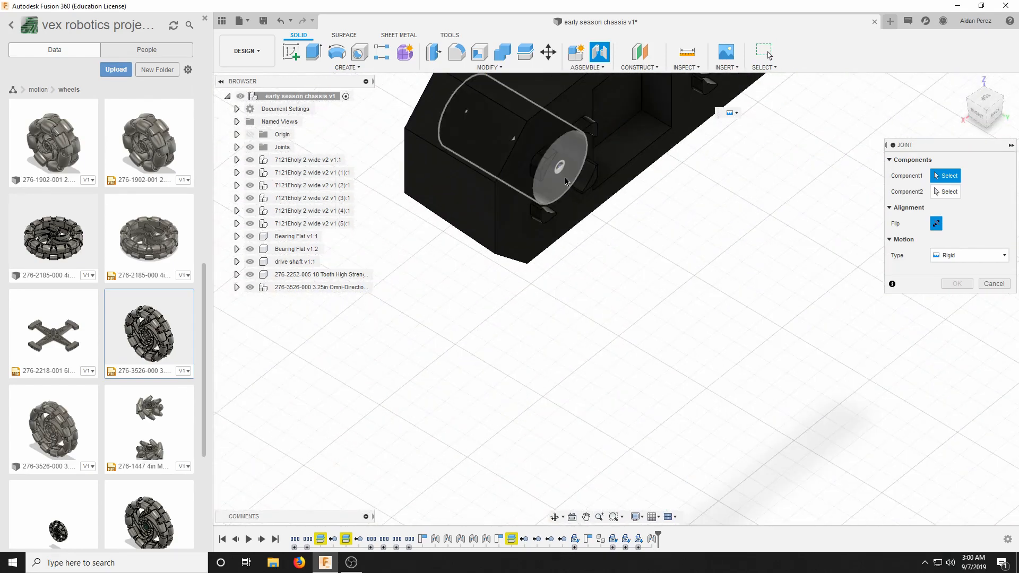
click(565, 178)
Join the second bearing flat to the third upper-row web hole from the inner front C-channel's end, with a Z offset of -1.5 mm.
scroll(561, 176, down, 10)
scroll(559, 176, down, 3)
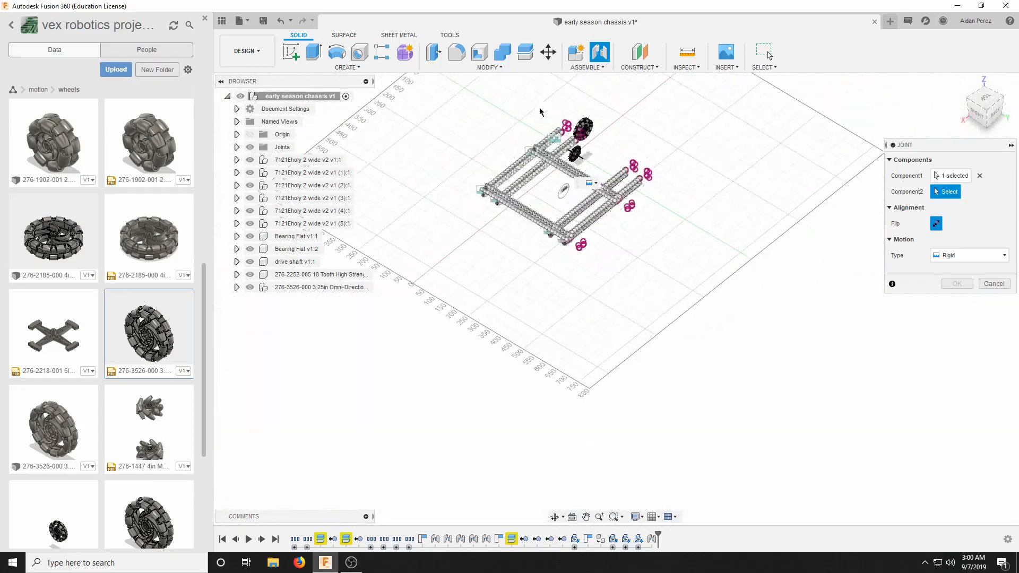
scroll(542, 112, up, 8)
click(977, 108)
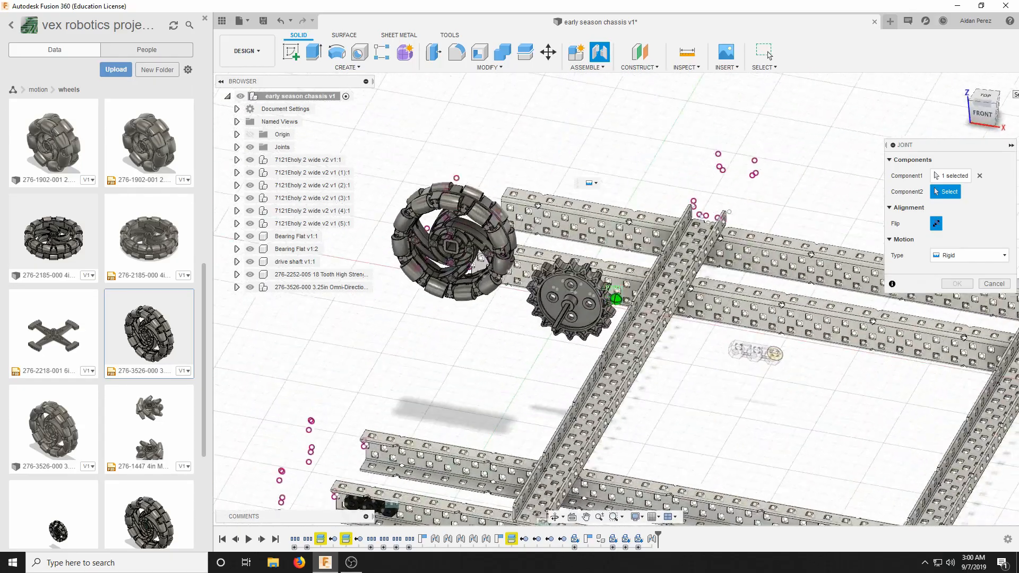
scroll(462, 465, up, 6)
scroll(461, 465, up, 3)
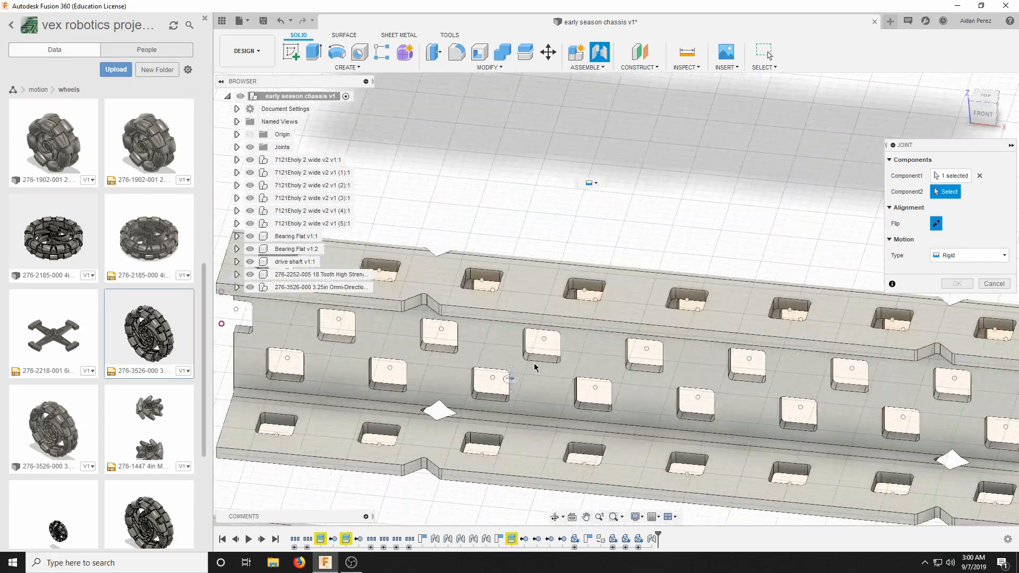
click(546, 337)
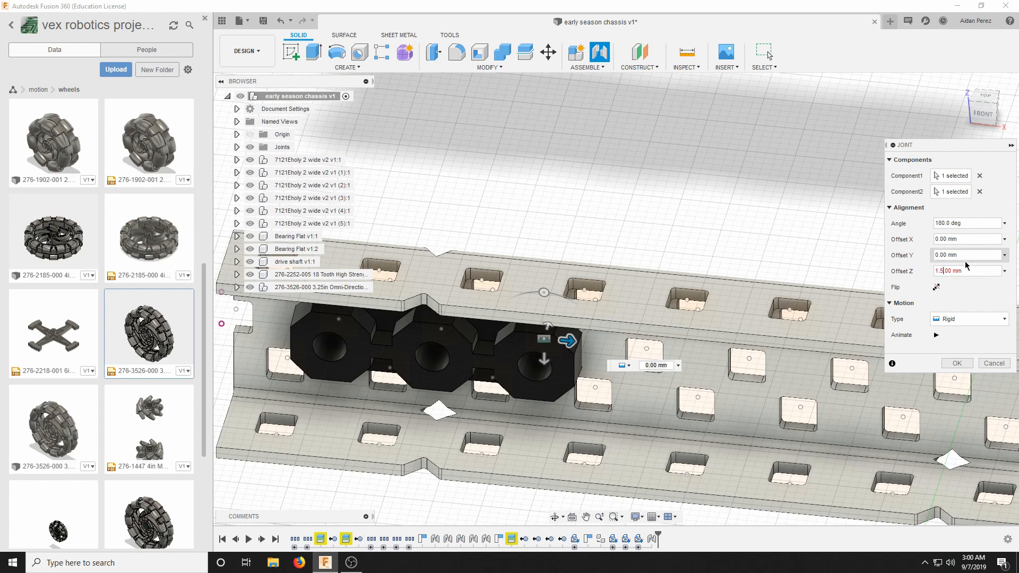
key(Return)
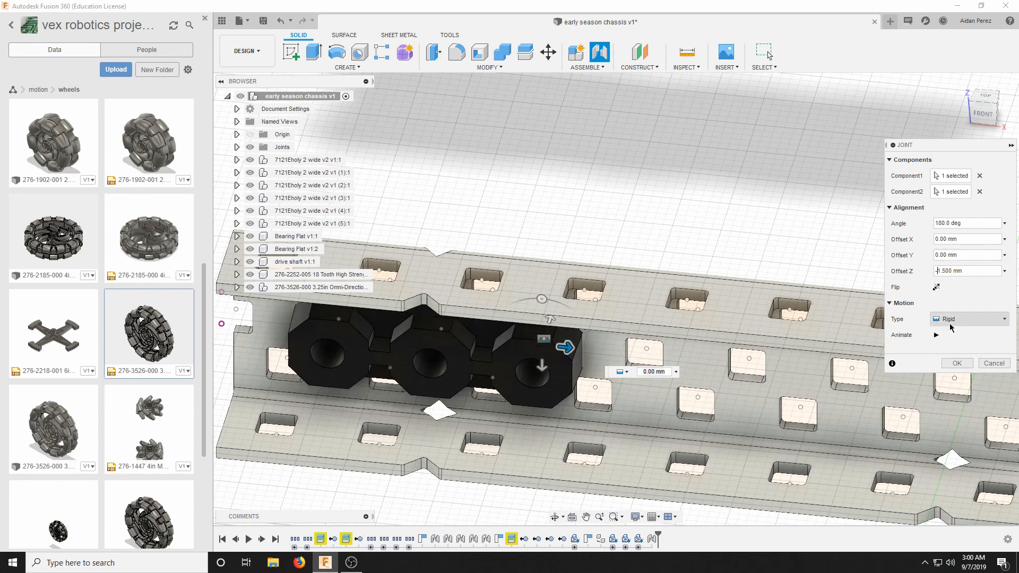
click(958, 364)
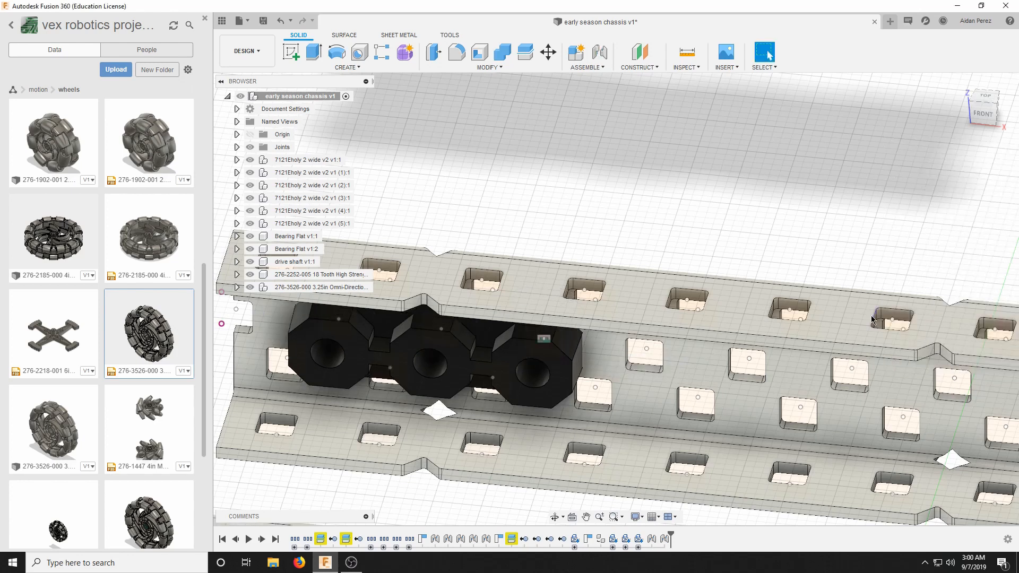
Examine how the two mounted bearing flats line up across the parallel front C-channels.
scroll(751, 341, down, 5)
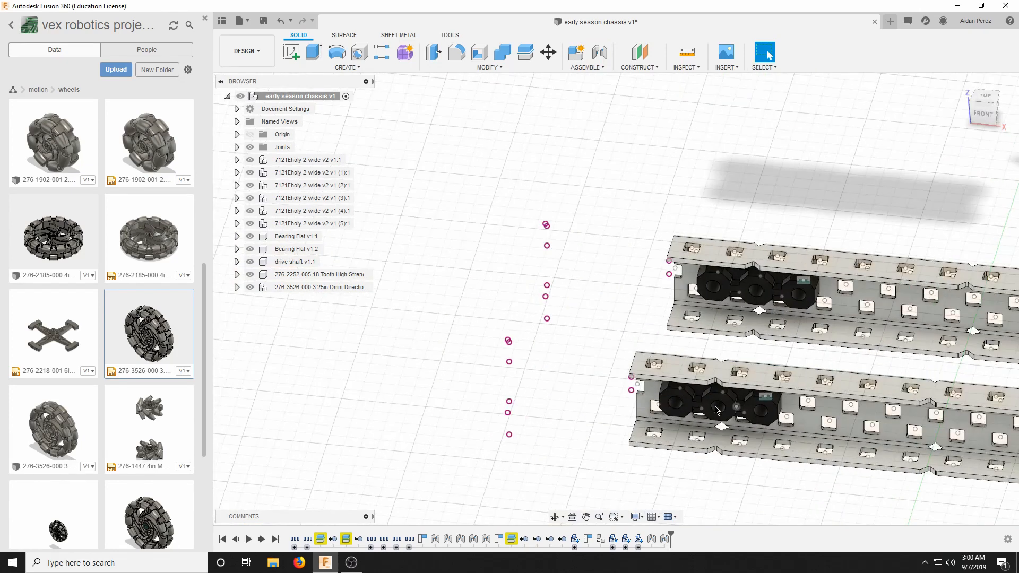
scroll(750, 341, down, 5)
scroll(608, 375, up, 6)
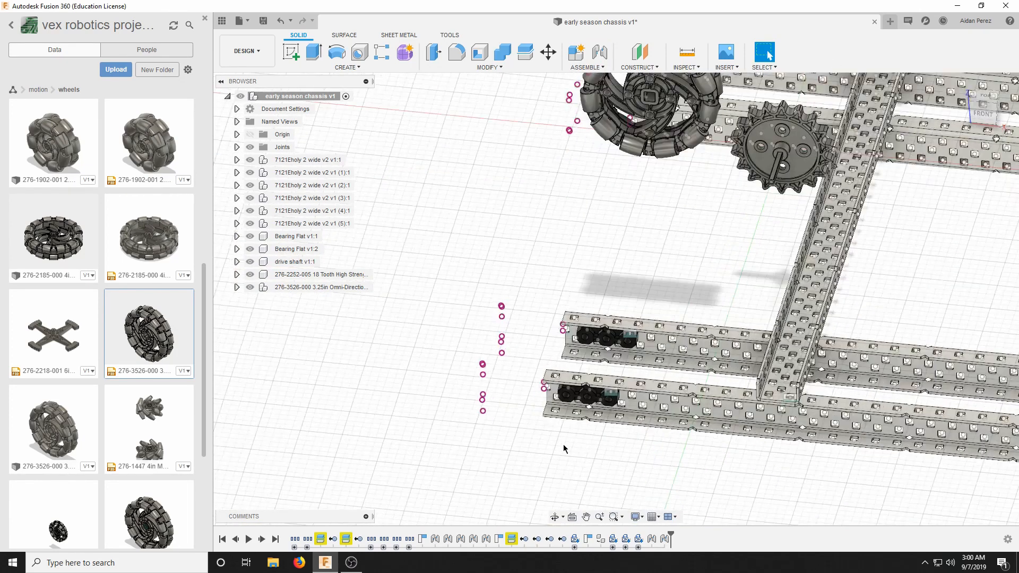
scroll(607, 373, up, 2)
scroll(691, 367, down, 6)
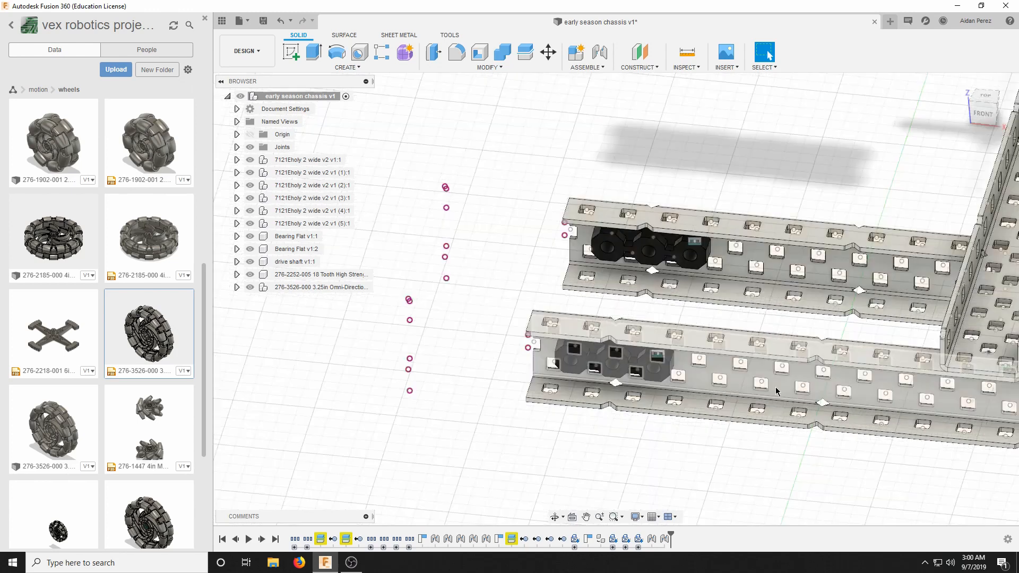
scroll(781, 359, up, 4)
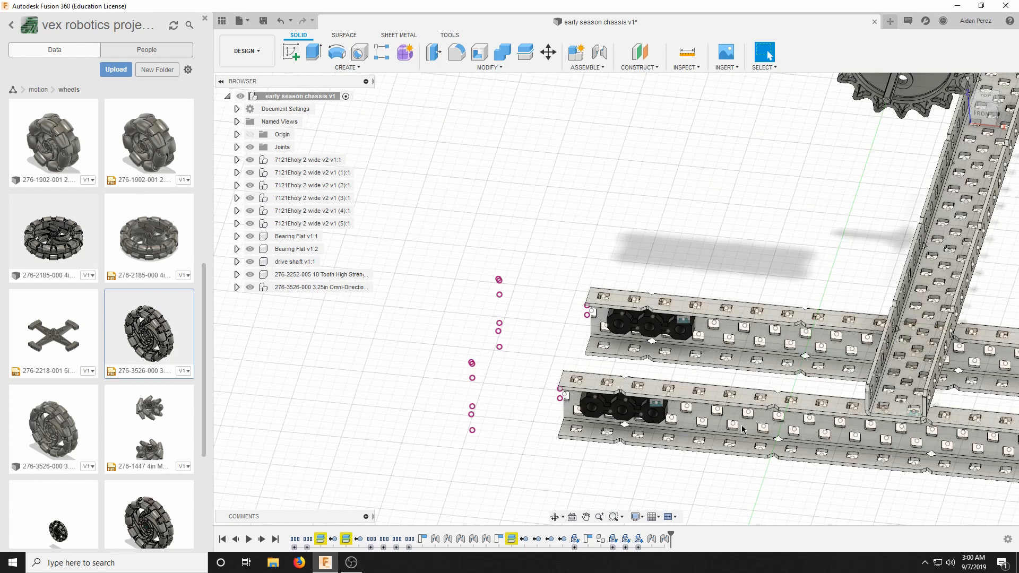
scroll(771, 372, down, 3)
Start a Revolute joint and set its first location at the centre of the drive shaft's end face.
click(587, 68)
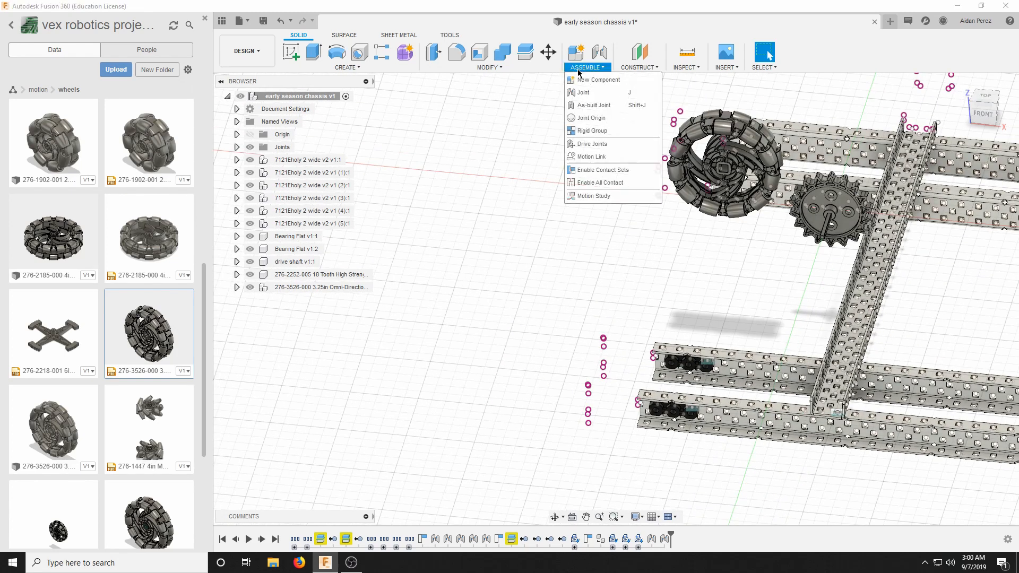
click(589, 93)
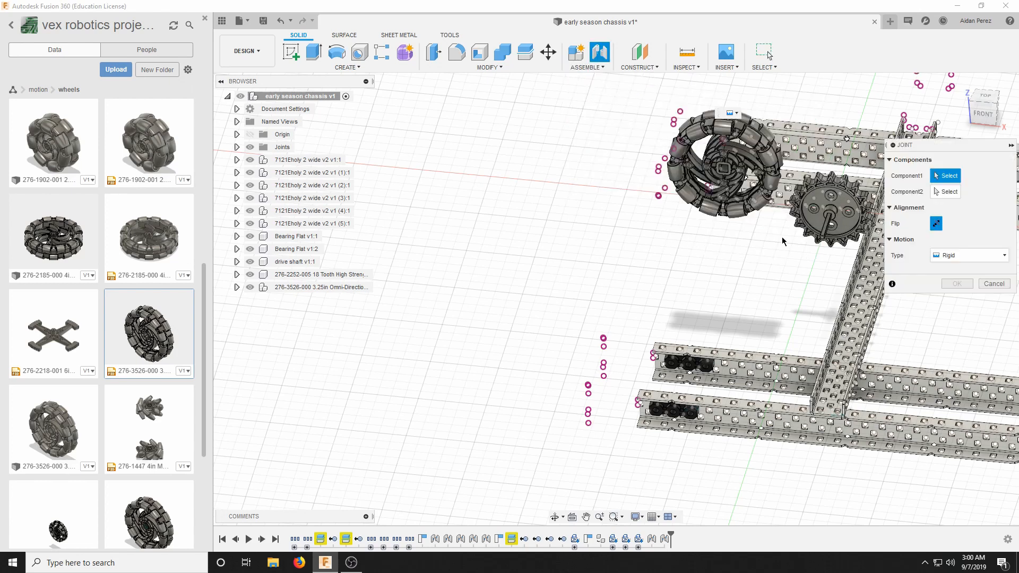
scroll(737, 237, up, 2)
scroll(636, 282, down, 2)
scroll(580, 297, down, 2)
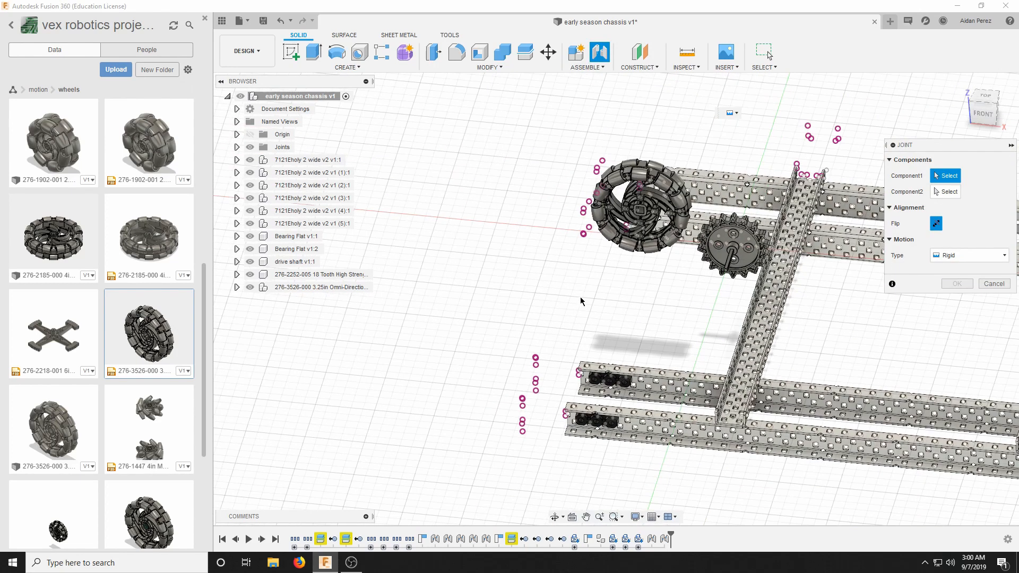
scroll(752, 297, up, 2)
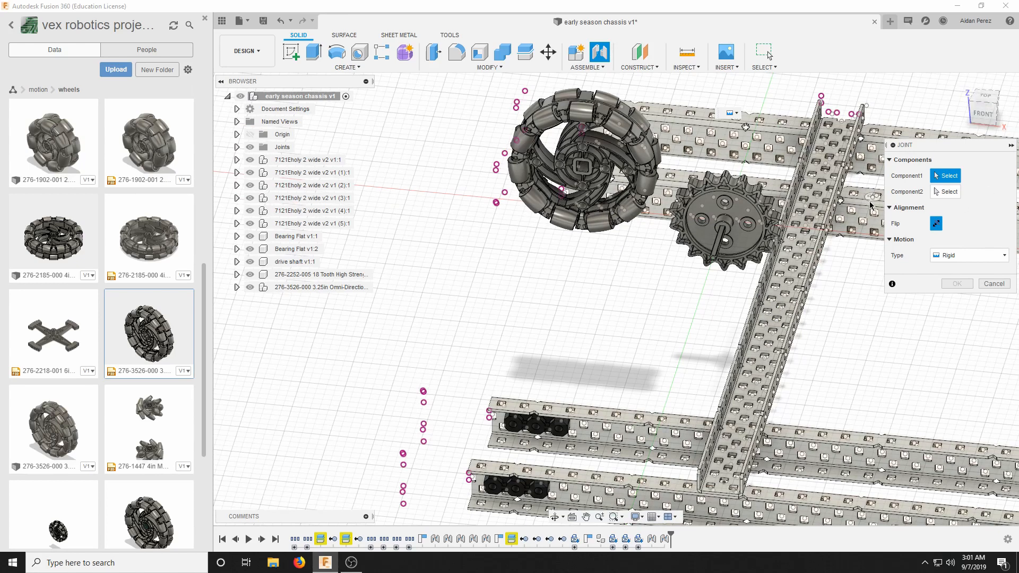
click(965, 262)
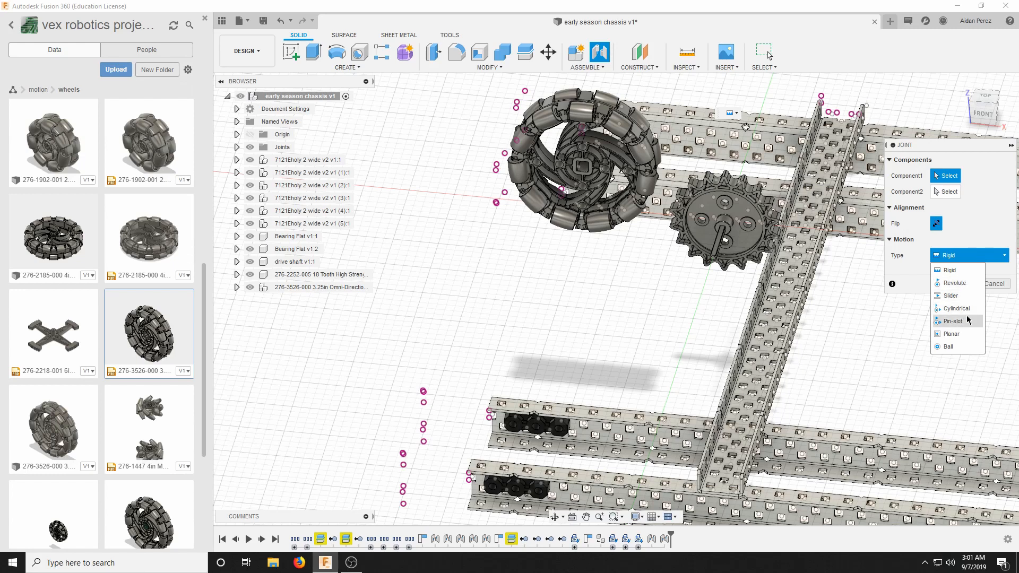
click(959, 283)
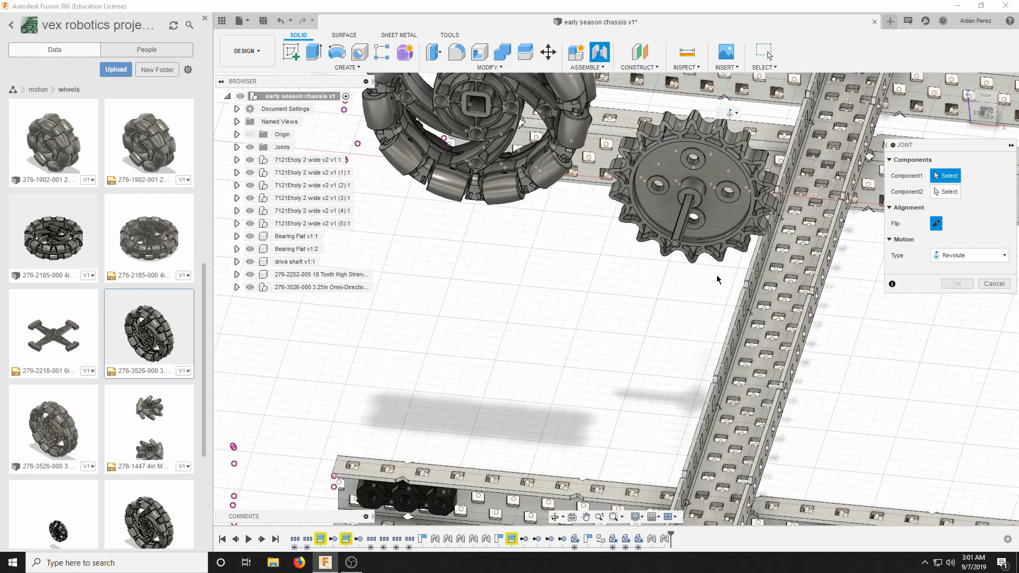
scroll(717, 275, up, 10)
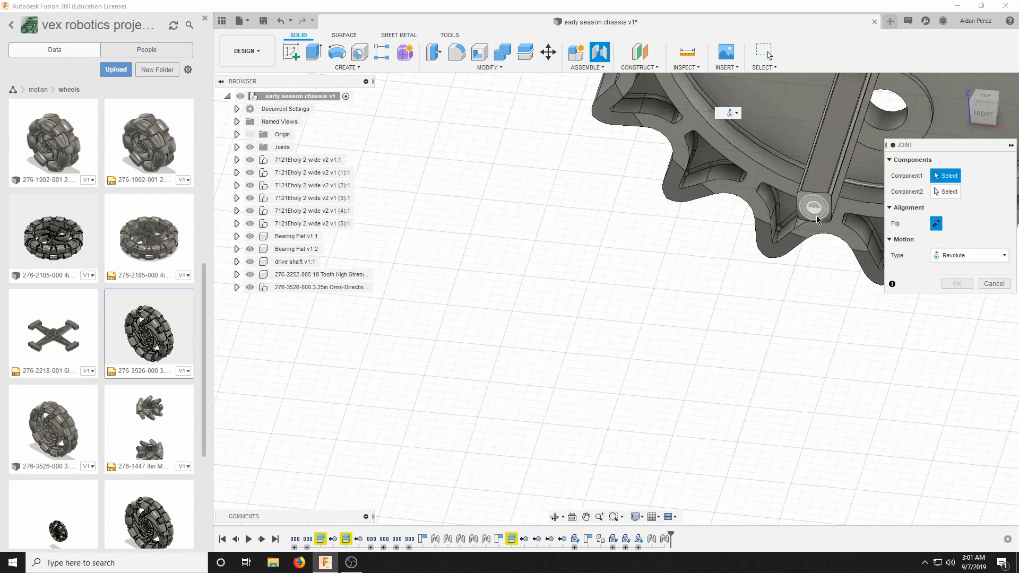
scroll(817, 215, up, 5)
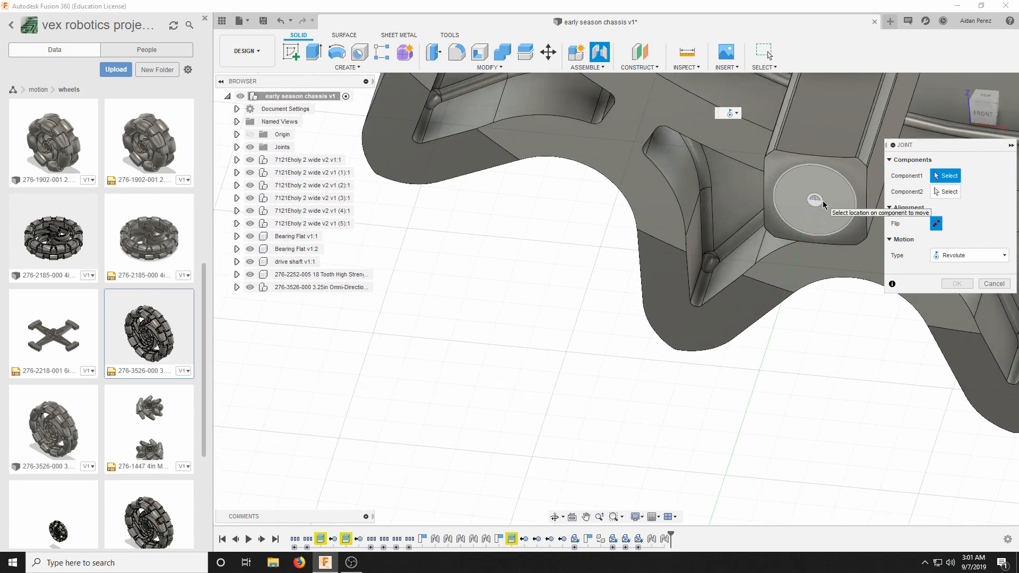
click(824, 205)
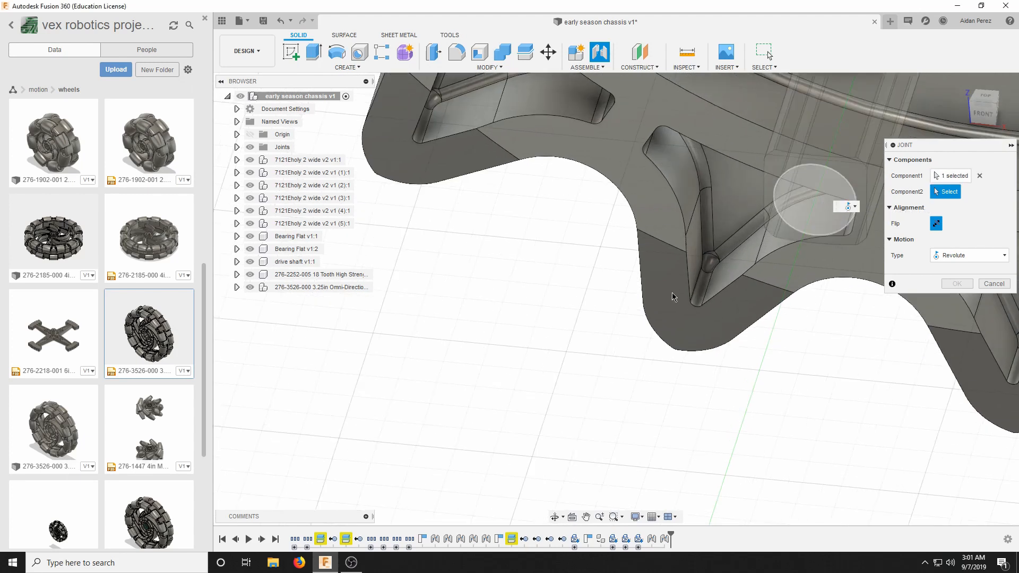
Set the revolute joint's second location at the centre of the middle hole in the outermost C-channel's bearing flat.
scroll(672, 292, down, 15)
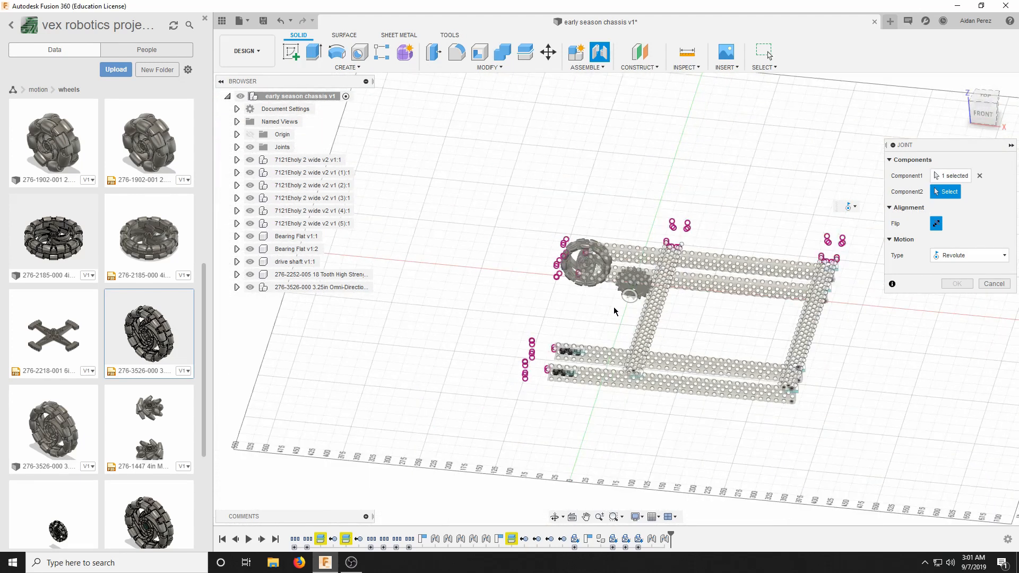
scroll(544, 405, up, 12)
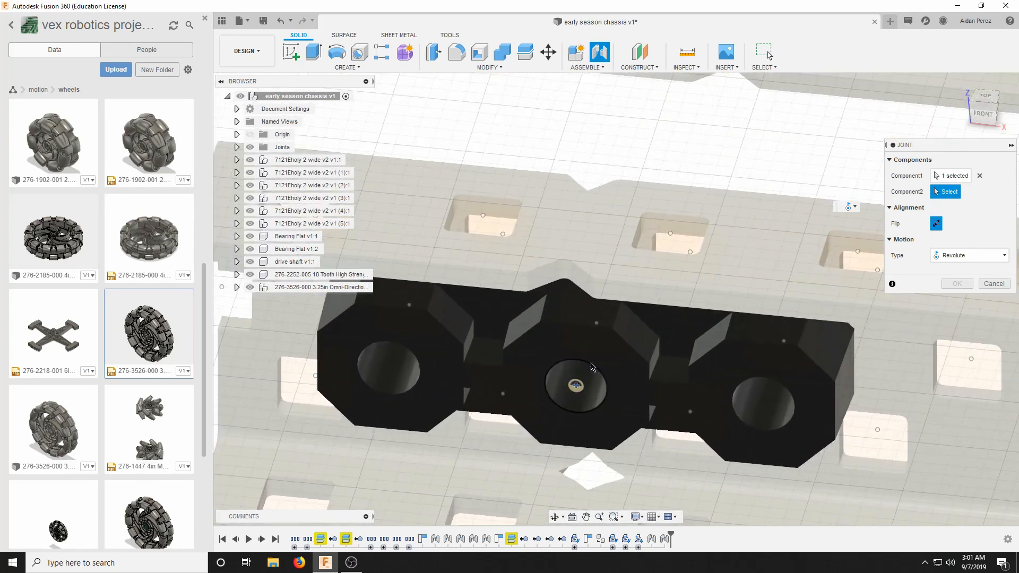
scroll(538, 420, up, 4)
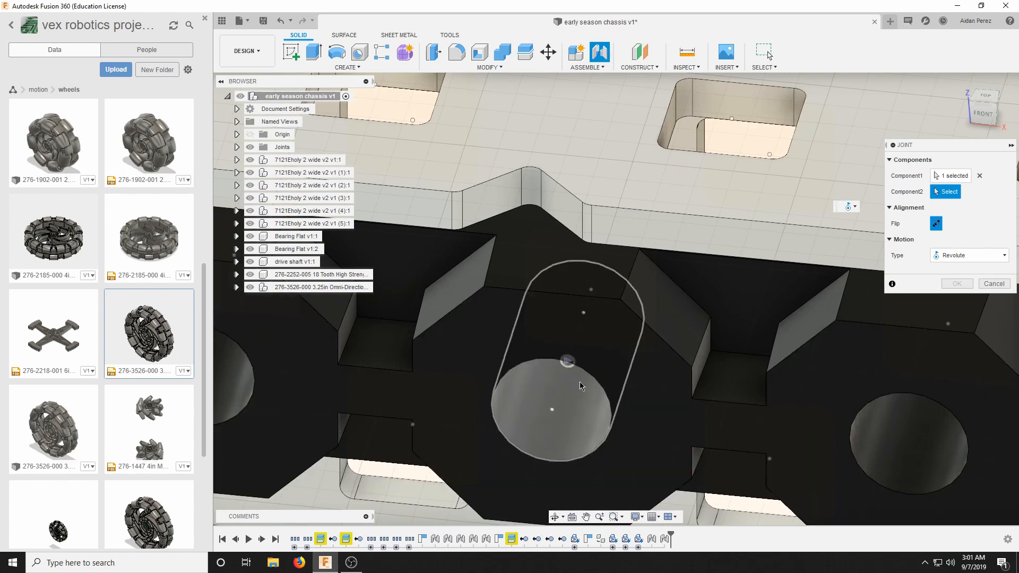
click(555, 409)
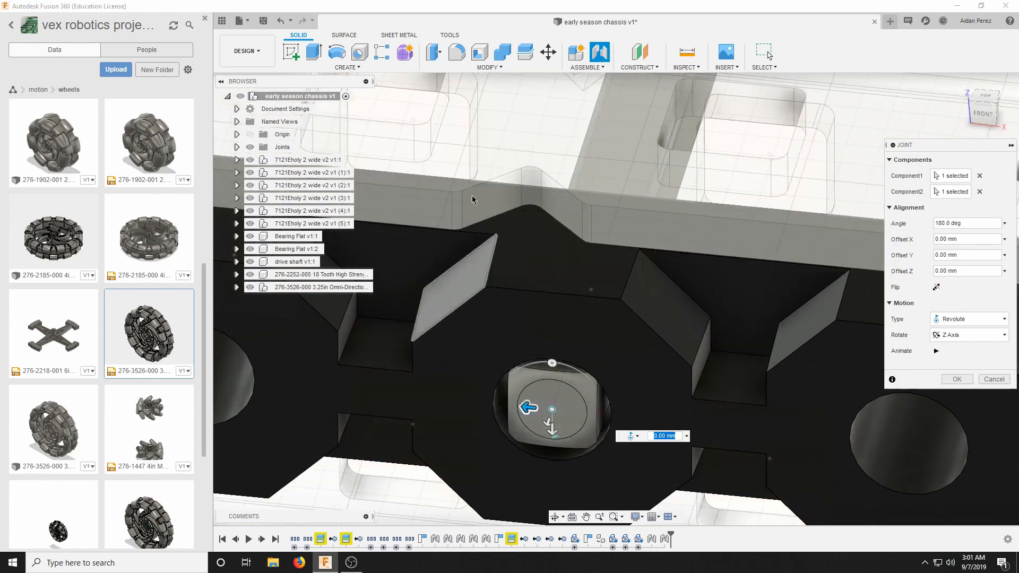
scroll(604, 236, down, 4)
scroll(563, 185, up, 1)
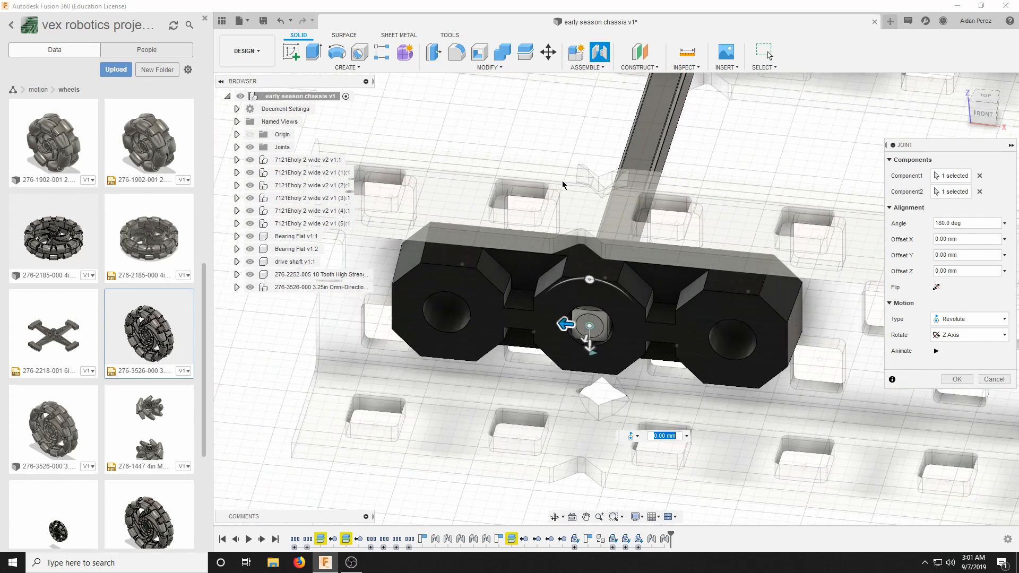
Accept the drive shaft's revolute joint and test its rotation, returning the joint angle to 0 degrees.
click(948, 377)
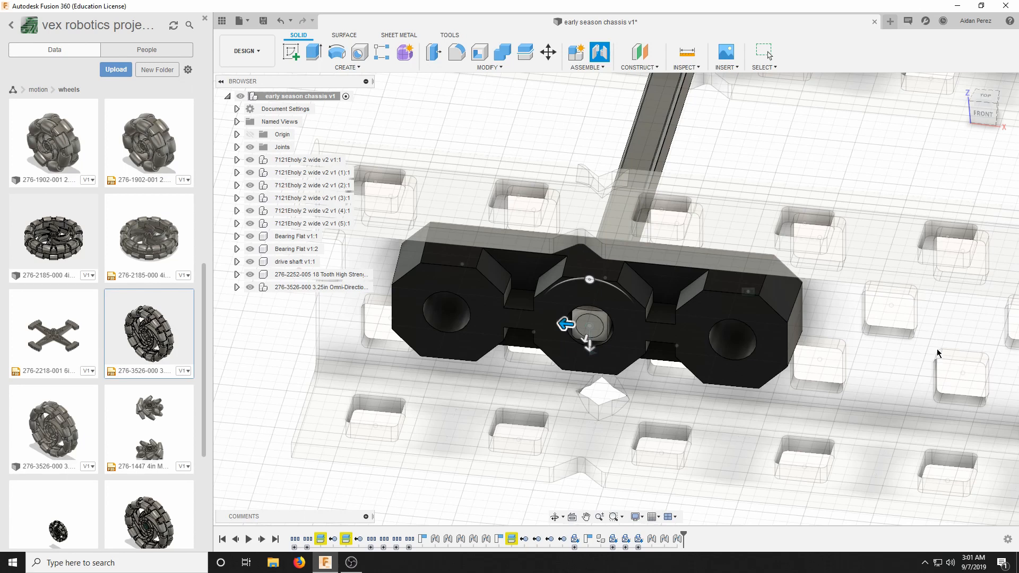
key(Escape)
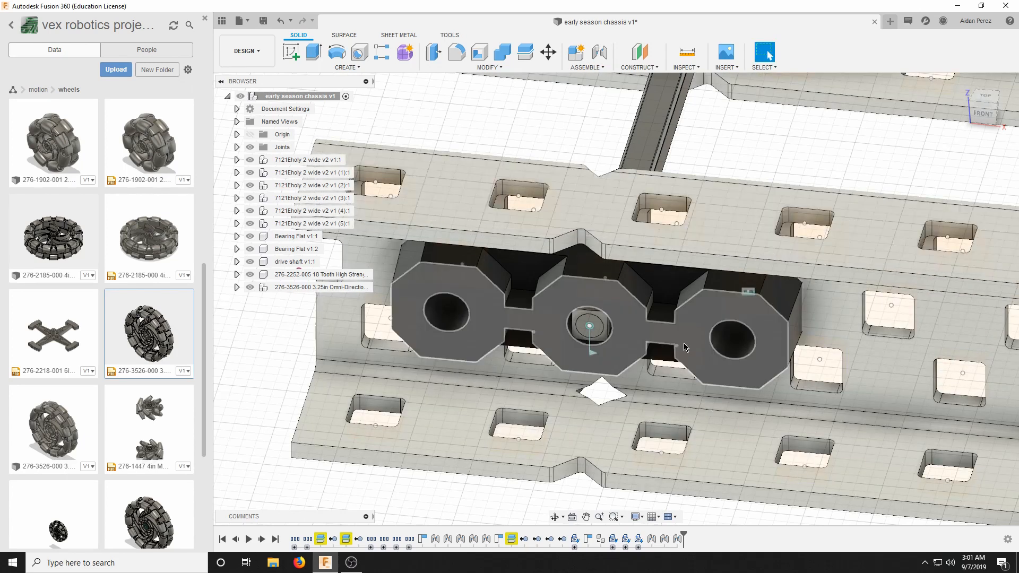
click(593, 357)
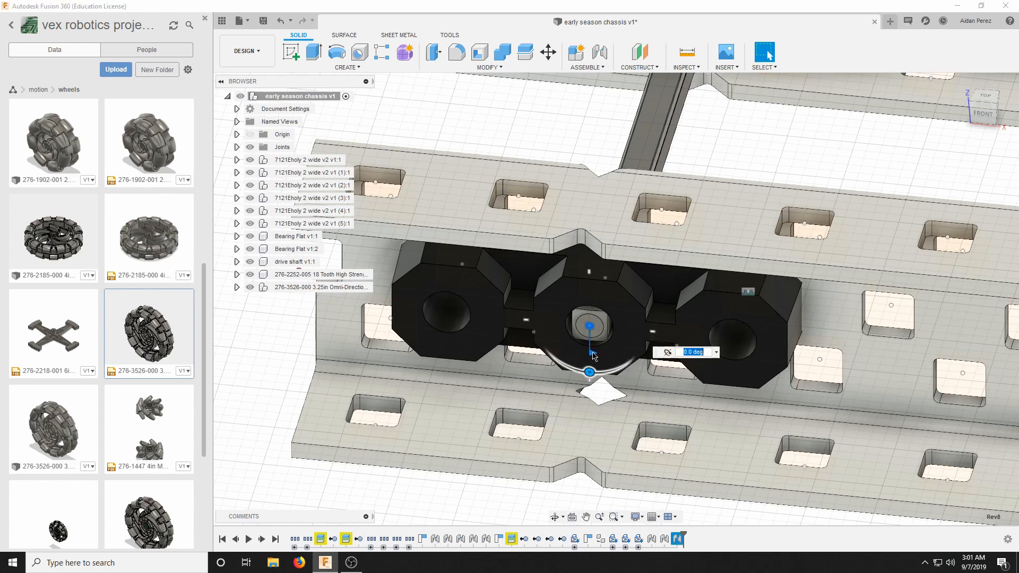
drag(568, 365, 615, 369)
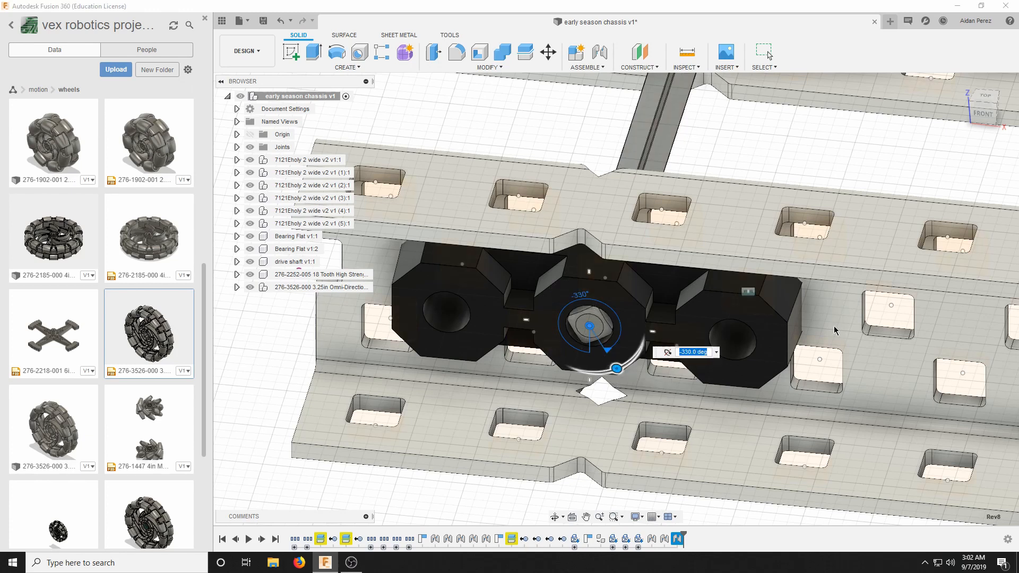
text(0)
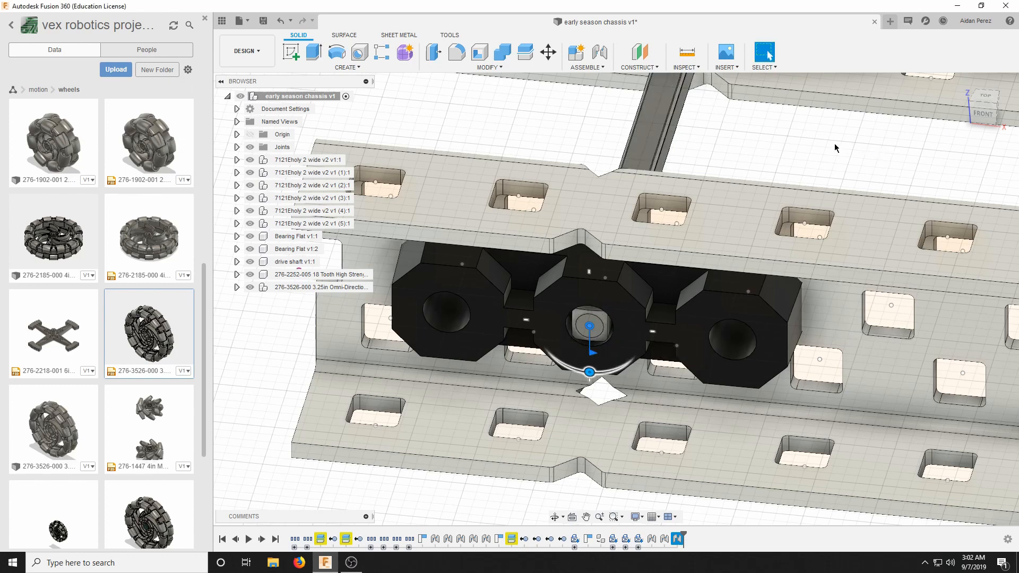
key(Return)
Examine the positions of the loose sprocket and omni wheel relative to the mounted drive shaft and chassis frame.
scroll(684, 155, down, 8)
scroll(684, 155, up, 8)
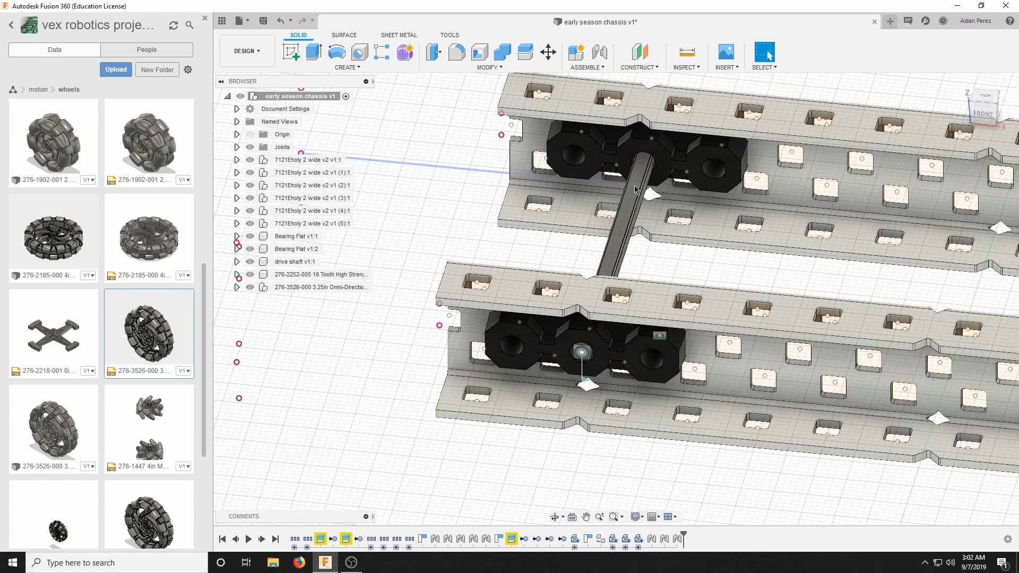
scroll(639, 208, down, 3)
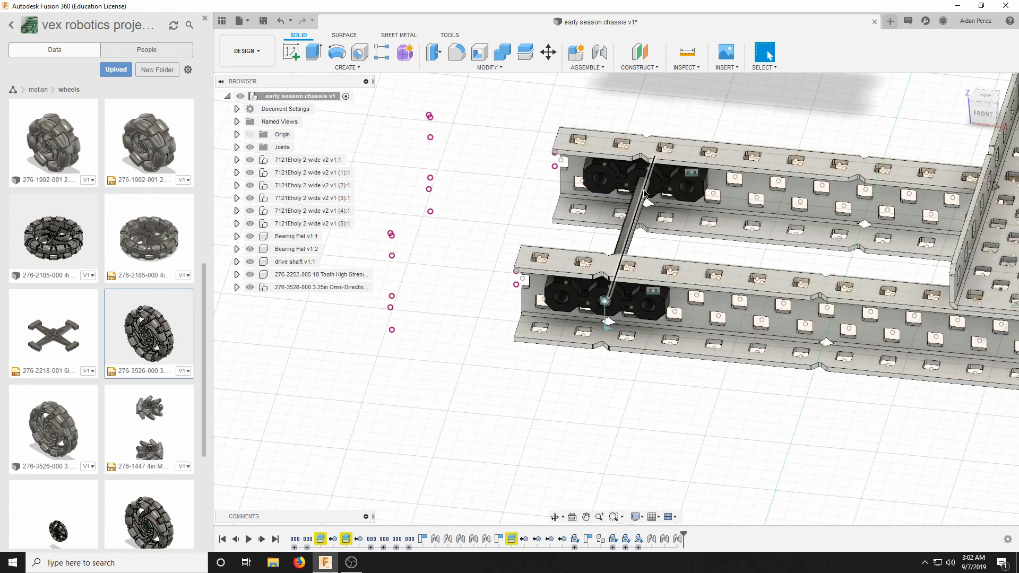
scroll(644, 196, down, 5)
scroll(714, 209, up, 1)
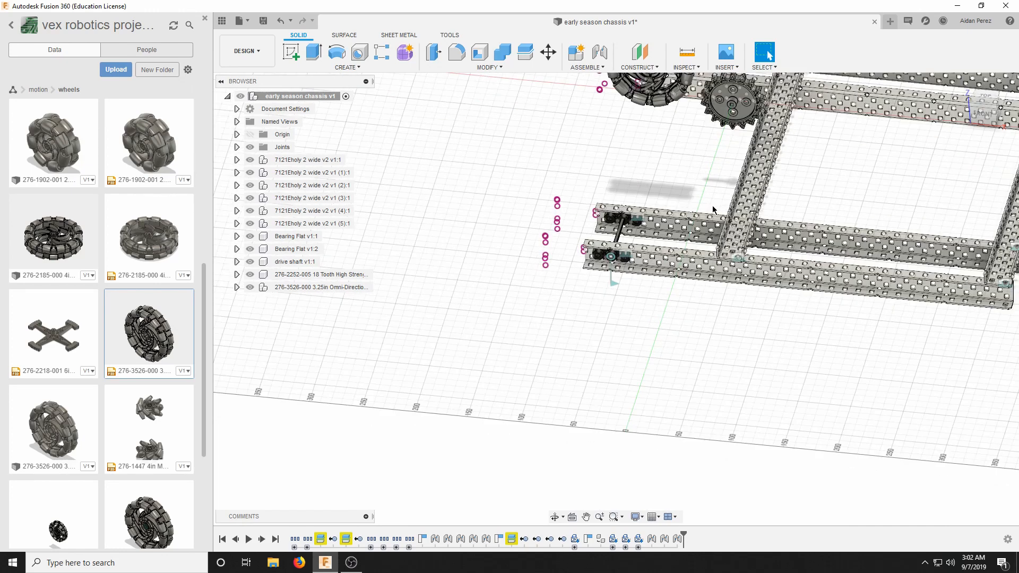
scroll(722, 170, down, 3)
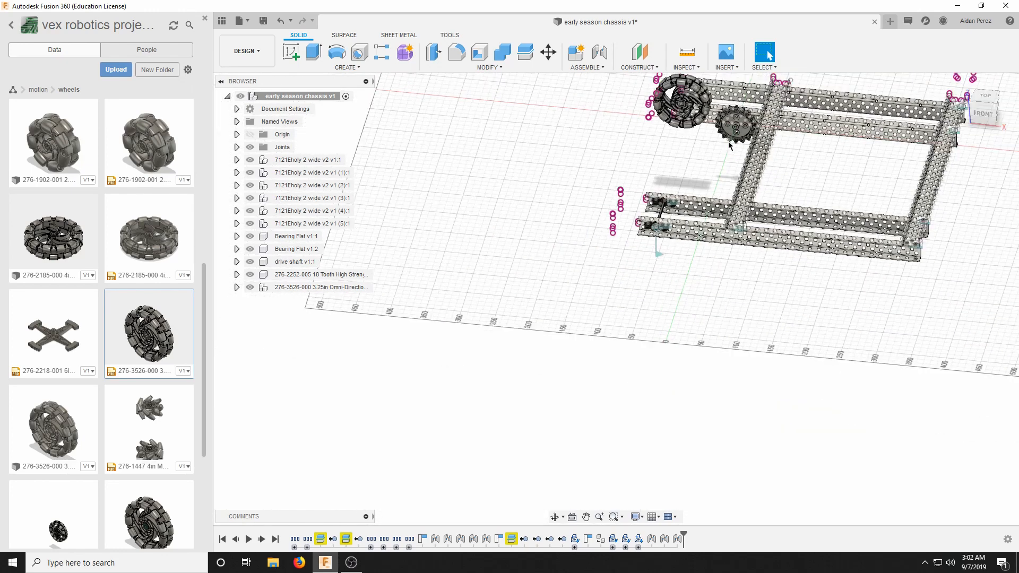
scroll(735, 110, up, 5)
scroll(598, 221, down, 4)
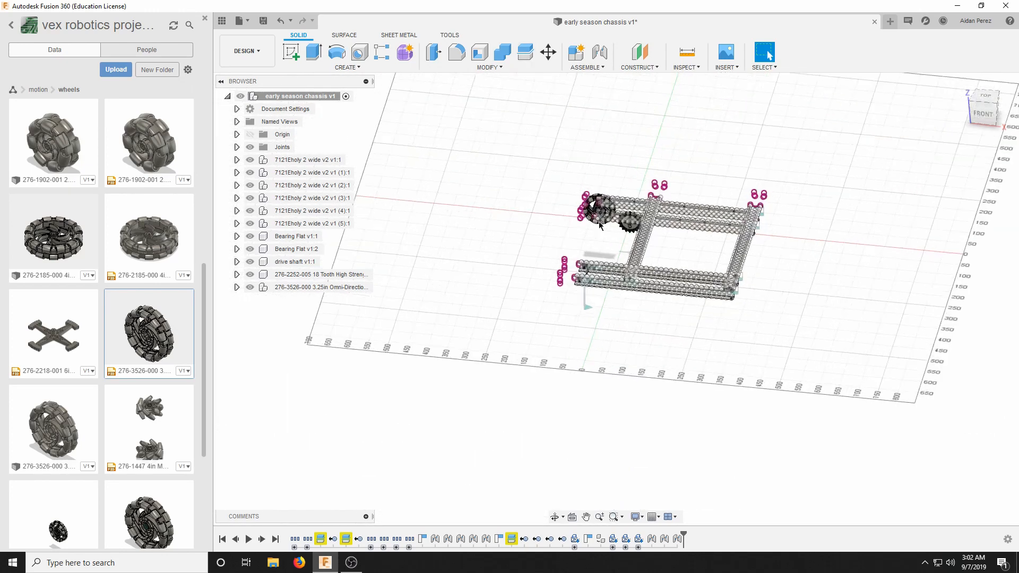
scroll(726, 209, up, 6)
scroll(727, 209, up, 3)
scroll(726, 210, down, 5)
scroll(638, 263, up, 5)
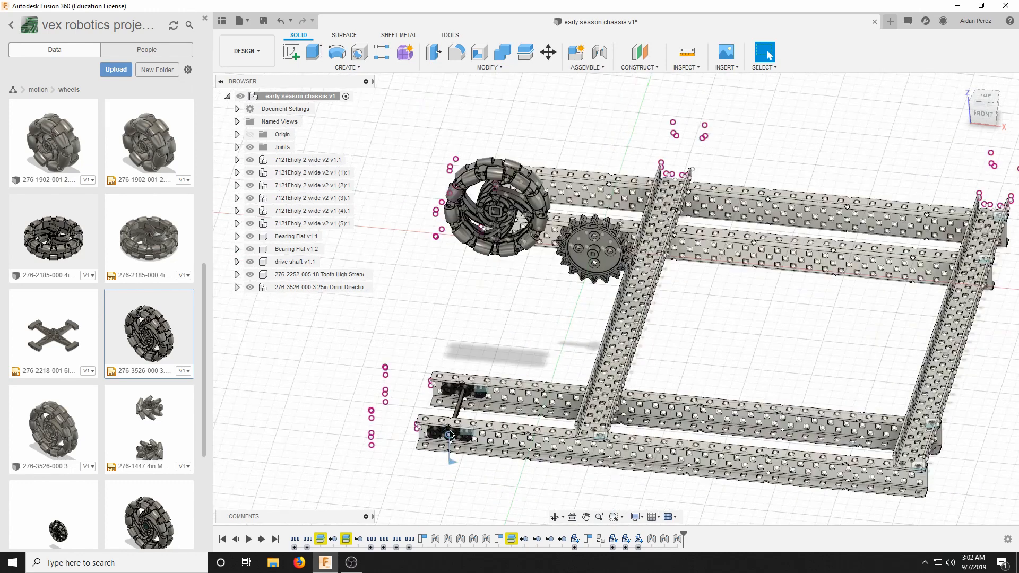
scroll(639, 262, down, 3)
scroll(602, 191, up, 5)
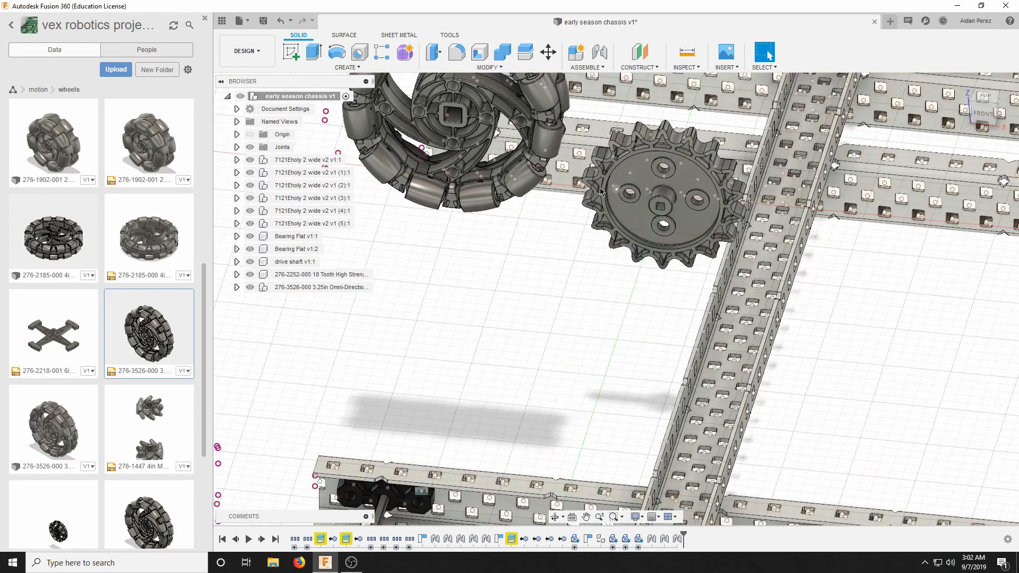
scroll(476, 181, down, 5)
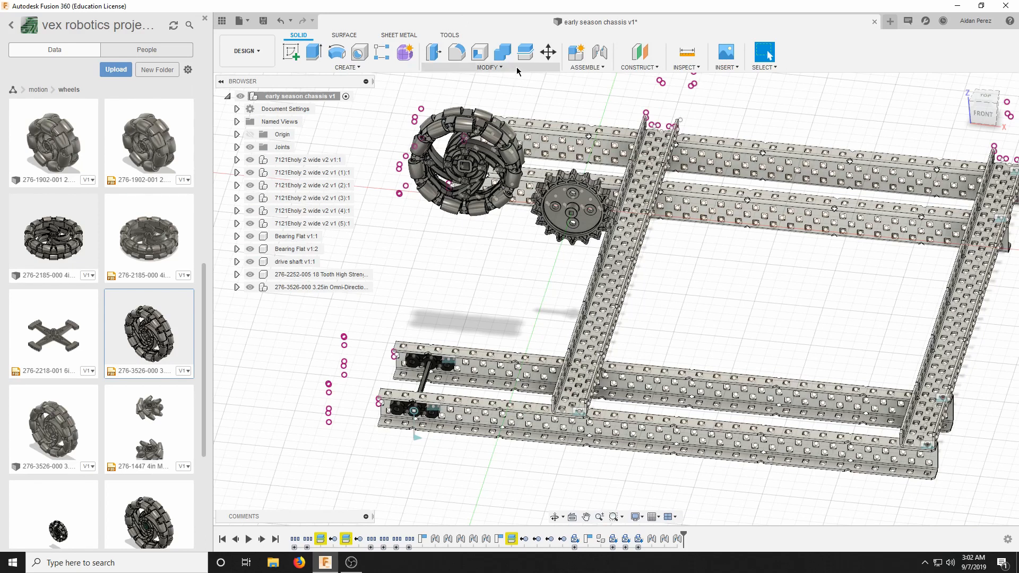
Start a joint and set its first location at the midpoint of the lower edge of the sprocket hub's square bore.
click(587, 67)
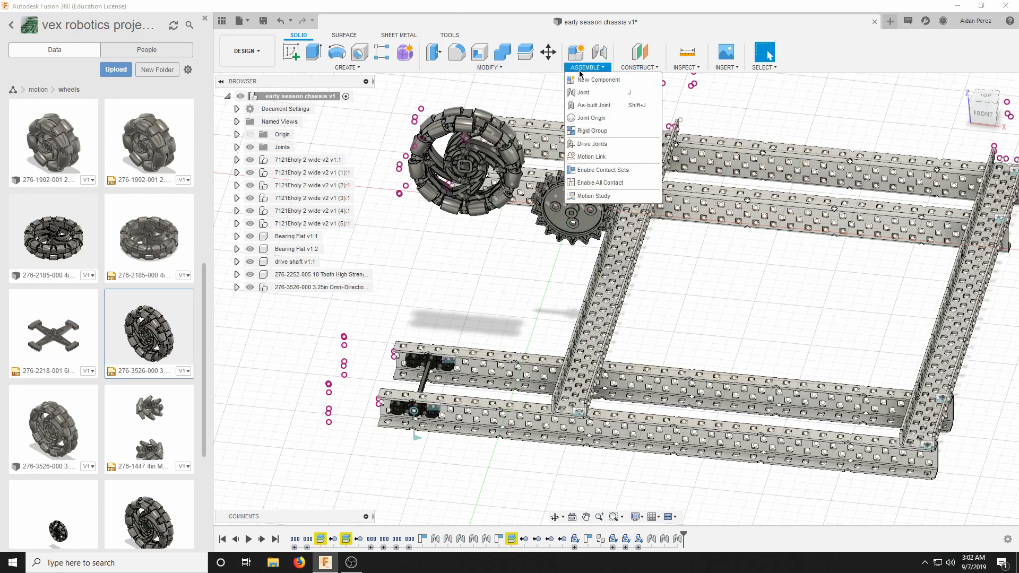
click(583, 92)
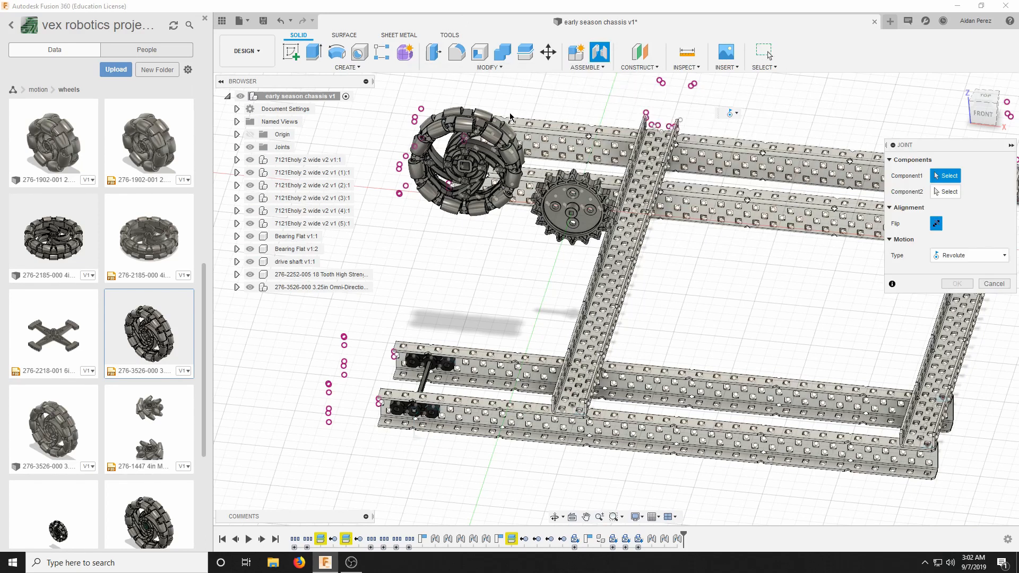
scroll(591, 215, up, 5)
scroll(591, 215, up, 8)
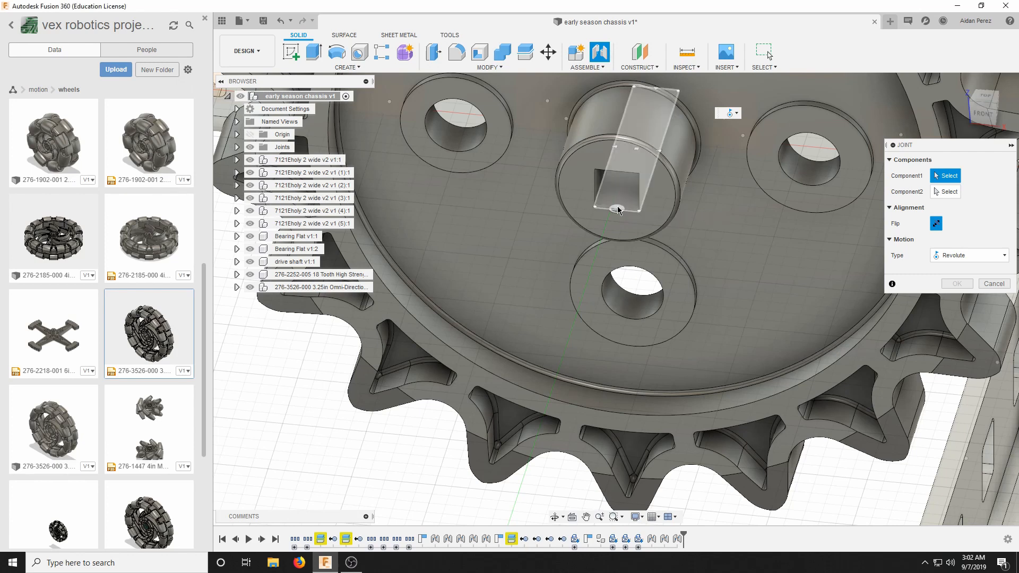
click(618, 208)
Set the sprocket joint's second location at the centre of the drive shaft's flat side face between the two front C-channels.
scroll(450, 341, down, 6)
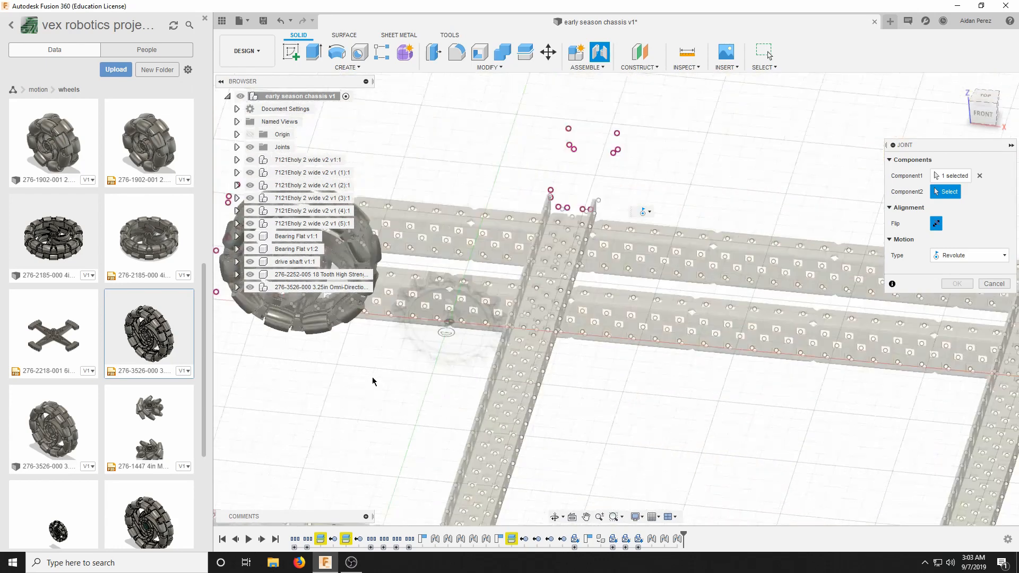
scroll(303, 446, up, 5)
scroll(302, 436, up, 3)
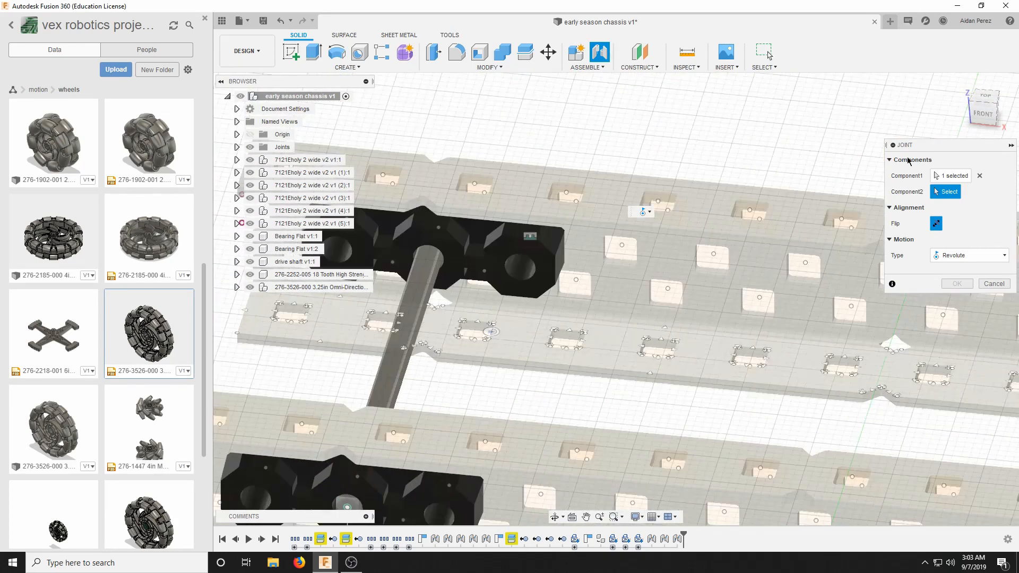
drag(983, 117, 977, 82)
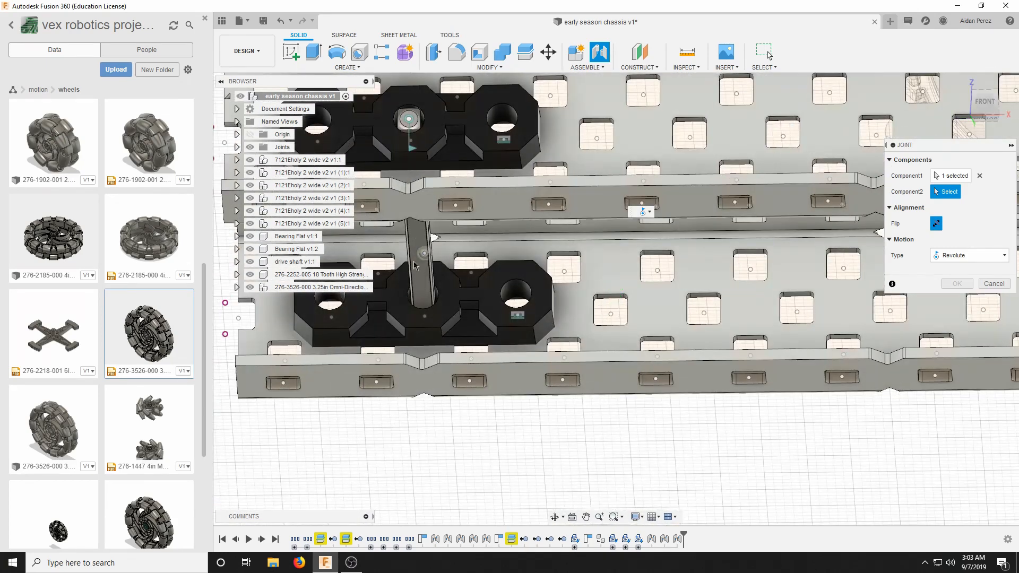
scroll(413, 261, up, 3)
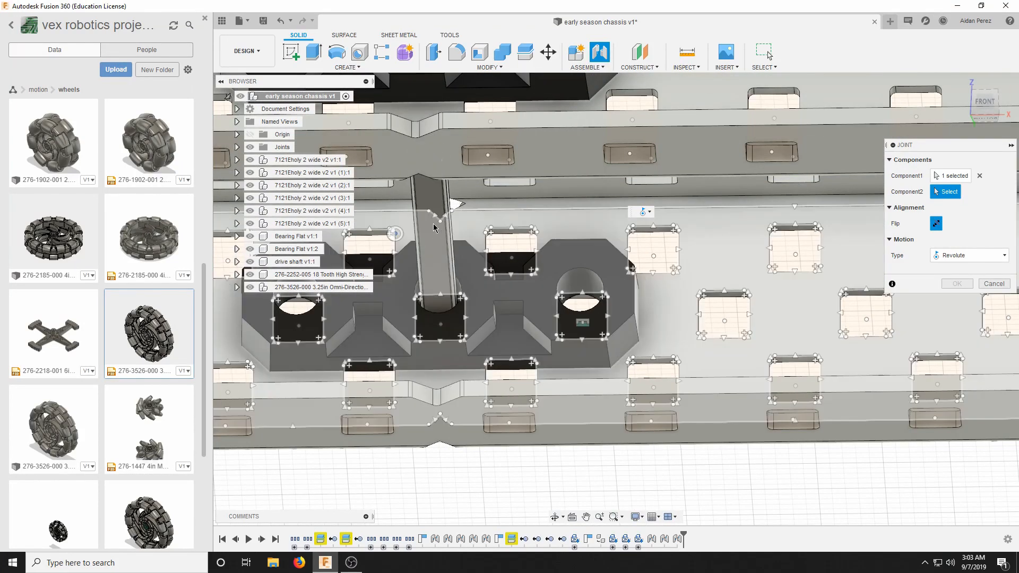
scroll(432, 205, down, 5)
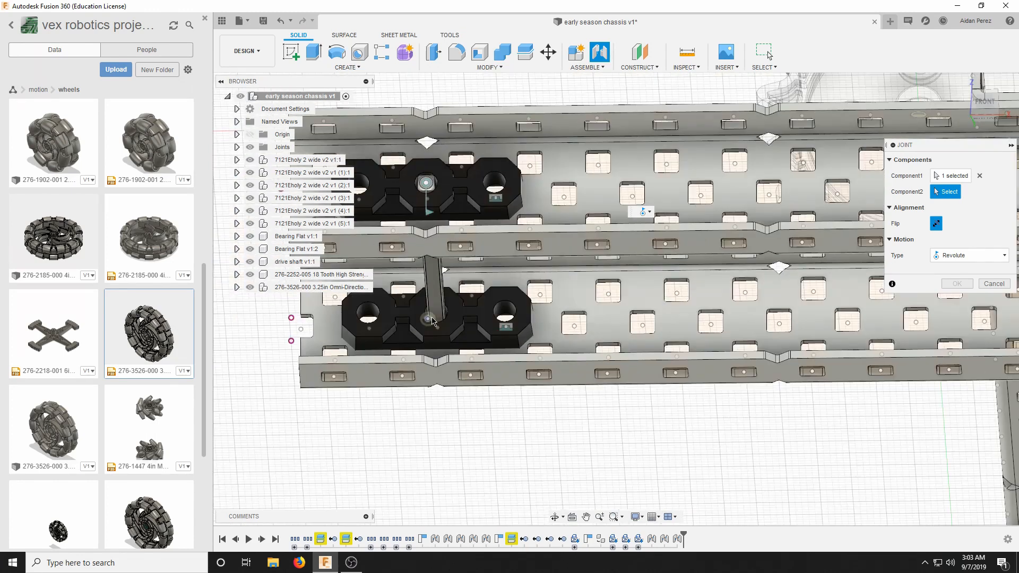
scroll(572, 192, up, 1)
scroll(568, 213, up, 2)
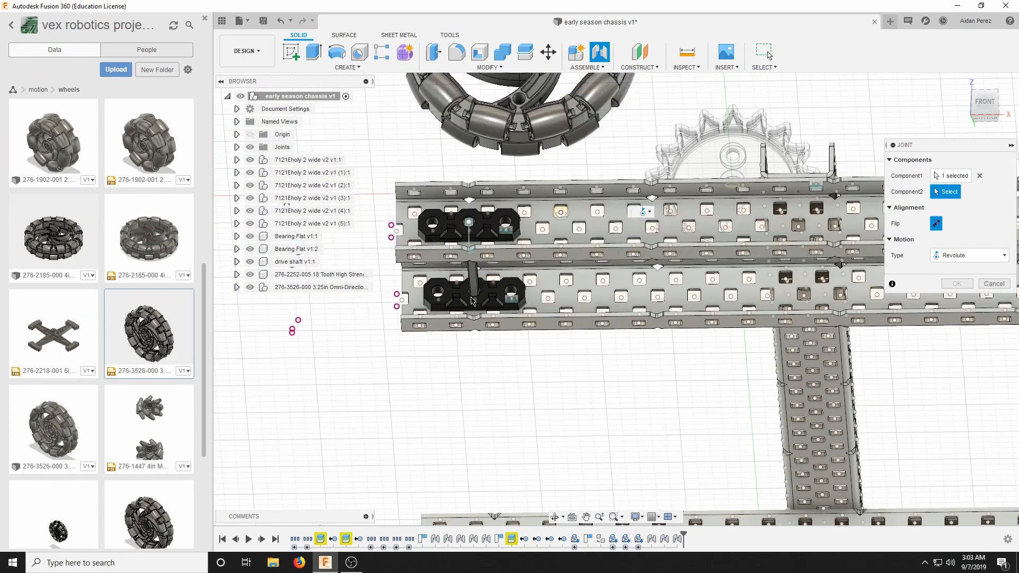
scroll(486, 282, up, 3)
scroll(508, 290, up, 3)
scroll(510, 284, up, 2)
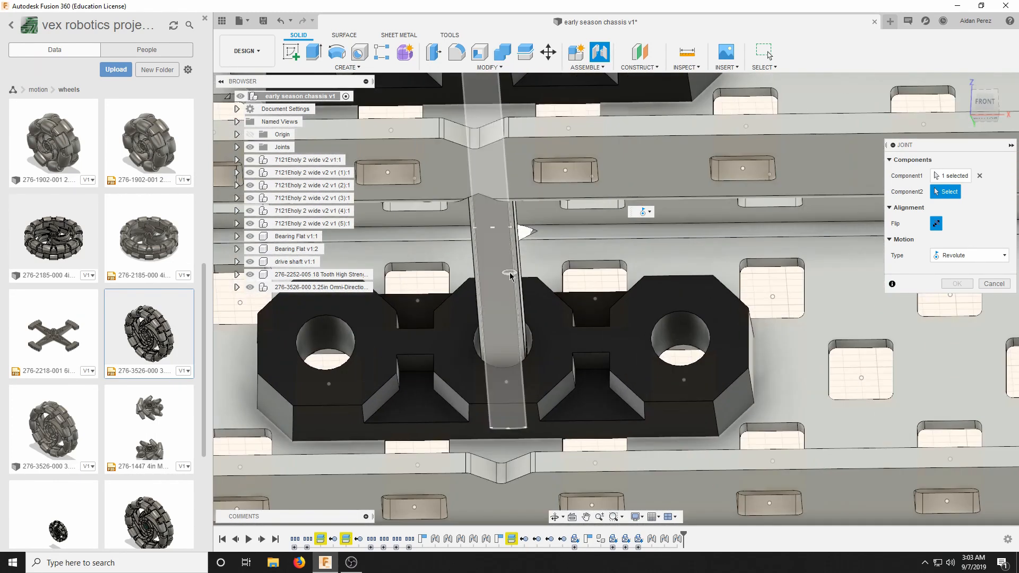
scroll(484, 234, down, 5)
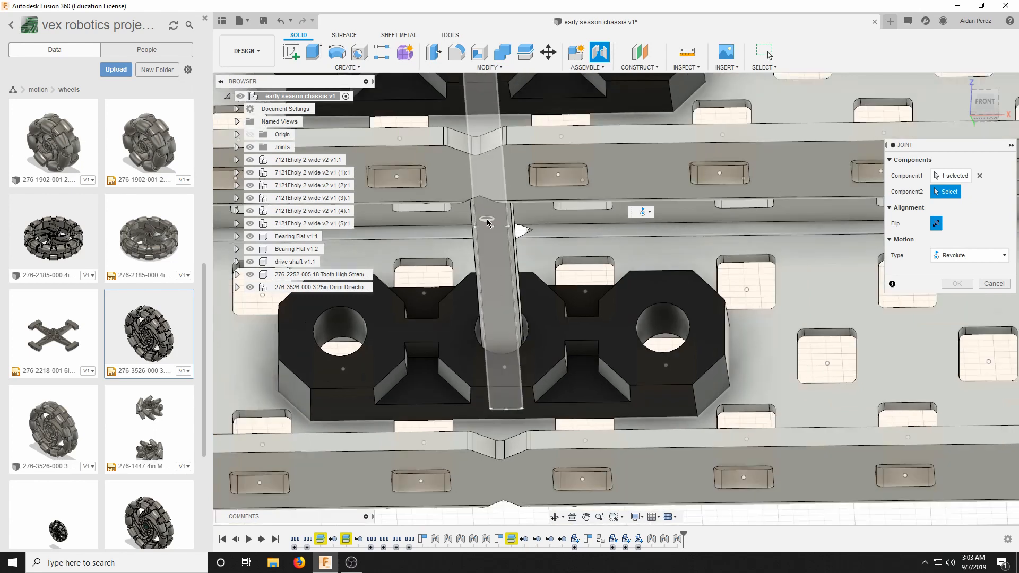
scroll(488, 184, up, 5)
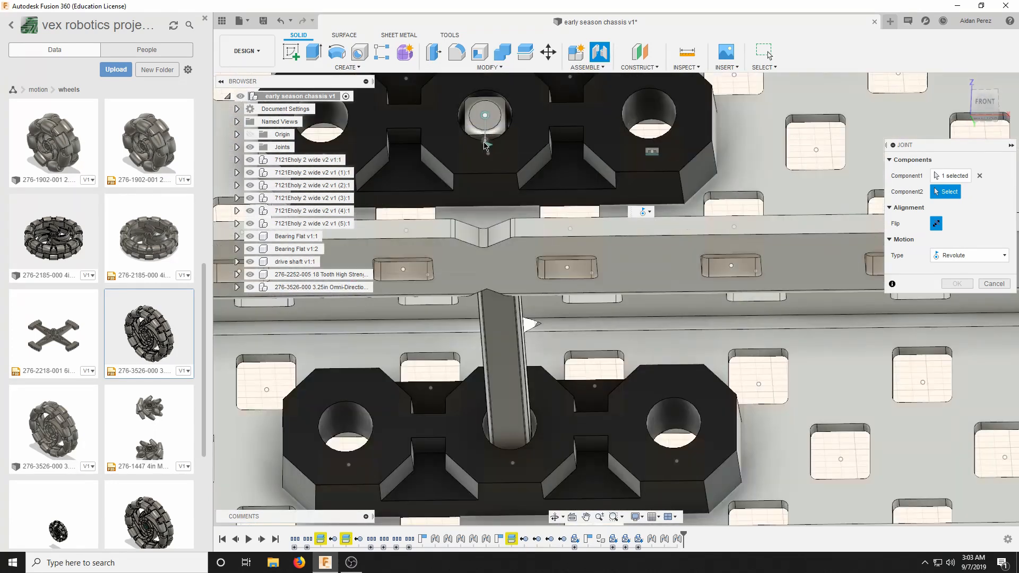
scroll(511, 358, up, 2)
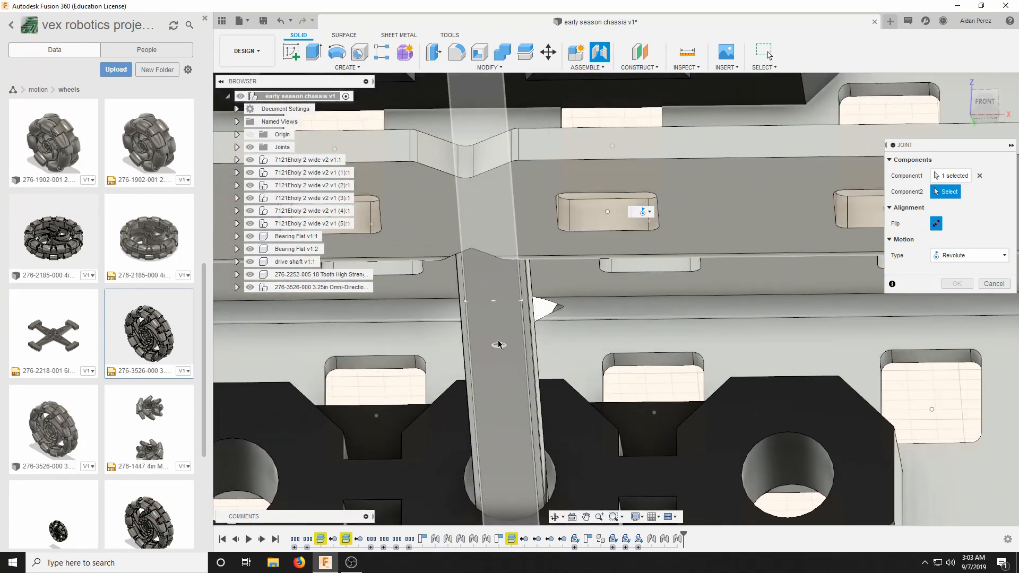
click(493, 302)
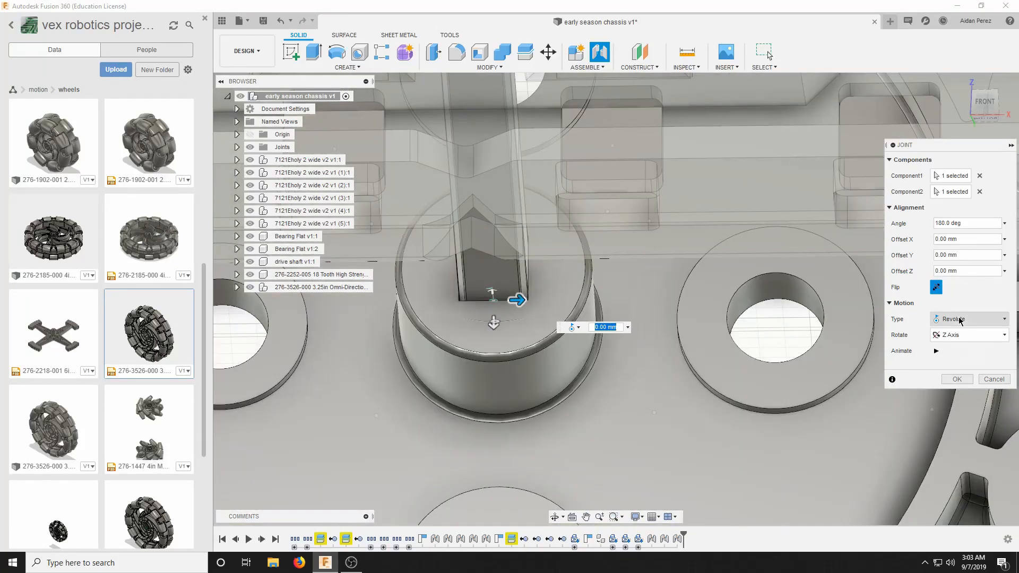
Make the sprocket joint Rigid and slide the sprocket along the shaft with a Y offset of -4 mm.
click(959, 320)
click(948, 331)
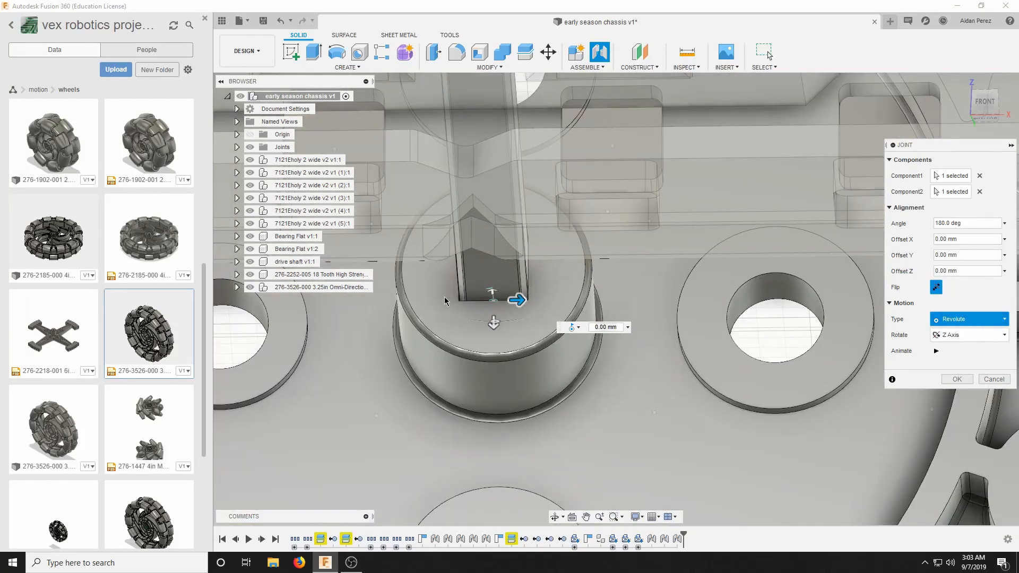
scroll(571, 297, down, 6)
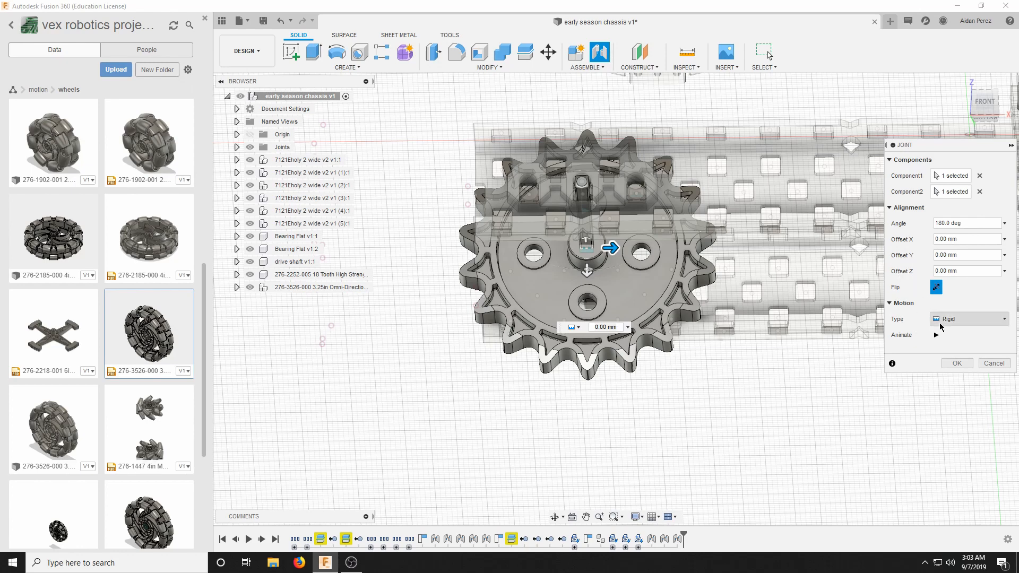
click(991, 93)
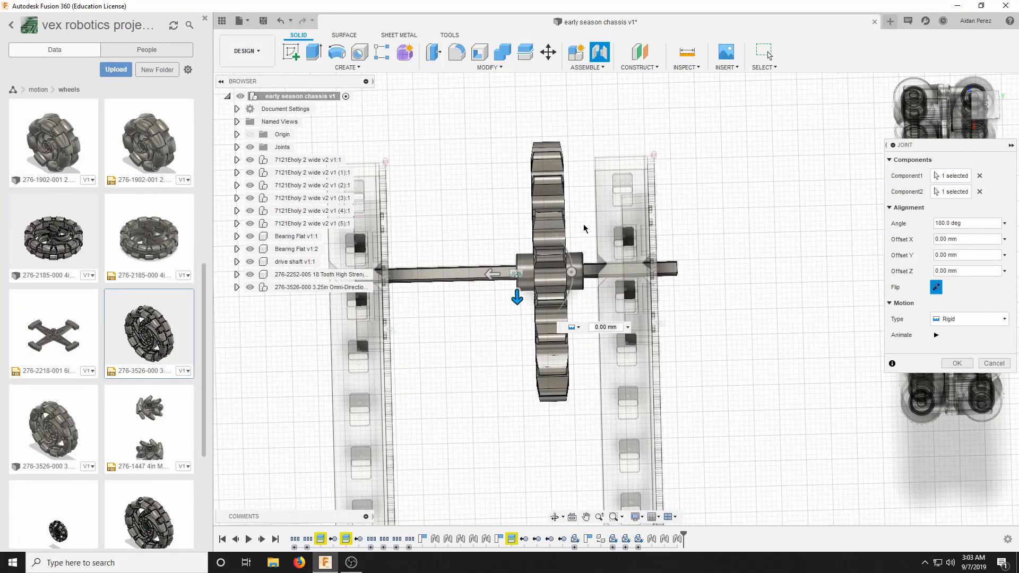
drag(989, 107, 984, 110)
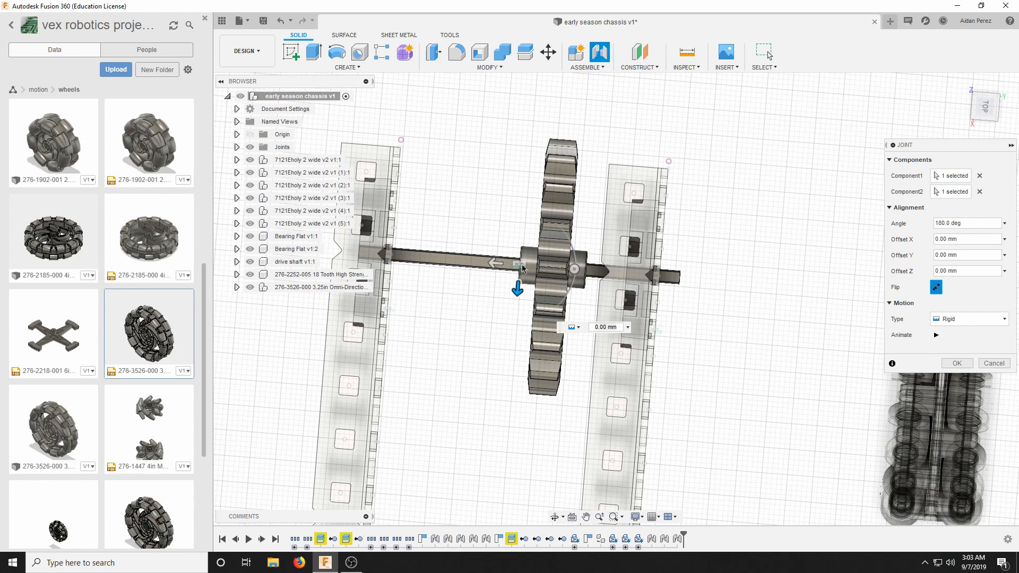
drag(488, 263, 517, 258)
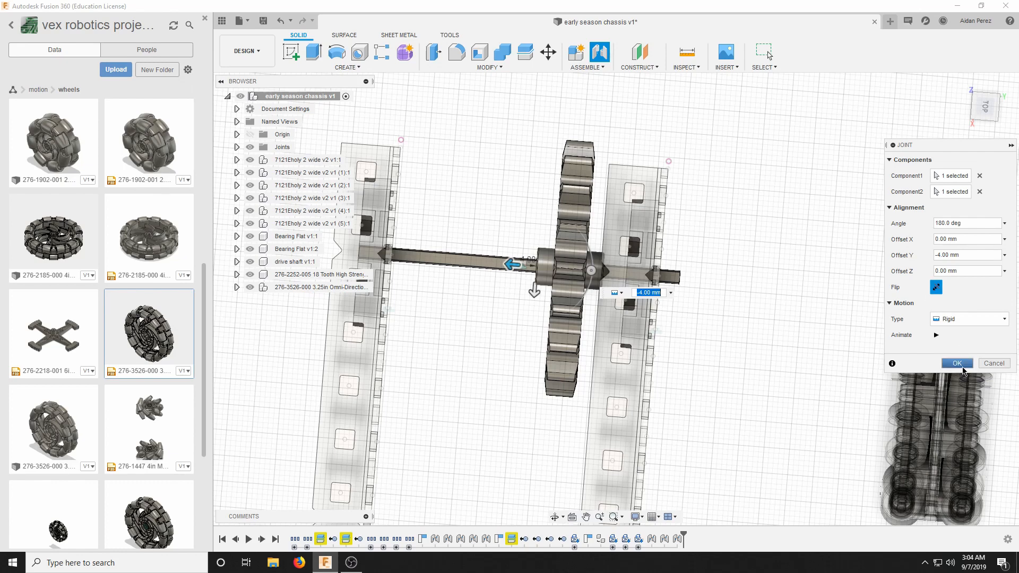
click(957, 363)
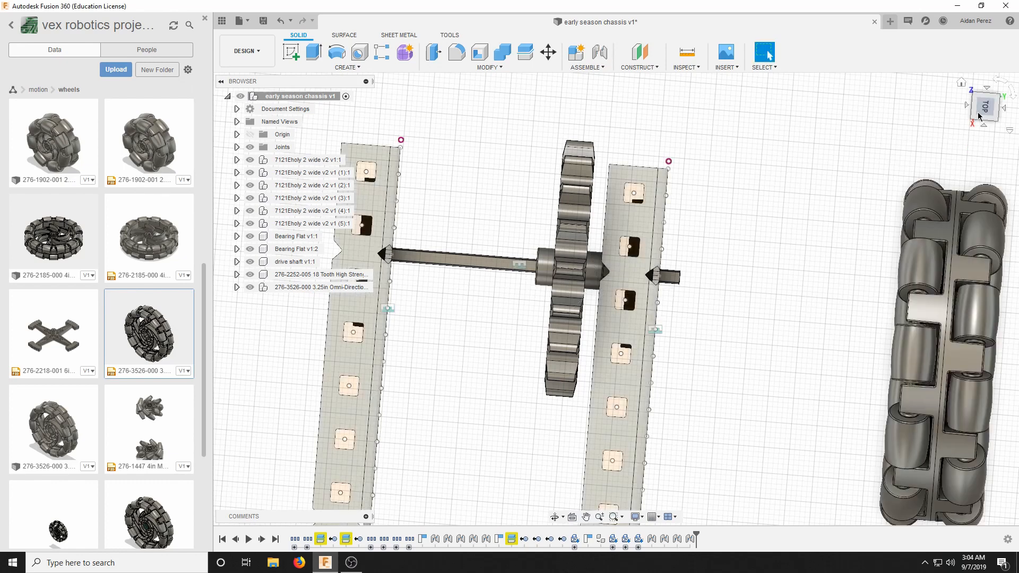
Examine the omni wheel's square bore and the mounted sprocket's position on the shaft between the two C-channels.
mouse_move(985, 109)
mouse_down()
mouse_move(1010, 68)
mouse_move(978, 86)
mouse_move(954, 68)
mouse_move(948, 87)
mouse_move(969, 103)
mouse_up()
scroll(817, 209, down, 4)
scroll(818, 208, up, 1)
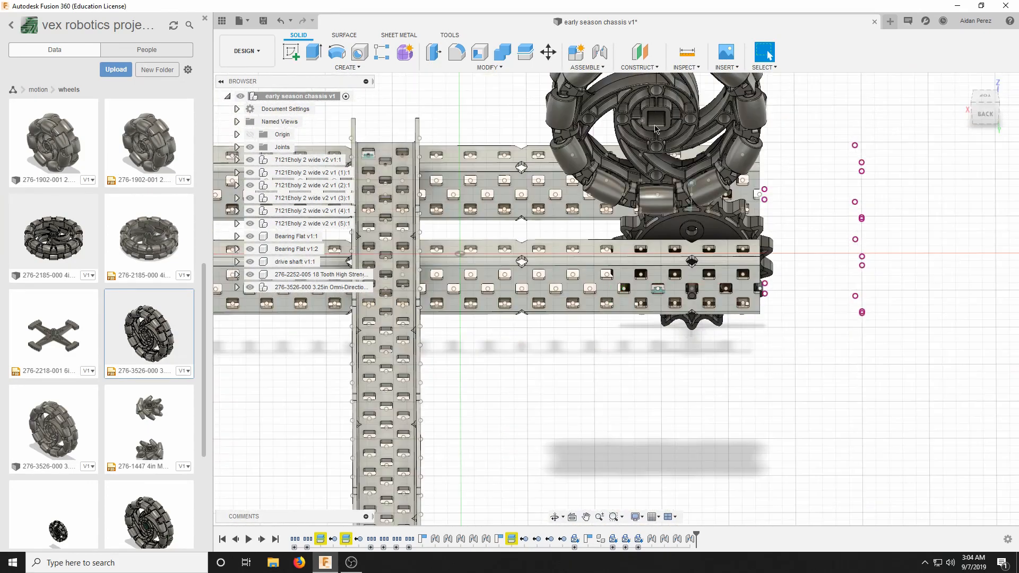
scroll(656, 127, up, 1)
scroll(662, 154, down, 2)
scroll(662, 155, up, 8)
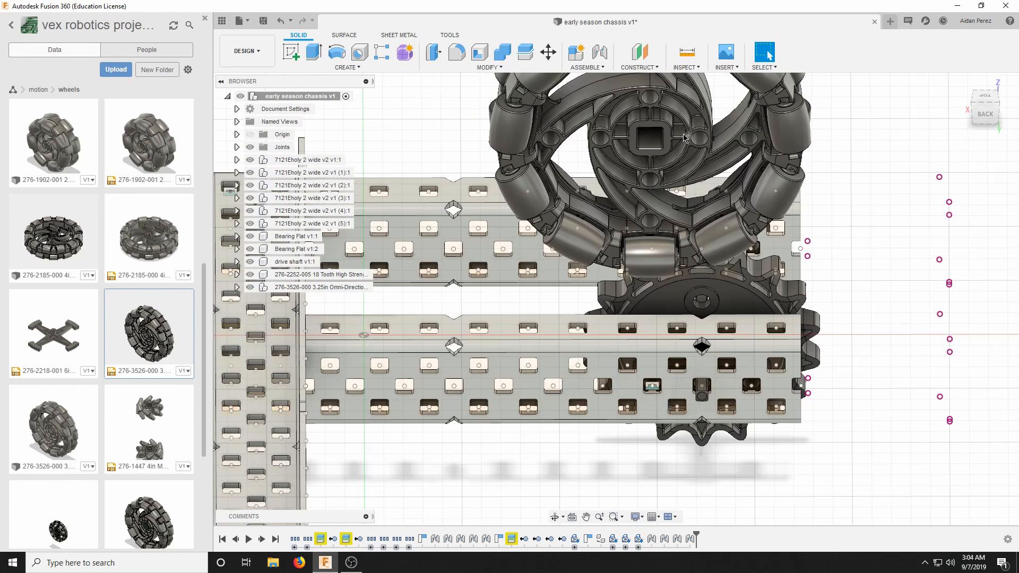
scroll(660, 148, down, 10)
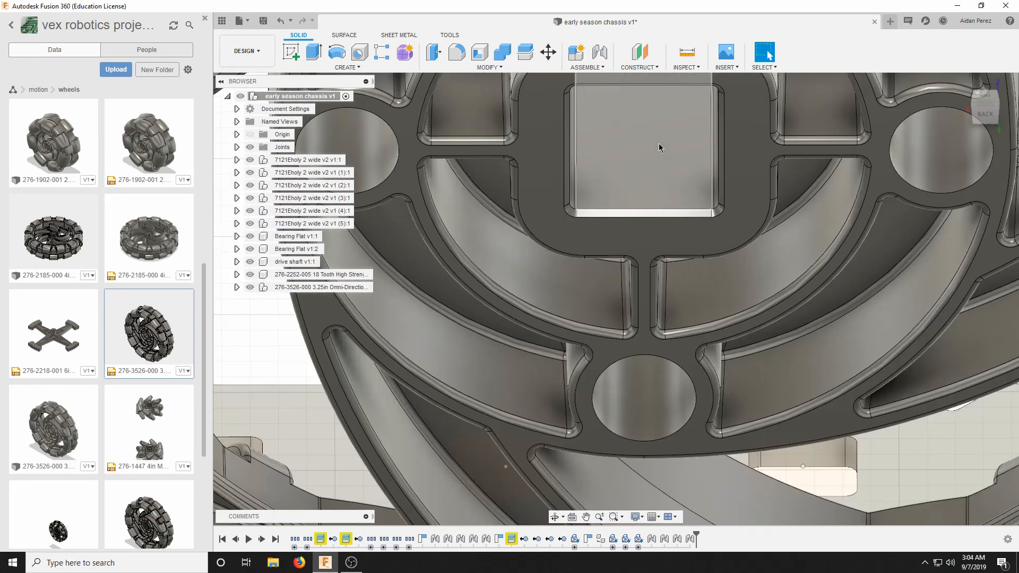
scroll(664, 380, up, 8)
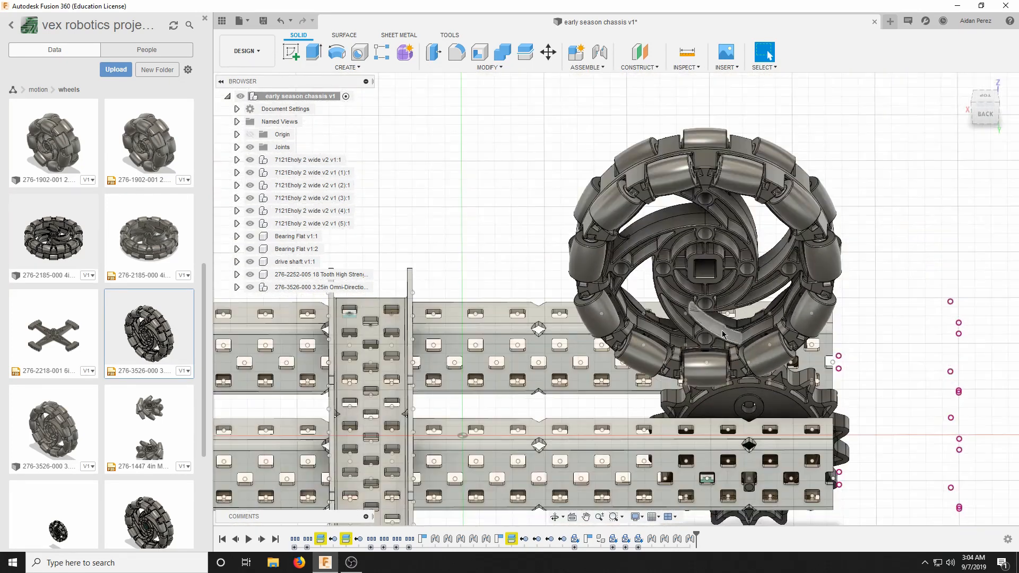
scroll(699, 313, down, 10)
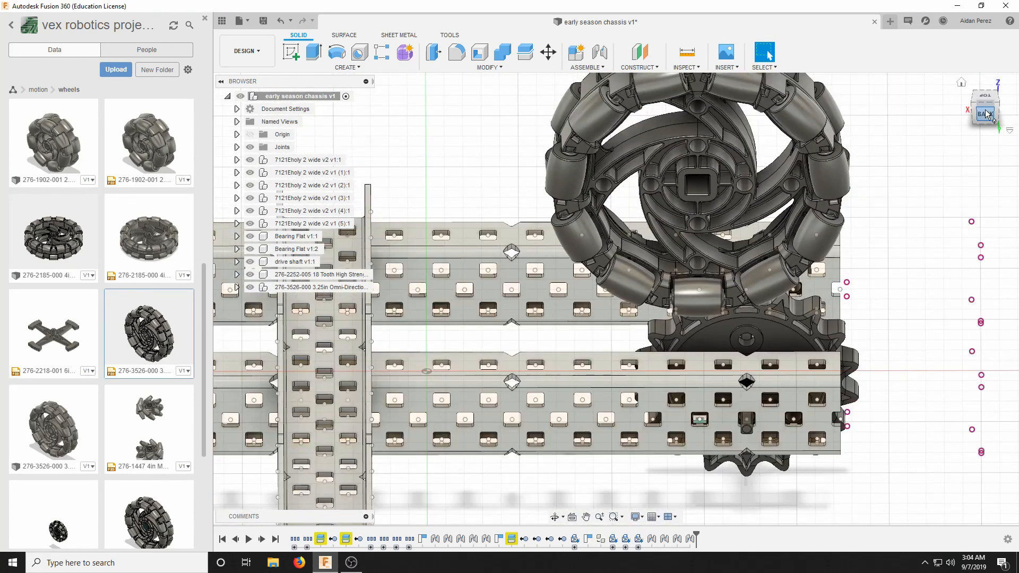
drag(987, 114, 963, 112)
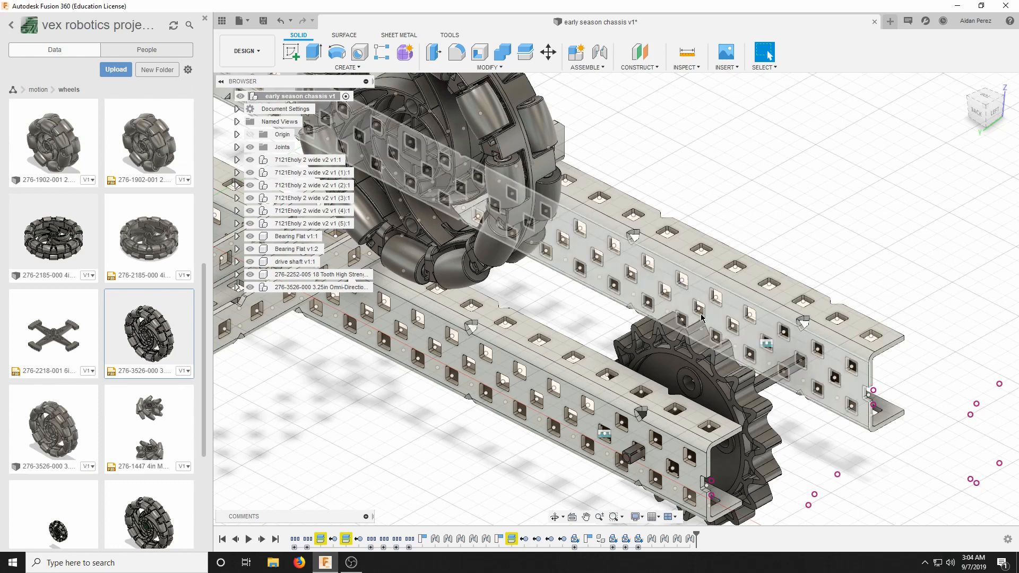
click(993, 112)
scroll(744, 239, down, 3)
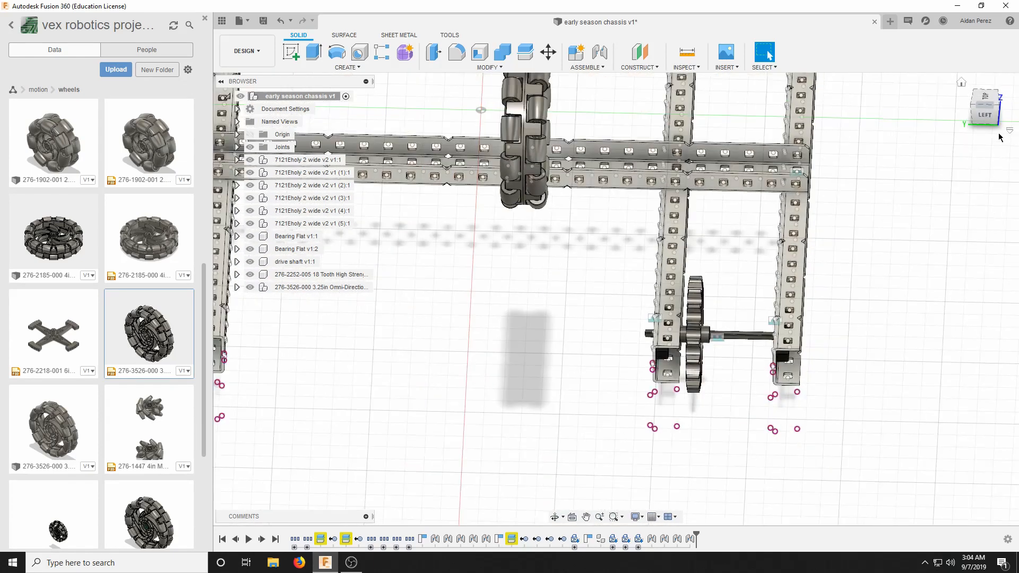
Test the drive shaft's rotation by driving its joint to 165 degrees and returning it to 0.
drag(990, 118, 921, 123)
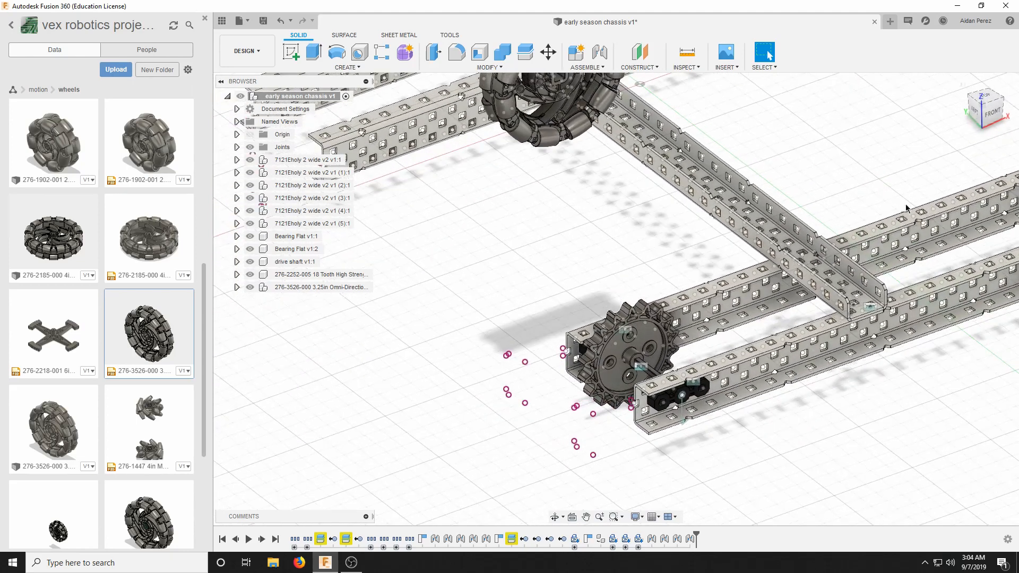
scroll(716, 362, up, 6)
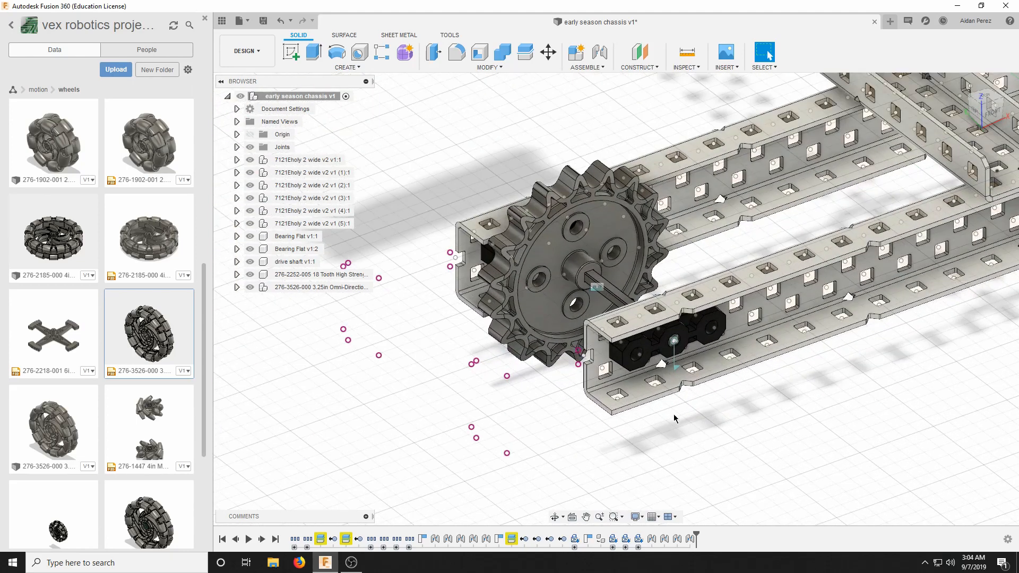
scroll(666, 351, down, 5)
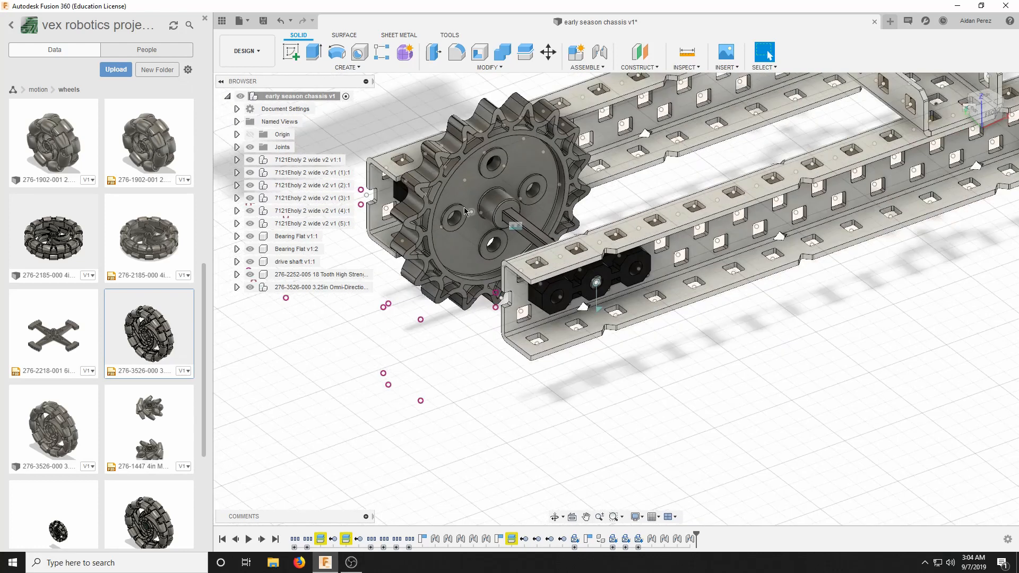
scroll(625, 363, up, 3)
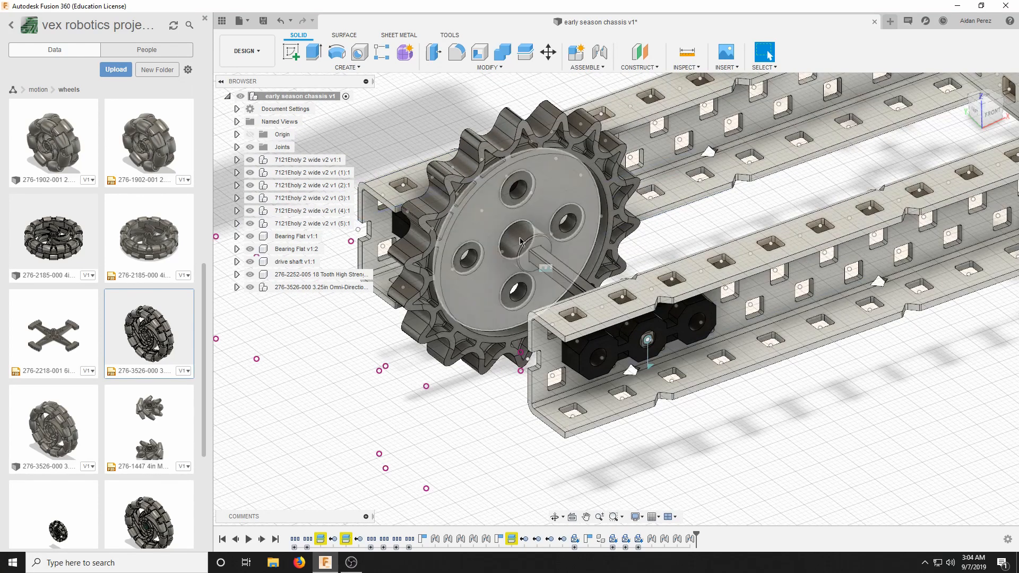
click(649, 366)
double_click(649, 365)
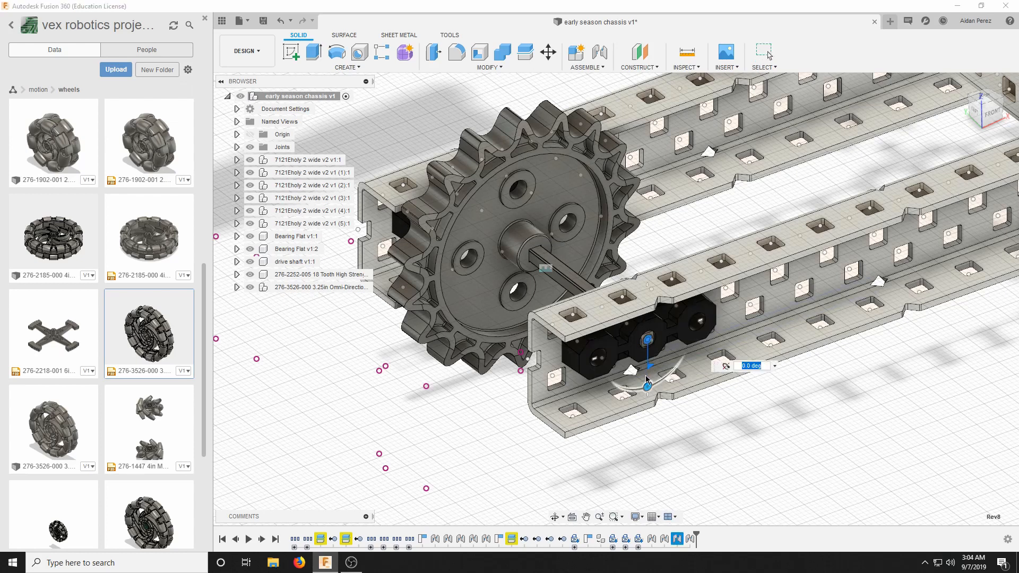
drag(647, 384, 658, 288)
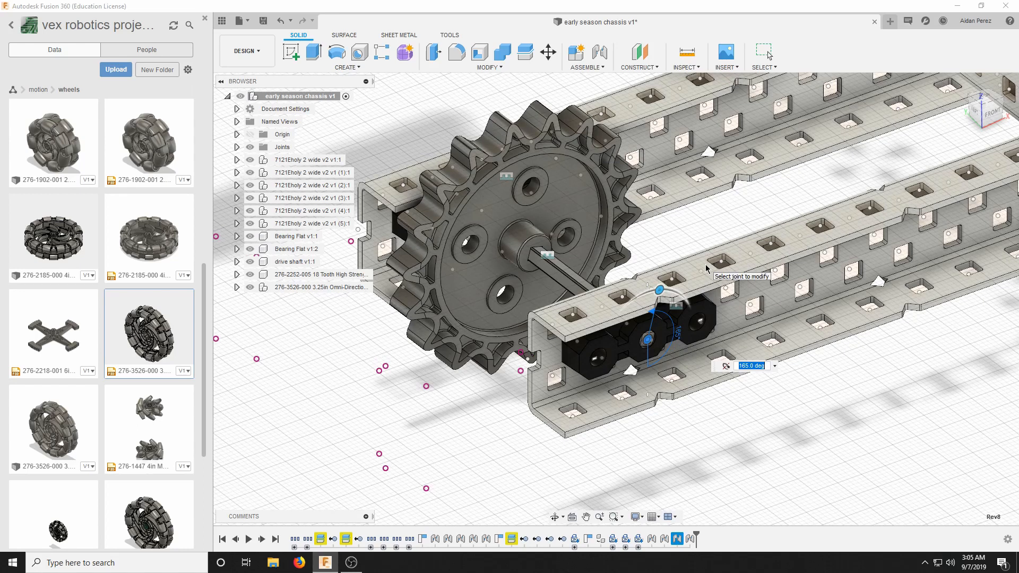
text(0)
scroll(690, 272, down, 5)
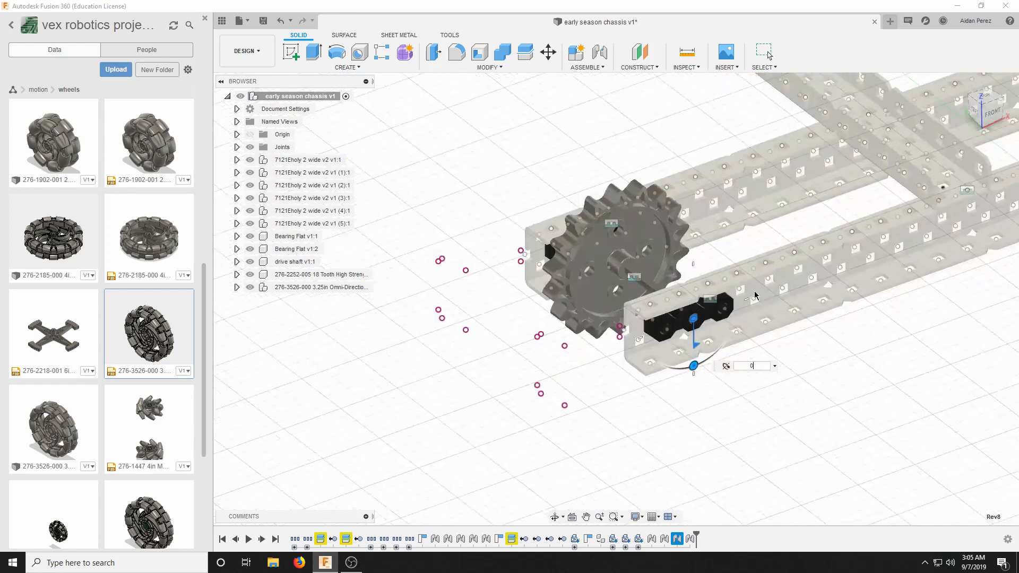
scroll(675, 275, down, 6)
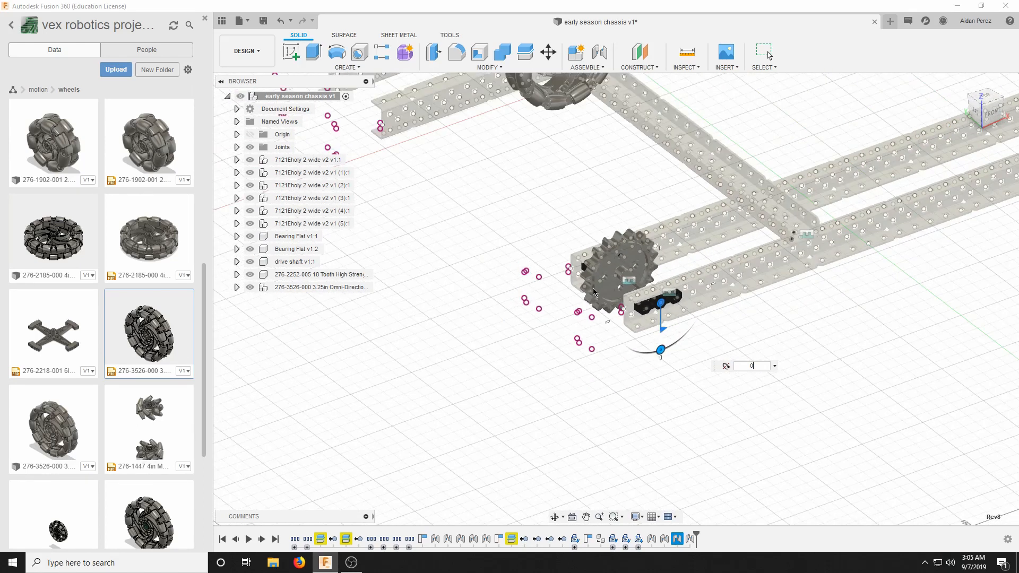
Open the High strength sprocket and chain kit folder under motion, sprockets and chain in the project library.
click(13, 89)
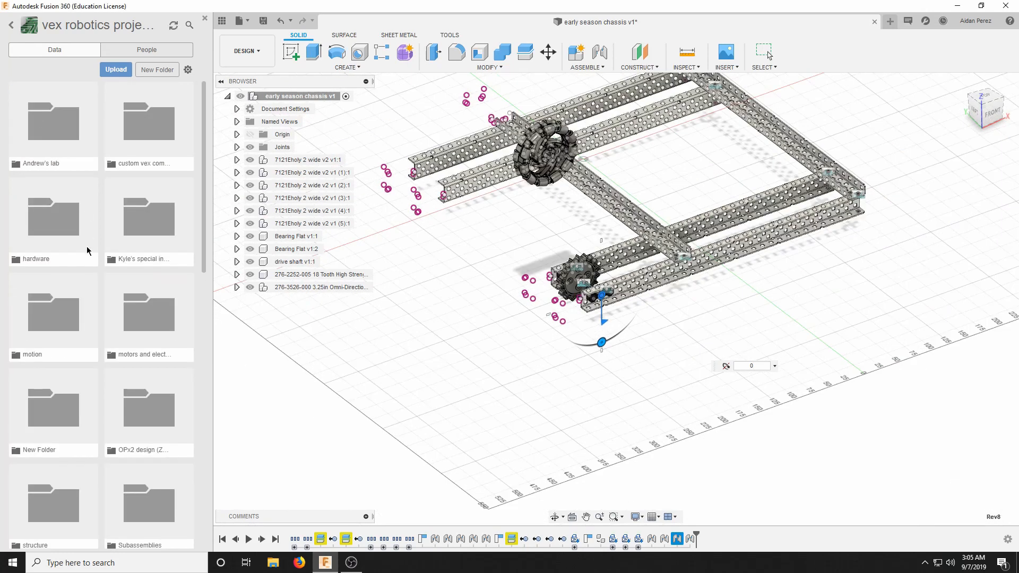
click(84, 322)
scroll(81, 335, down, 5)
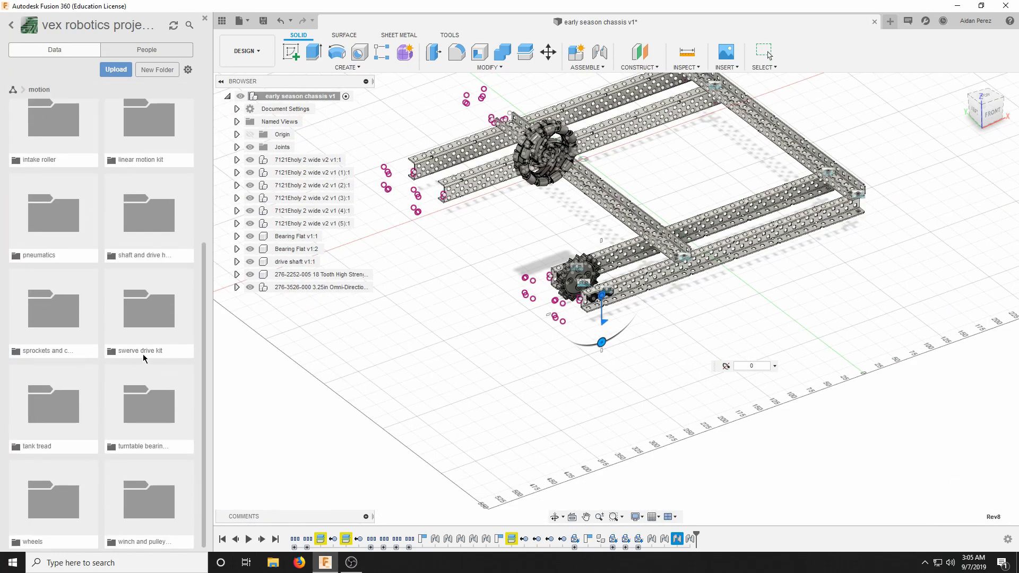
click(33, 366)
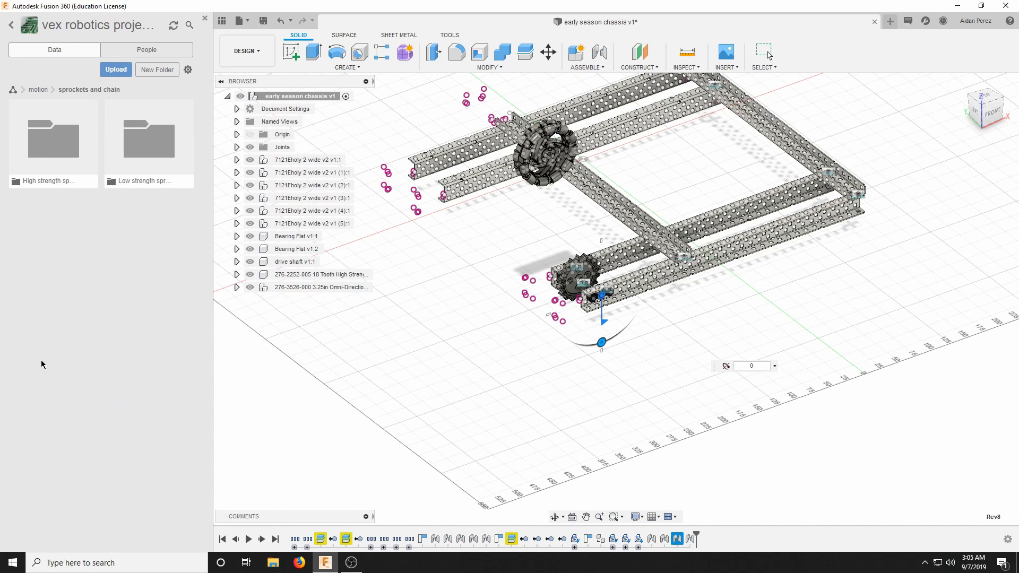
click(71, 166)
scroll(159, 387, down, 1)
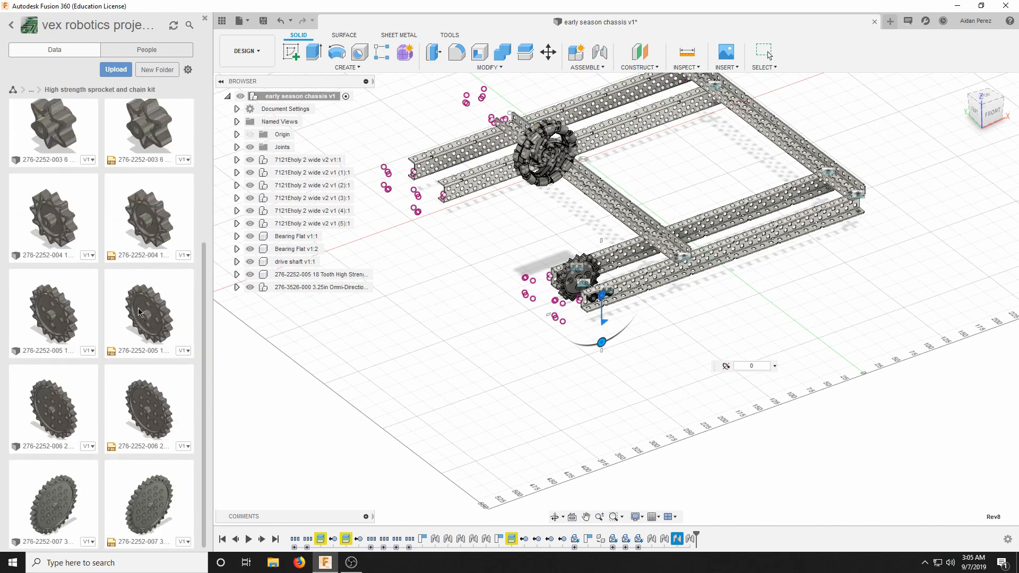
Insert a second 18-tooth high strength sprocket and move it about 50 mm in X, -1.7 mm in Y and 35.5 mm in Z.
drag(138, 312, 658, 315)
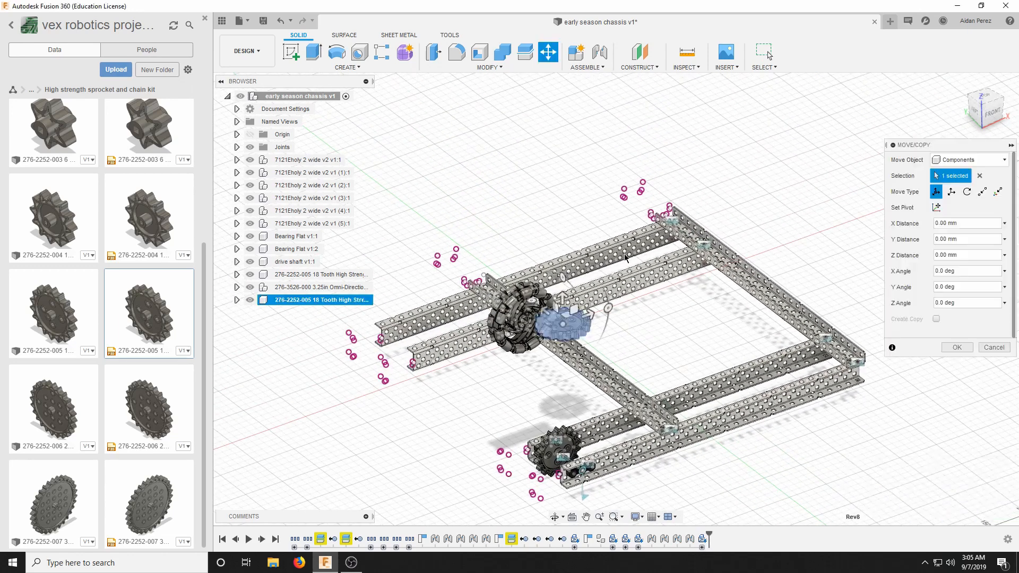
scroll(521, 317, up, 3)
drag(497, 277, 612, 333)
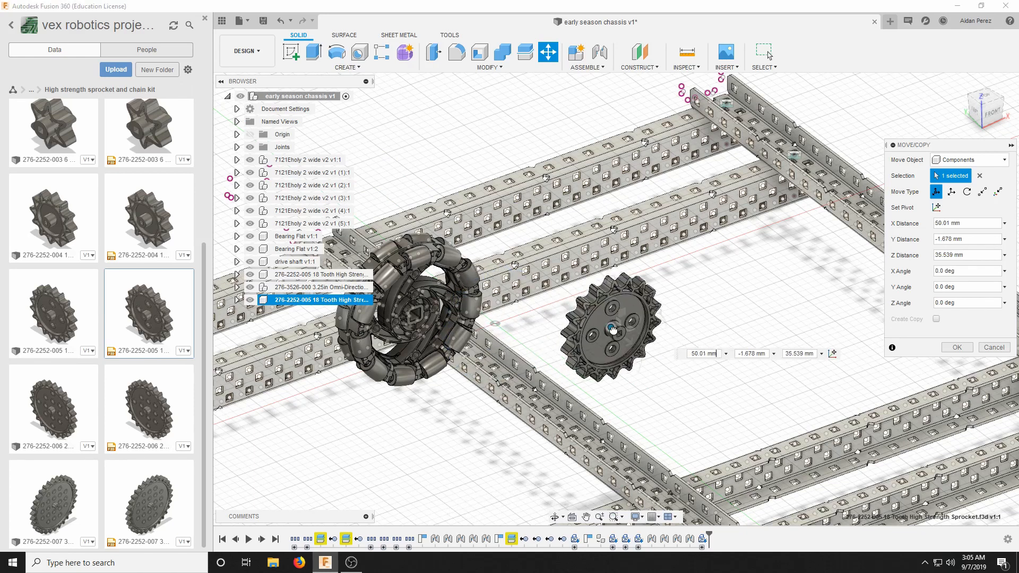
click(953, 348)
scroll(820, 326, down, 4)
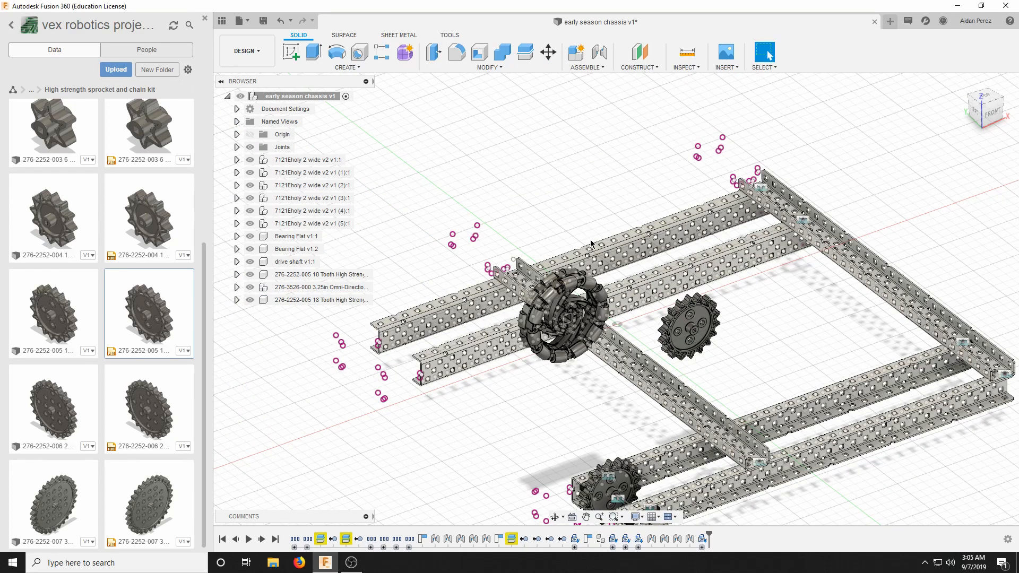
scroll(605, 275, up, 2)
scroll(619, 289, up, 3)
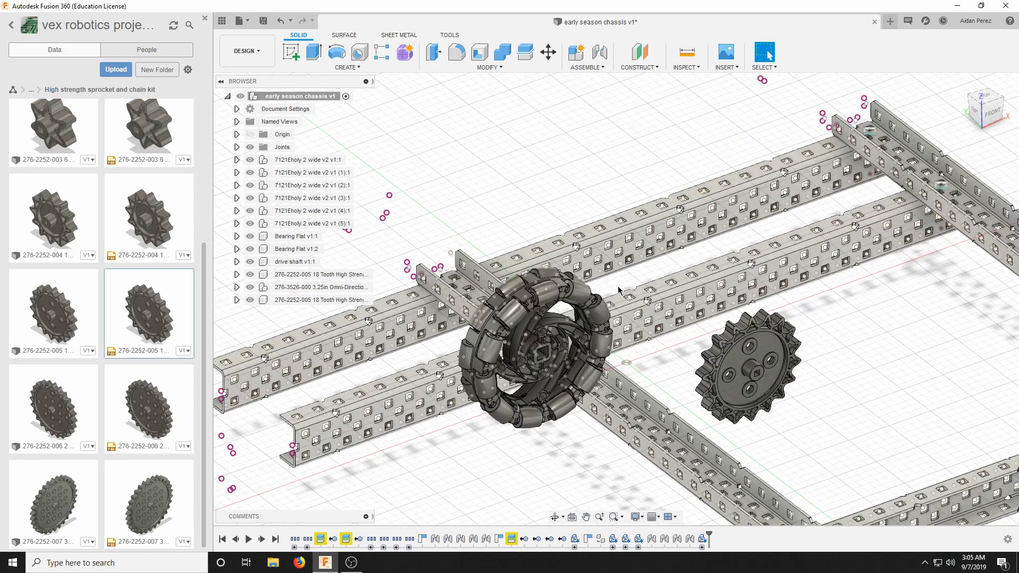
scroll(618, 289, down, 5)
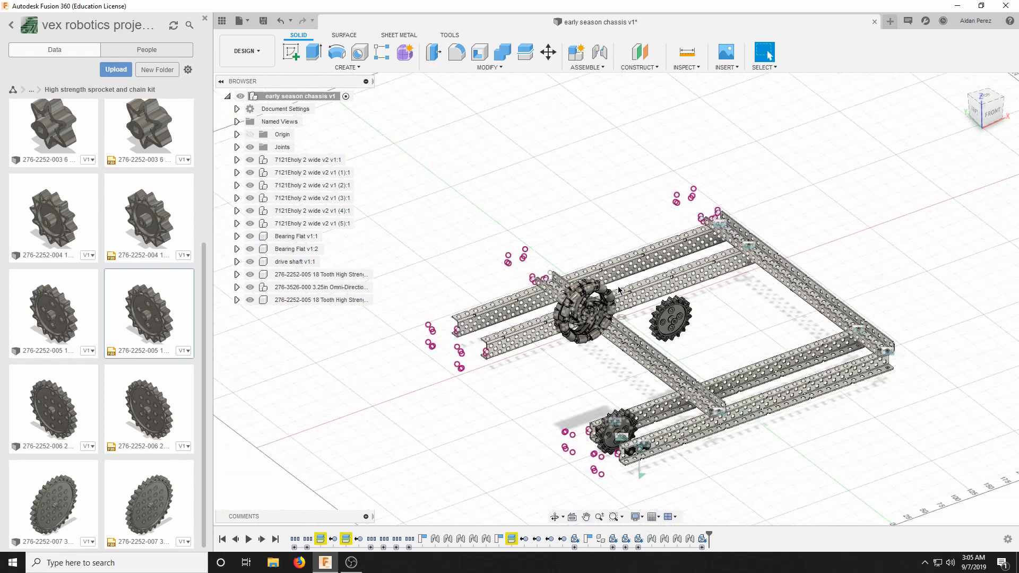
scroll(618, 289, up, 2)
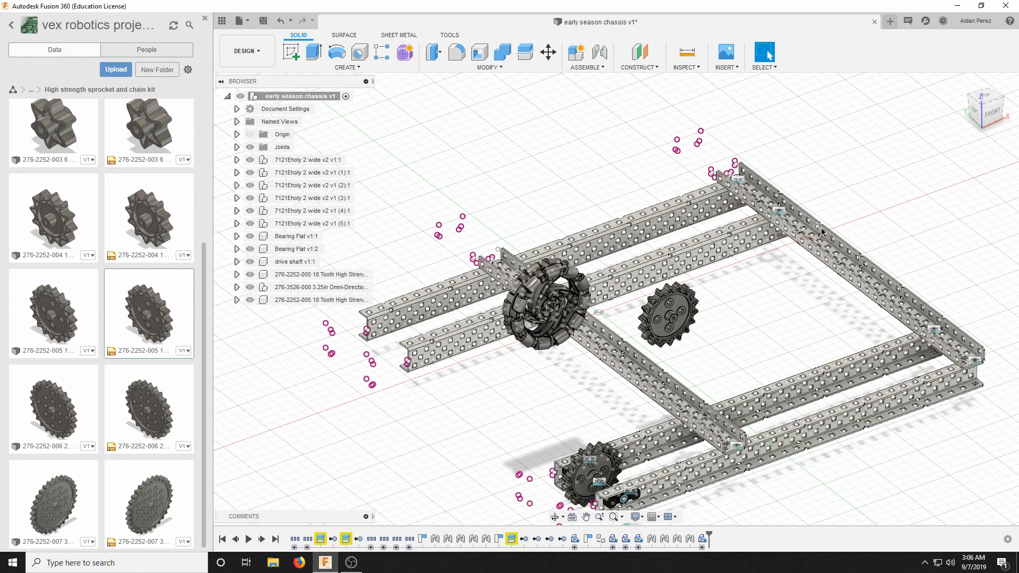
scroll(822, 232, up, 1)
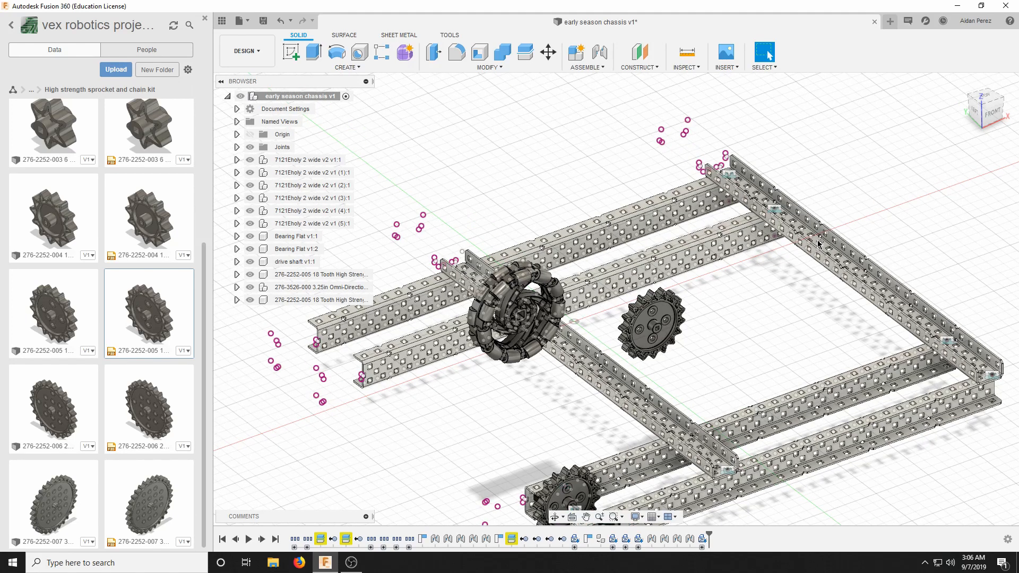
scroll(819, 244, down, 1)
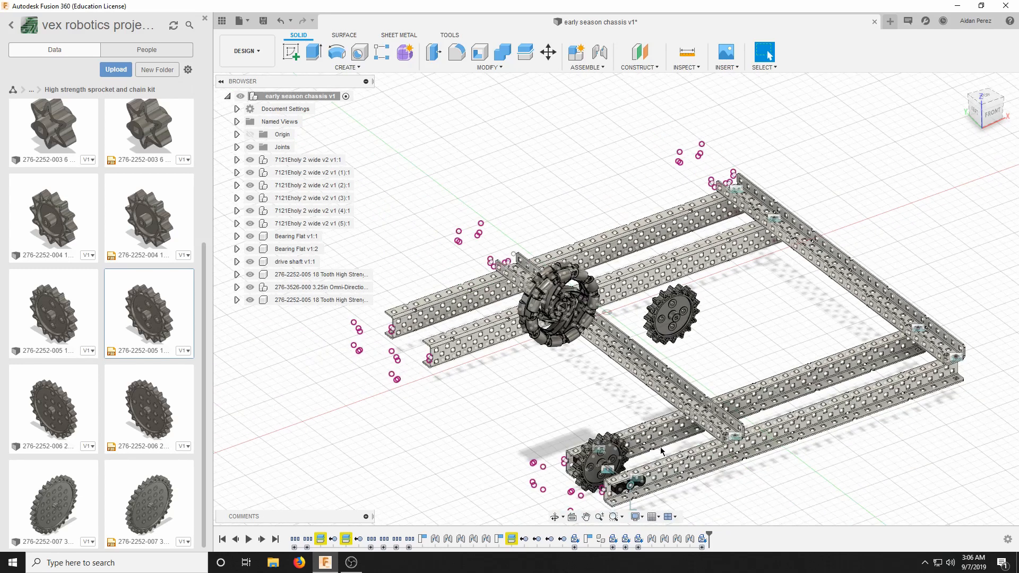
scroll(662, 451, up, 3)
scroll(609, 451, down, 1)
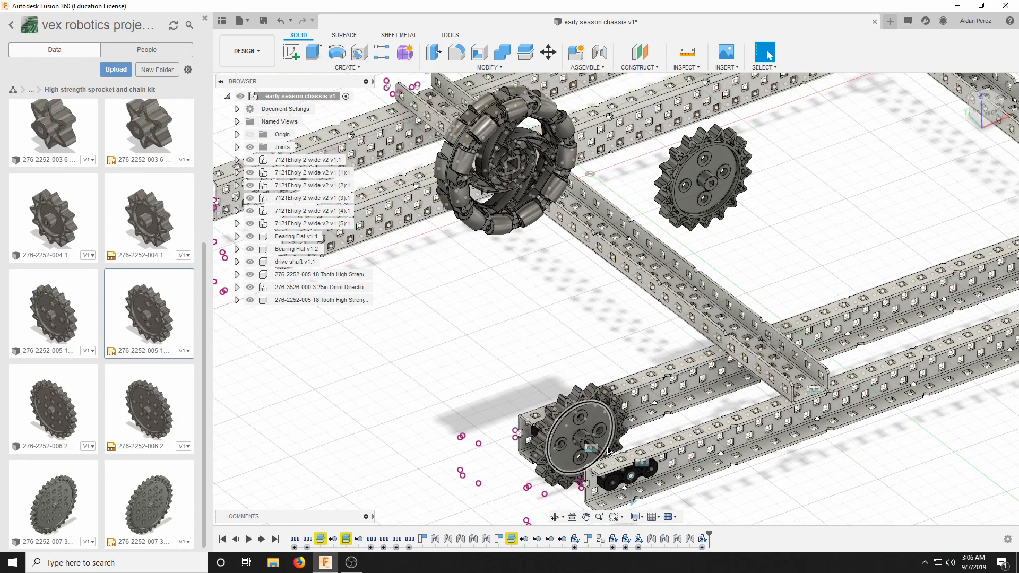
scroll(609, 452, down, 3)
scroll(579, 365, up, 1)
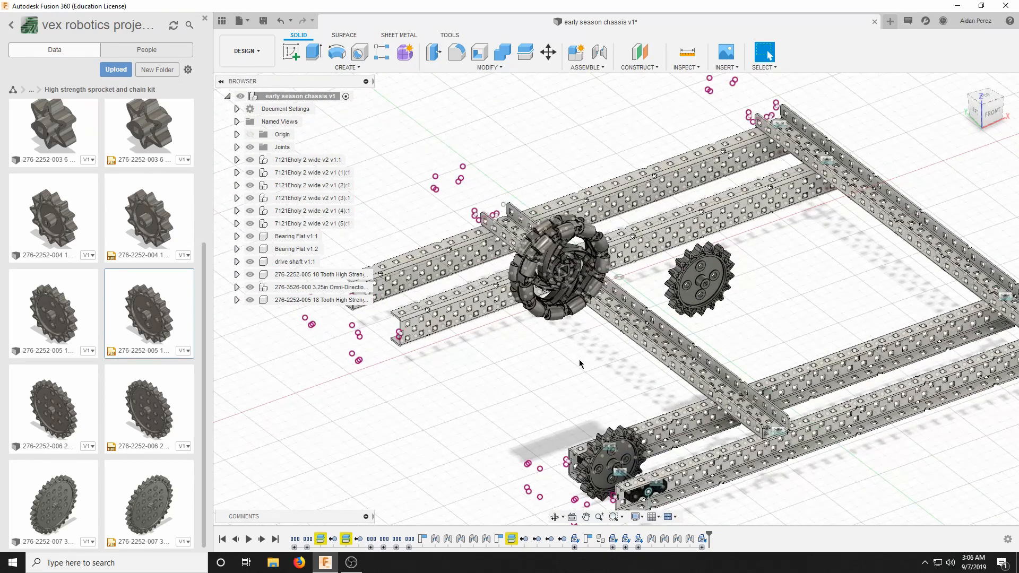
scroll(580, 355, down, 1)
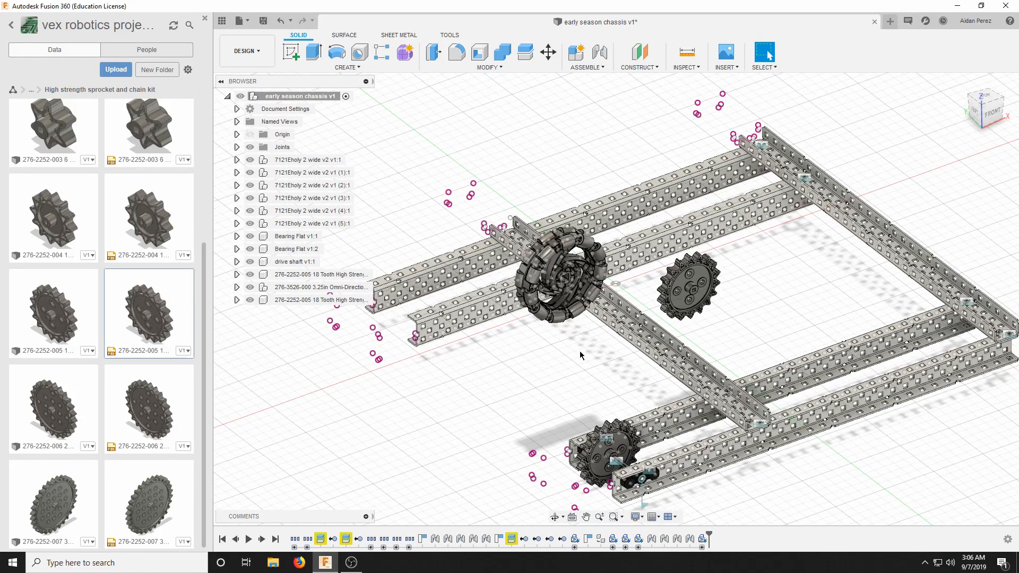
scroll(582, 353, up, 1)
scroll(597, 439, down, 3)
scroll(655, 485, up, 3)
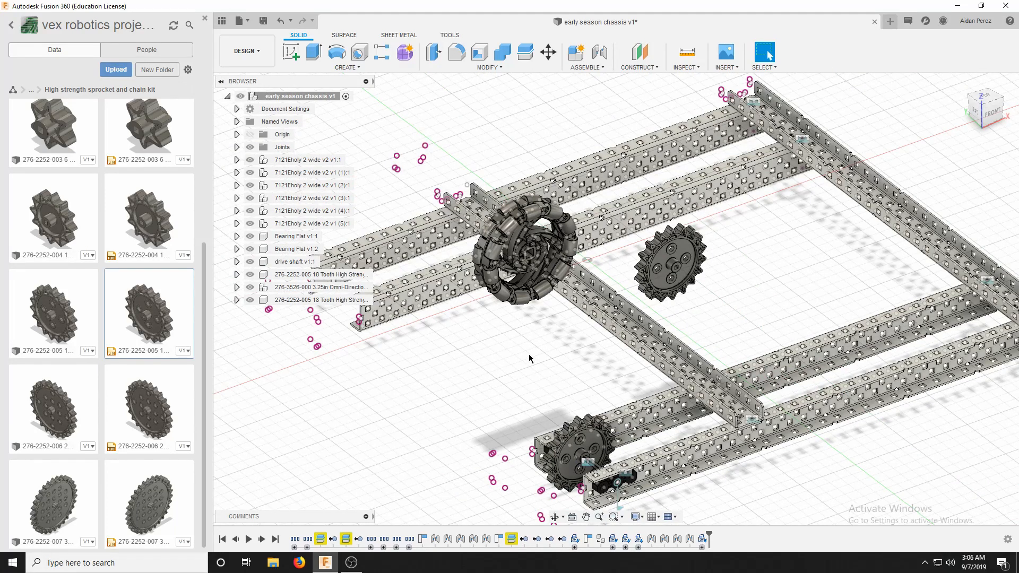
scroll(571, 470, up, 2)
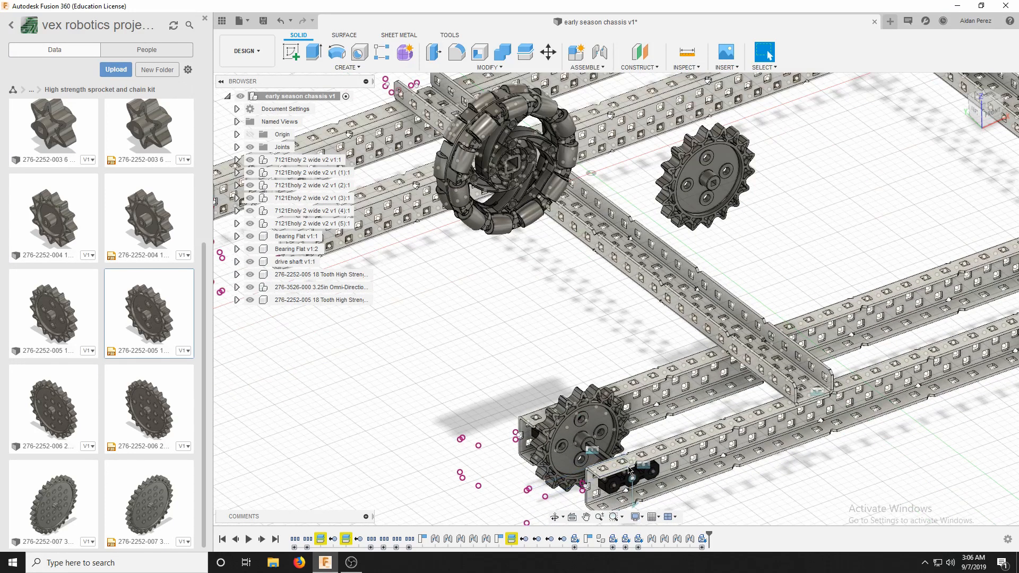
scroll(629, 470, down, 4)
scroll(574, 334, up, 2)
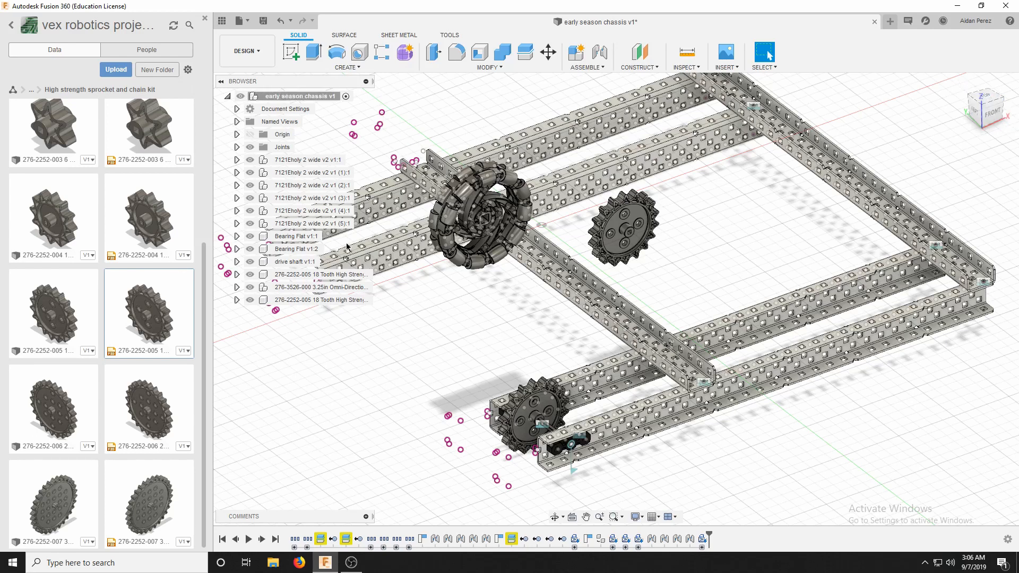
Move the omni wheel about 266.5 mm in X and -125.6 mm in Y in the front view, over the C-channel's middle row of holes.
right_click(306, 289)
click(335, 33)
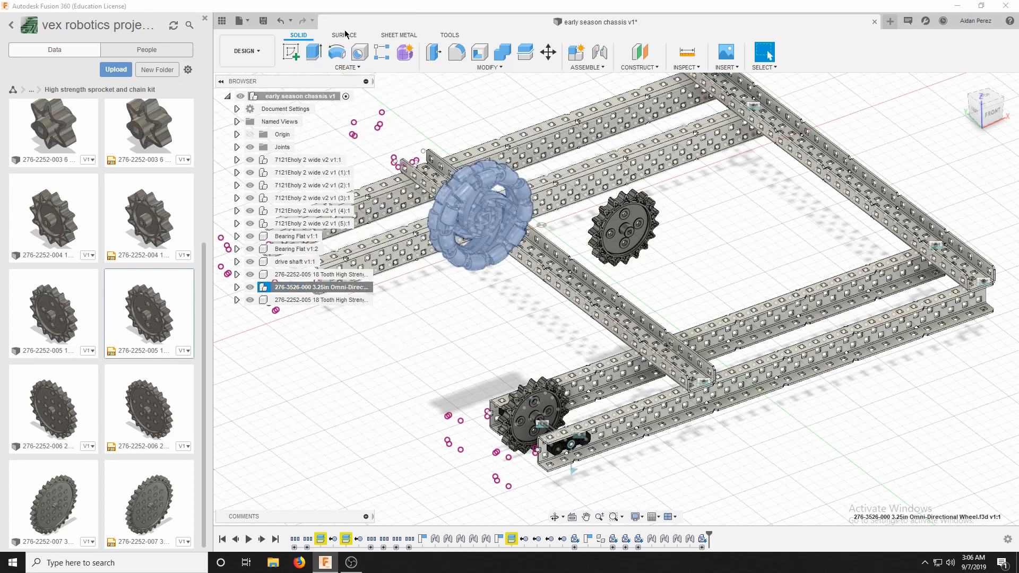
scroll(673, 146, down, 5)
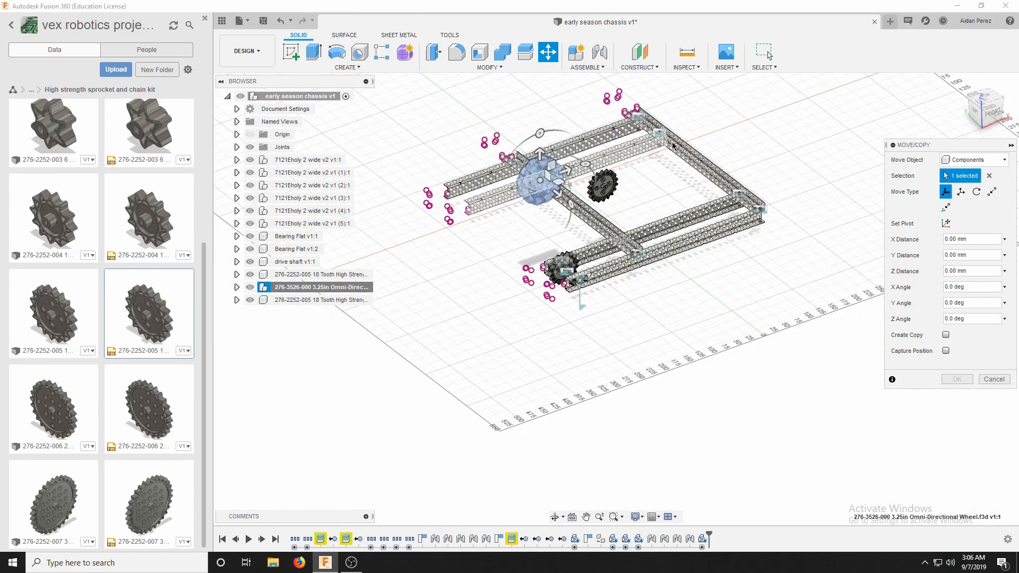
click(994, 115)
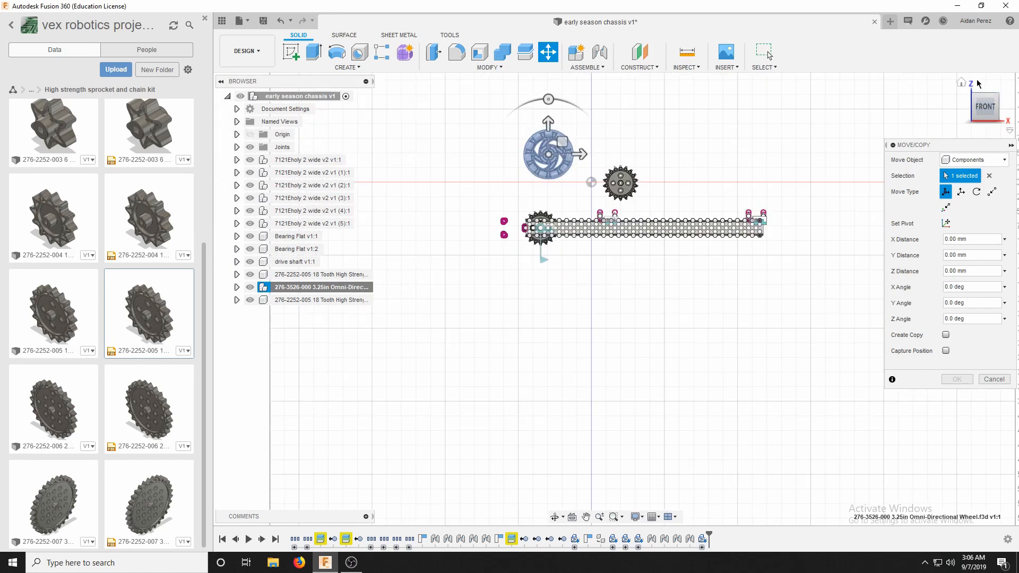
scroll(713, 207, up, 3)
scroll(700, 210, down, 2)
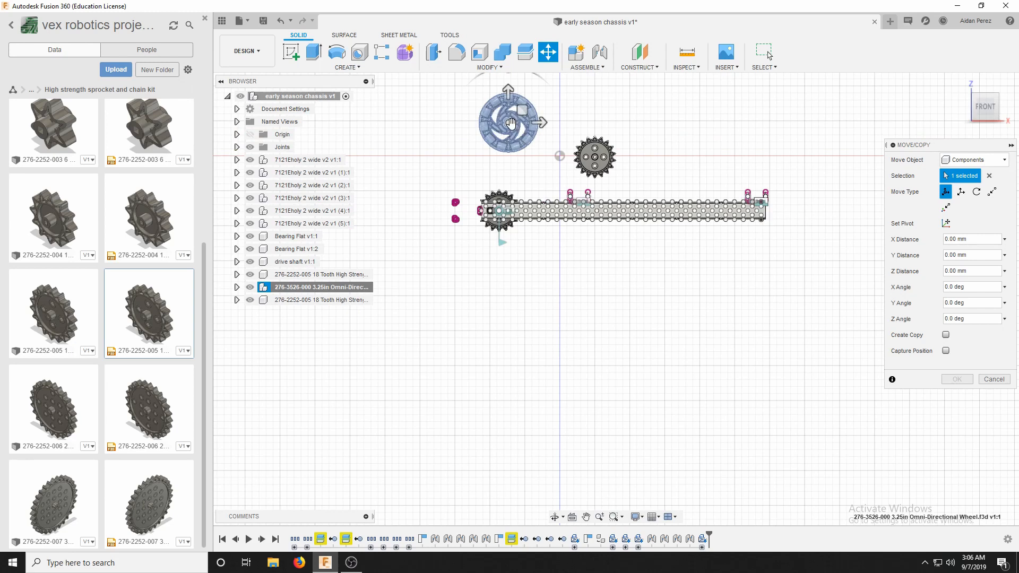
drag(509, 124, 662, 157)
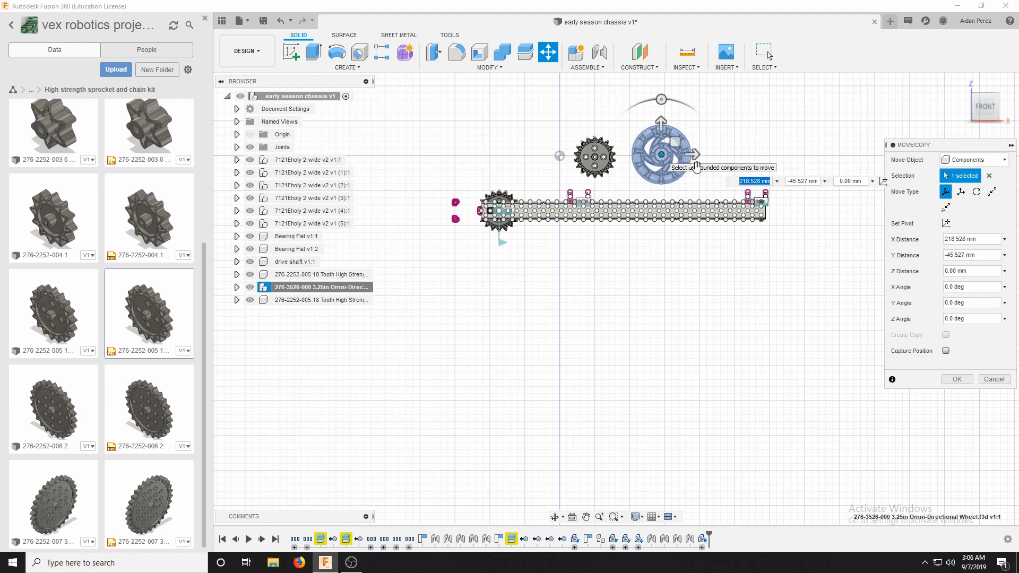
scroll(619, 138, up, 5)
scroll(552, 136, down, 5)
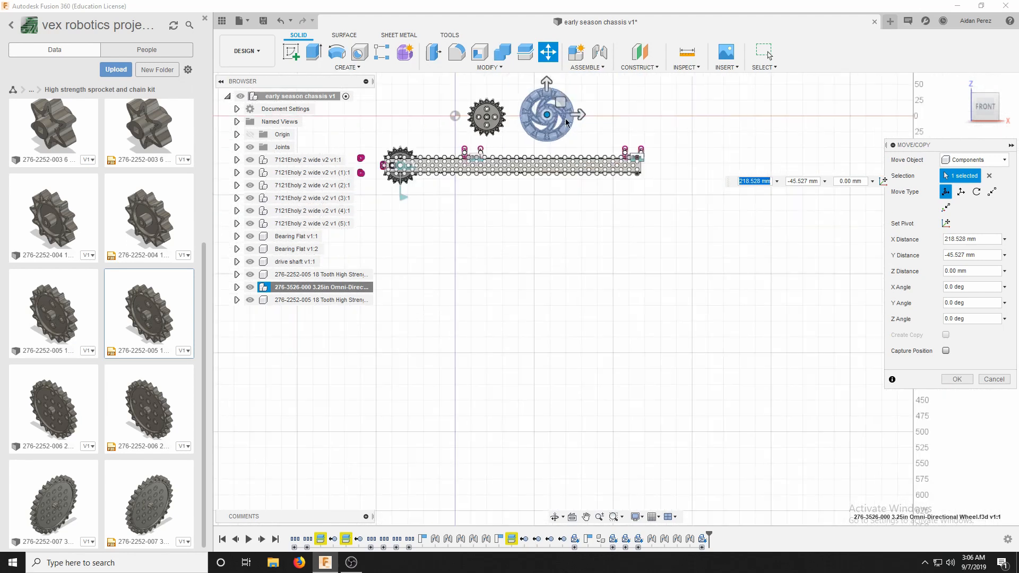
scroll(563, 123, up, 5)
drag(493, 117, 614, 320)
scroll(614, 319, up, 5)
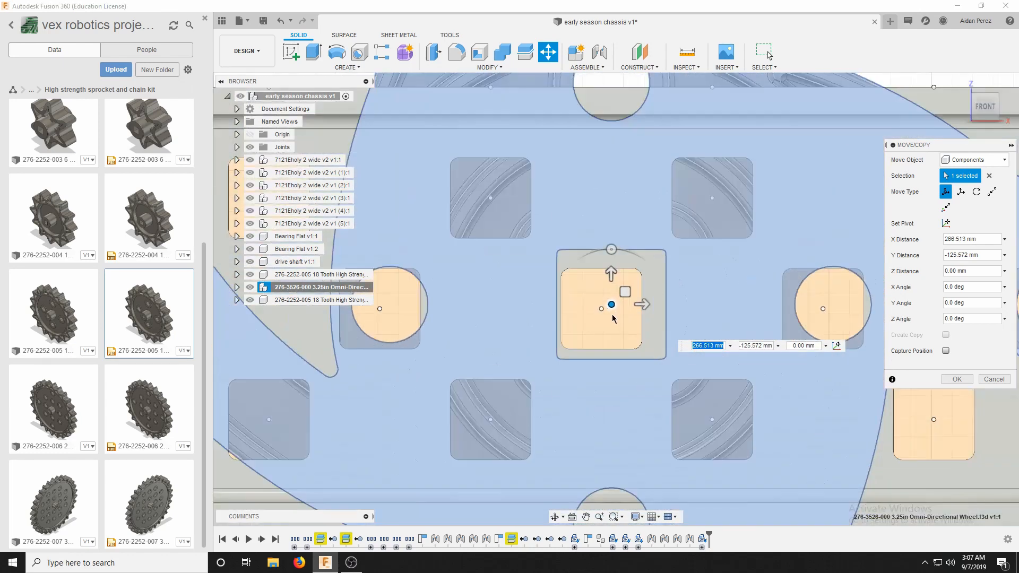
Fine-align the omni wheel's center with the C-channel's square hole center, at 265.936 mm in X and -125.815 mm in Y.
scroll(614, 318, up, 8)
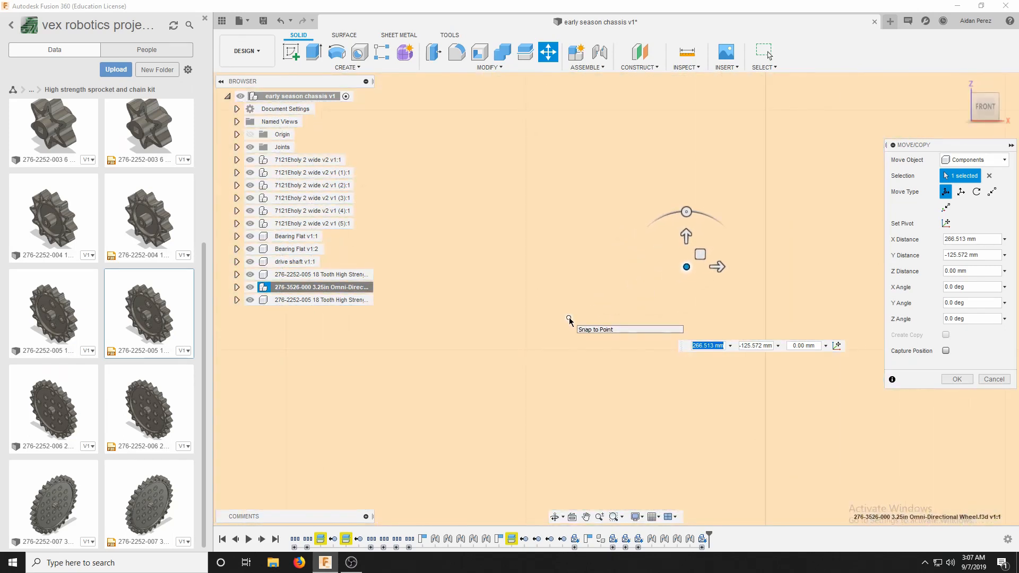
scroll(569, 319, down, 2)
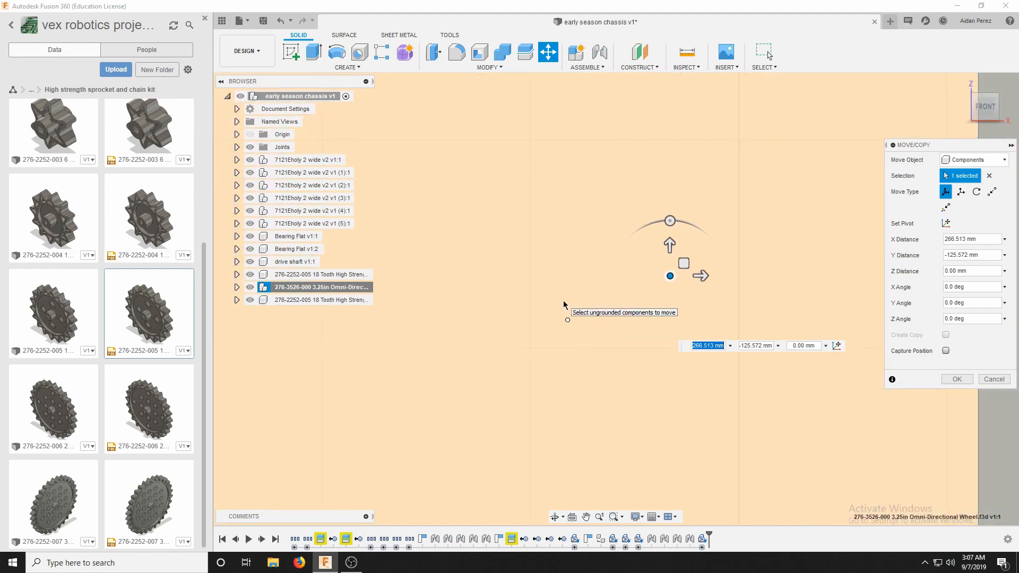
scroll(521, 292, down, 3)
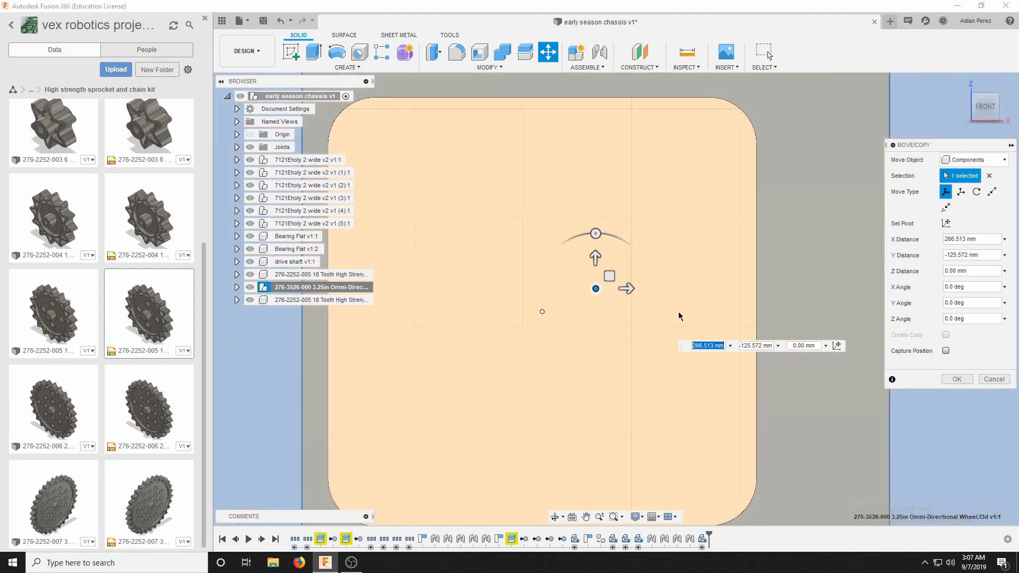
scroll(535, 291, up, 1)
scroll(577, 275, up, 1)
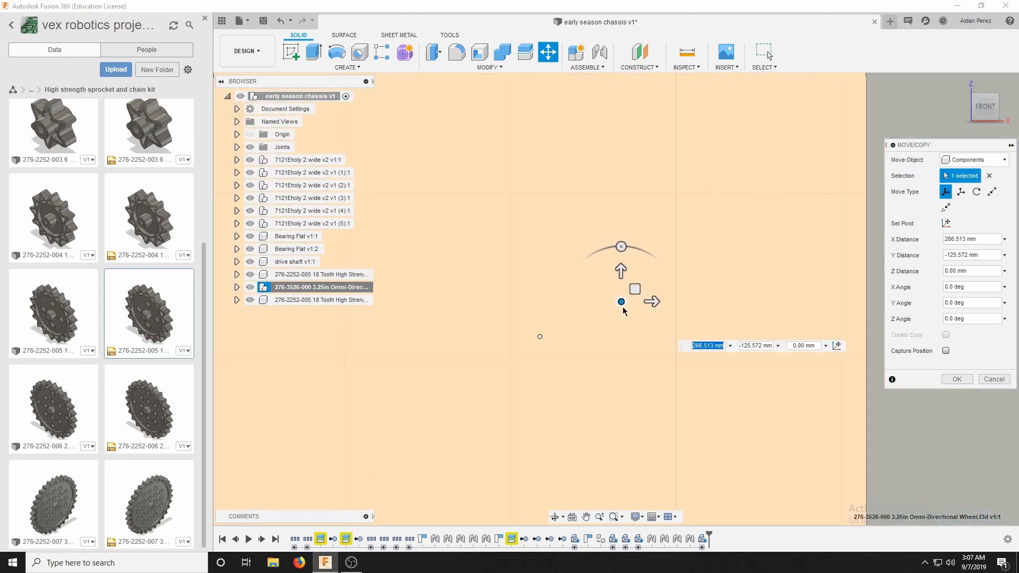
scroll(578, 297, down, 6)
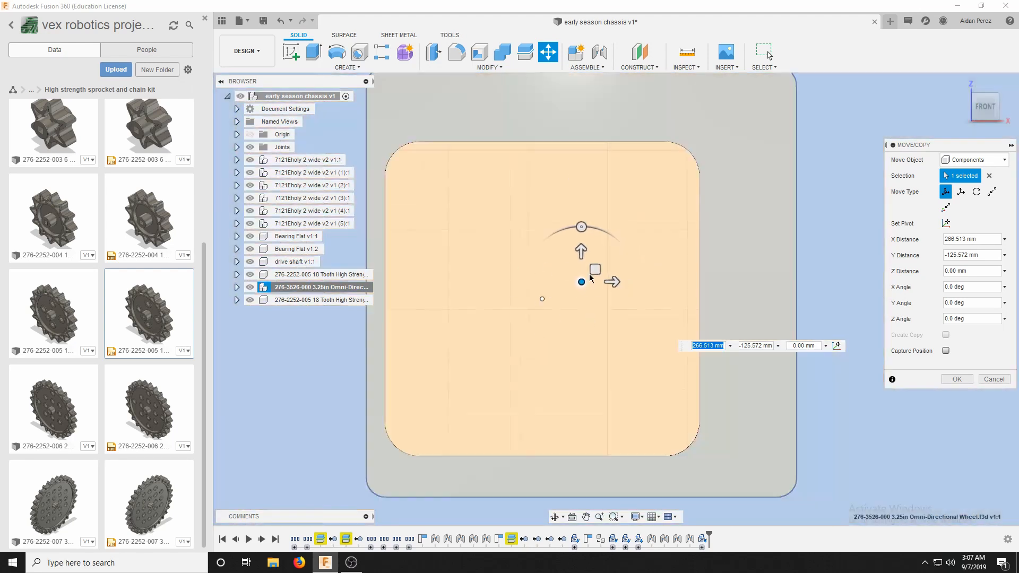
scroll(573, 297, up, 8)
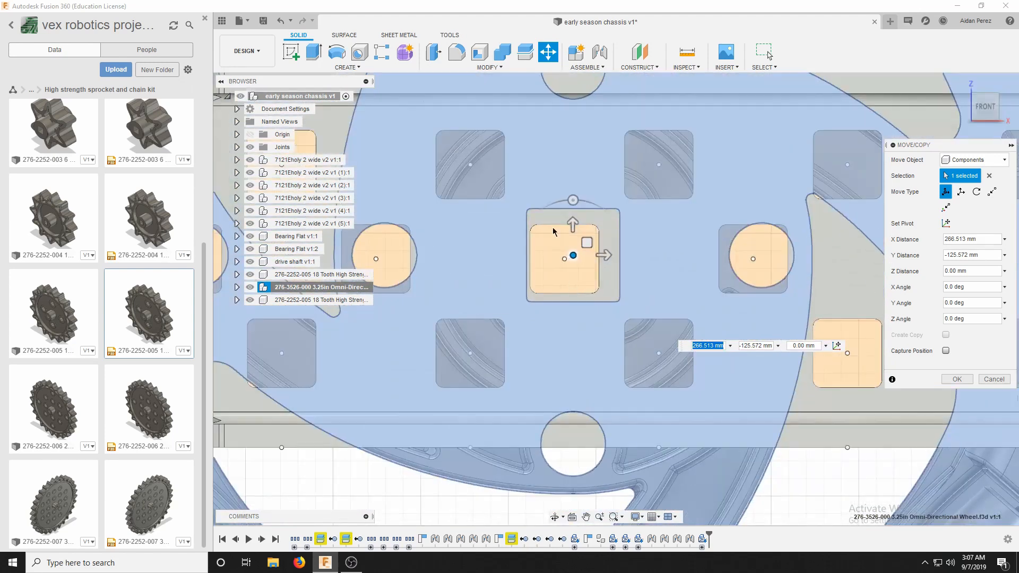
scroll(675, 243, up, 3)
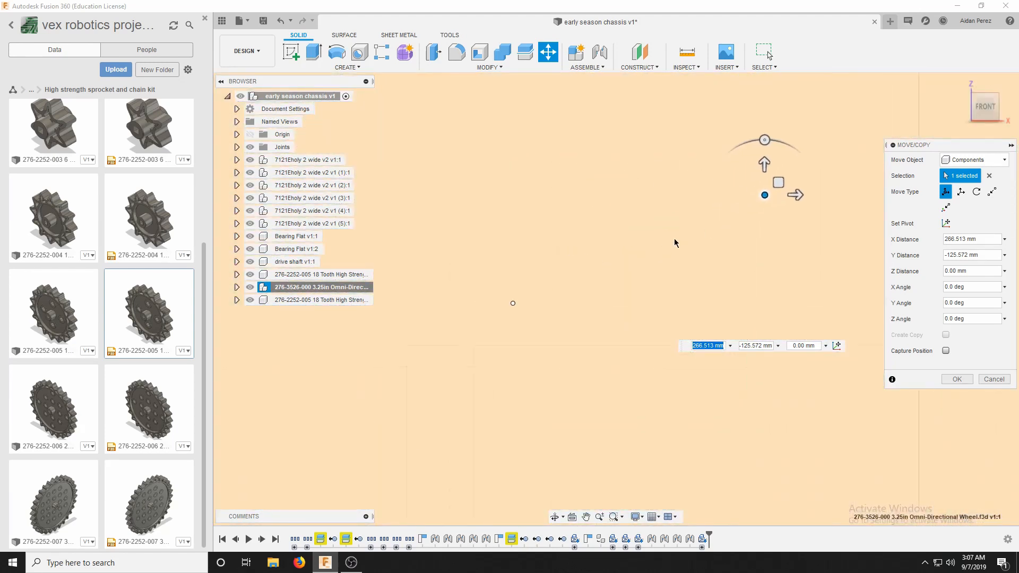
drag(765, 197, 512, 304)
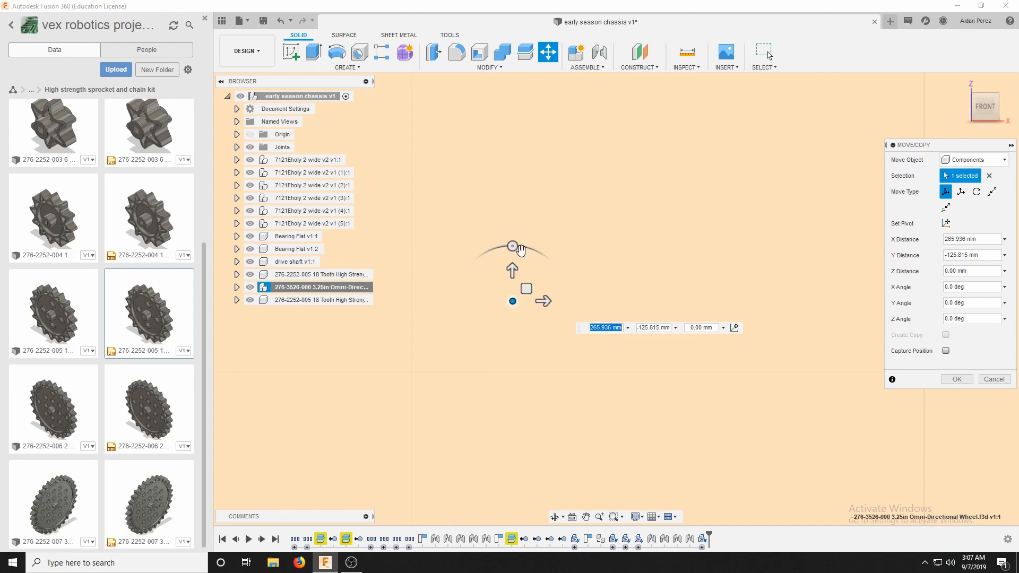
scroll(668, 232, down, 10)
scroll(729, 239, down, 8)
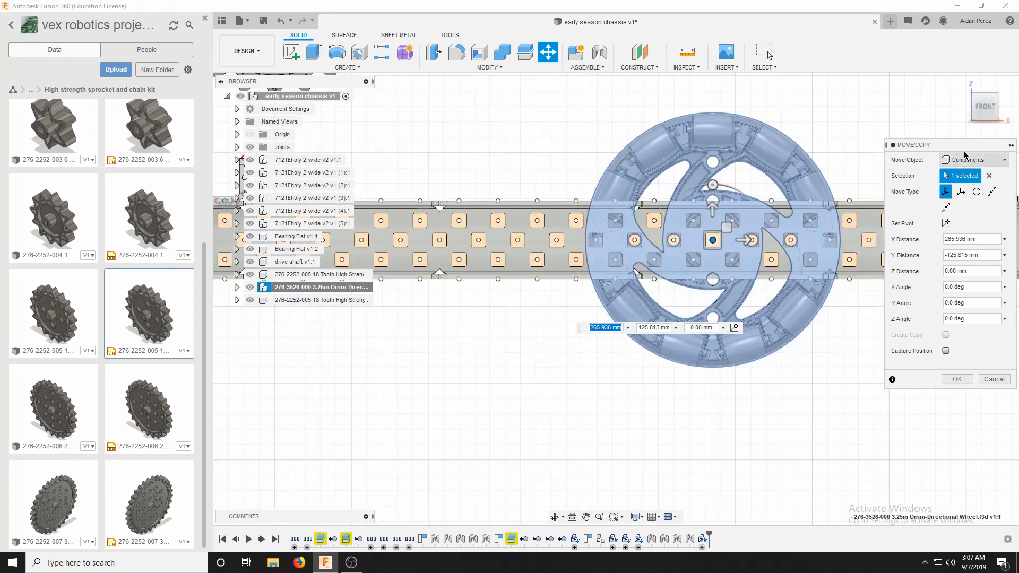
Move the omni wheel 115 mm along Z so it sits between the two parallel C-channels, and apply the move.
click(985, 88)
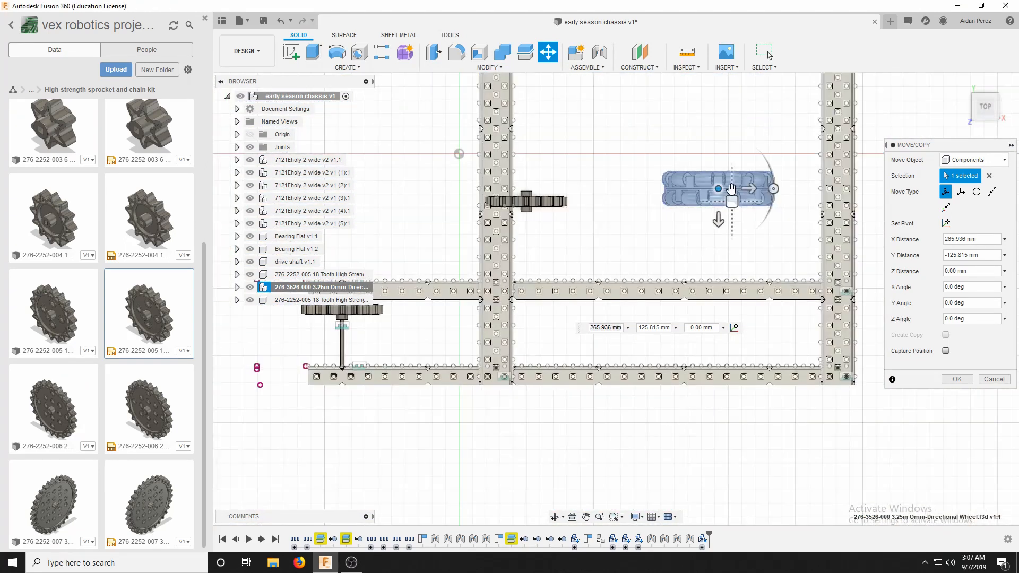
click(719, 221)
text(50)
key(Return)
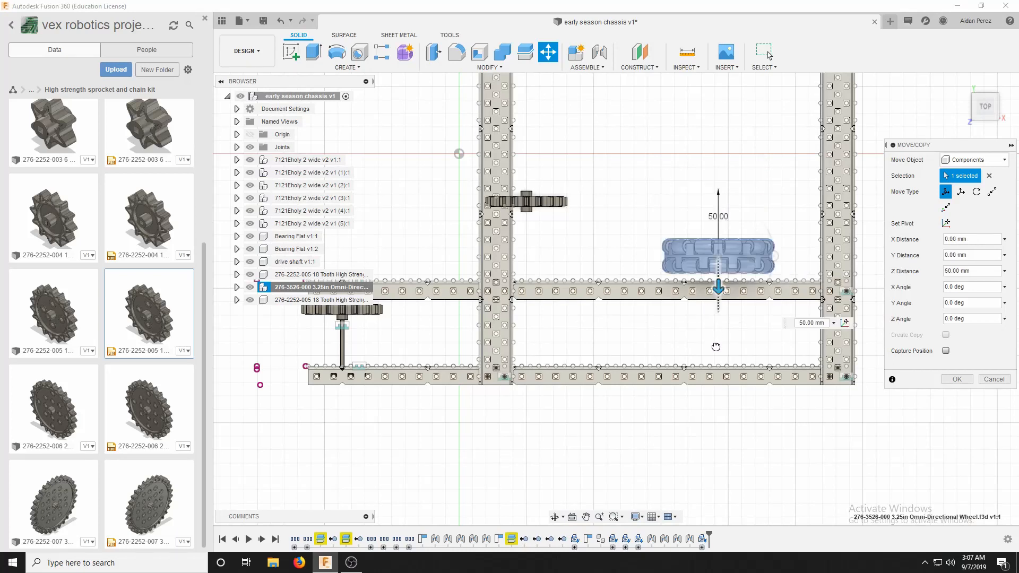
drag(716, 347, 717, 344)
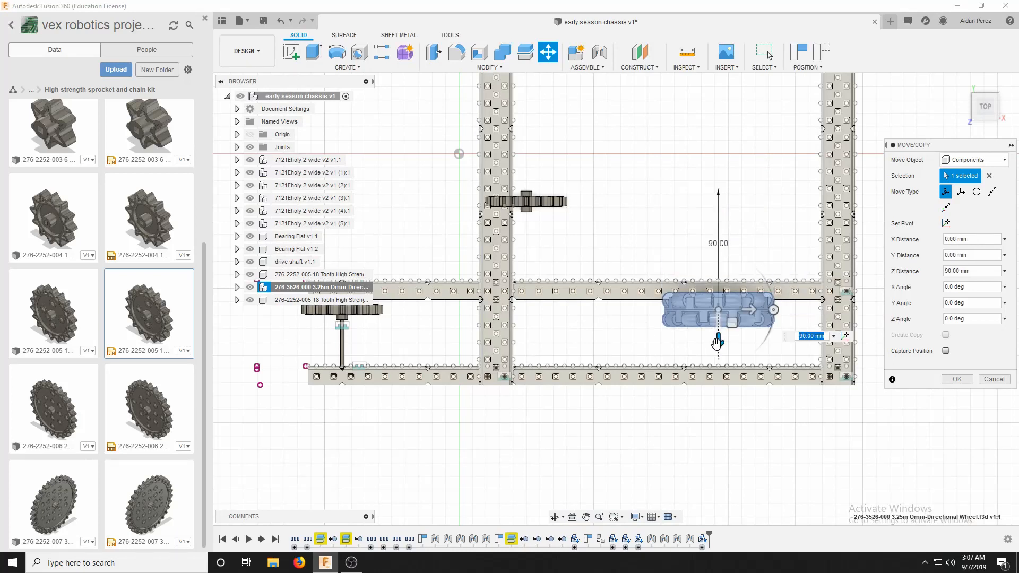
scroll(717, 344, up, 2)
text(100)
key(Return)
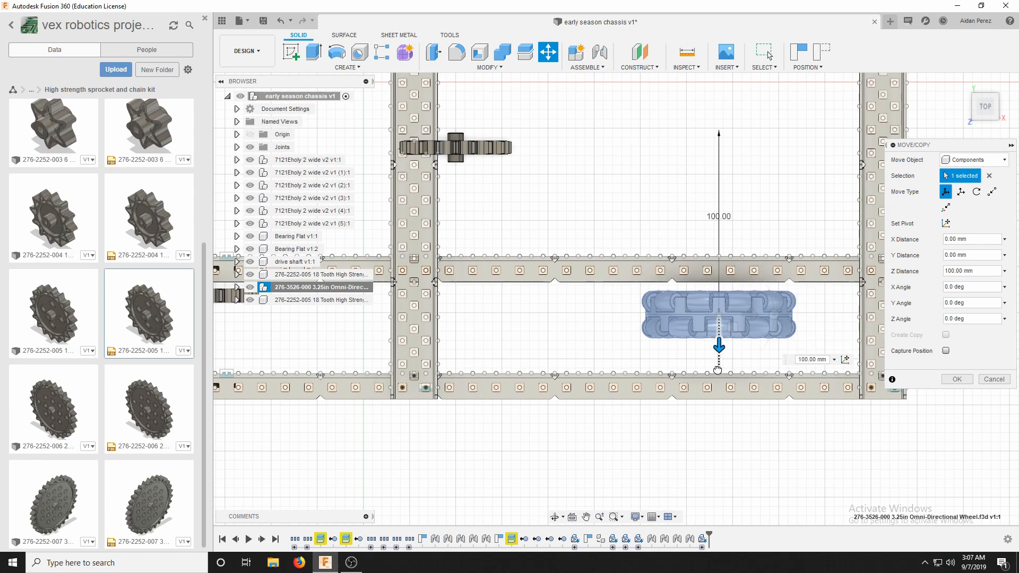
drag(718, 370, 719, 380)
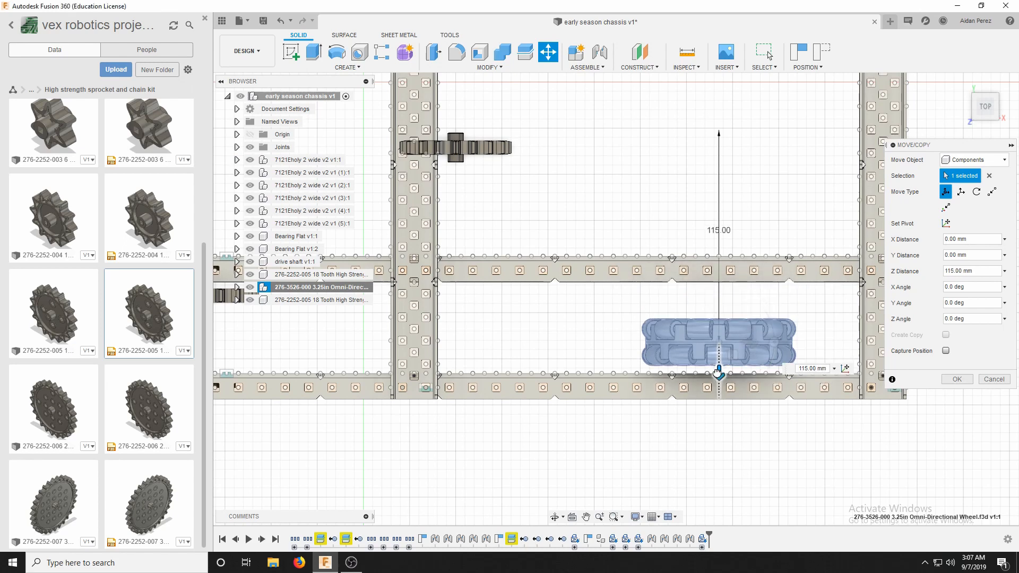
click(957, 379)
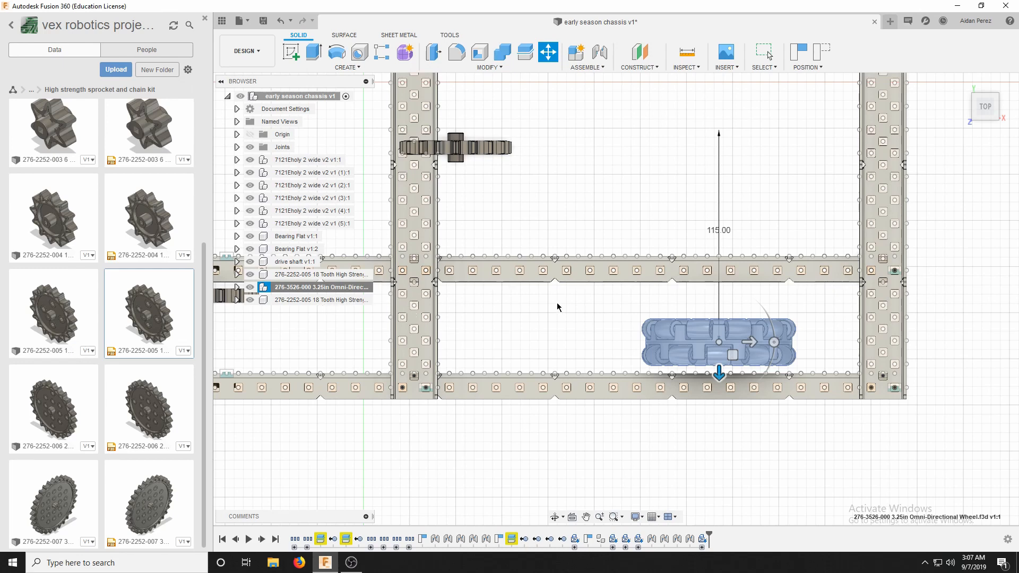
Move the second 18-tooth sprocket 142.574 mm in X and -76.754 mm in Y, centering it on the omni wheel's bore.
right_click(313, 300)
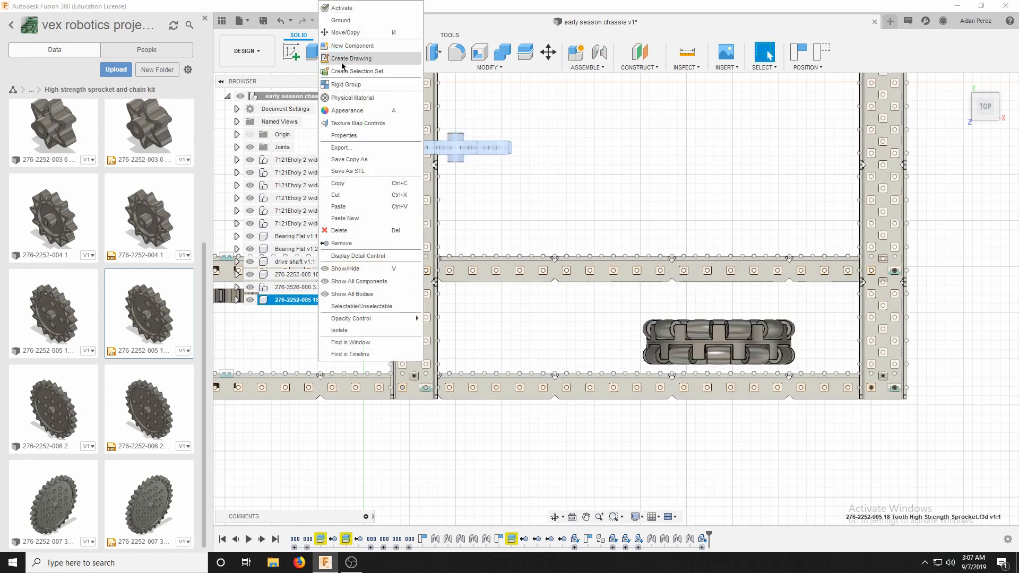
click(340, 32)
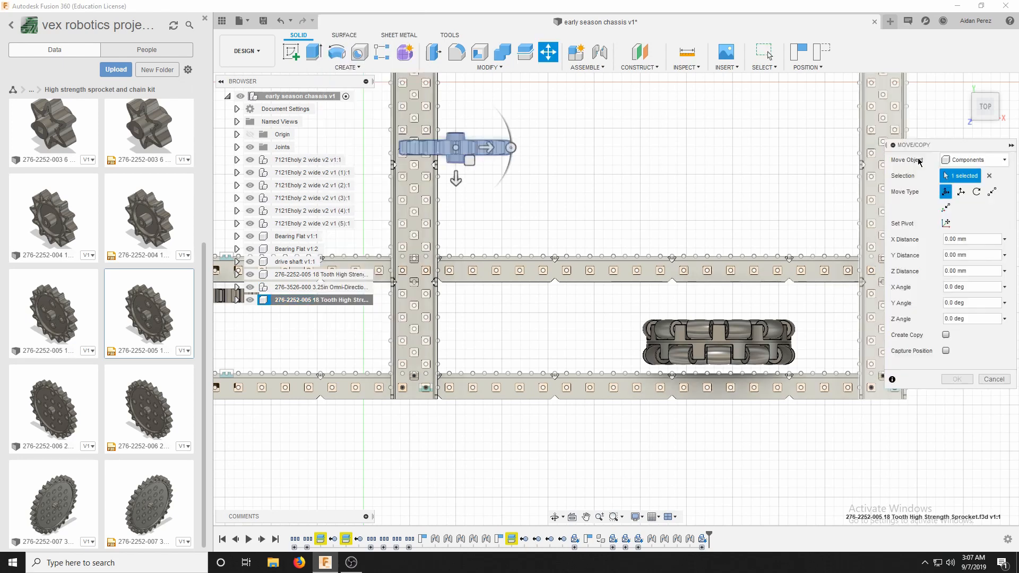
click(986, 122)
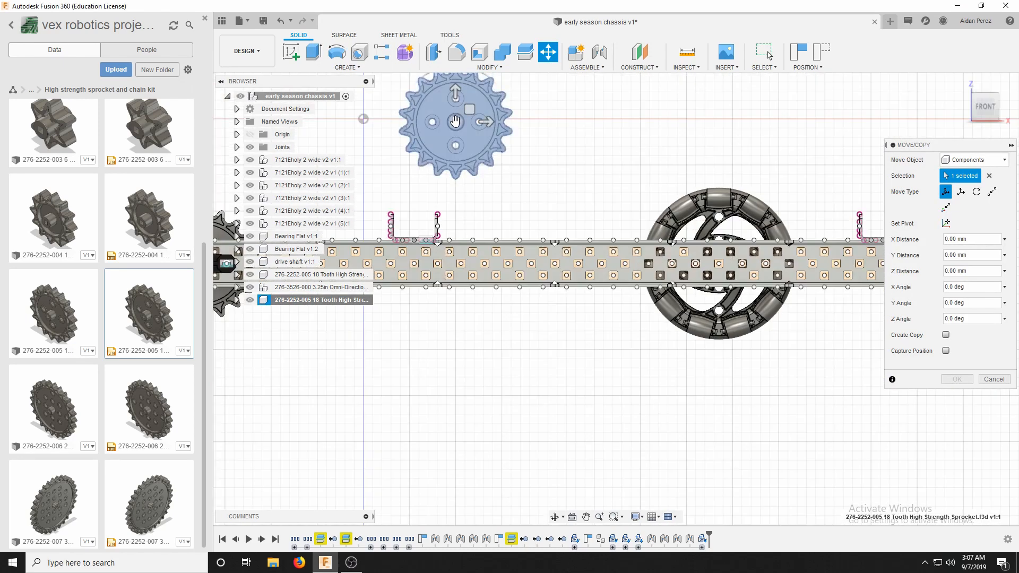
drag(455, 122, 720, 262)
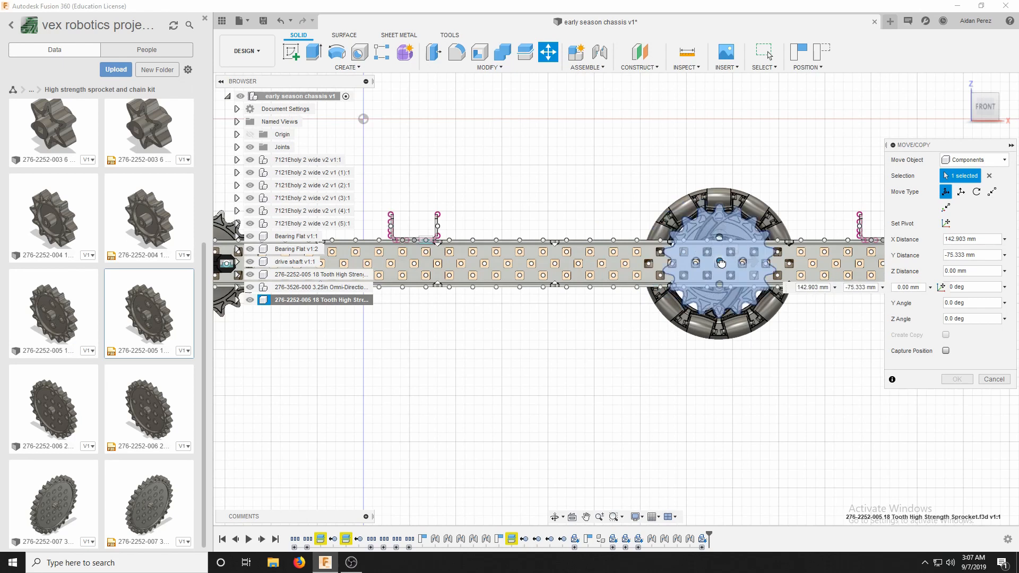
scroll(721, 262, up, 5)
scroll(720, 262, up, 4)
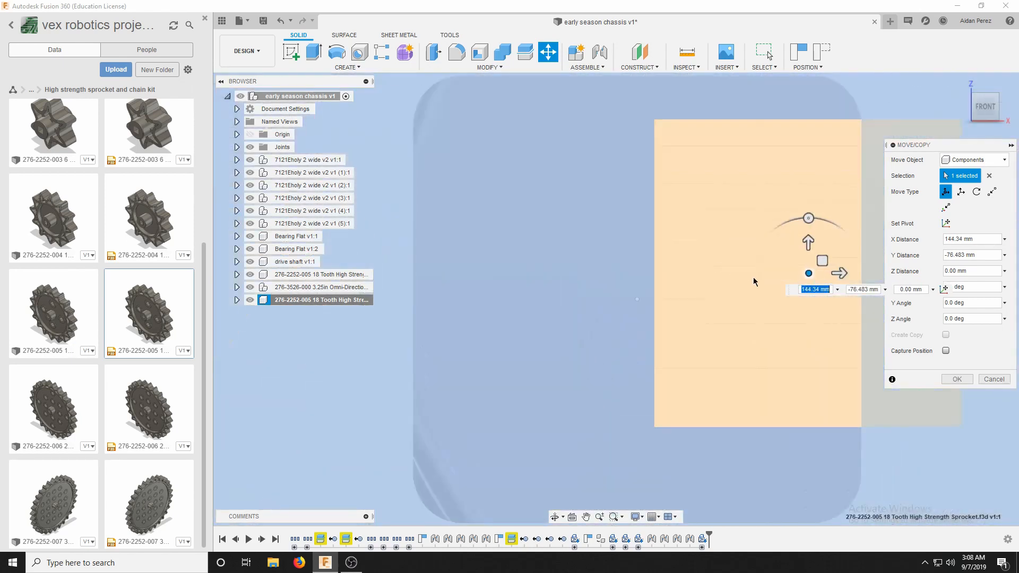
drag(813, 271, 495, 319)
scroll(495, 325, down, 5)
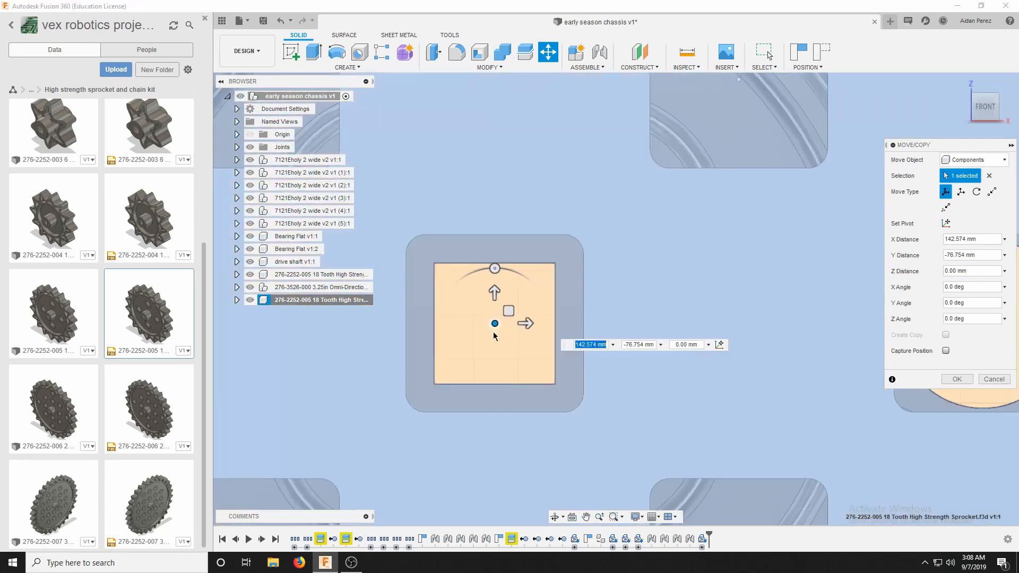
click(957, 379)
scroll(881, 266, down, 4)
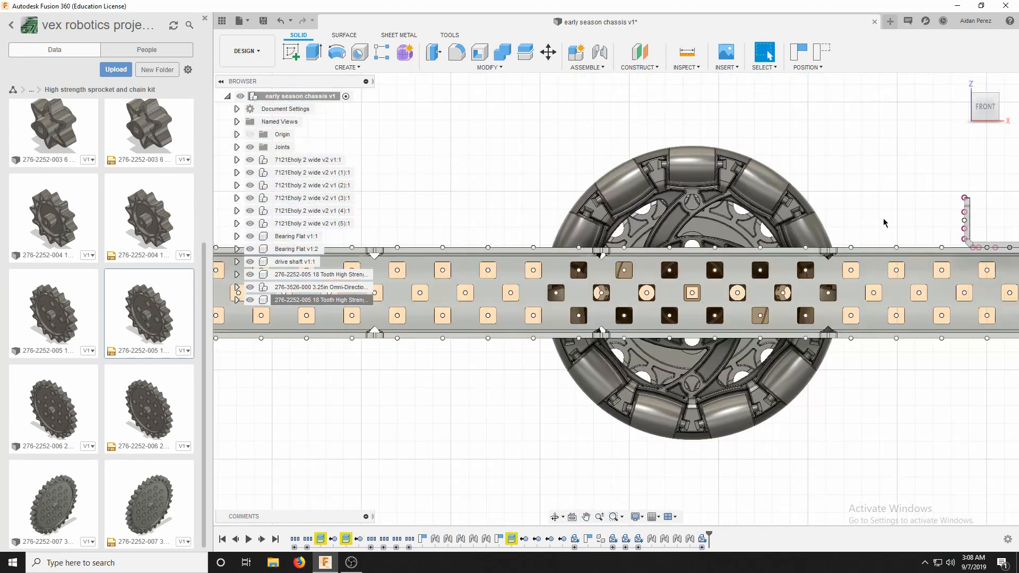
Move the second 18-tooth sprocket 85 mm along Z toward the omni wheel, checking its placement from the top view.
drag(973, 108, 945, 186)
scroll(606, 128, down, 4)
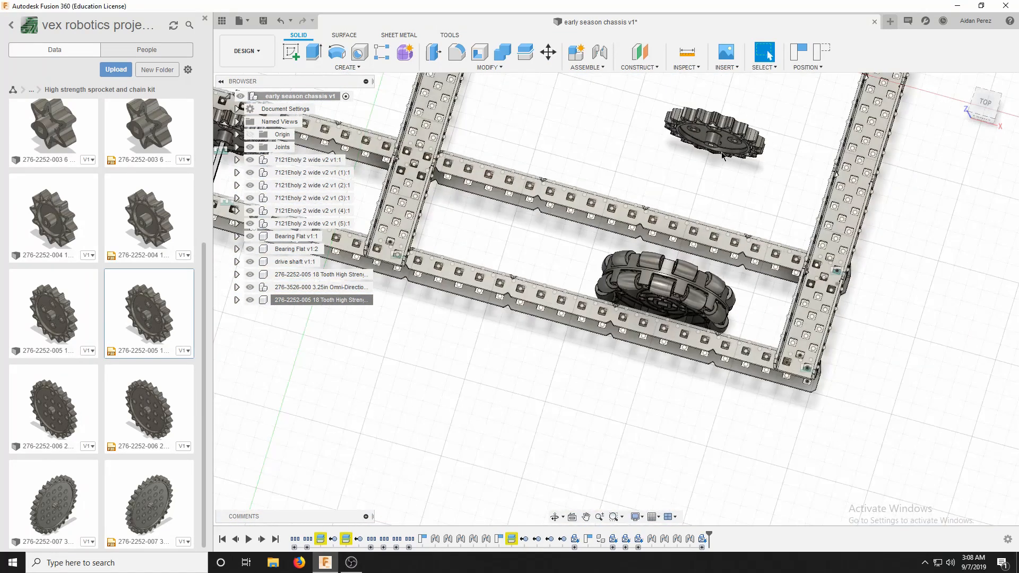
right_click(311, 301)
click(348, 33)
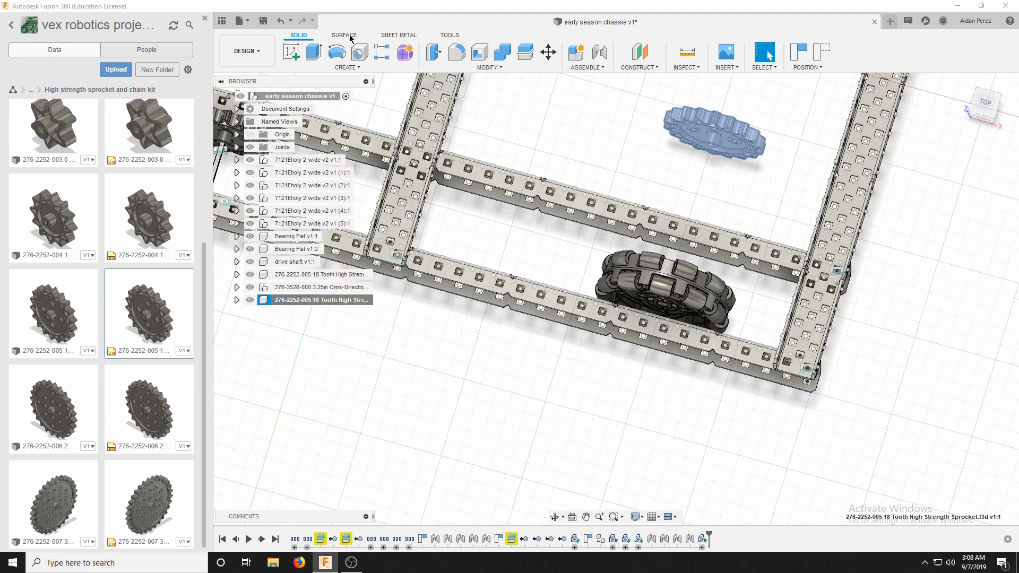
drag(706, 161, 665, 264)
click(985, 102)
scroll(661, 281, up, 4)
scroll(657, 311, down, 6)
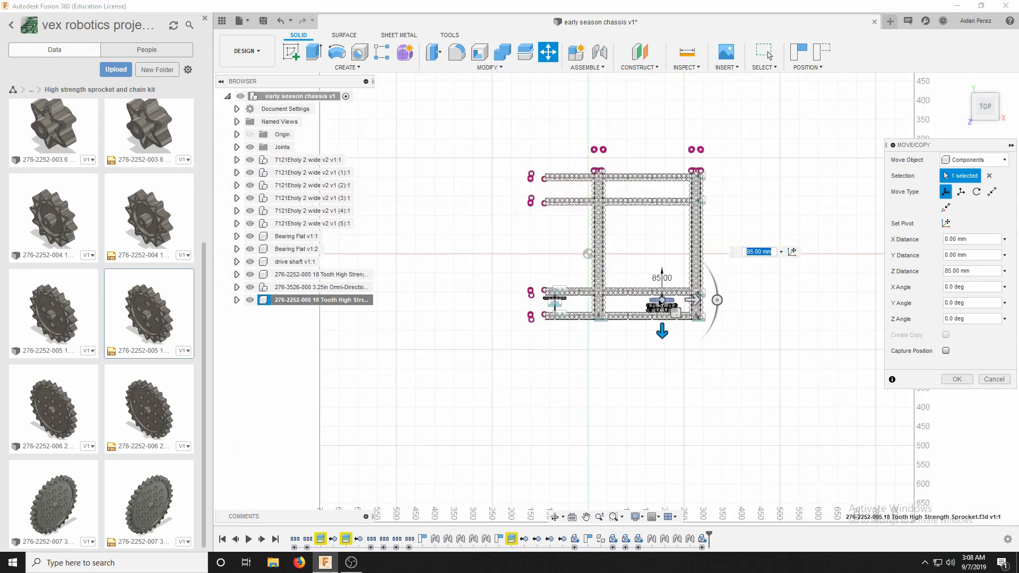
scroll(660, 301, down, 2)
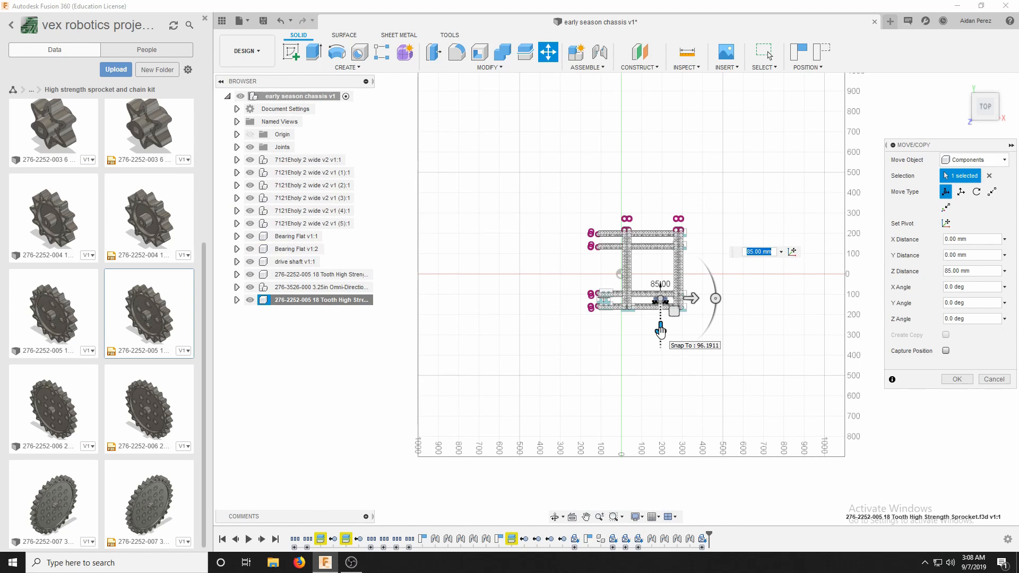
Try moving the sprocket -100, -200 and -185 mm along Z, toward the opposite pair of C-channels.
drag(660, 331, 662, 291)
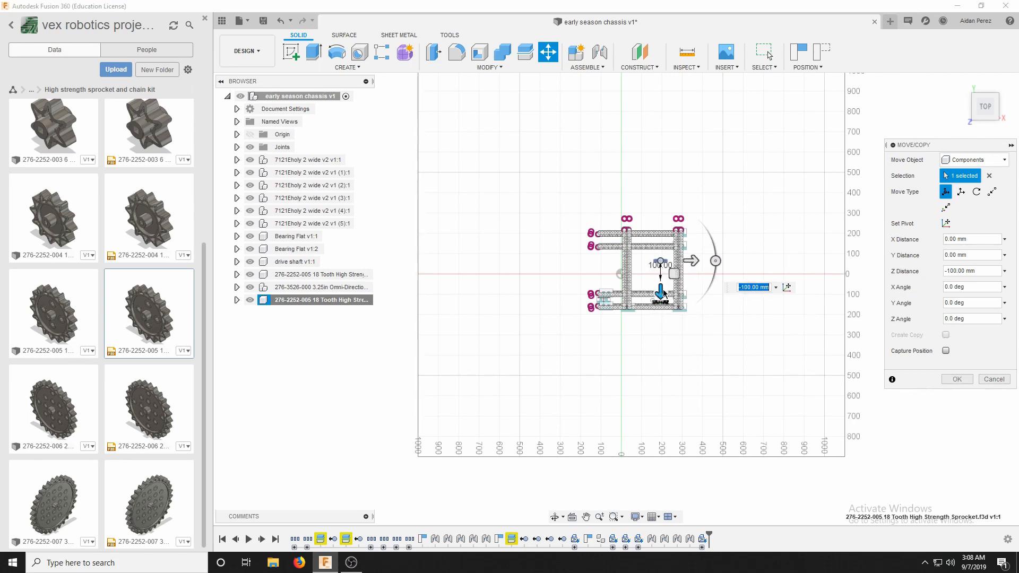
drag(664, 293, 665, 313)
scroll(667, 307, up, 5)
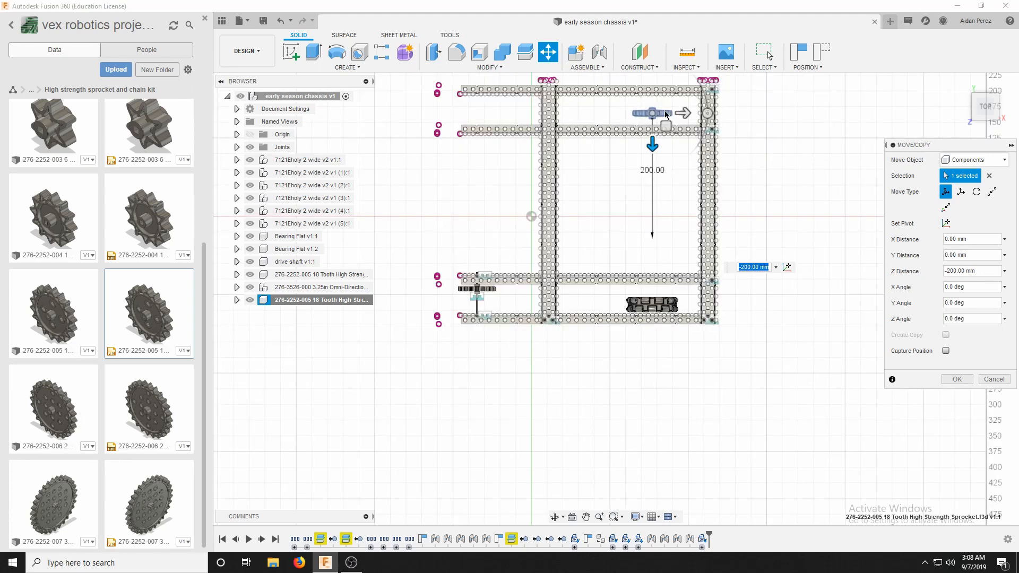
scroll(666, 114, up, 8)
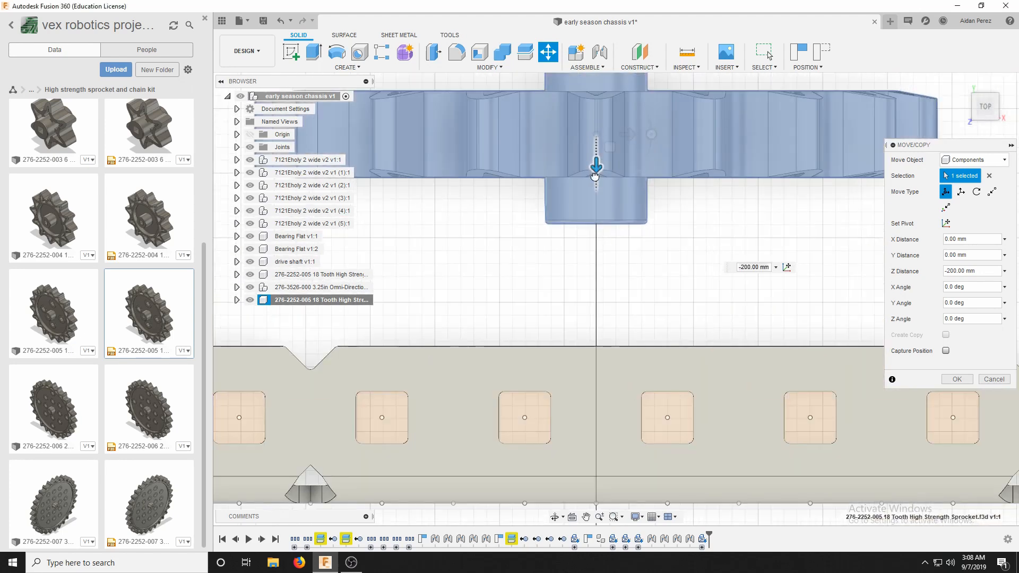
drag(595, 176, 596, 273)
scroll(595, 201, down, 2)
scroll(597, 228, down, 1)
scroll(597, 228, down, 3)
scroll(563, 441, down, 5)
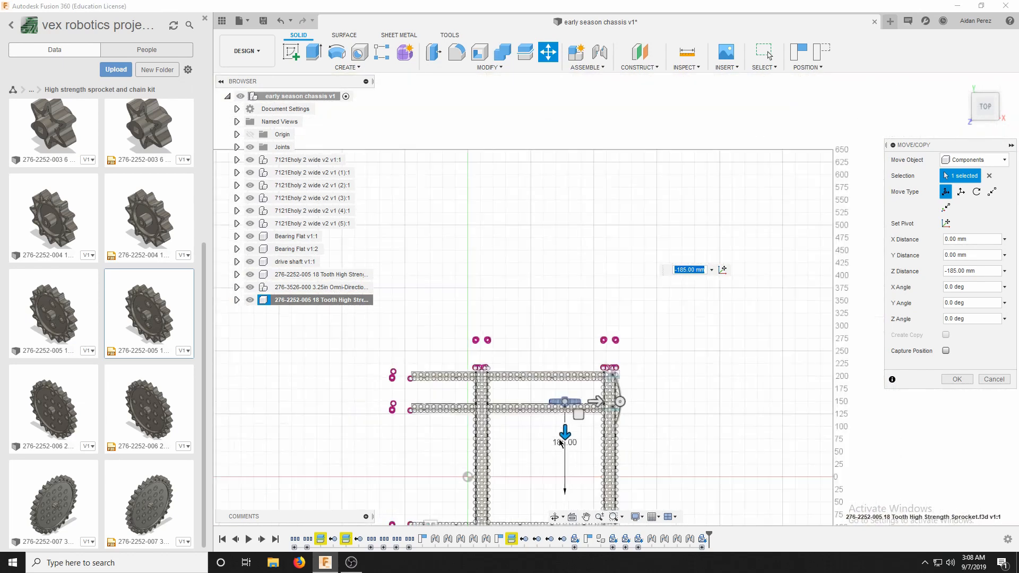
scroll(561, 442, down, 2)
scroll(525, 460, up, 8)
Set the sprocket's Z move to 80 mm, placing it between the inner C-channel and the omni wheel, and apply it.
drag(781, 205, 519, 311)
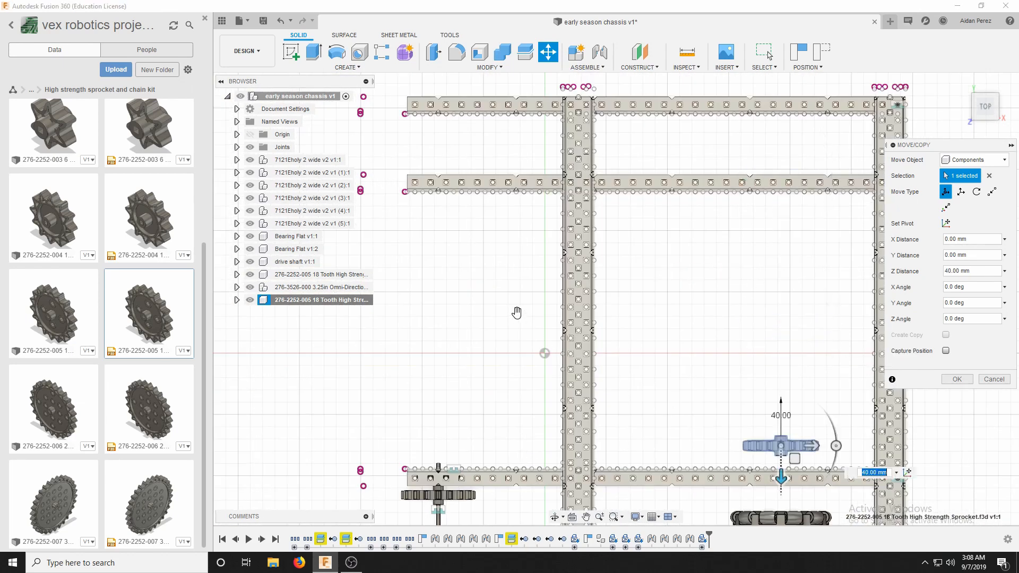
scroll(519, 311, down, 5)
scroll(565, 326, up, 10)
scroll(468, 230, up, 4)
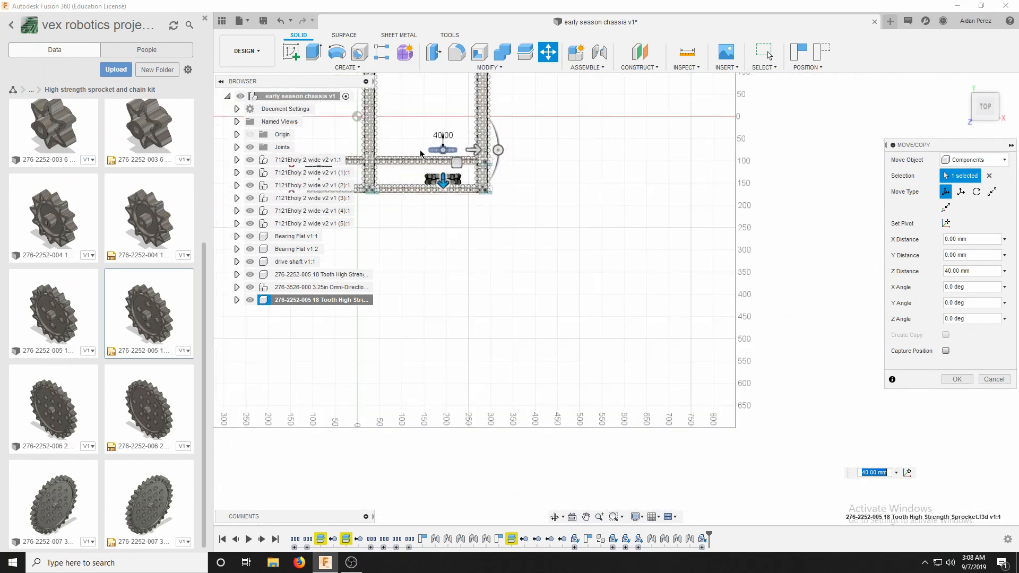
drag(550, 188, 550, 304)
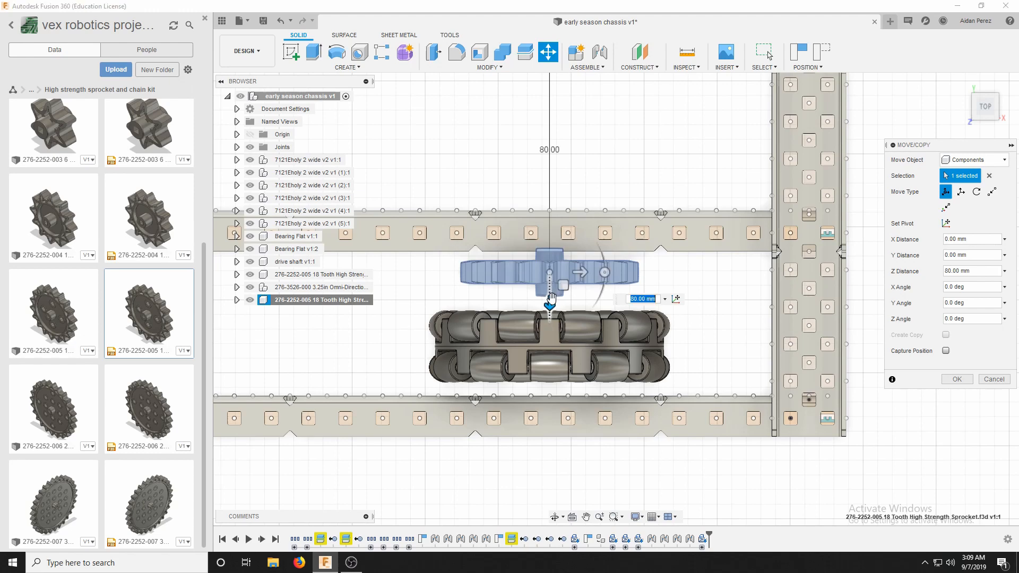
click(958, 379)
scroll(553, 171, down, 8)
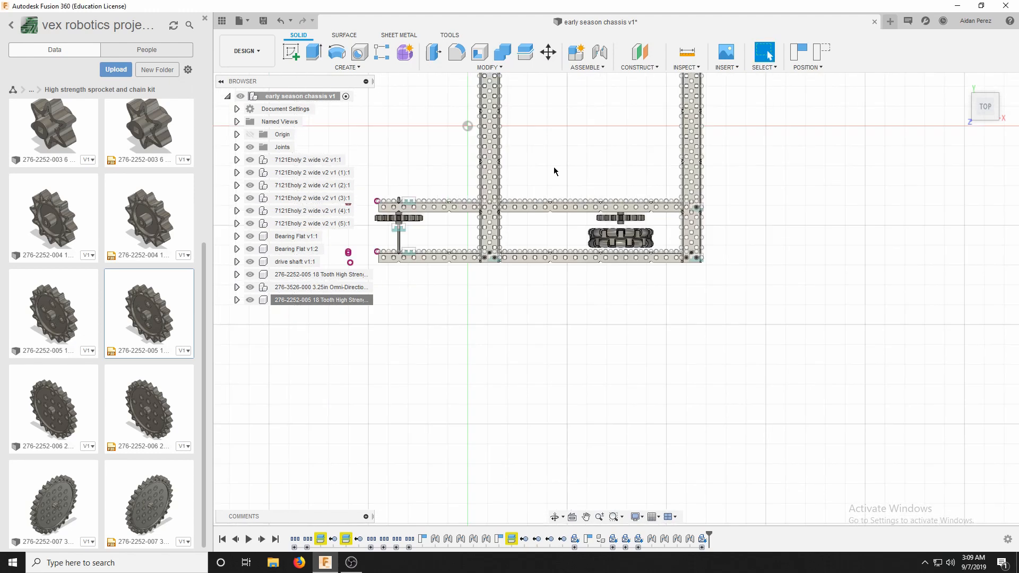
click(962, 83)
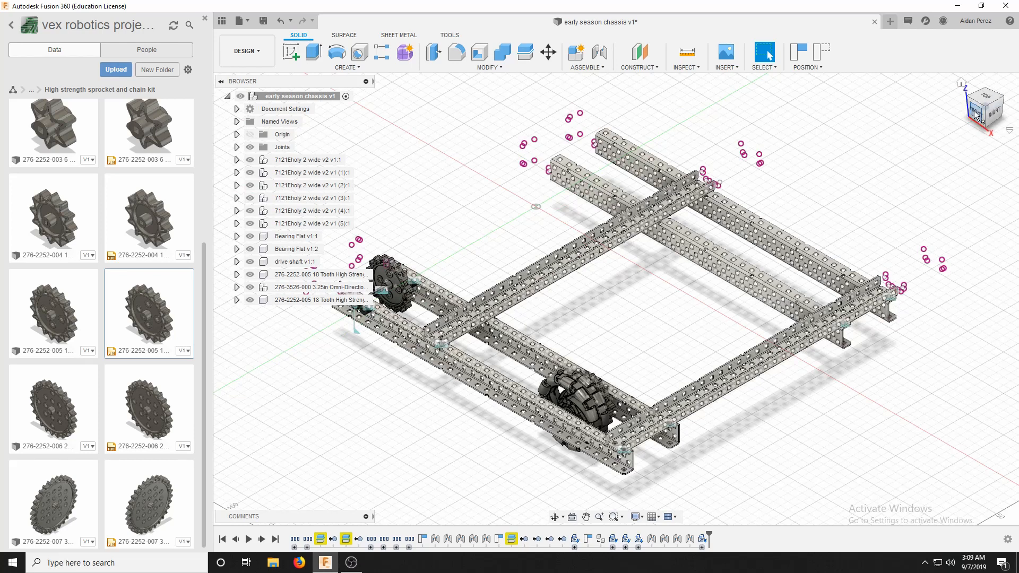
click(974, 121)
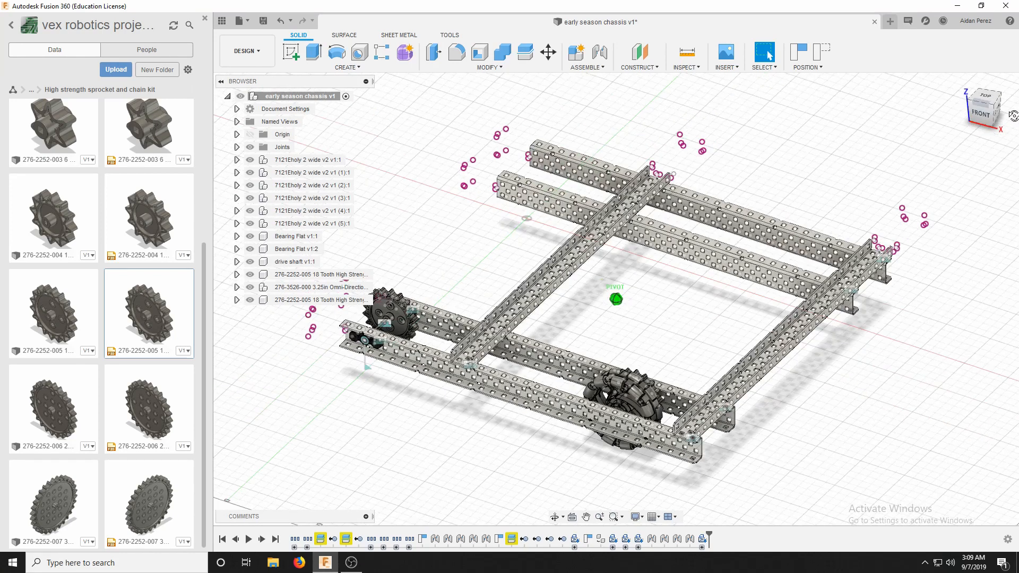
right_click(287, 186)
click(316, 221)
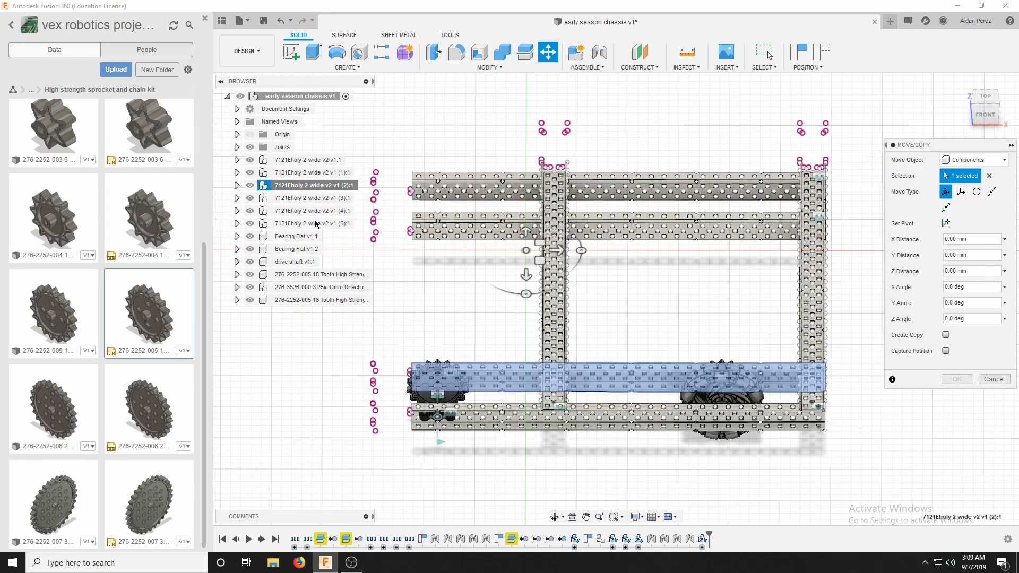
drag(526, 251, 450, 174)
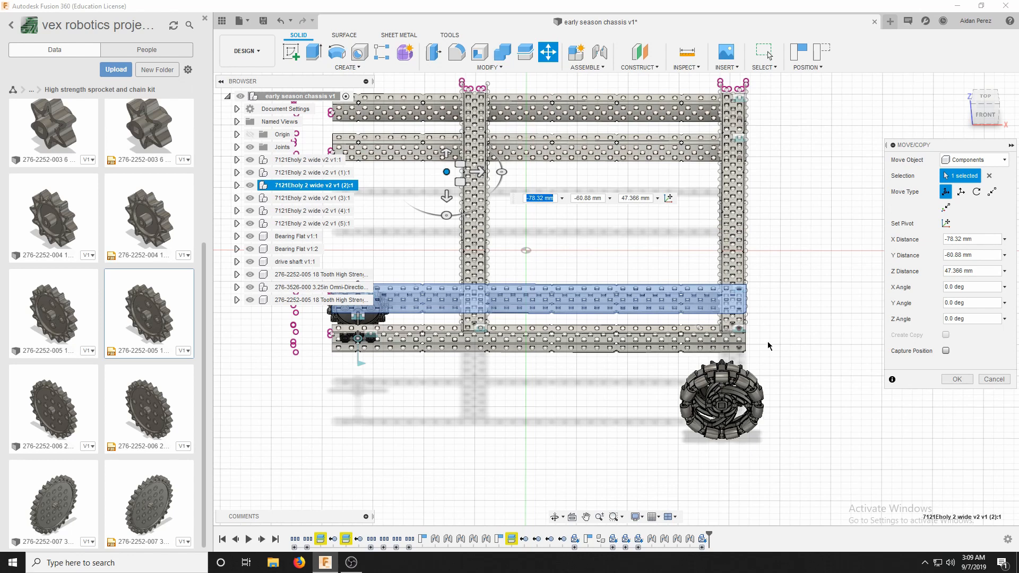
click(986, 380)
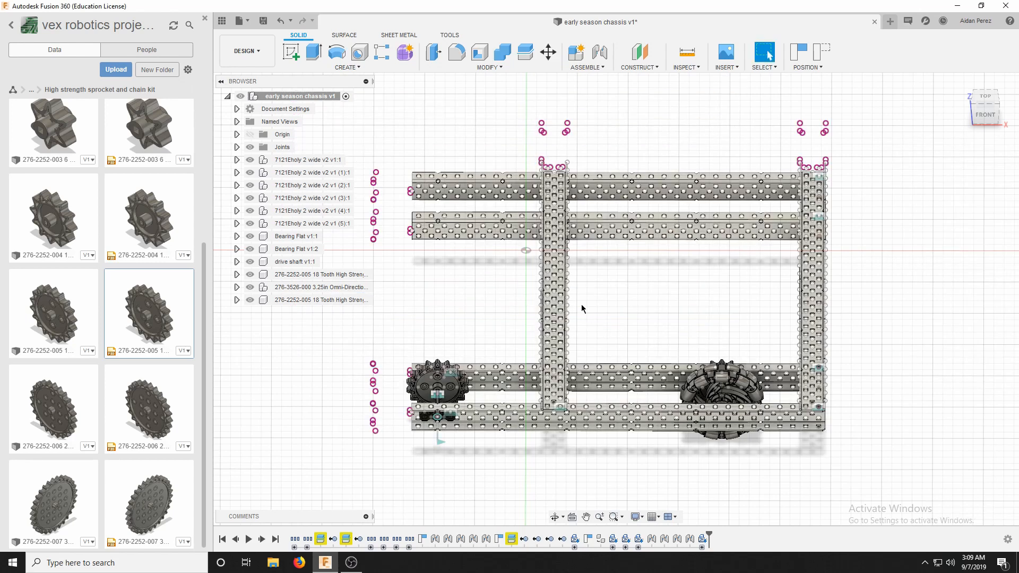
Look through the folders of the 7121E 2019-2020 project for hardware parts.
scroll(517, 267, down, 2)
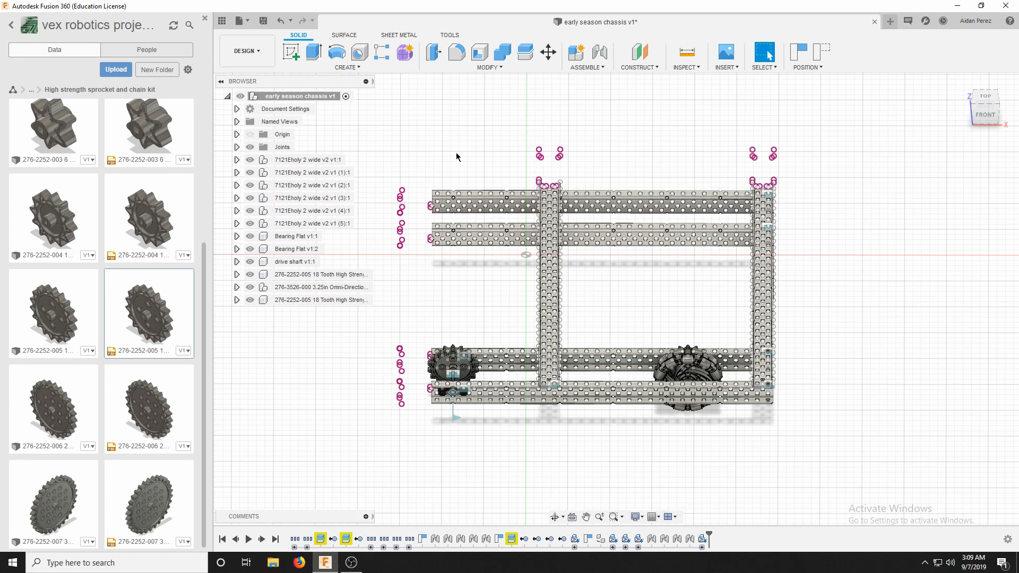
scroll(635, 311, up, 5)
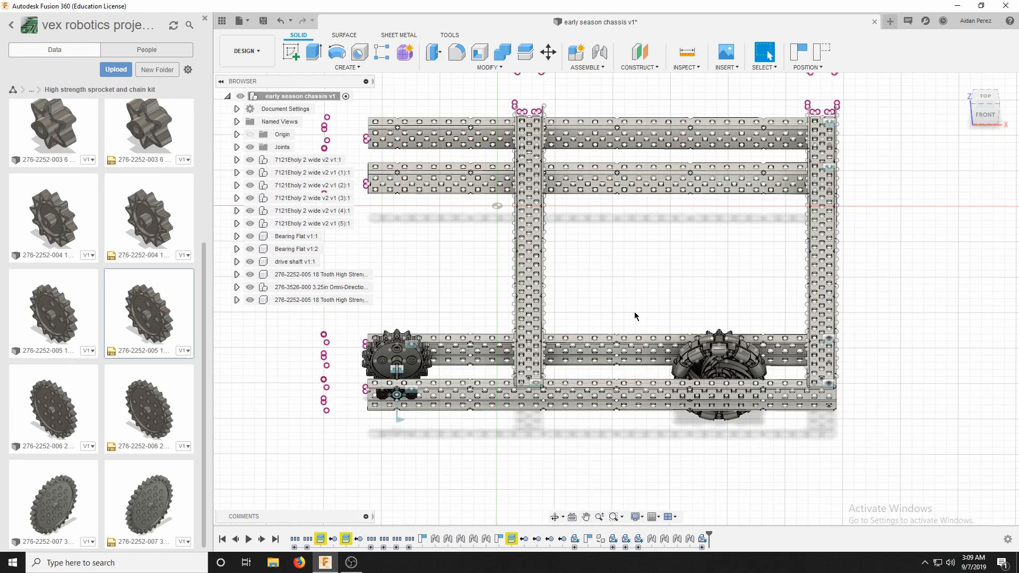
click(14, 91)
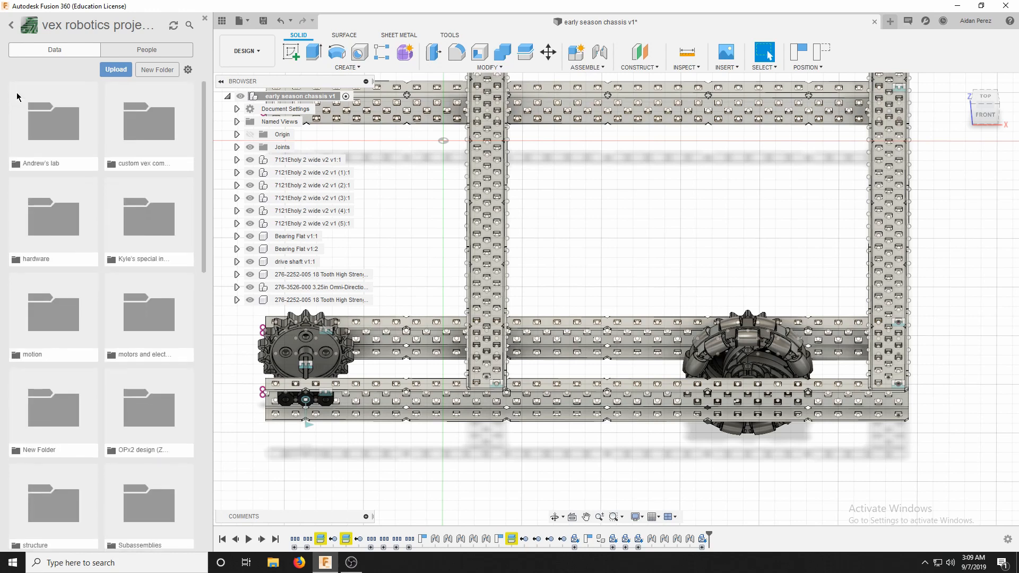
click(10, 28)
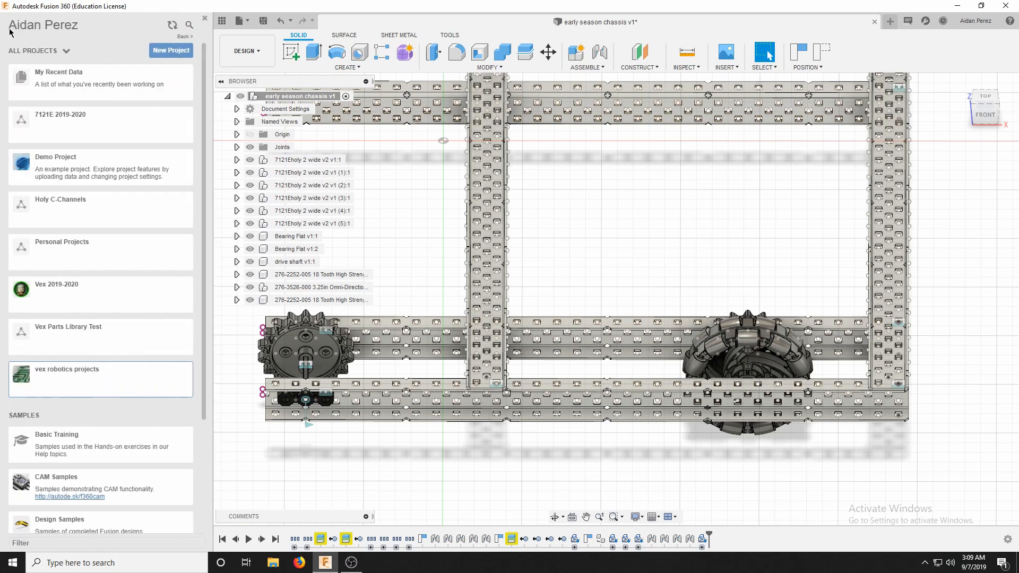
click(35, 115)
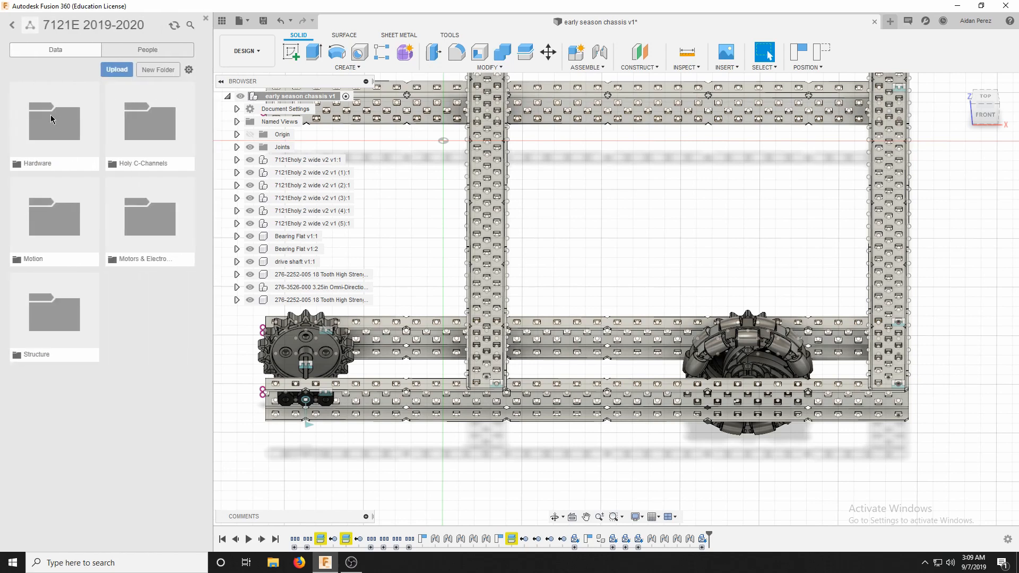
click(152, 134)
click(13, 89)
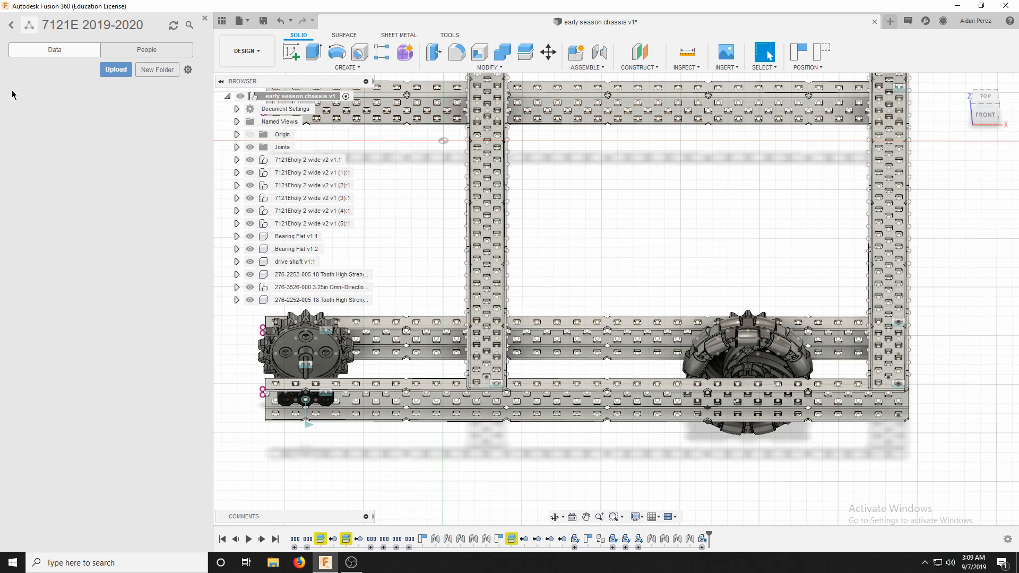
click(43, 146)
click(131, 156)
click(12, 90)
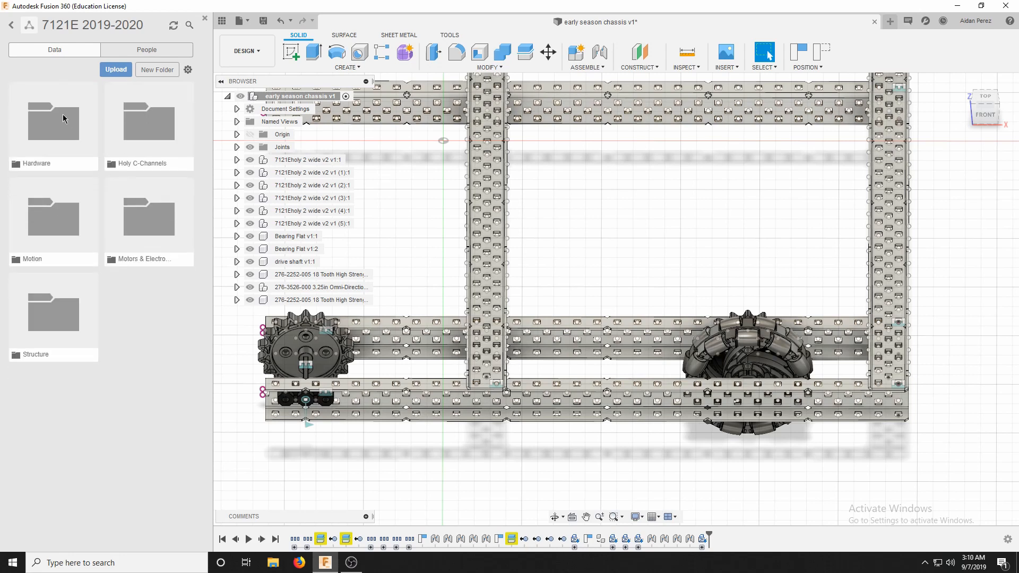
click(12, 26)
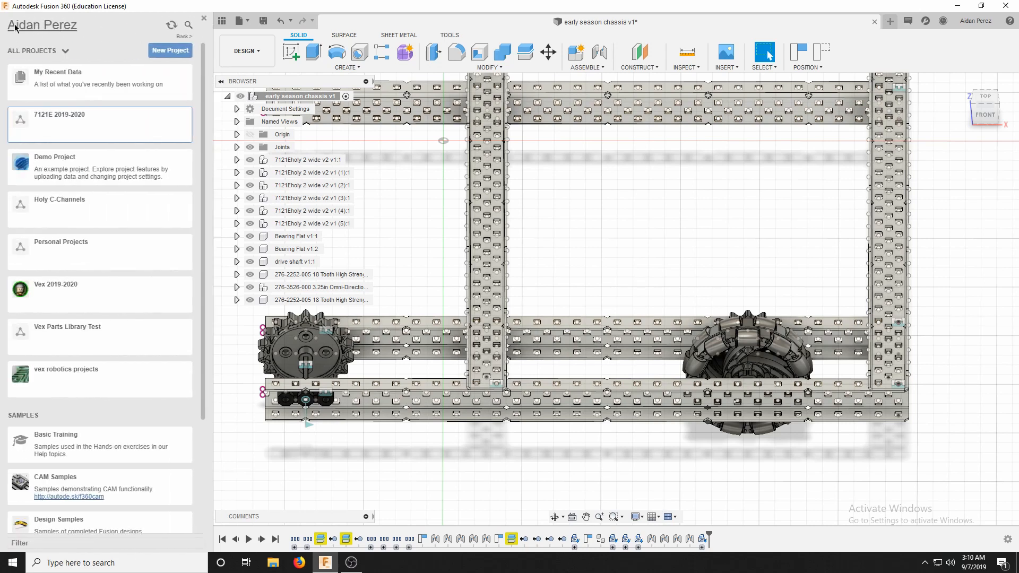
click(64, 368)
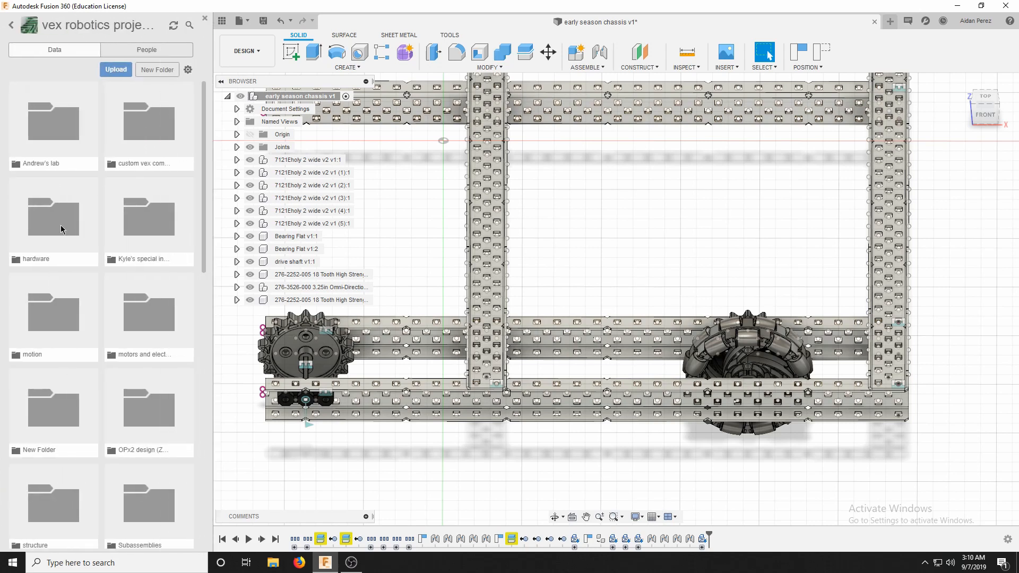
click(62, 223)
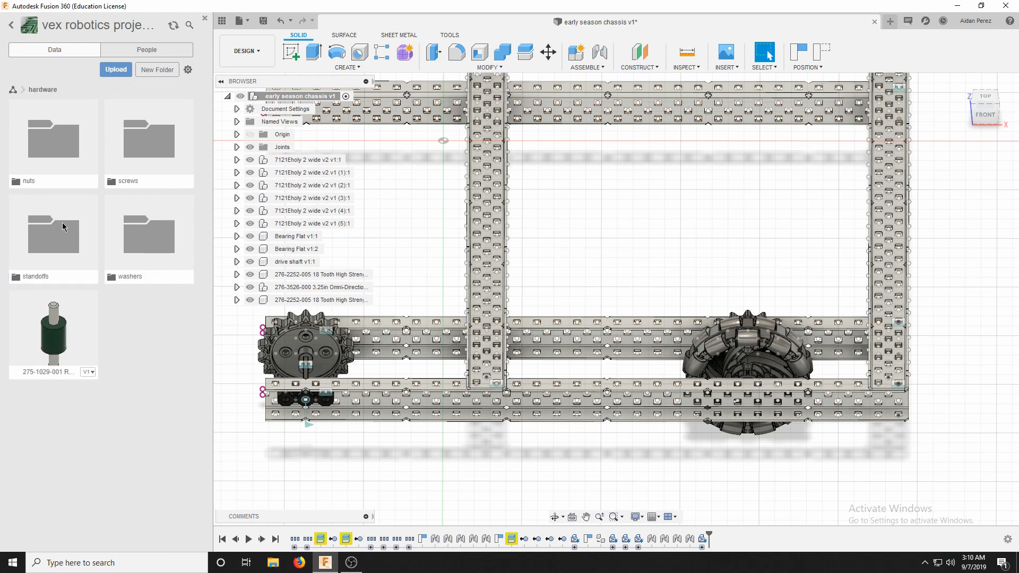
double_click(59, 224)
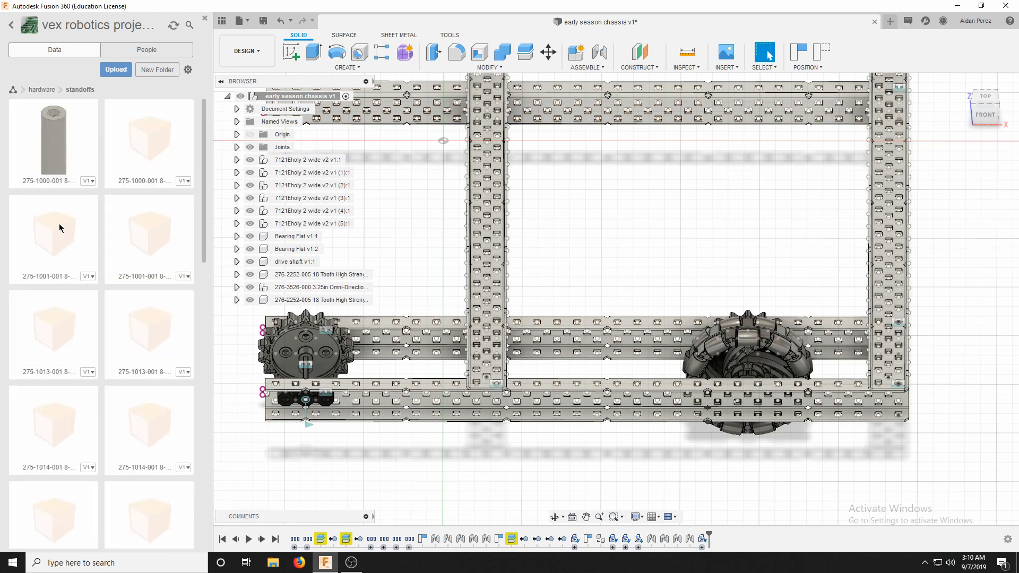
scroll(59, 183, down, 4)
scroll(489, 478, up, 4)
scroll(499, 488, down, 4)
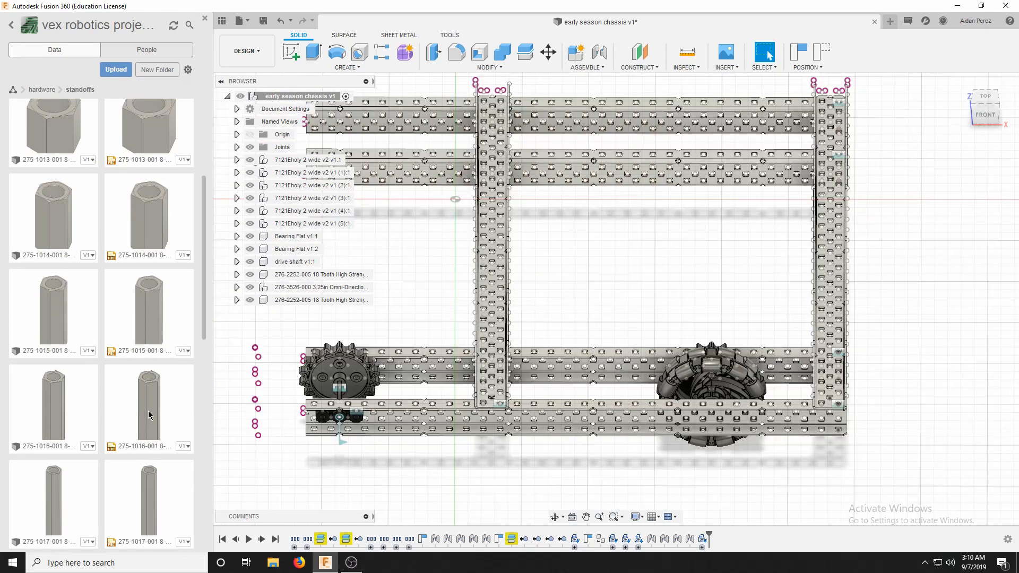
drag(149, 413, 650, 288)
Rotate the inserted standoff so it stands upright, parallel to the Z axis, and apply the placement.
scroll(505, 257, up, 3)
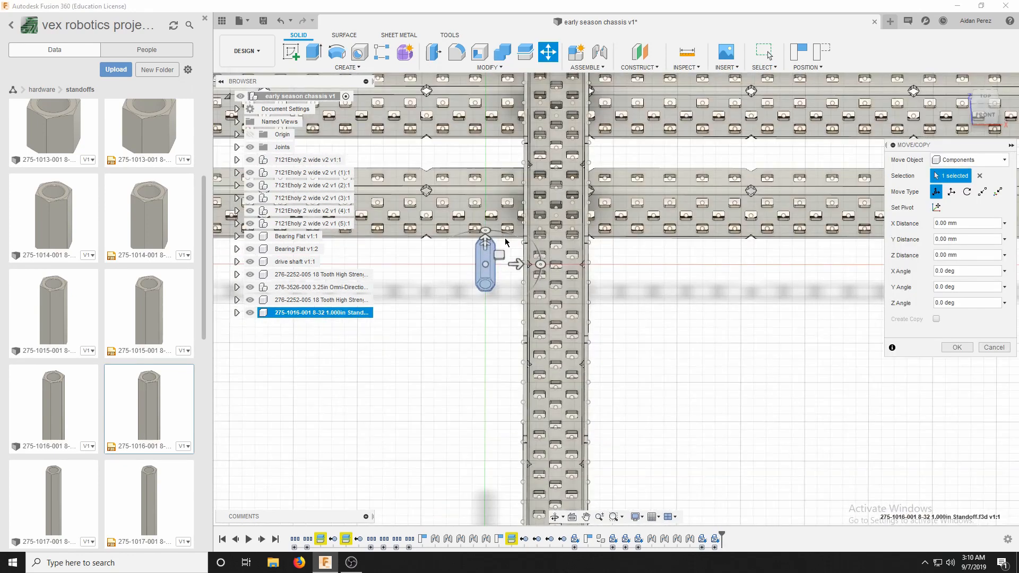
click(949, 114)
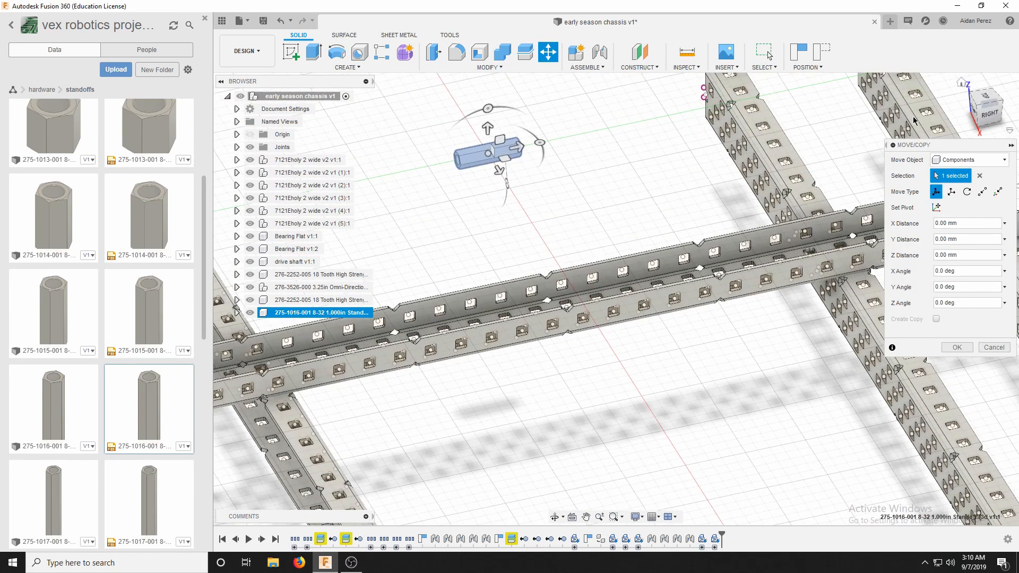
drag(485, 105, 428, 168)
click(962, 350)
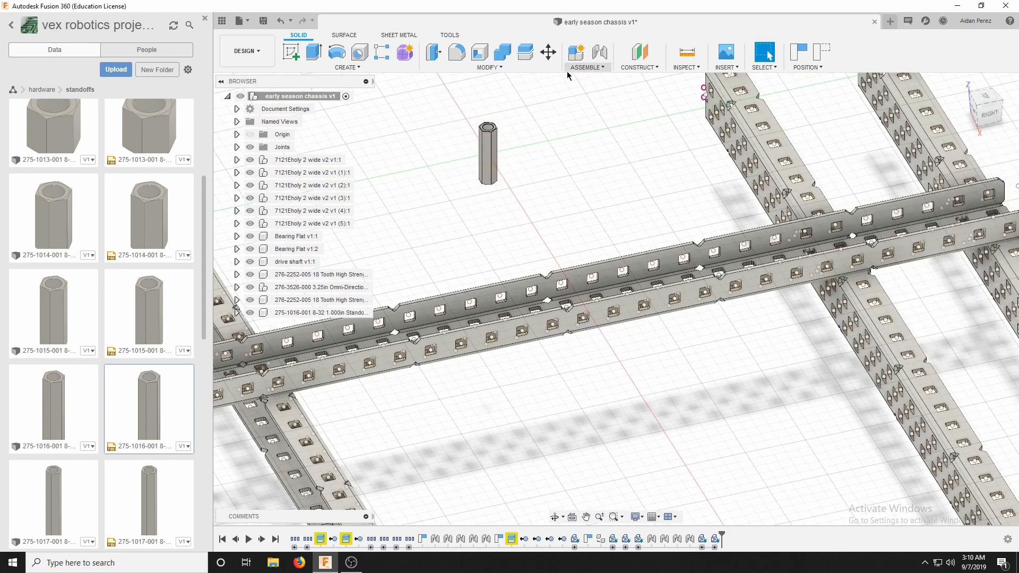
Start a rigid joint, capturing the moved components' position, and choose the bore edge at the standoff's bottom end as its first location.
click(587, 67)
click(587, 95)
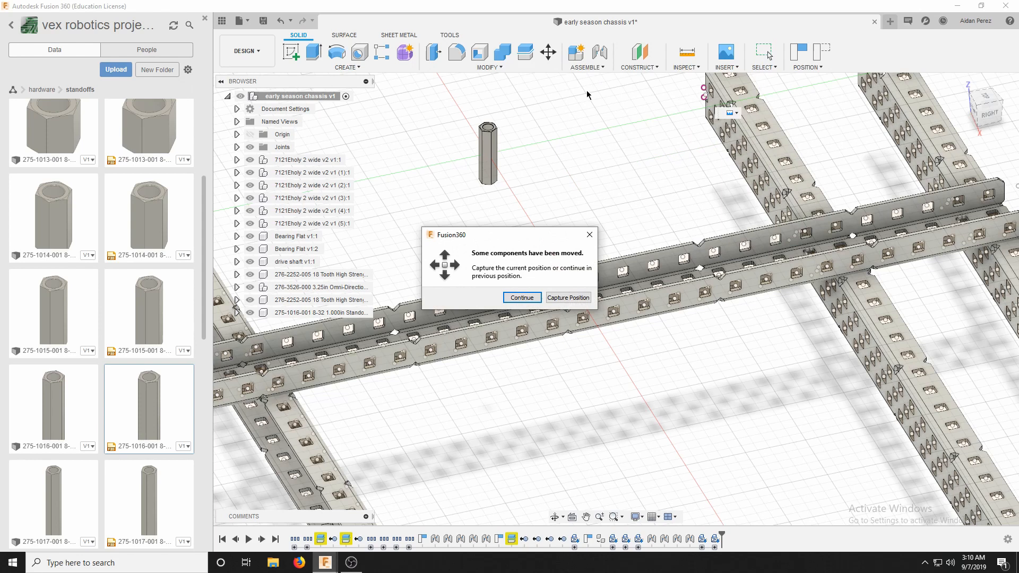
click(551, 300)
scroll(432, 223, down, 2)
scroll(445, 186, up, 5)
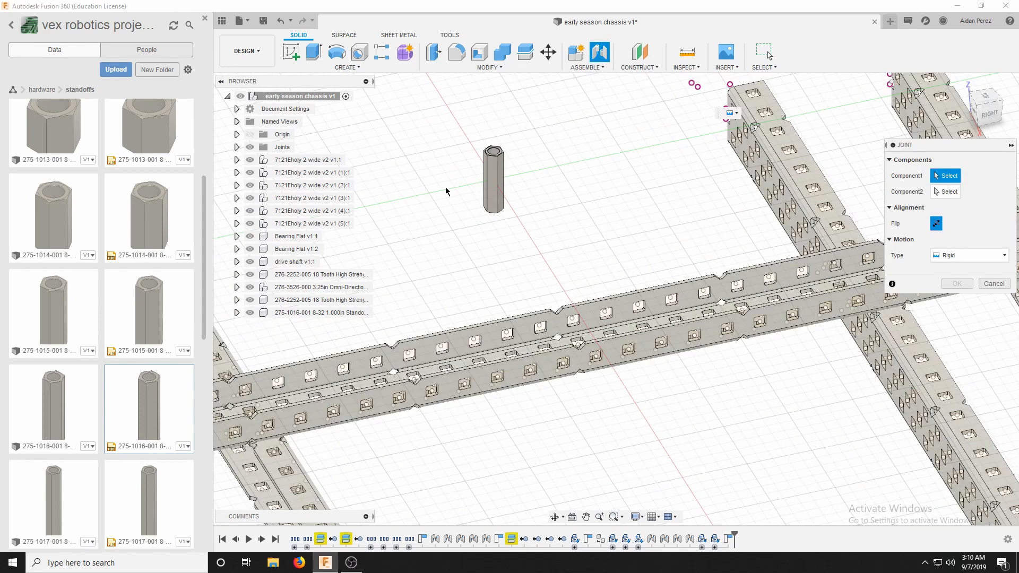
drag(986, 112, 982, 67)
scroll(615, 402, up, 10)
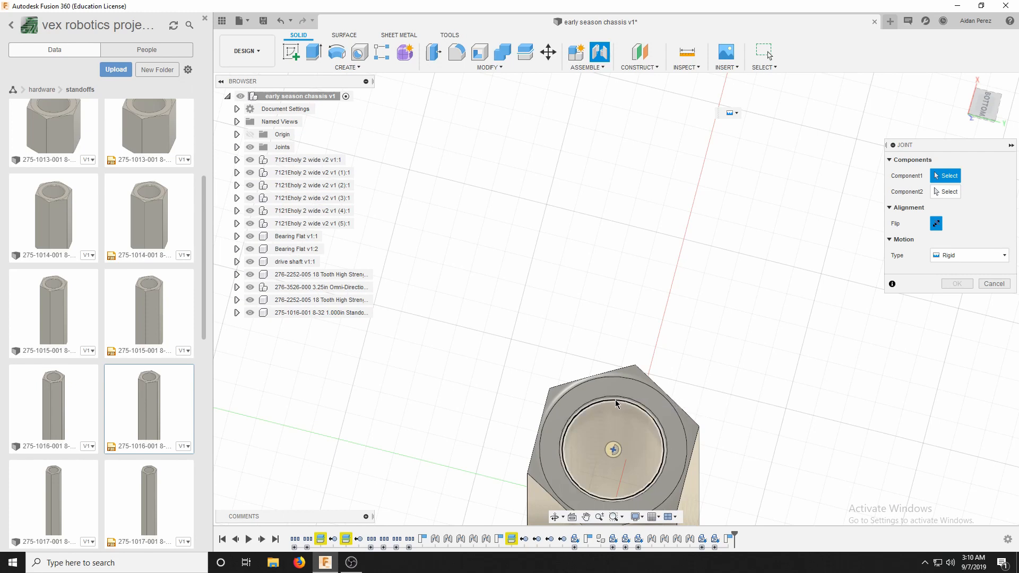
scroll(615, 400, up, 5)
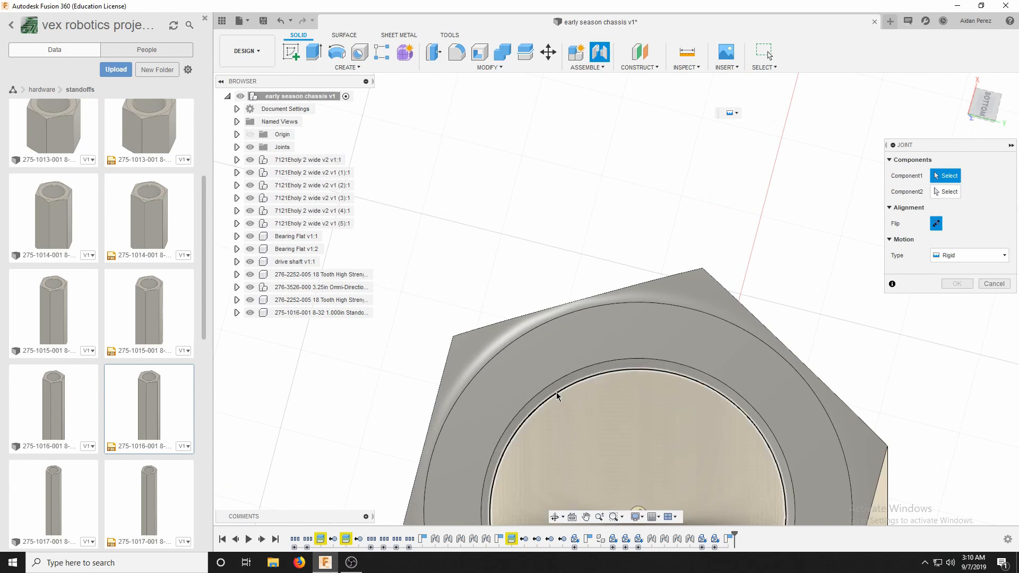
scroll(614, 390, down, 3)
scroll(615, 388, down, 1)
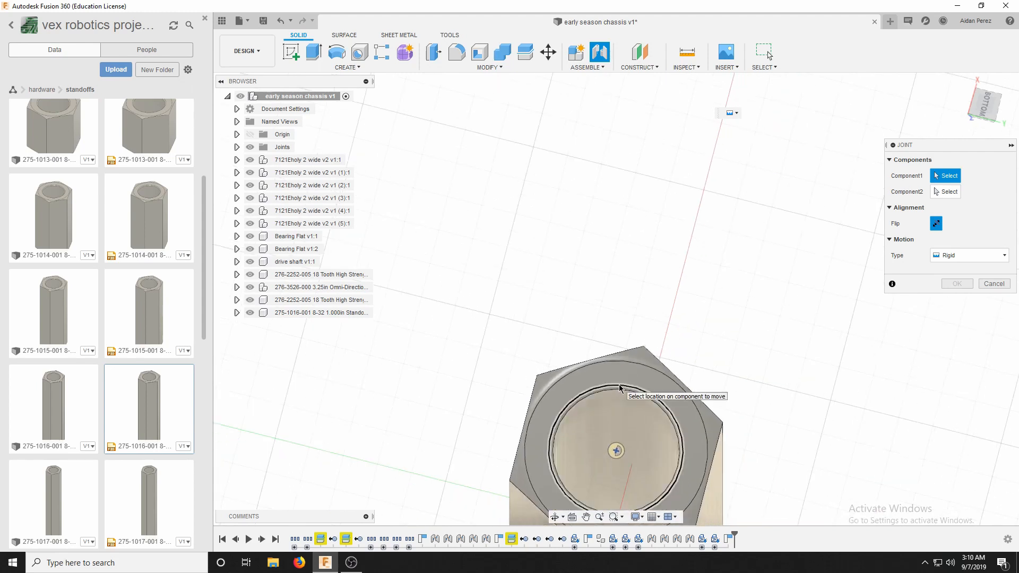
click(620, 388)
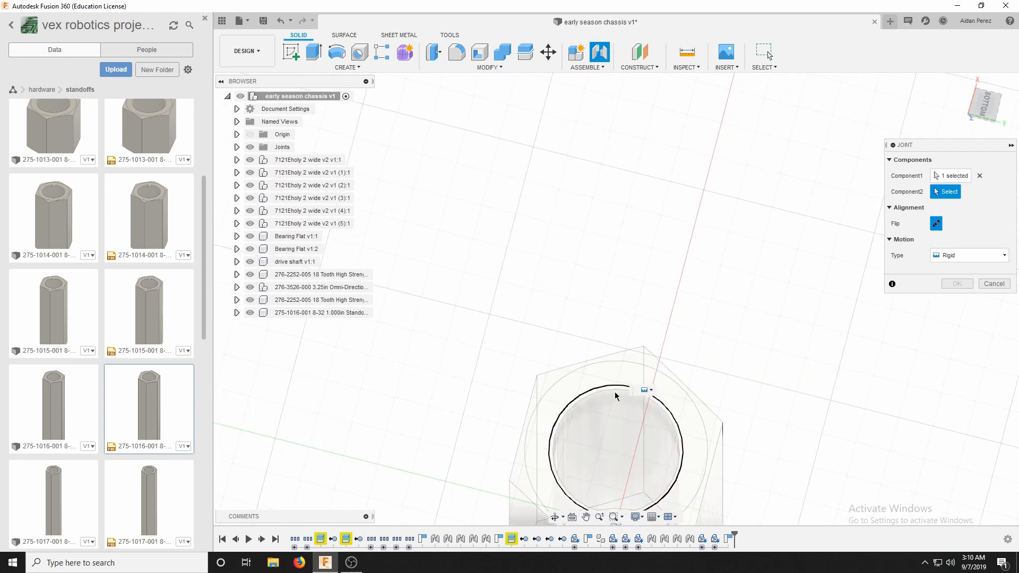
Join the standoff to the centre of a hole in the outer row of the crossing C-channel's web.
scroll(605, 409, down, 8)
click(979, 110)
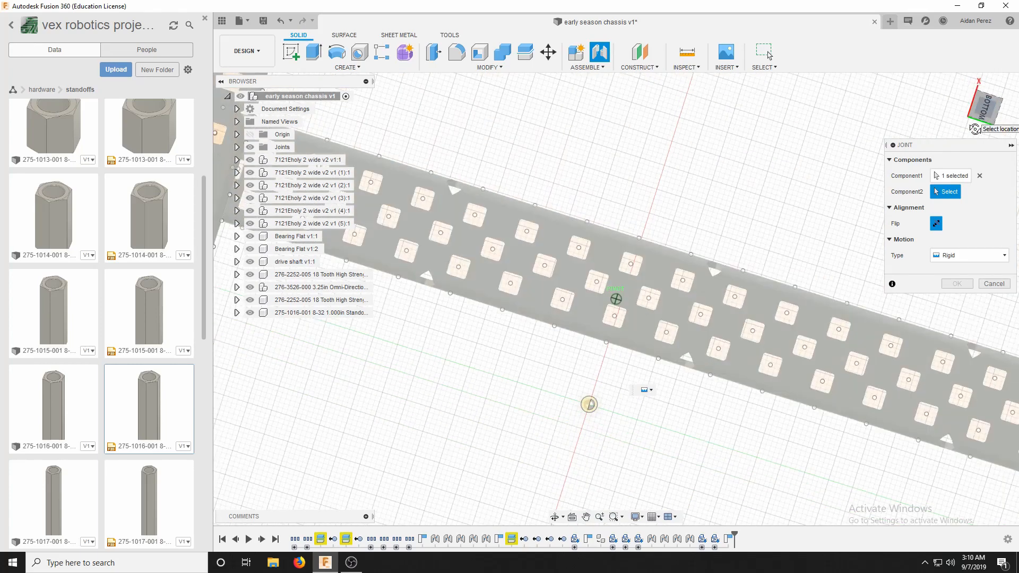
scroll(657, 205, up, 10)
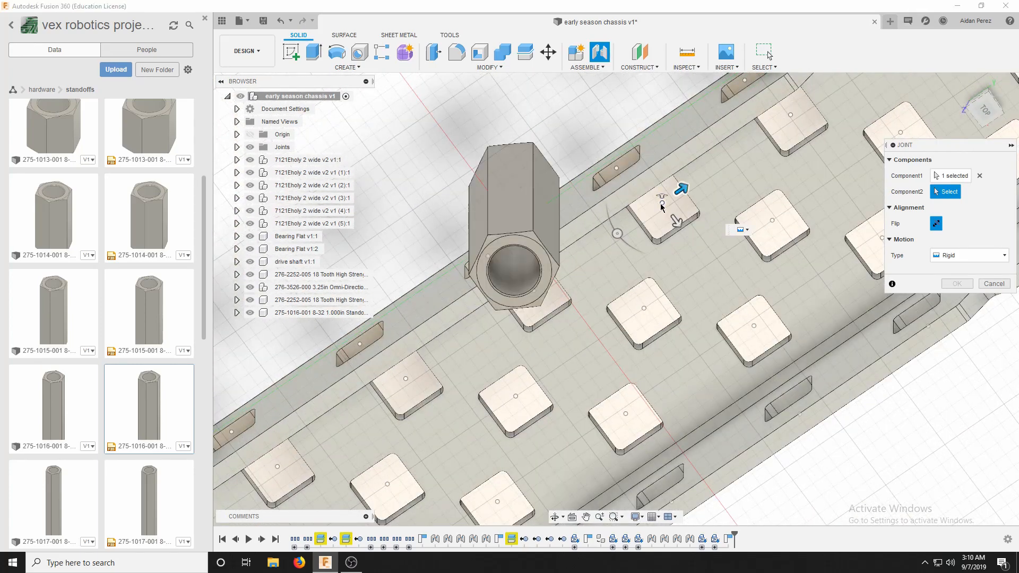
click(660, 206)
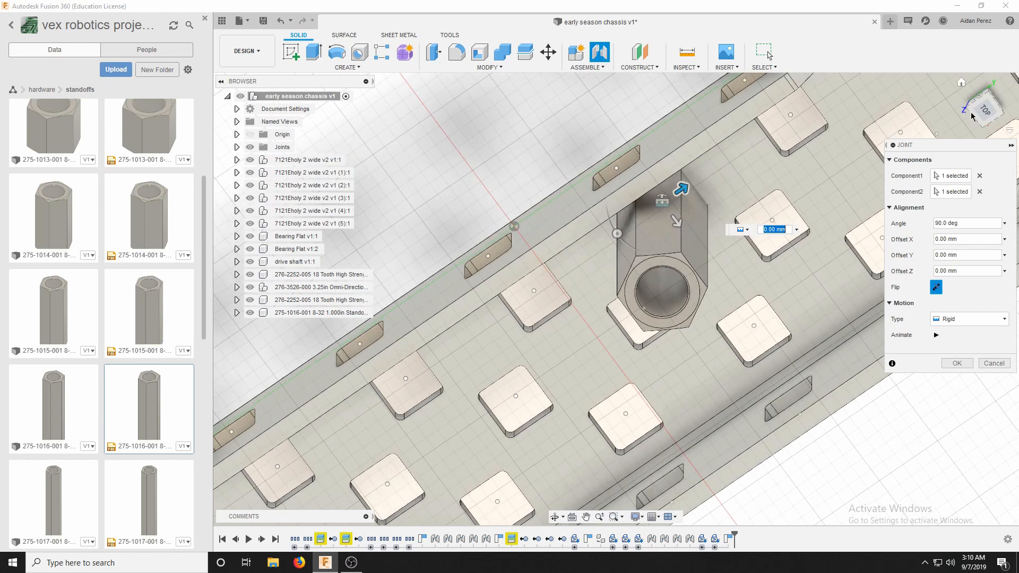
Offset the standoff joint -1.50 mm in Z to seat it on the C-channel's inner face, and apply the joint.
drag(987, 112, 830, 38)
scroll(730, 297, down, 8)
scroll(653, 414, up, 9)
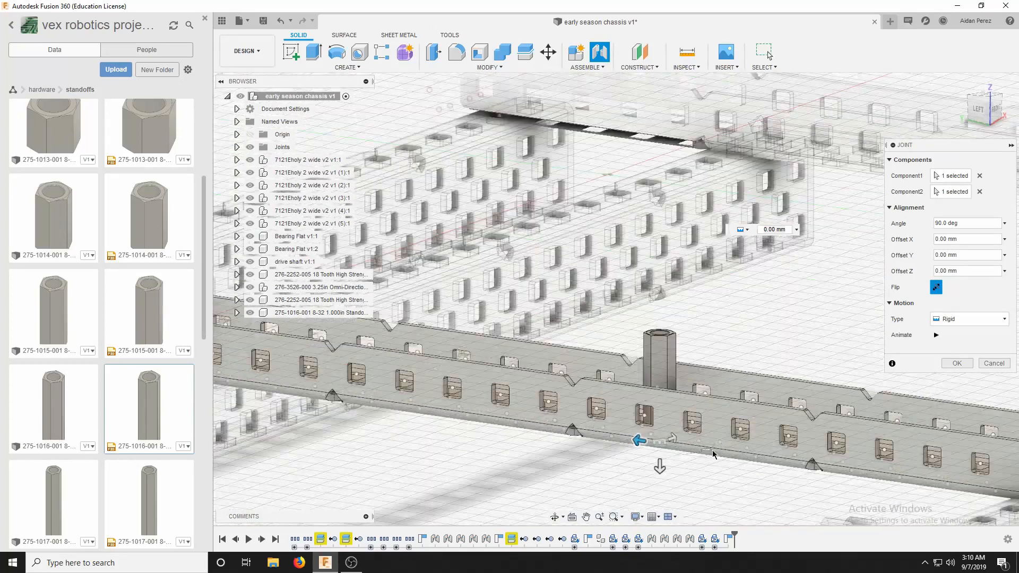
drag(985, 110, 812, 191)
scroll(730, 194, down, 3)
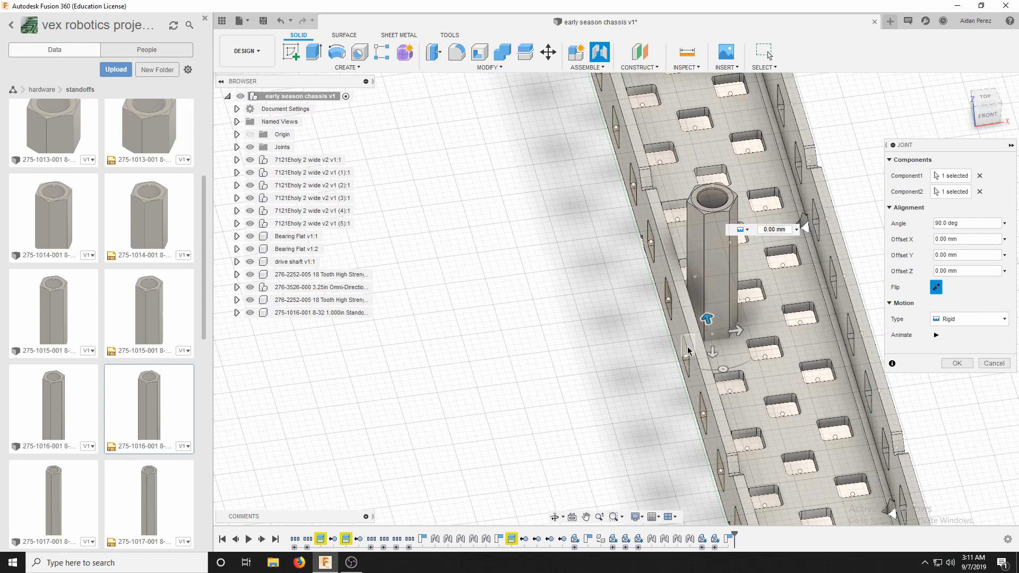
click(988, 117)
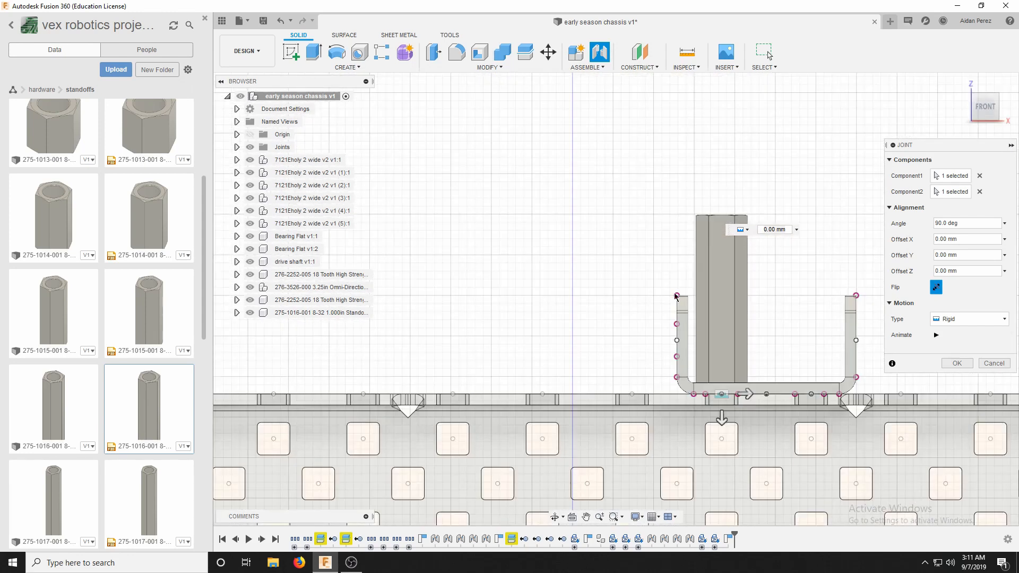
scroll(849, 339, up, 2)
scroll(824, 320, up, 4)
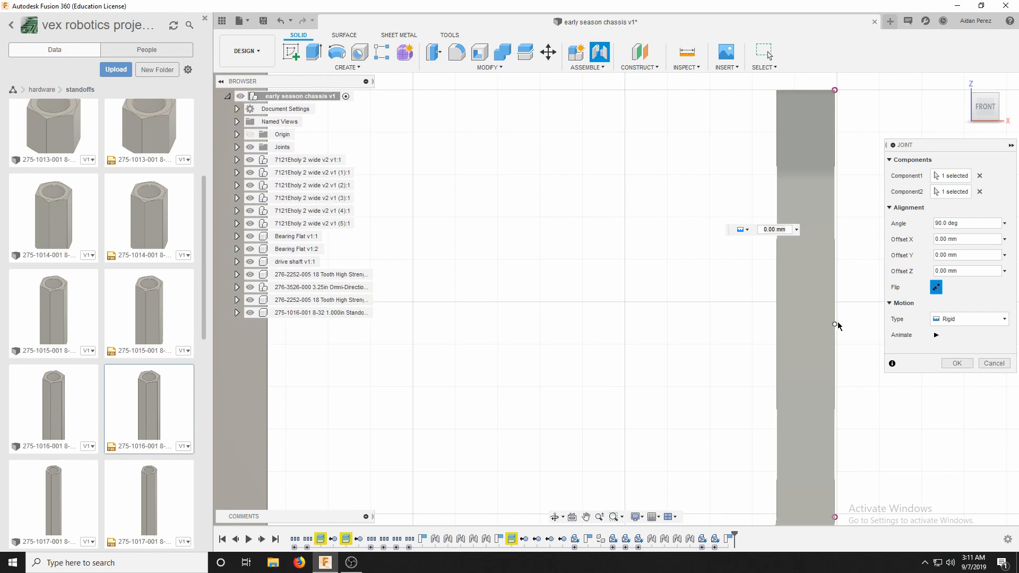
scroll(836, 335, down, 4)
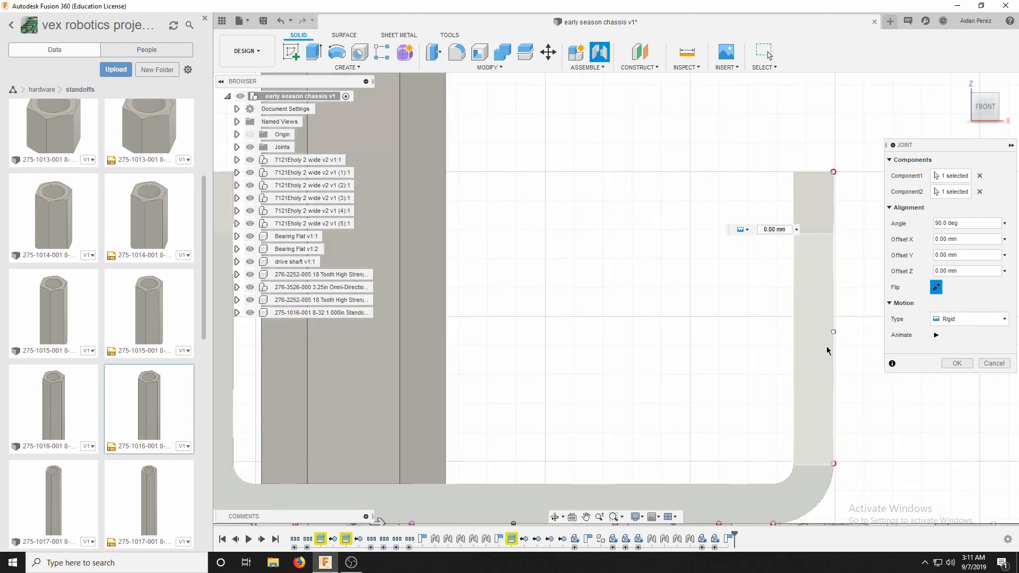
scroll(829, 345, up, 1)
scroll(650, 341, down, 2)
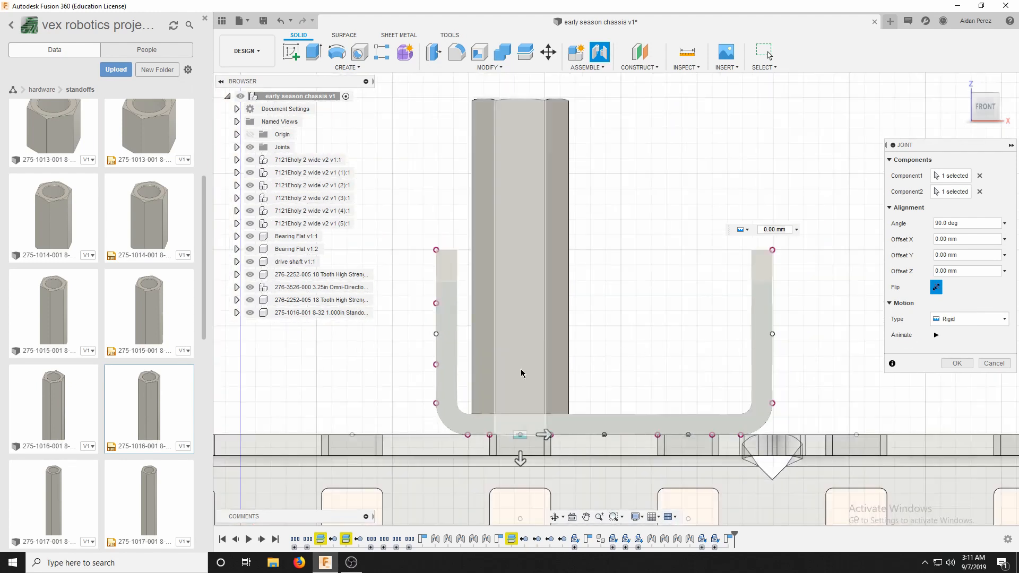
scroll(484, 444, up, 2)
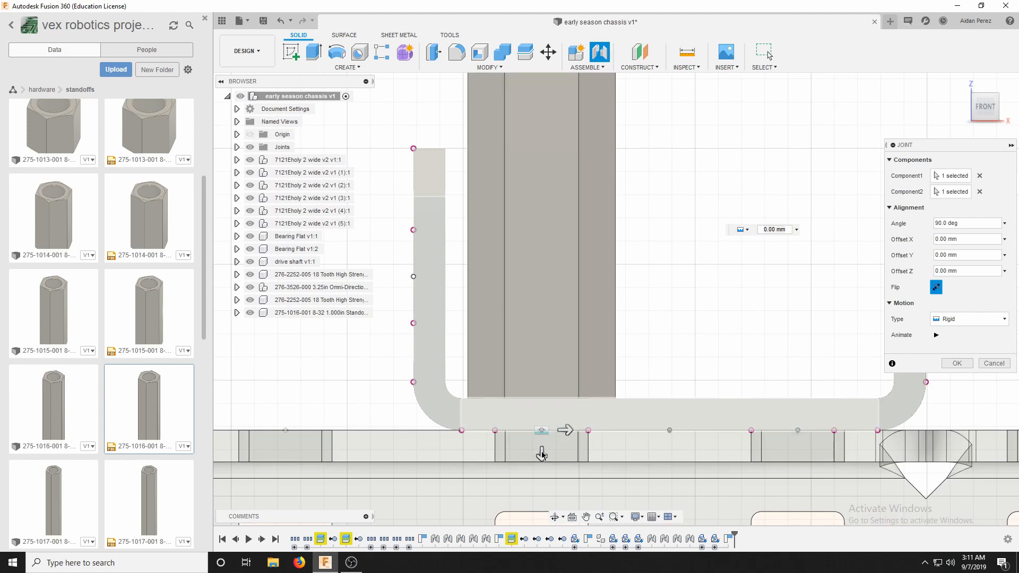
drag(542, 453, 540, 417)
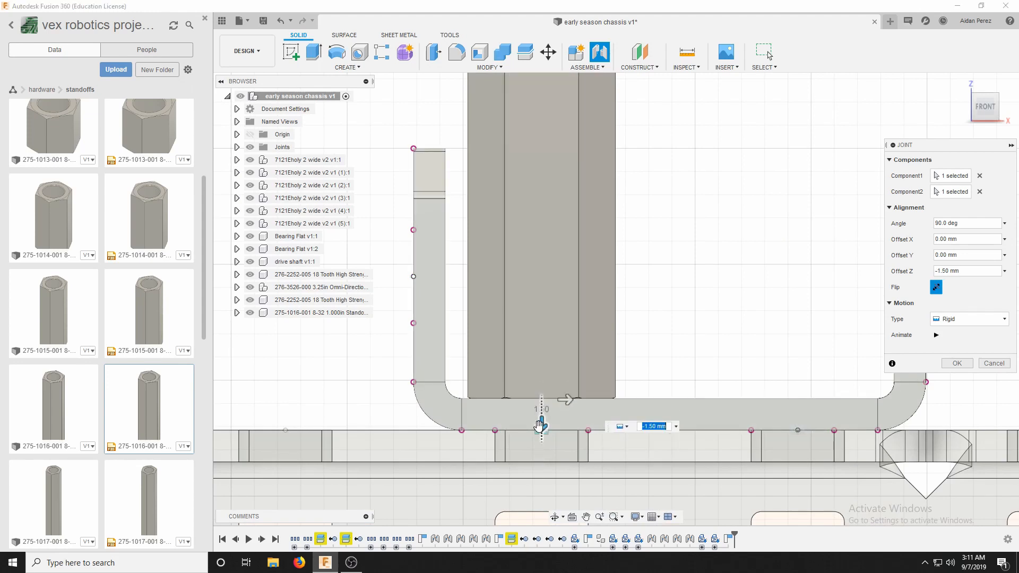
scroll(613, 413, down, 6)
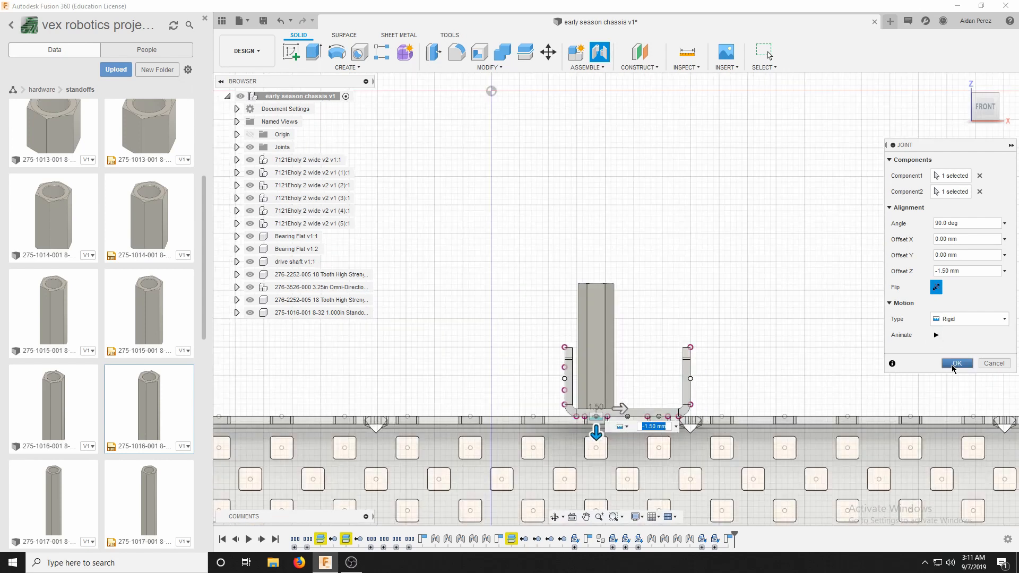
click(957, 363)
scroll(586, 378, down, 6)
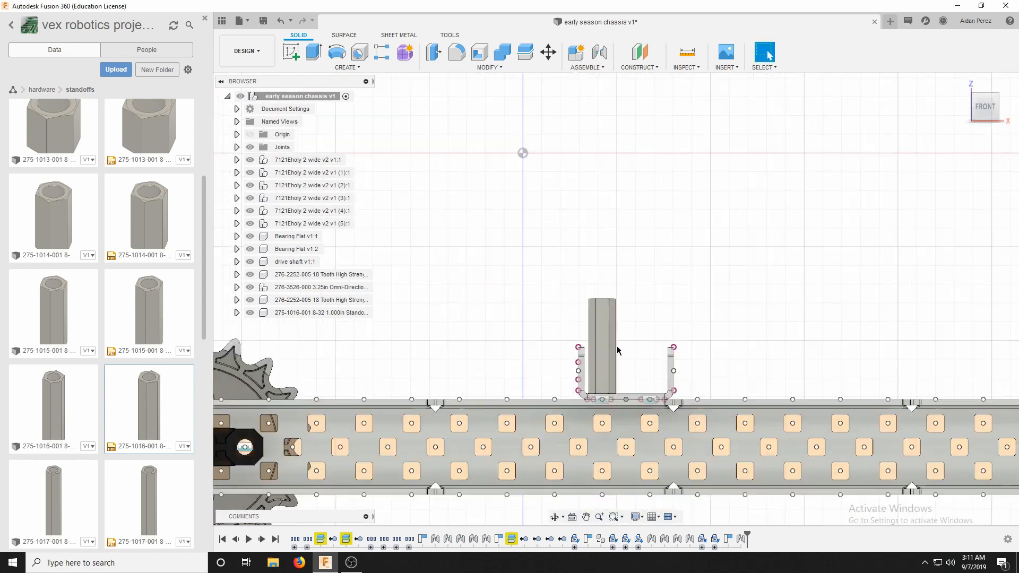
scroll(568, 228, up, 4)
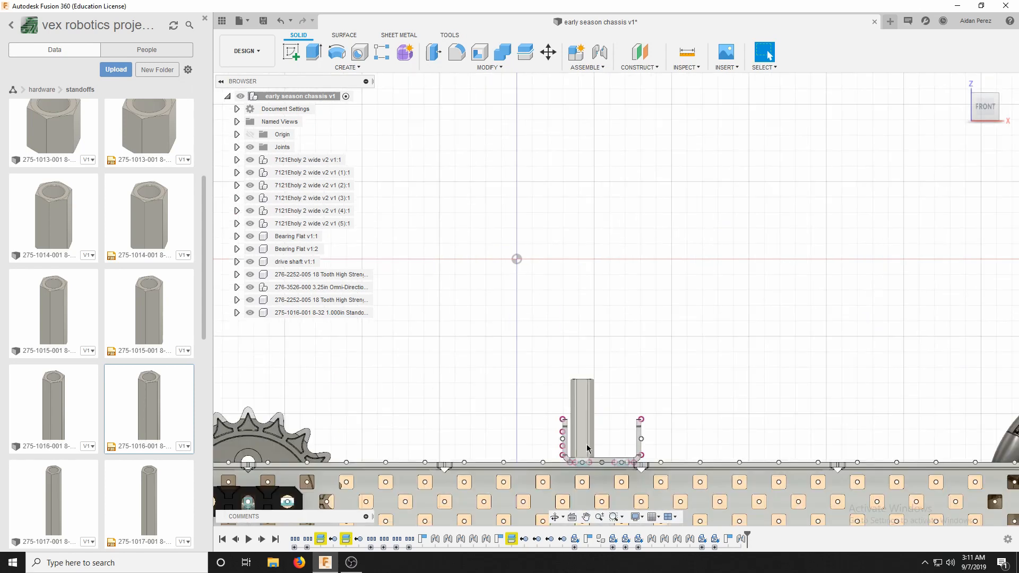
click(961, 82)
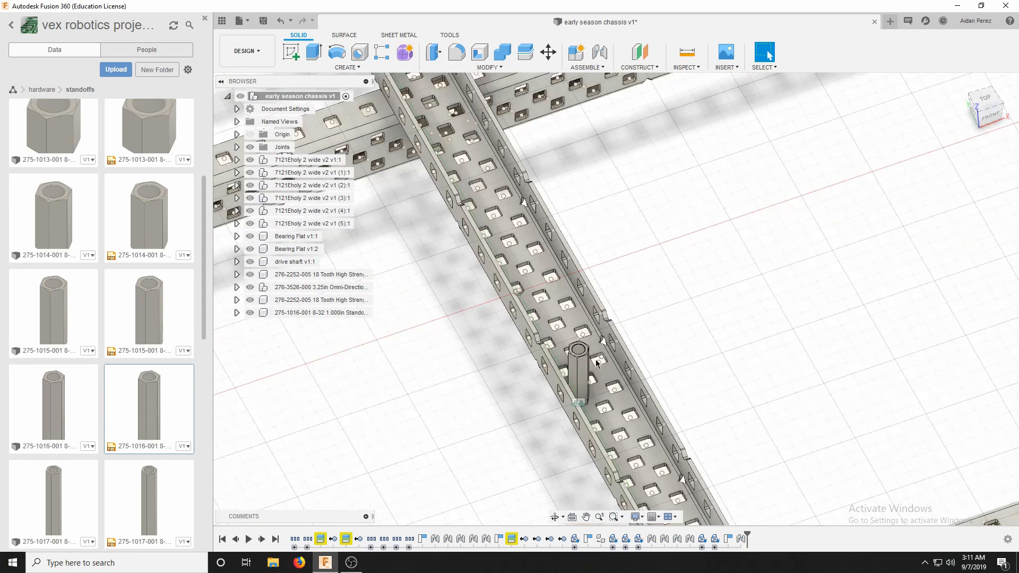
scroll(533, 374, up, 2)
scroll(533, 371, down, 3)
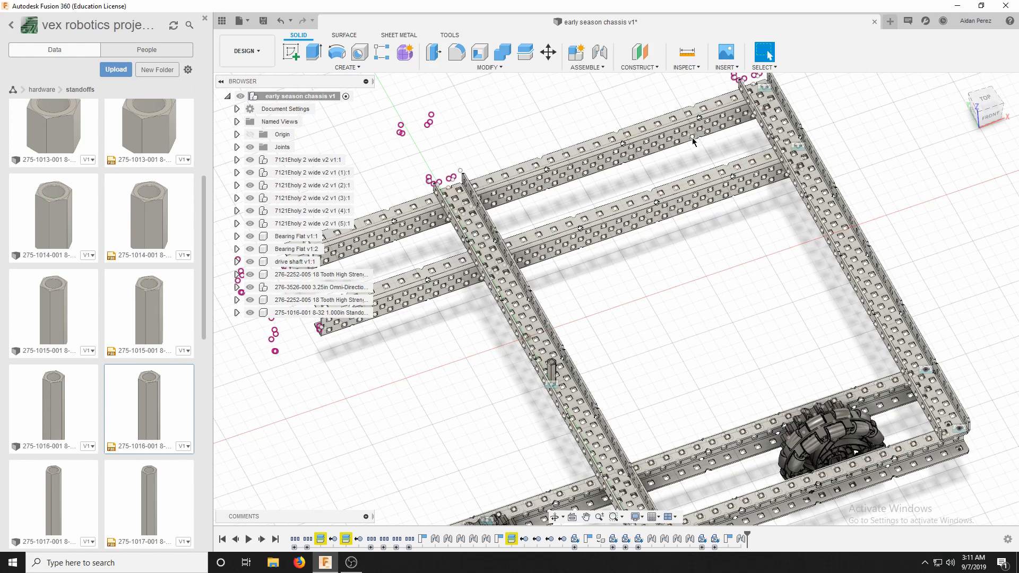
scroll(686, 129, down, 5)
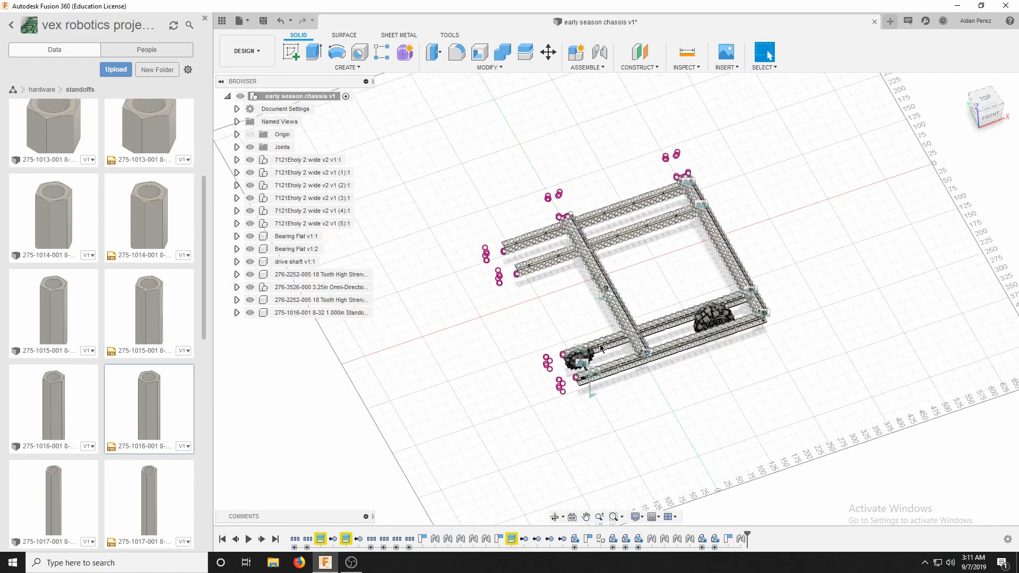
scroll(609, 352, up, 2)
scroll(548, 282, up, 3)
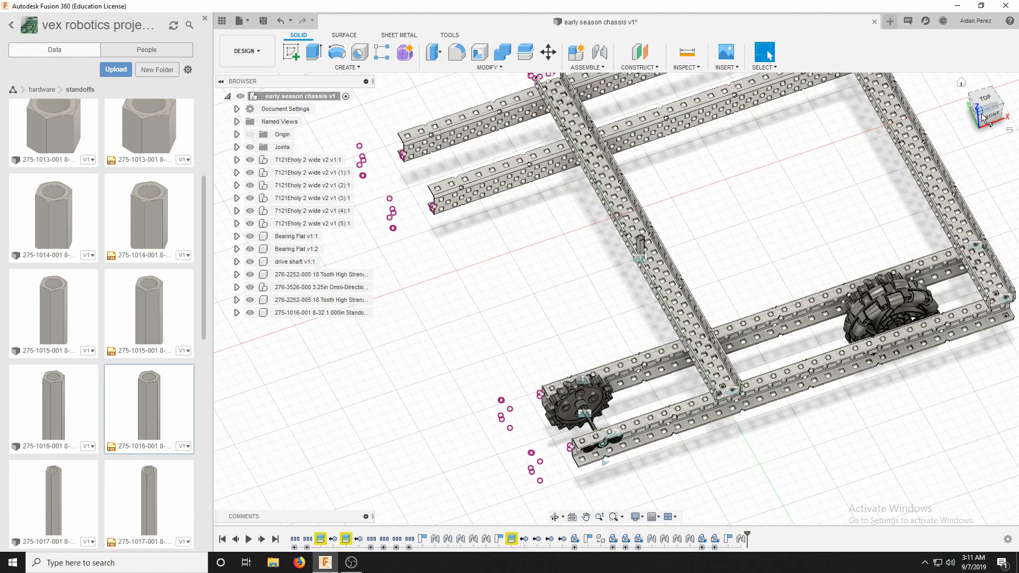
drag(982, 113, 954, 125)
shift+middle_drag(650, 215, 720, 126)
Open the 7121E Chassis V3 (X) design from the Early Season folder of the Vex 2019-2020 project.
click(13, 91)
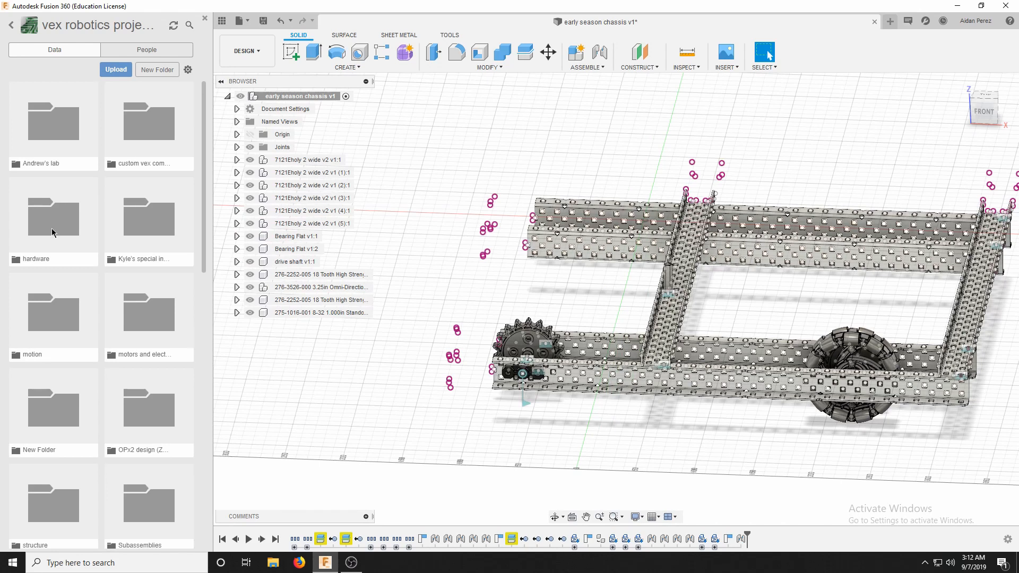
click(11, 26)
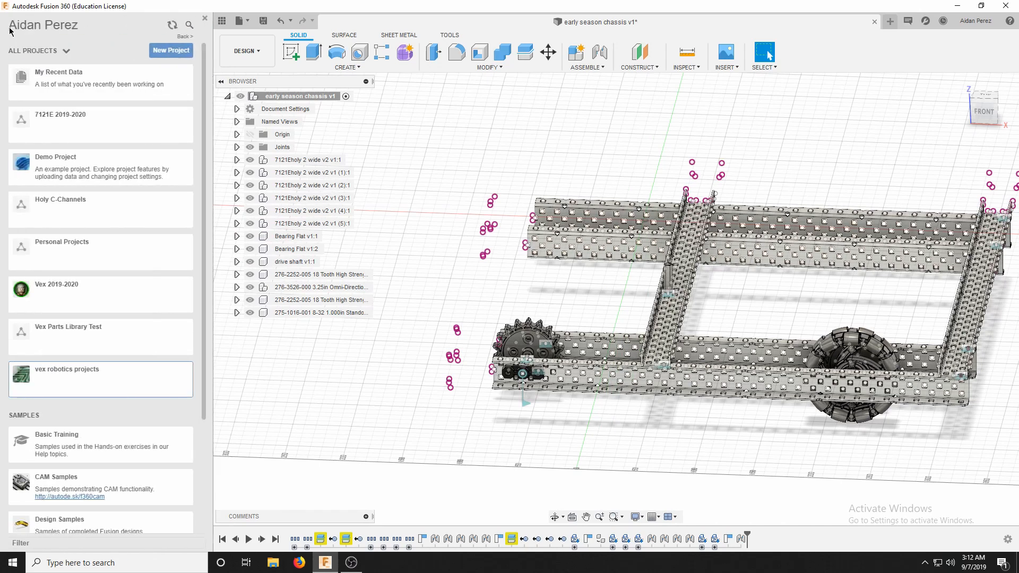
click(40, 305)
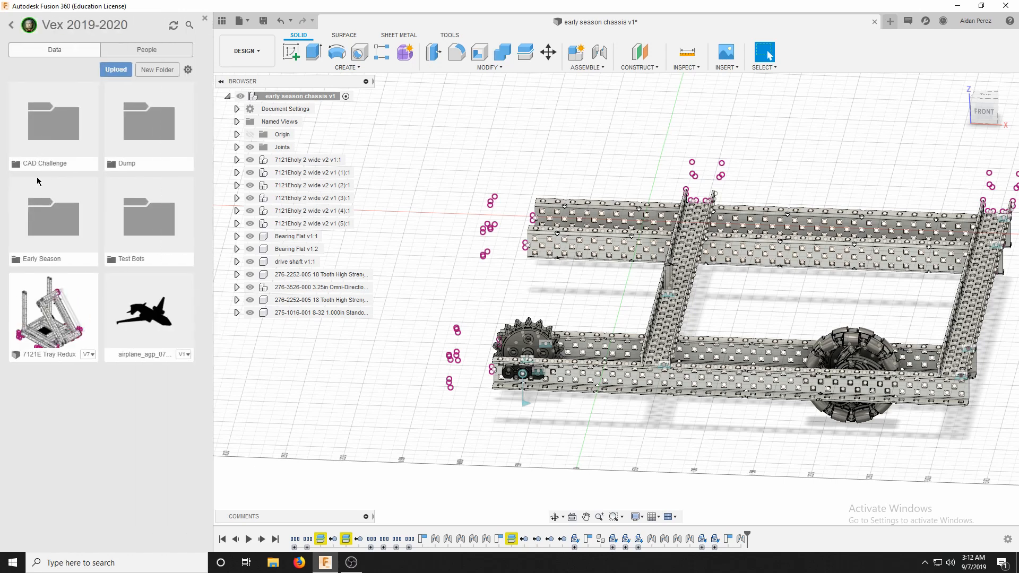
click(37, 215)
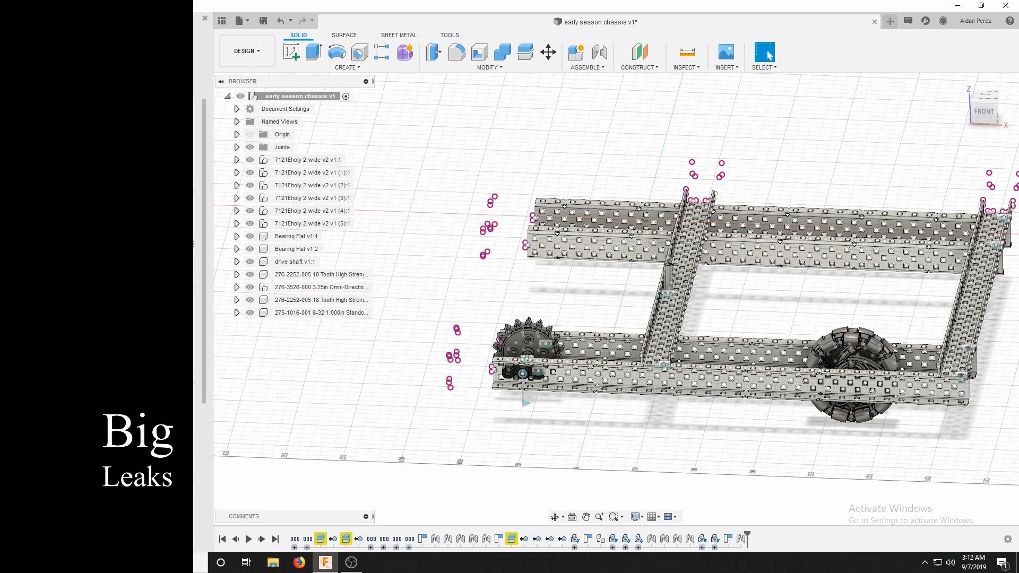
scroll(101, 319, down, 1)
scroll(101, 319, up, 1)
scroll(101, 318, down, 4)
scroll(101, 318, up, 5)
double_click(148, 240)
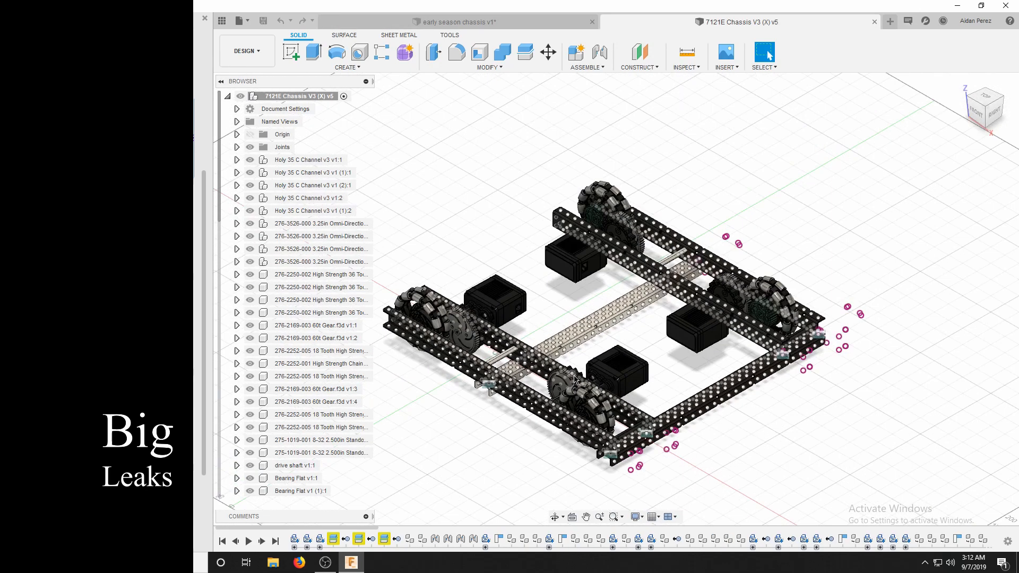
Examine the reference chassis's gears, omni wheels, motors, standoffs and the C-channel running between its drive rails.
scroll(557, 314, up, 2)
scroll(512, 333, down, 3)
scroll(520, 347, up, 4)
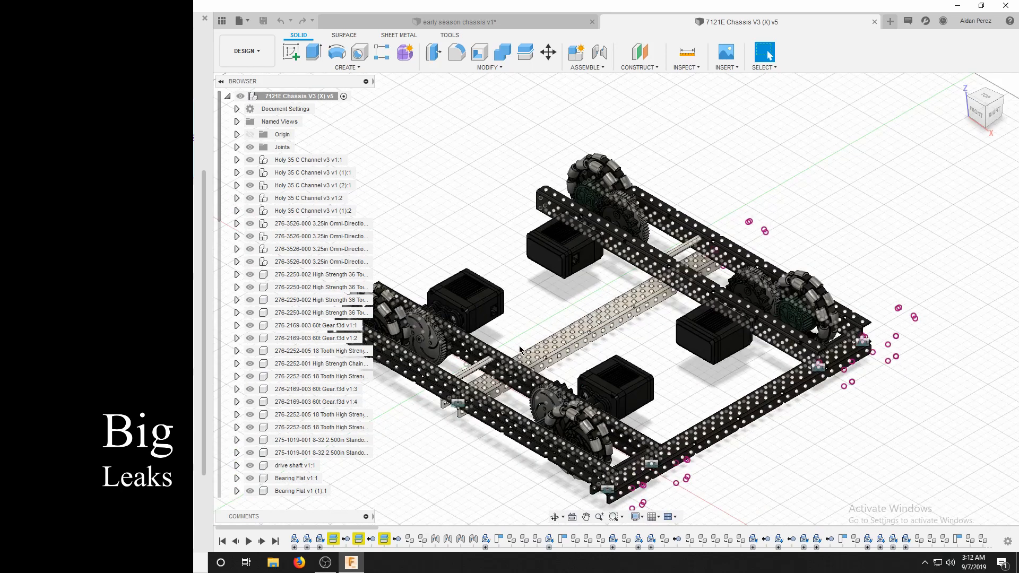
scroll(520, 349, up, 3)
scroll(446, 382, down, 6)
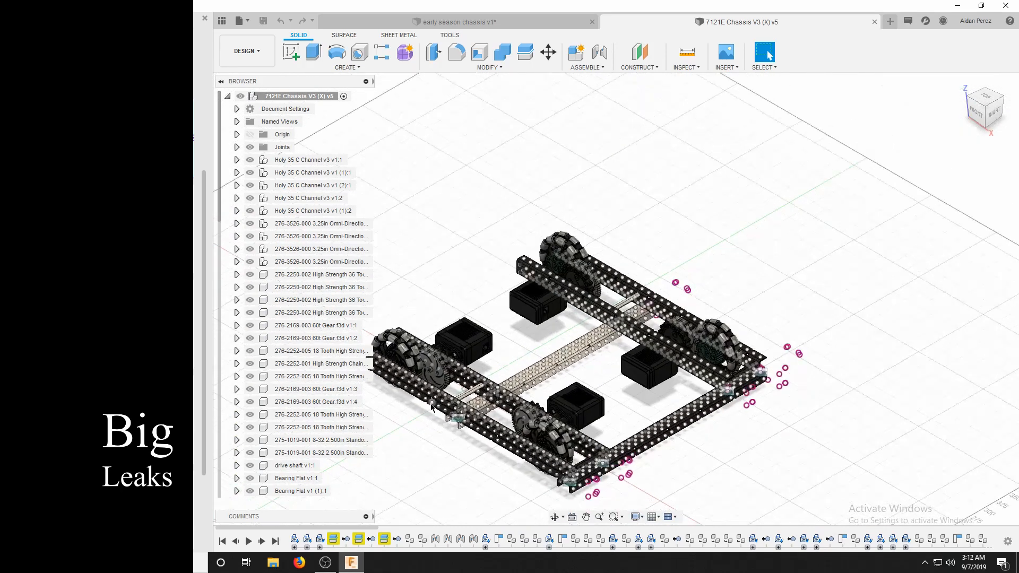
scroll(427, 414, up, 4)
scroll(419, 435, down, 4)
scroll(426, 366, up, 5)
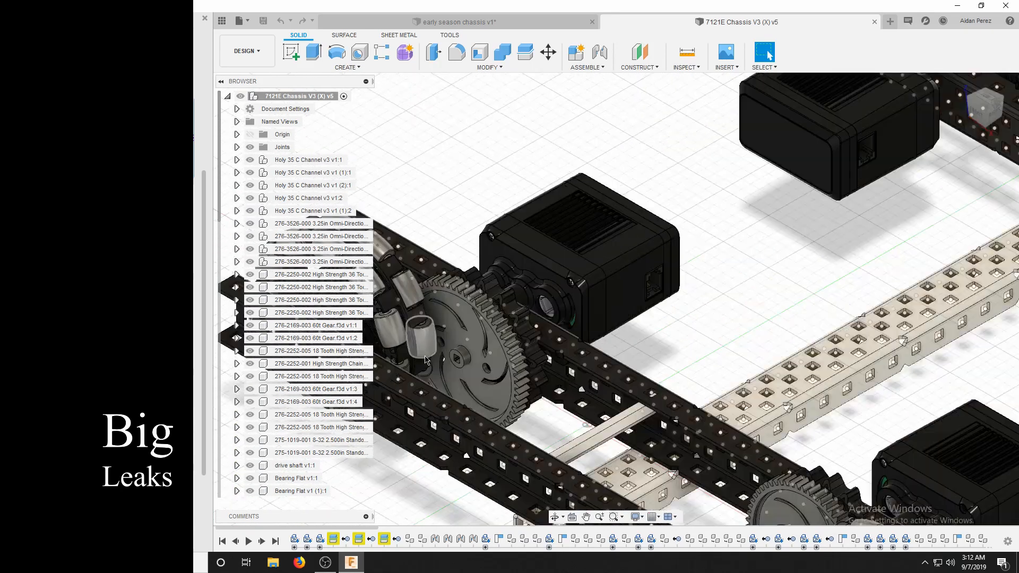
scroll(427, 360, up, 1)
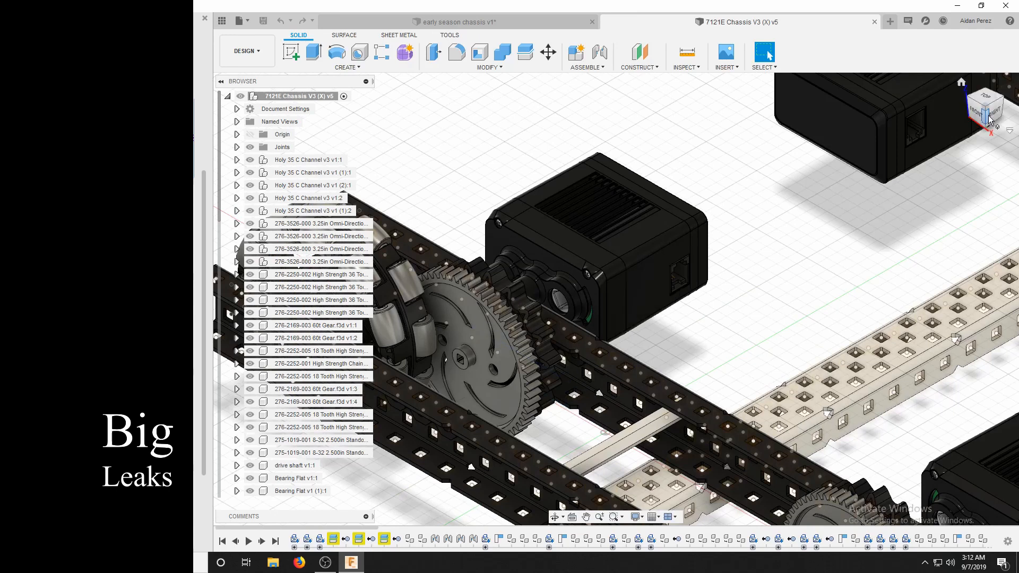
scroll(515, 306, down, 2)
scroll(555, 316, down, 1)
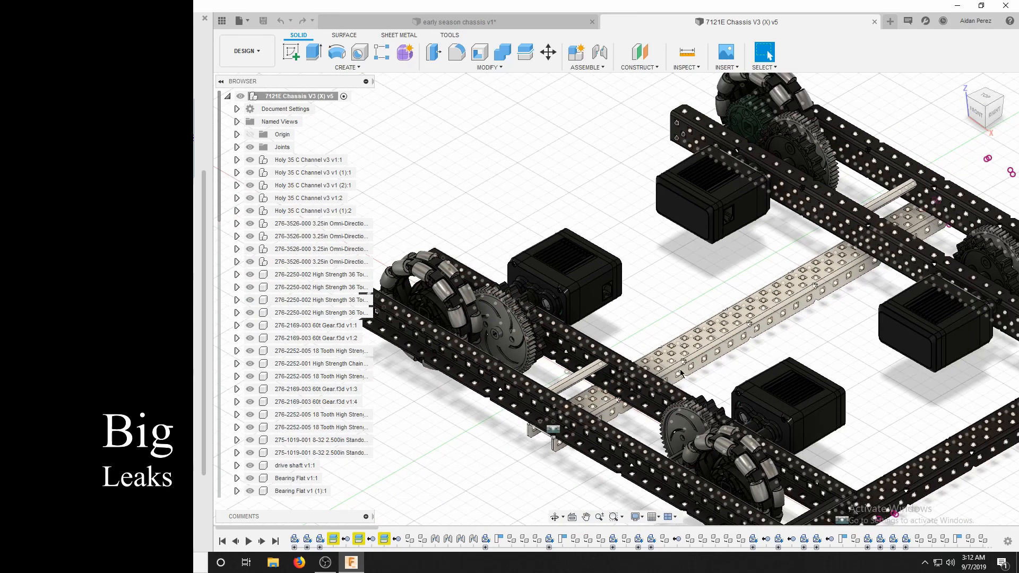
scroll(552, 424, up, 5)
scroll(555, 428, up, 5)
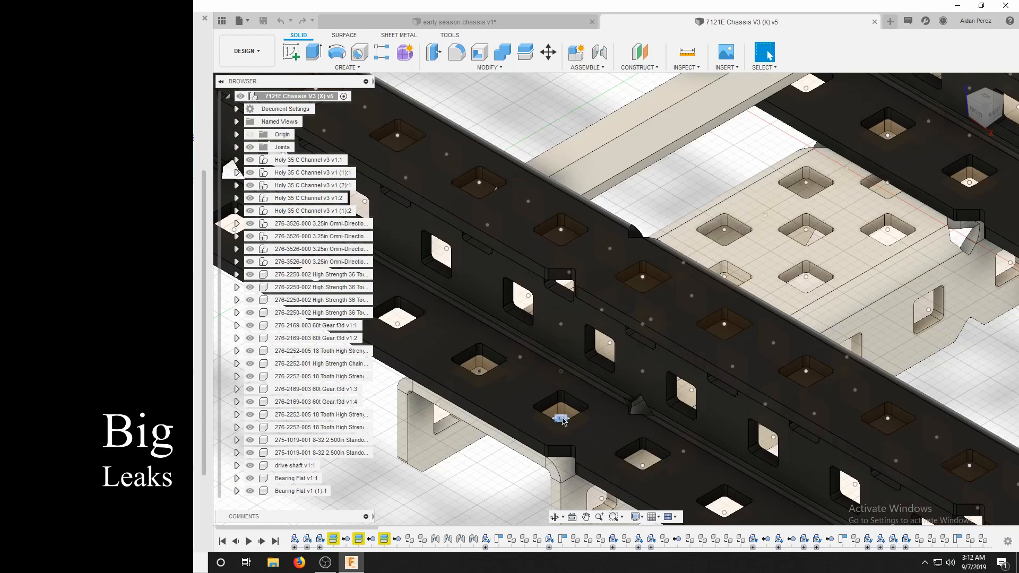
scroll(563, 421, down, 6)
scroll(782, 321, up, 4)
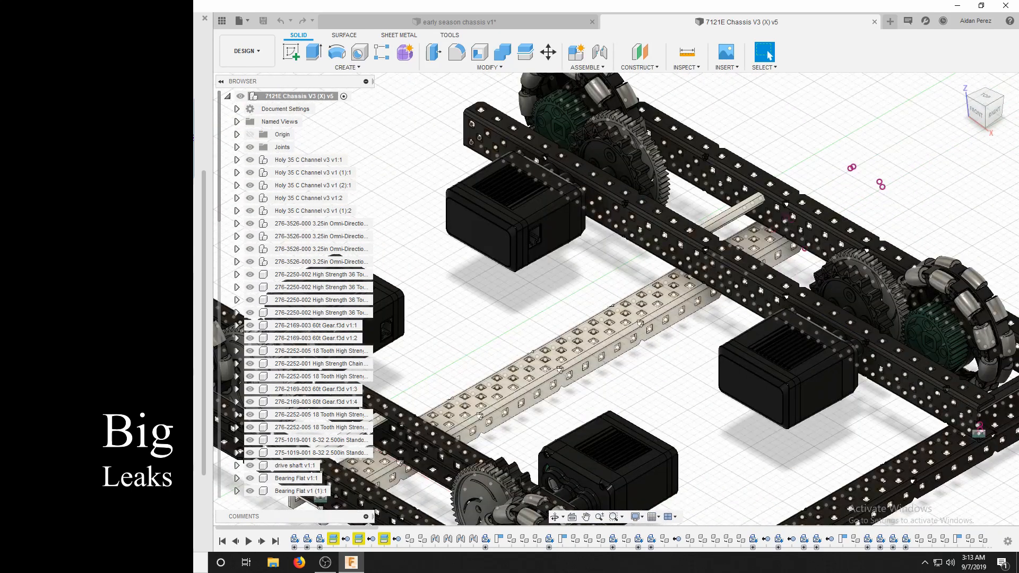
mouse_move(989, 108)
mouse_down()
mouse_move(967, 126)
mouse_move(925, 104)
mouse_move(867, 127)
mouse_move(855, 121)
mouse_move(935, 131)
mouse_move(828, 125)
mouse_move(974, 96)
mouse_up()
shift+middle_drag(457, 287, 629, 309)
scroll(629, 309, down, 4)
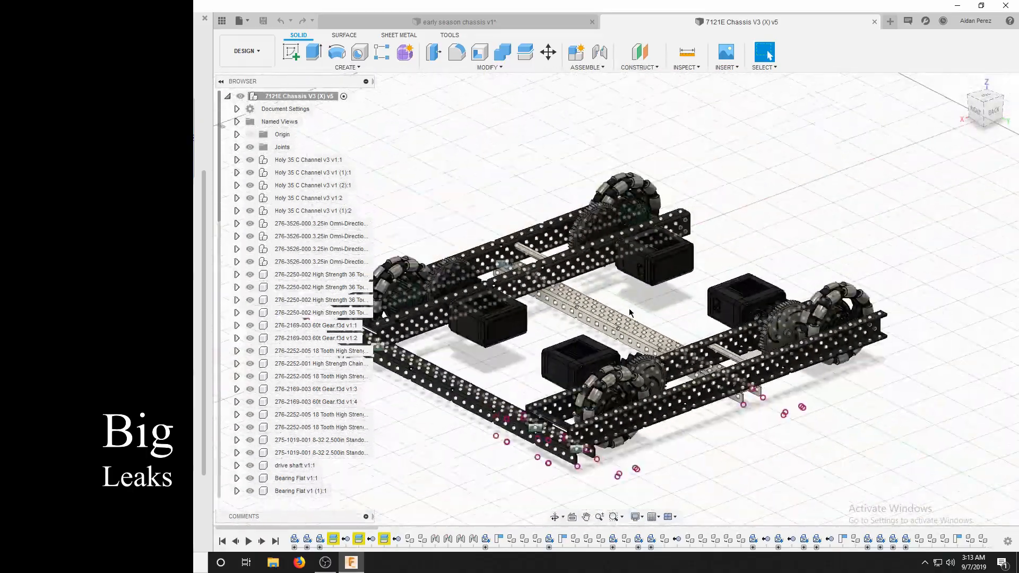
Close the reference chassis and view the early season chassis from its front-right corner.
click(875, 22)
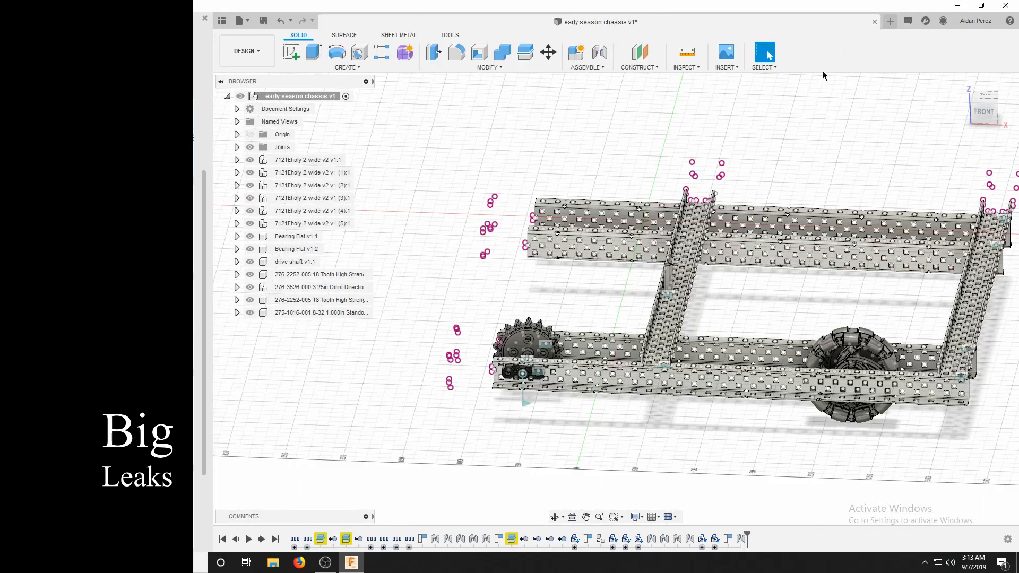
click(995, 109)
scroll(501, 284, down, 4)
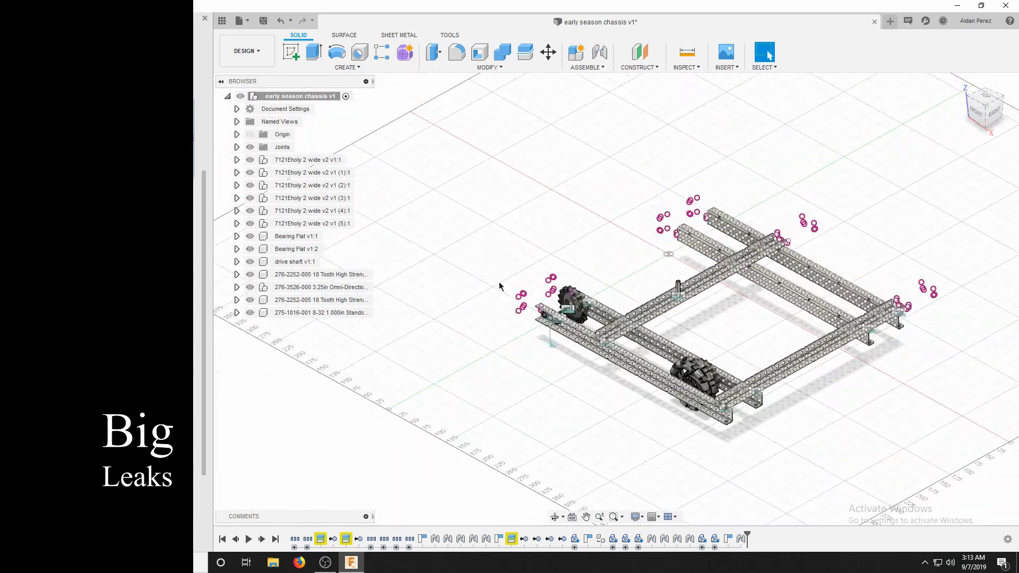
scroll(441, 433, up, 4)
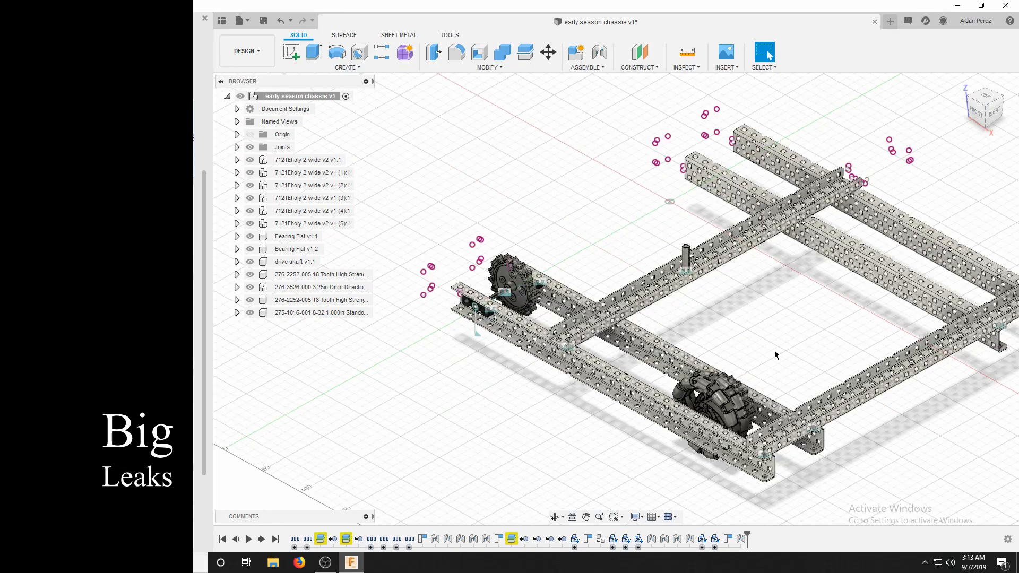
scroll(733, 363, up, 2)
scroll(733, 363, down, 3)
scroll(711, 346, up, 1)
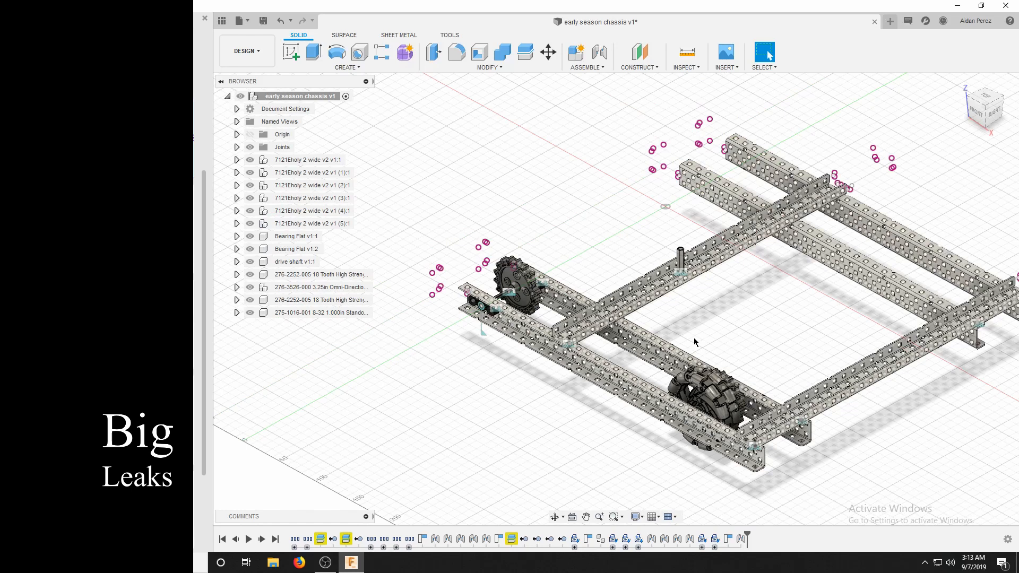
scroll(890, 392, up, 1)
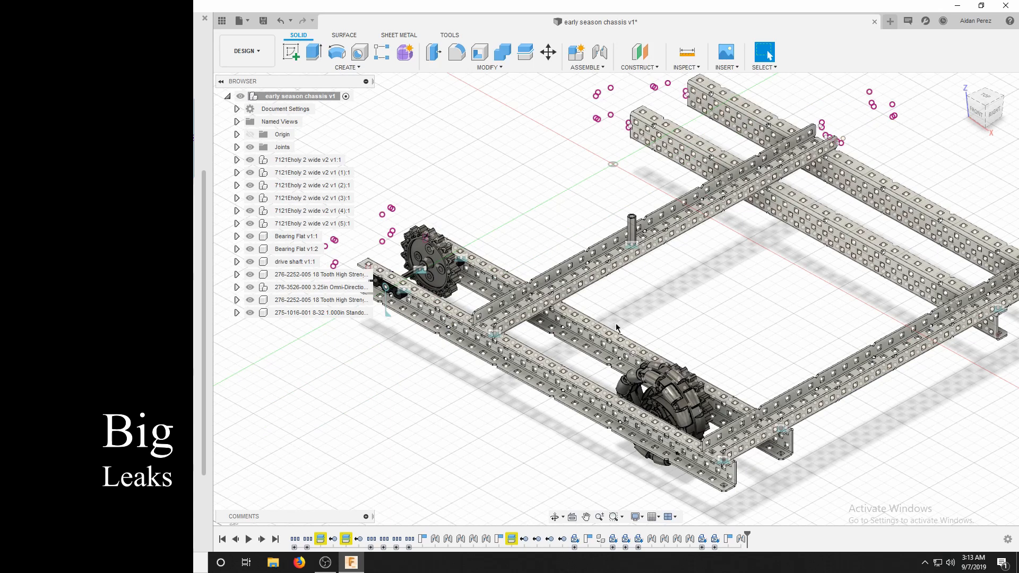
Open the Appearance settings and expand the Paint category of the appearance library.
click(458, 68)
click(451, 289)
scroll(562, 311, down, 2)
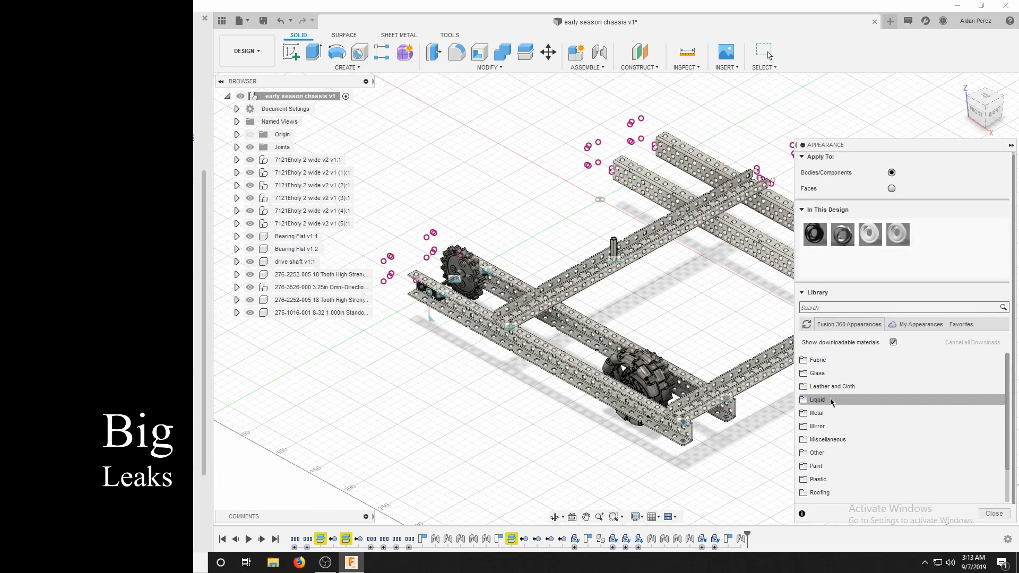
click(818, 466)
scroll(833, 441, down, 3)
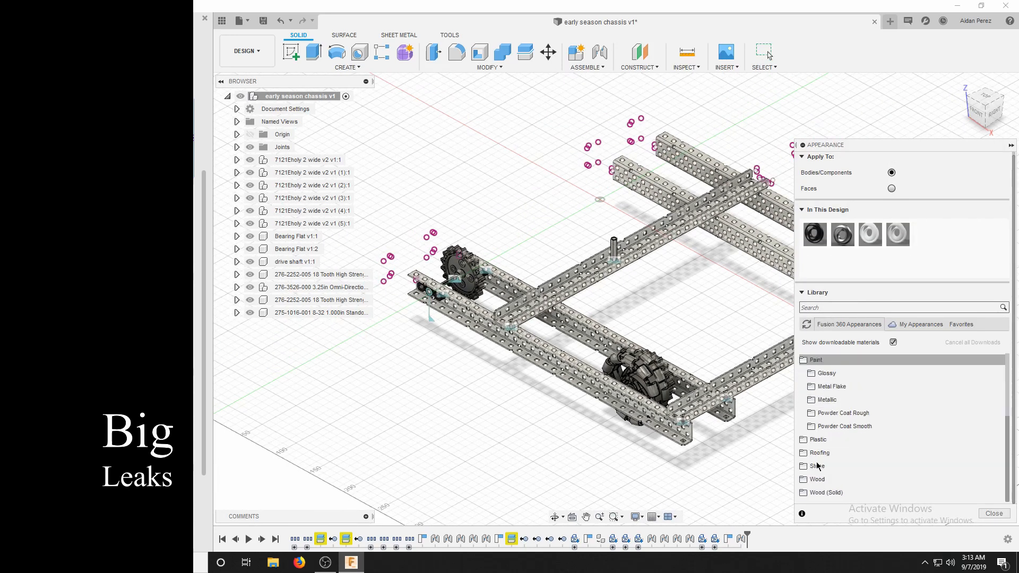
scroll(844, 402, down, 2)
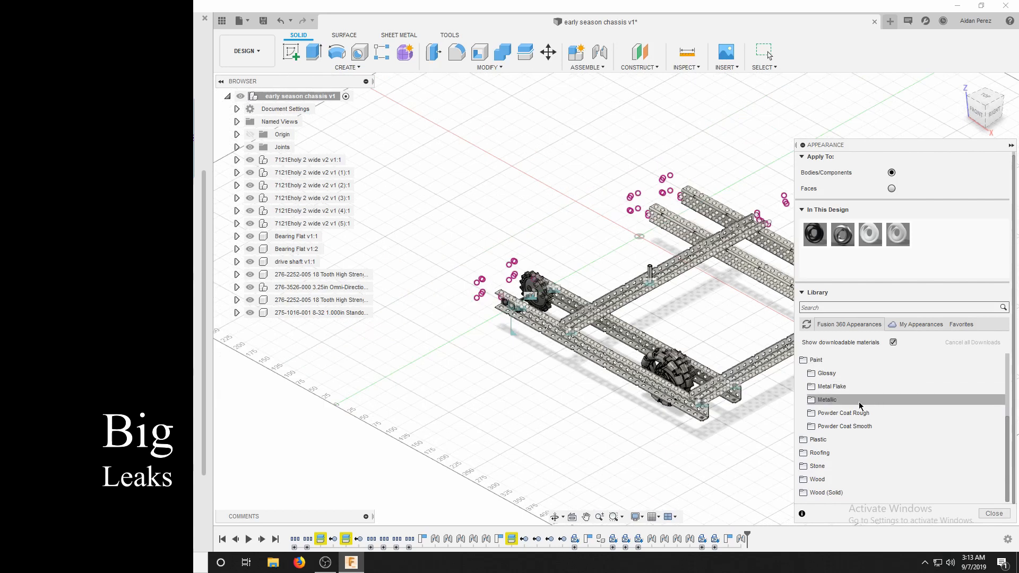
scroll(623, 291, up, 2)
scroll(616, 287, down, 2)
scroll(580, 239, up, 2)
scroll(589, 215, up, 2)
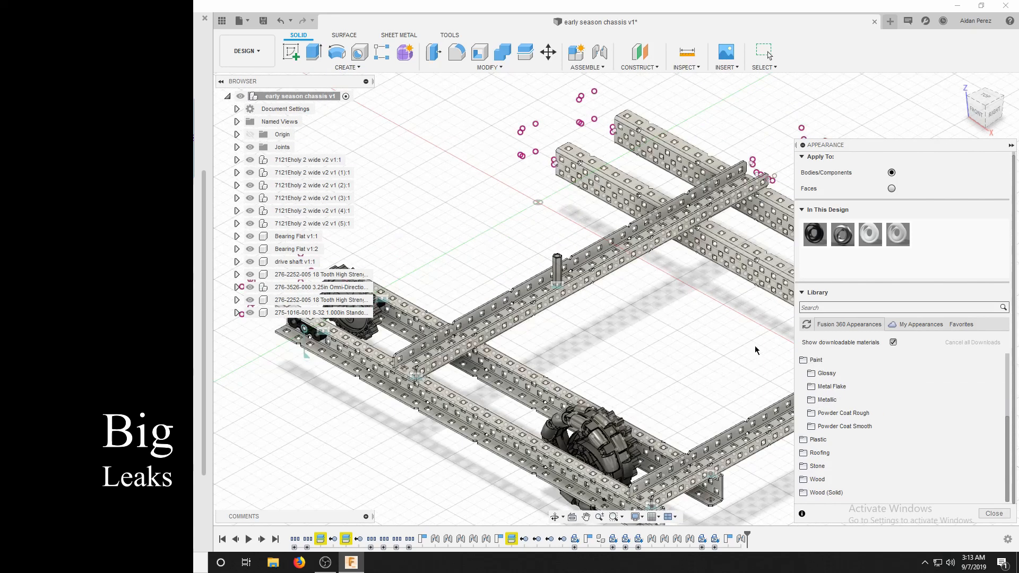
click(831, 372)
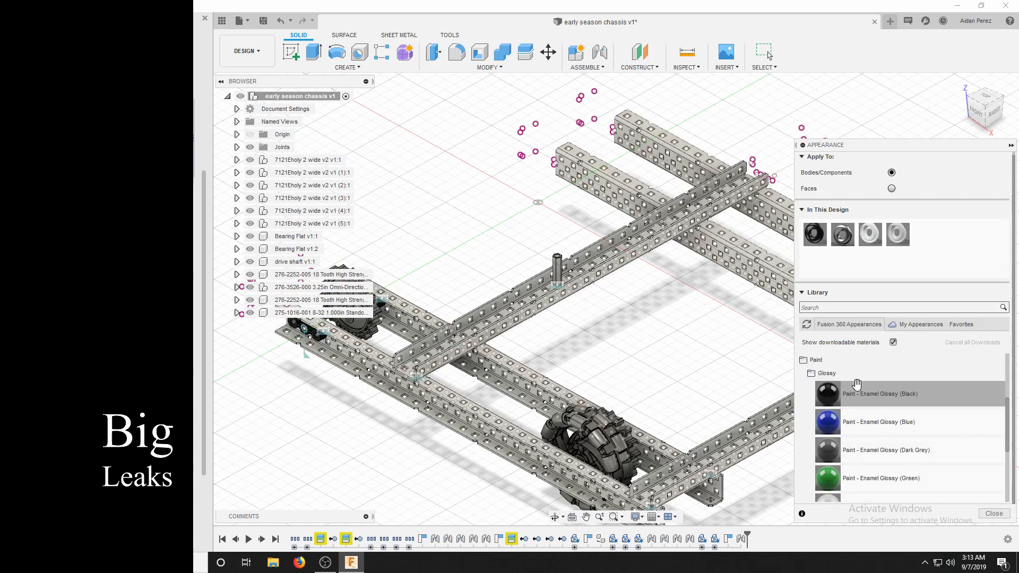
click(830, 372)
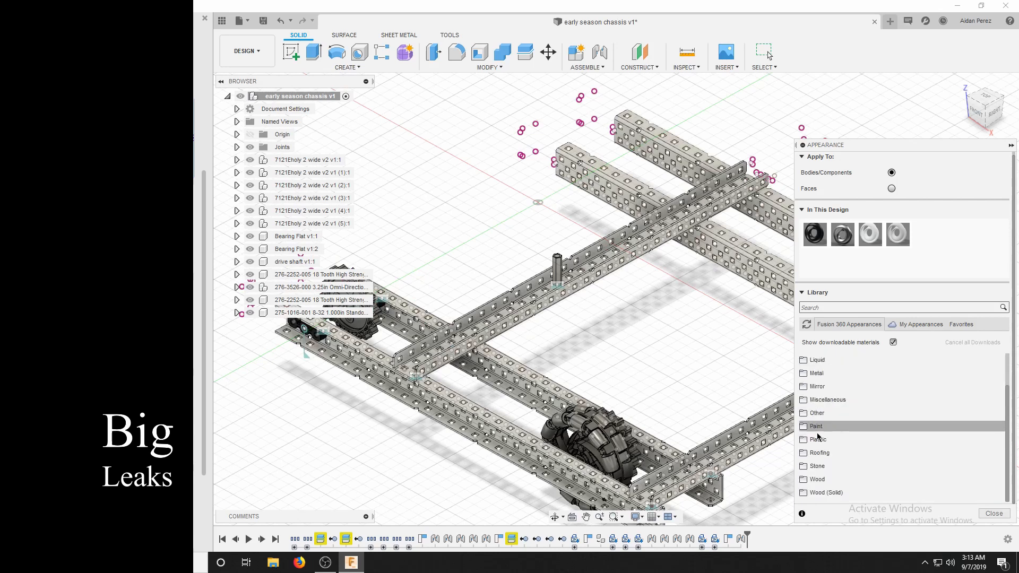
click(819, 430)
scroll(819, 431, down, 3)
scroll(820, 425, up, 2)
click(827, 402)
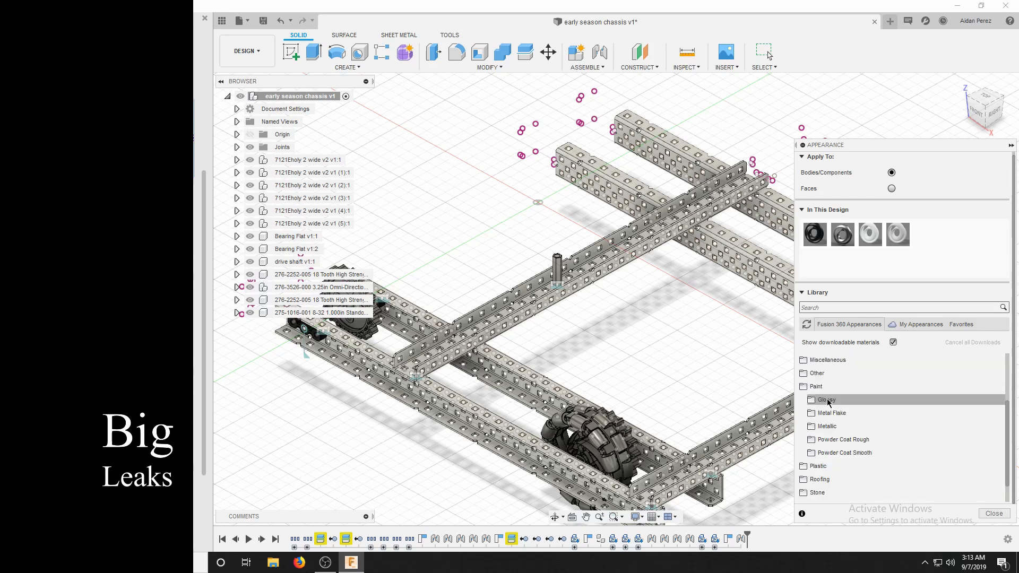
Apply the smooth Powder Coat (Black) paint to both C-channels flanking the omni wheel, removing the appearances applied to their bodies.
click(841, 453)
scroll(841, 453, down, 3)
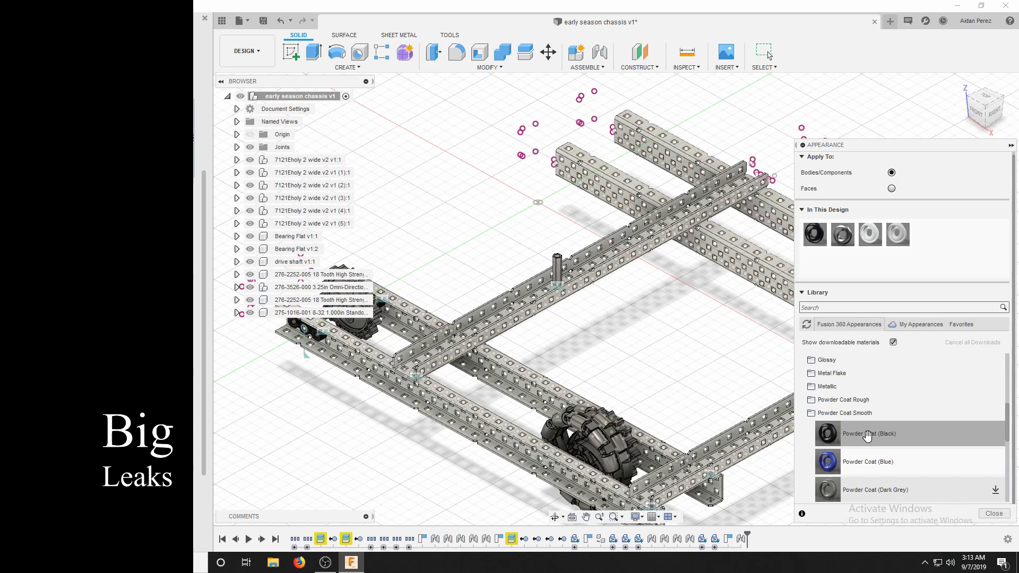
drag(867, 436, 491, 380)
click(477, 271)
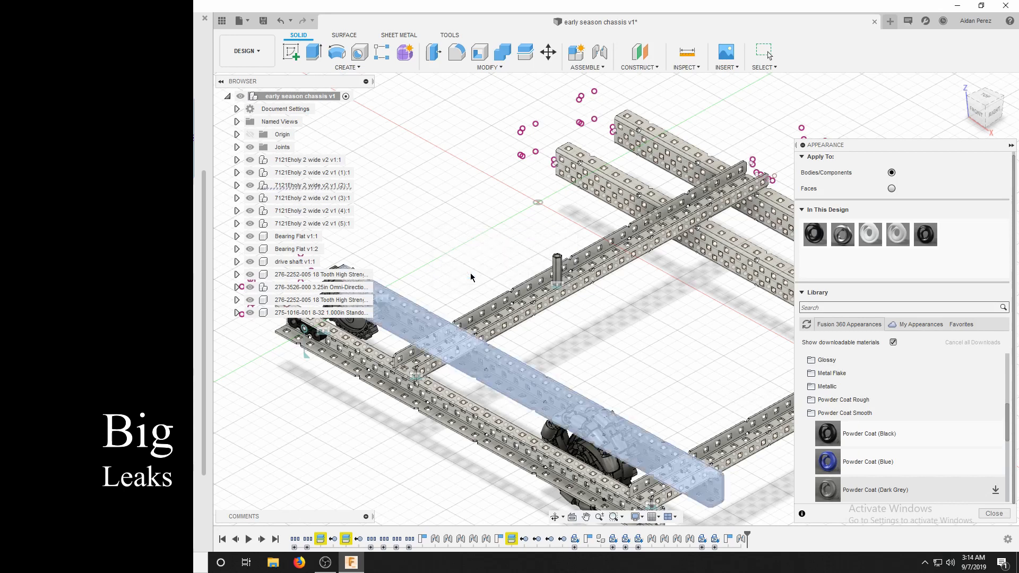
drag(816, 430, 491, 446)
click(469, 275)
Apply Powder Coat (Black) to the two crossing C-channels, removing the appearances applied to their bodies.
drag(828, 433, 530, 301)
click(461, 273)
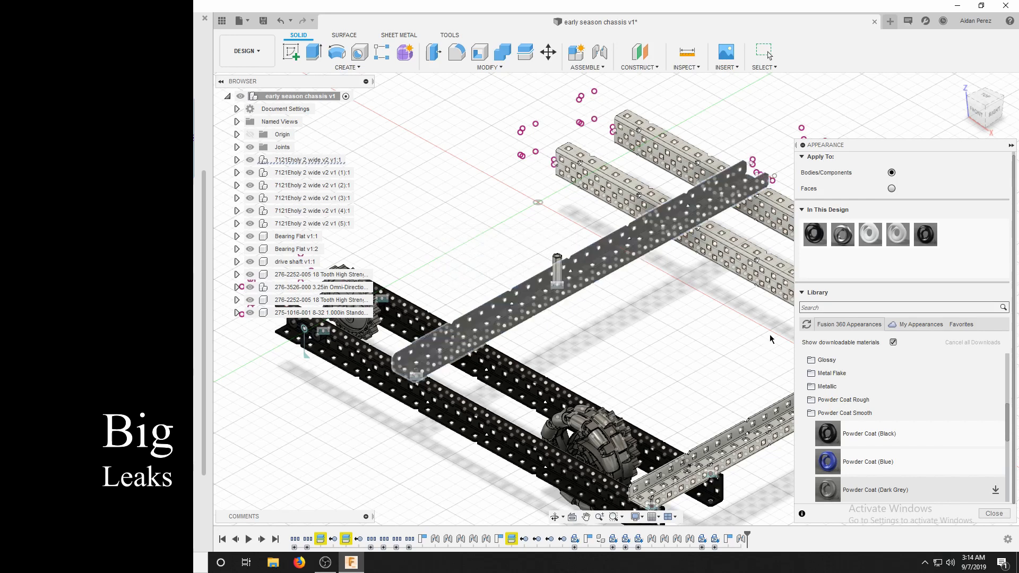
drag(828, 434, 540, 331)
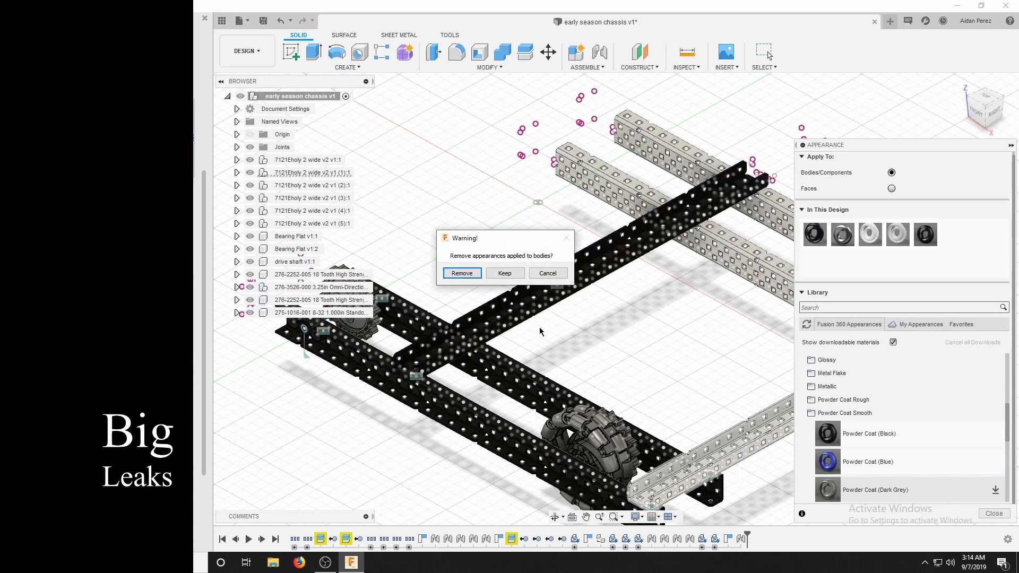
click(463, 276)
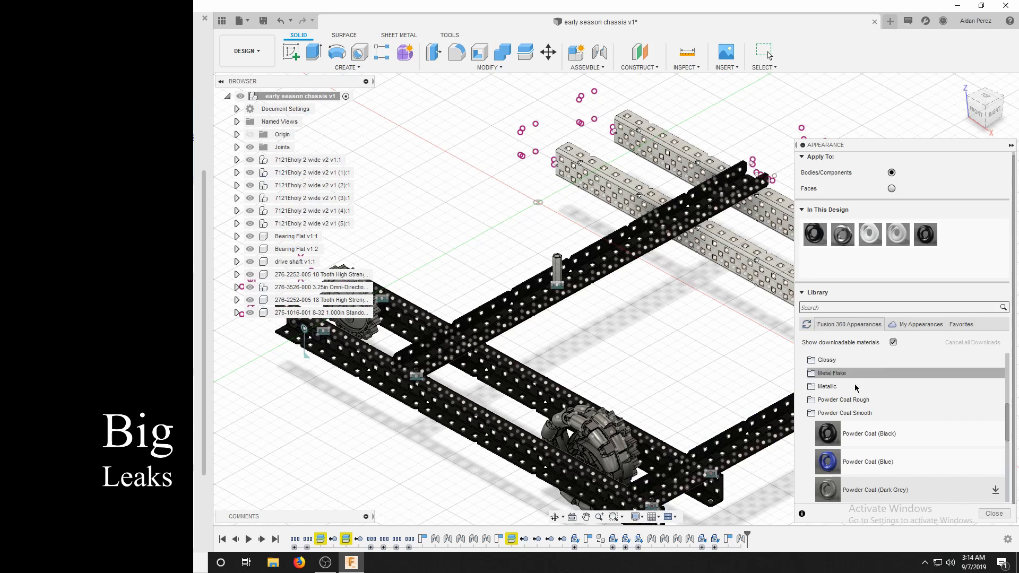
Duplicate the Powder Coat (Black) appearance in this design and rename the copy Powder Coat Teal.
right_click(933, 238)
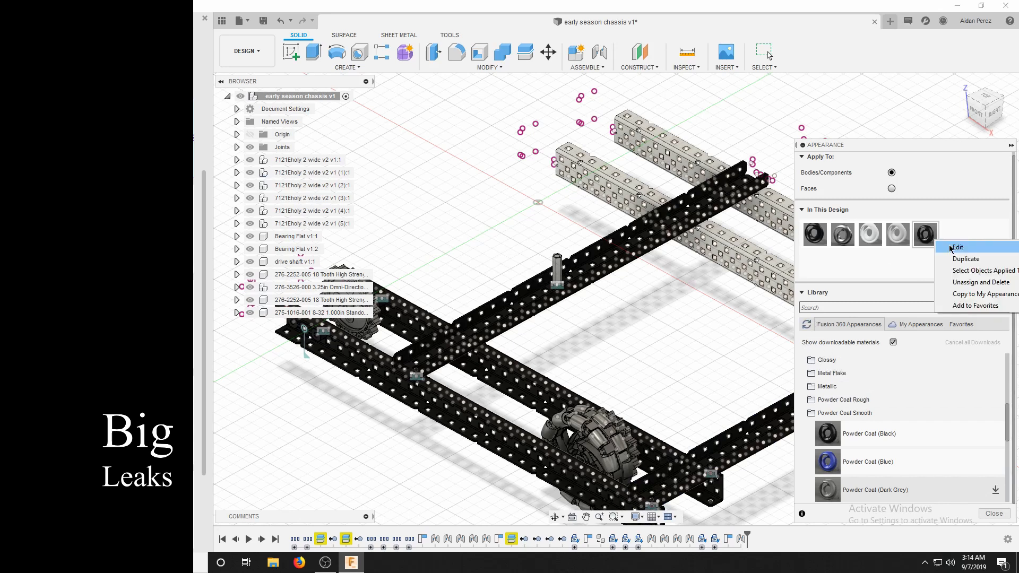
click(930, 240)
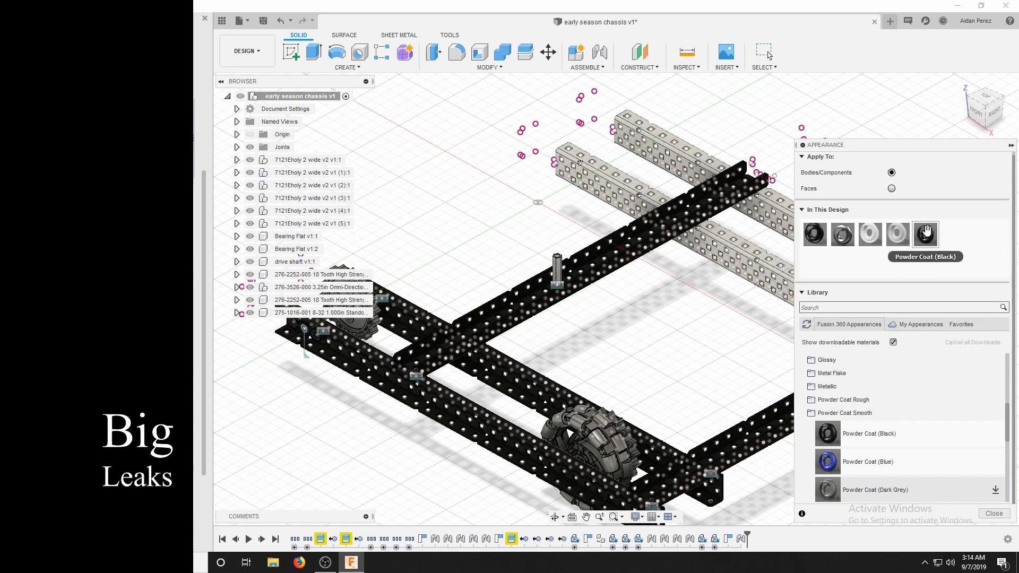
right_click(929, 234)
click(956, 251)
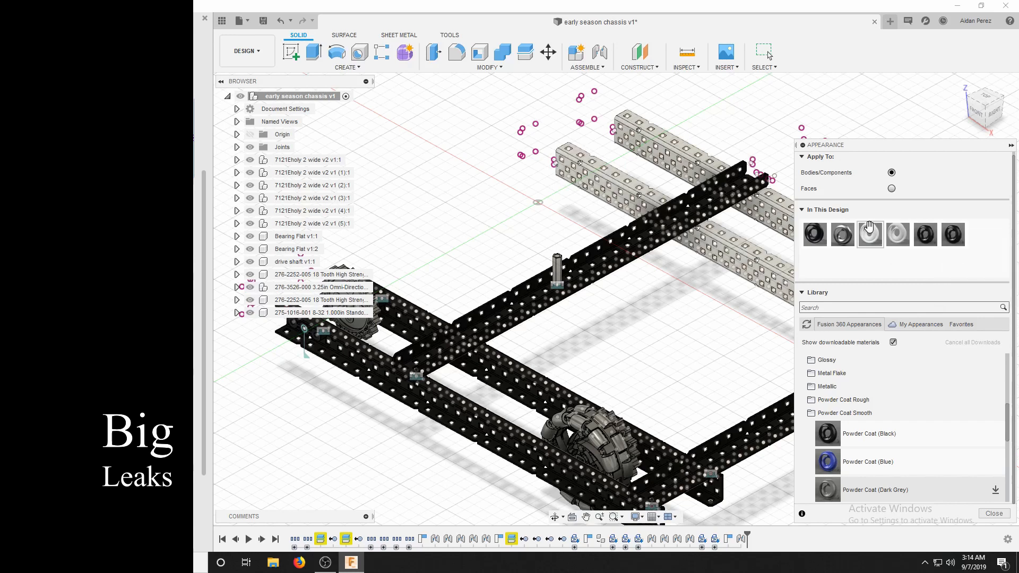
right_click(952, 239)
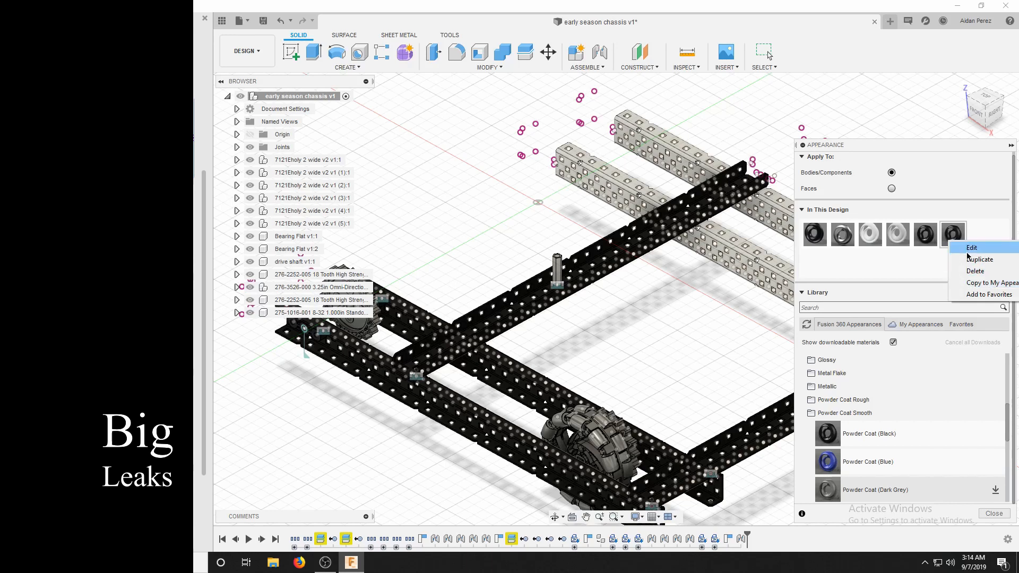
click(968, 252)
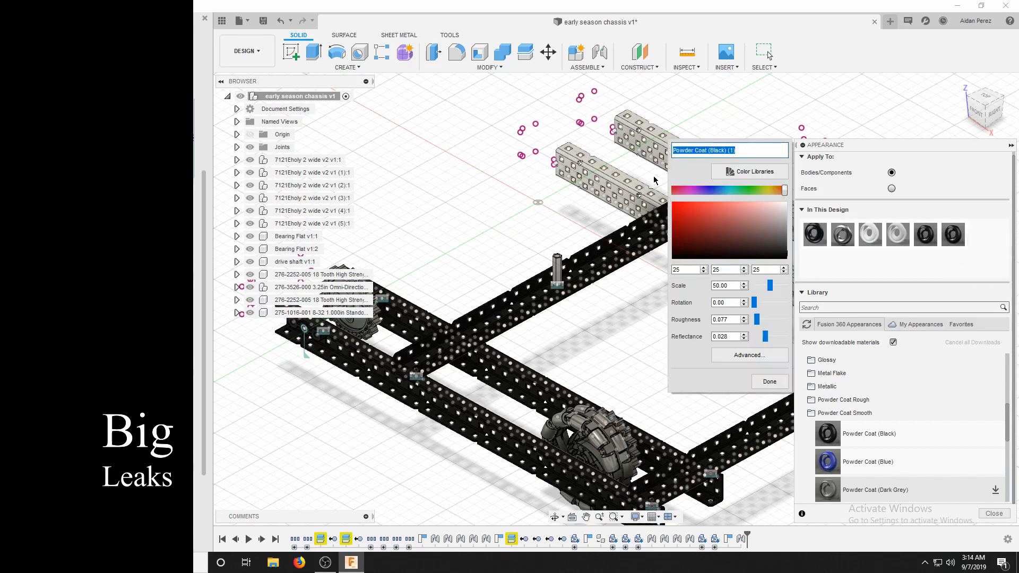
text(Pov)
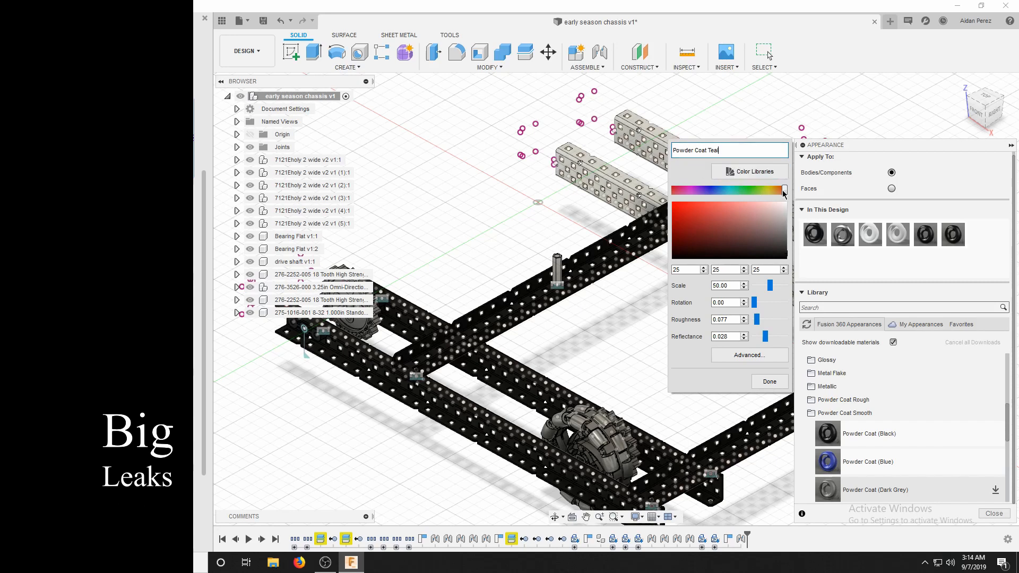
Change the colour of the Powder Coat Teal appearance from black to a bright teal and finish editing it.
drag(785, 193, 727, 192)
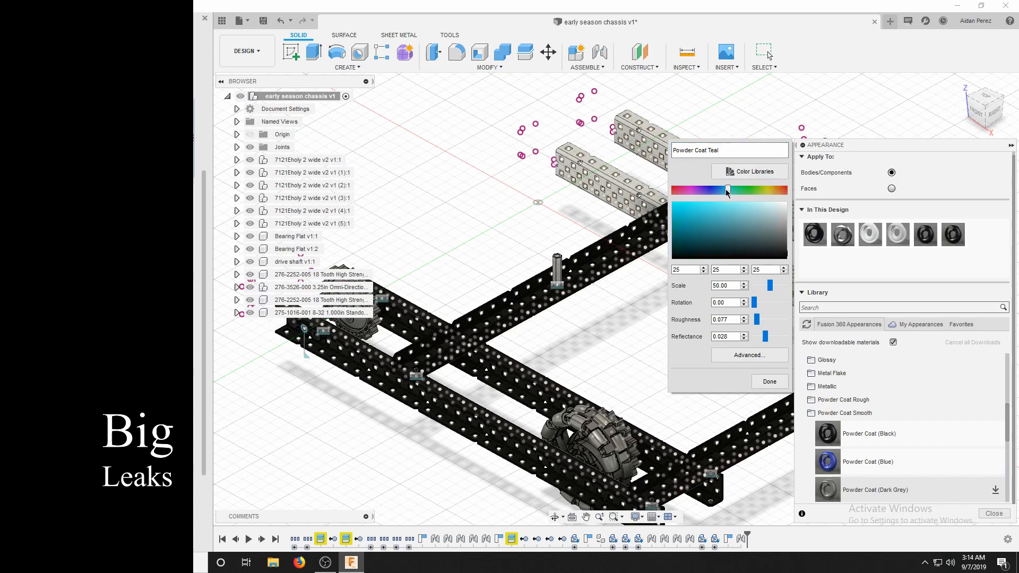
click(703, 212)
mouse_move(689, 203)
mouse_down()
mouse_move(672, 214)
mouse_move(680, 206)
mouse_up()
click(770, 381)
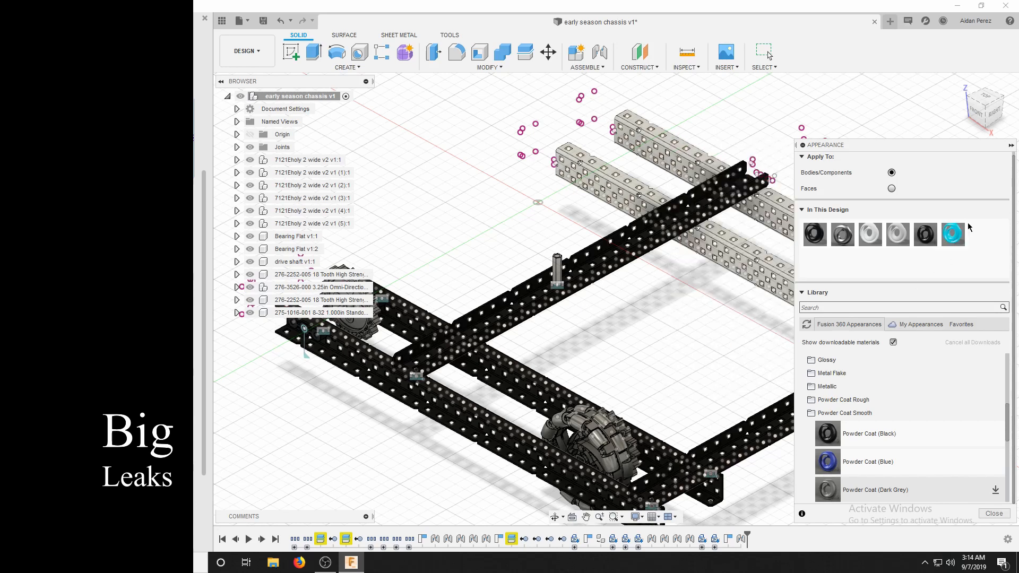
Apply Powder Coat Teal to the two unpainted C-channels, removing the appearances applied to their bodies, and close the Appearance settings.
drag(954, 234, 643, 214)
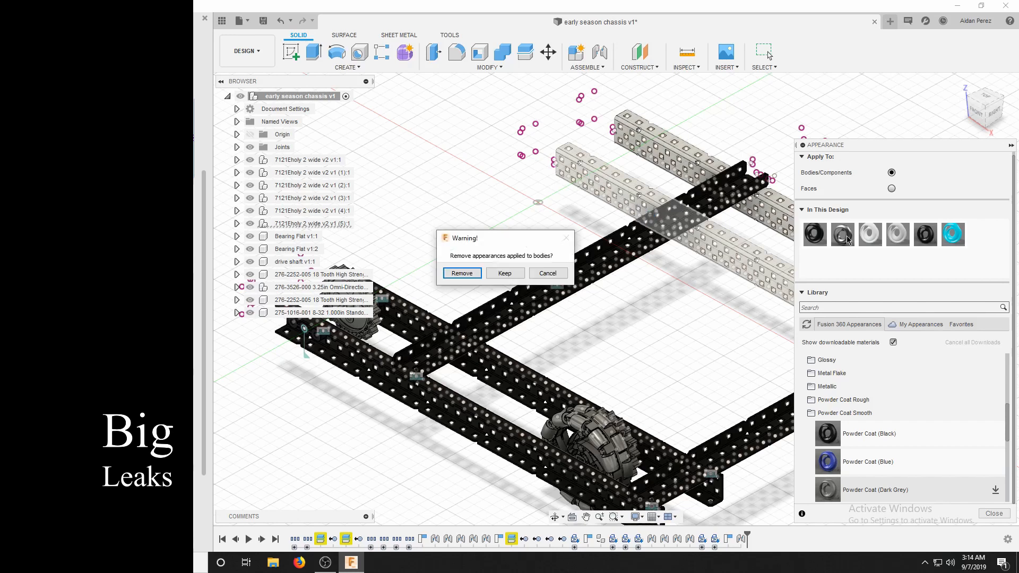
click(489, 274)
drag(953, 235, 616, 145)
click(455, 275)
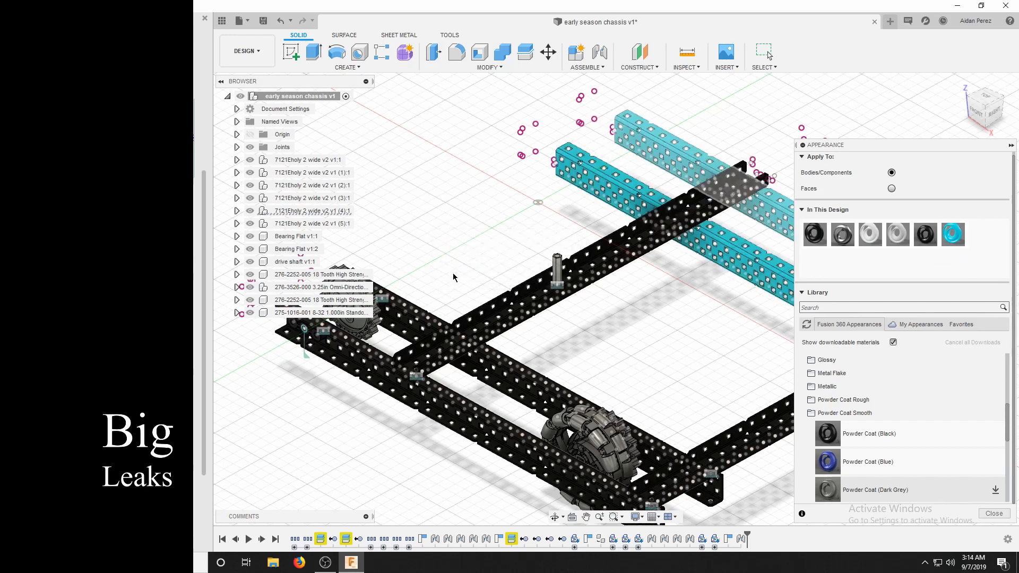
scroll(454, 277, down, 3)
scroll(687, 287, up, 5)
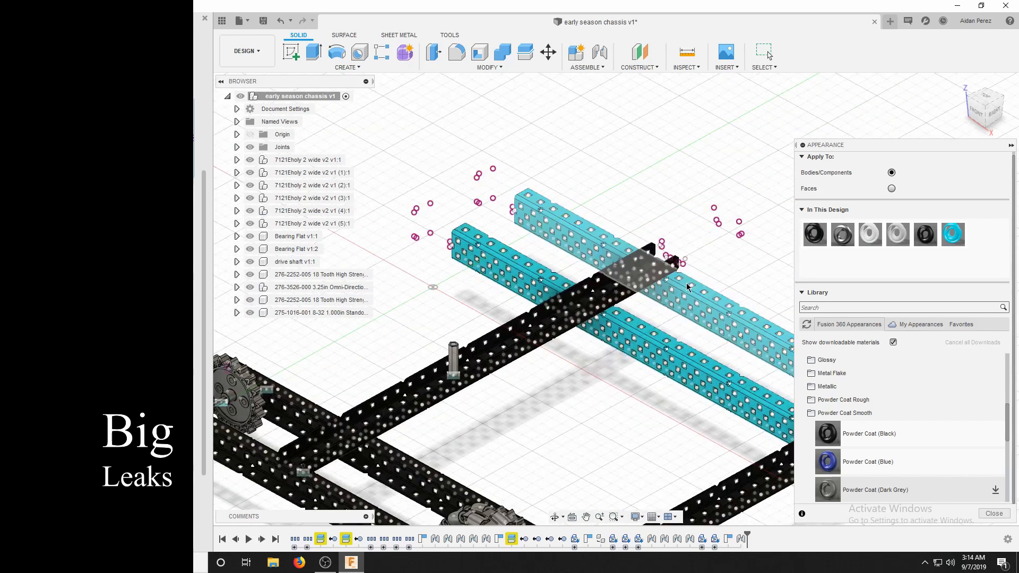
scroll(557, 313, down, 4)
scroll(463, 442, up, 4)
scroll(857, 456, up, 3)
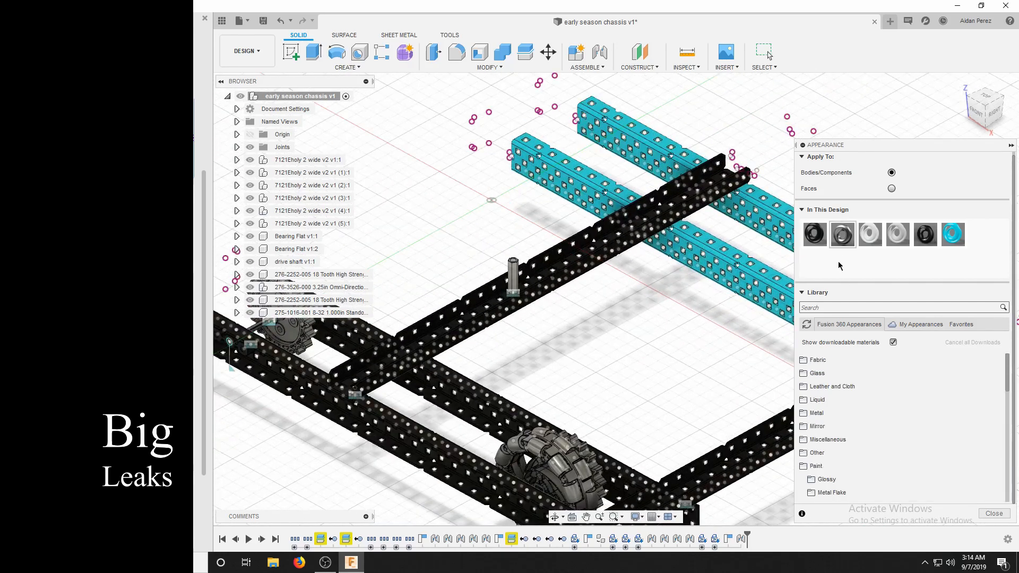
scroll(902, 319, down, 3)
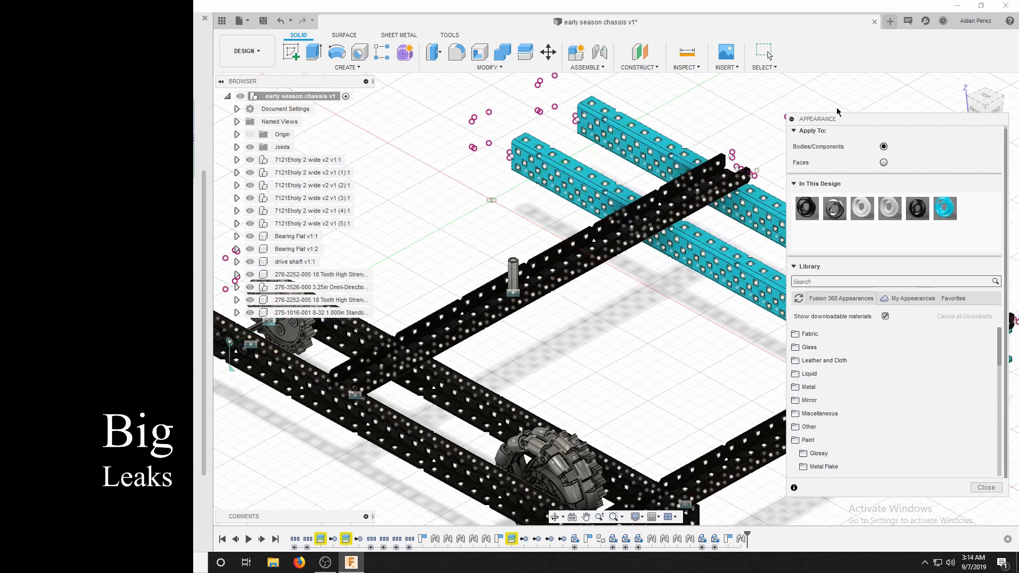
click(962, 446)
scroll(811, 334, down, 3)
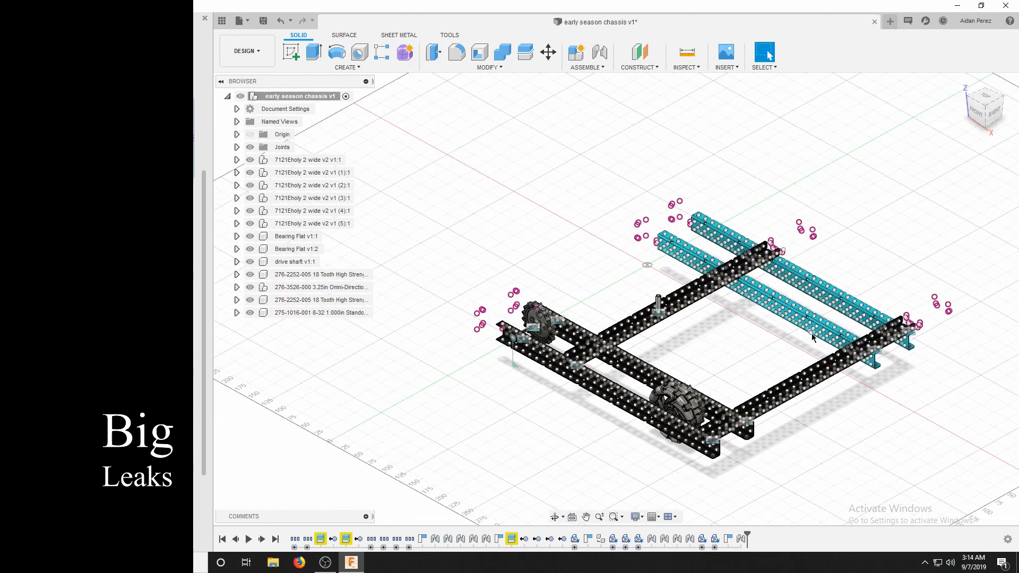
Examine the black and teal C-channels across the chassis, both close up and as a whole.
scroll(812, 333, up, 4)
scroll(806, 339, up, 1)
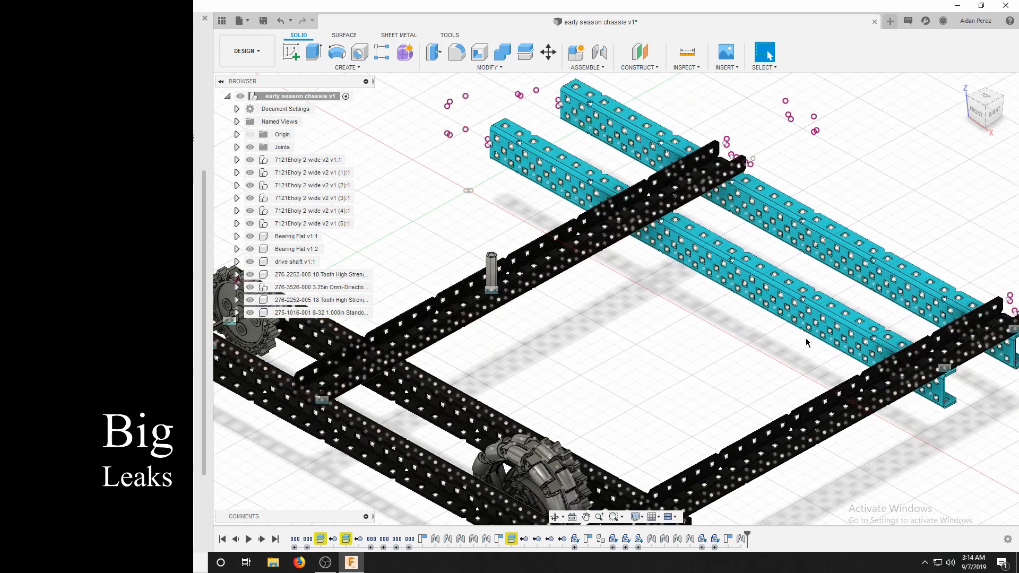
scroll(954, 141, down, 3)
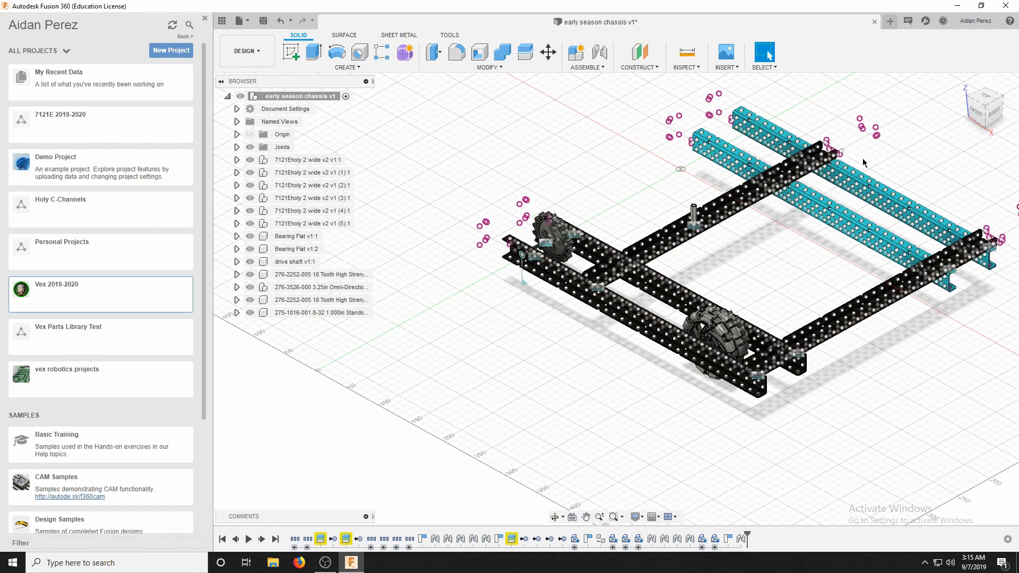
scroll(690, 298, up, 5)
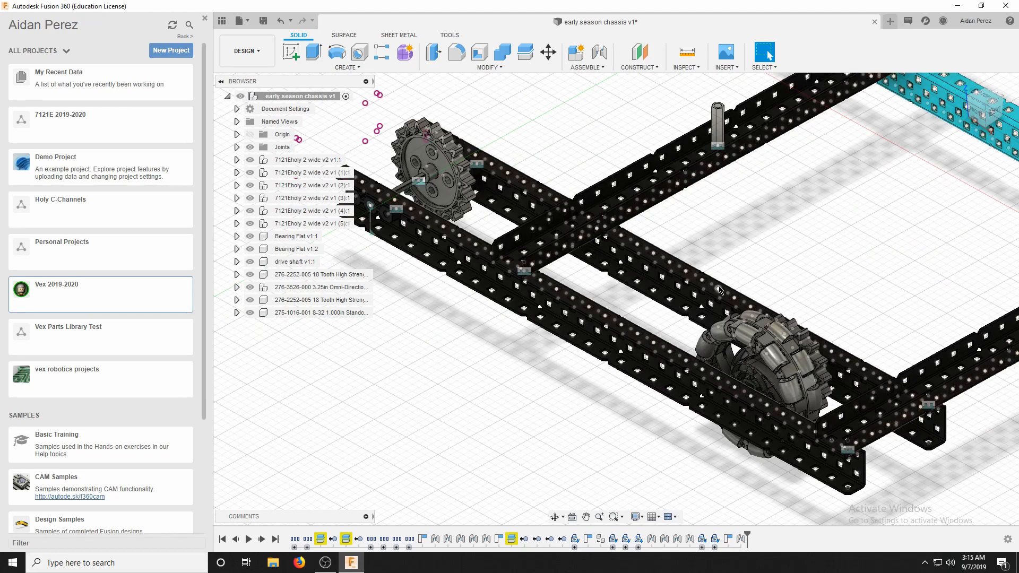
scroll(720, 290, down, 4)
scroll(966, 148, up, 4)
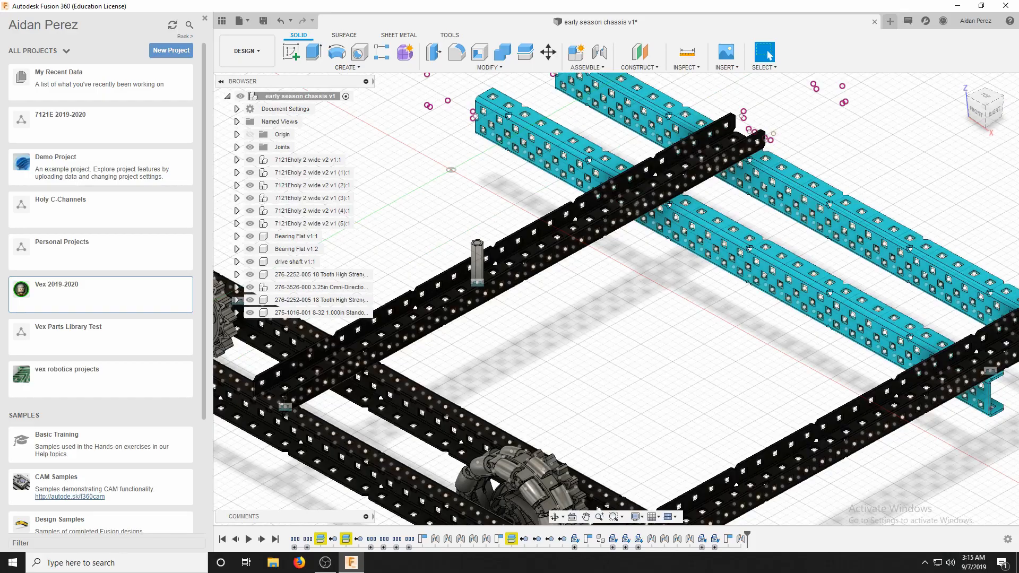
mouse_move(998, 118)
mouse_down()
mouse_move(982, 118)
mouse_move(1013, 111)
mouse_move(1011, 134)
mouse_move(1002, 119)
mouse_move(950, 126)
mouse_move(922, 106)
mouse_move(896, 128)
mouse_move(876, 120)
mouse_move(962, 104)
mouse_move(991, 118)
mouse_move(1016, 106)
mouse_move(989, 130)
mouse_up()
scroll(816, 288, down, 4)
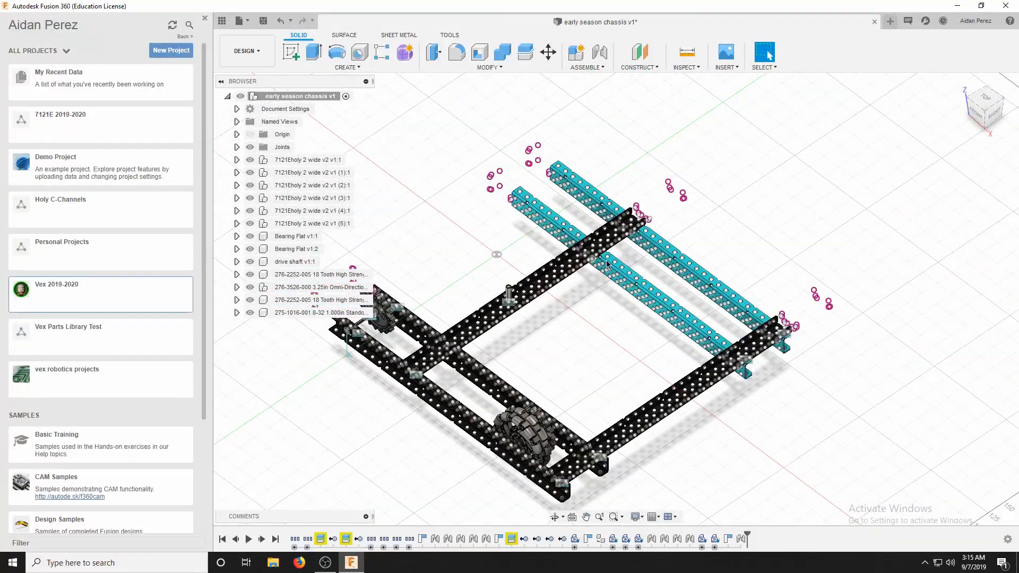
scroll(607, 265, down, 3)
scroll(607, 263, up, 4)
scroll(539, 251, down, 4)
scroll(572, 214, up, 5)
scroll(589, 171, down, 1)
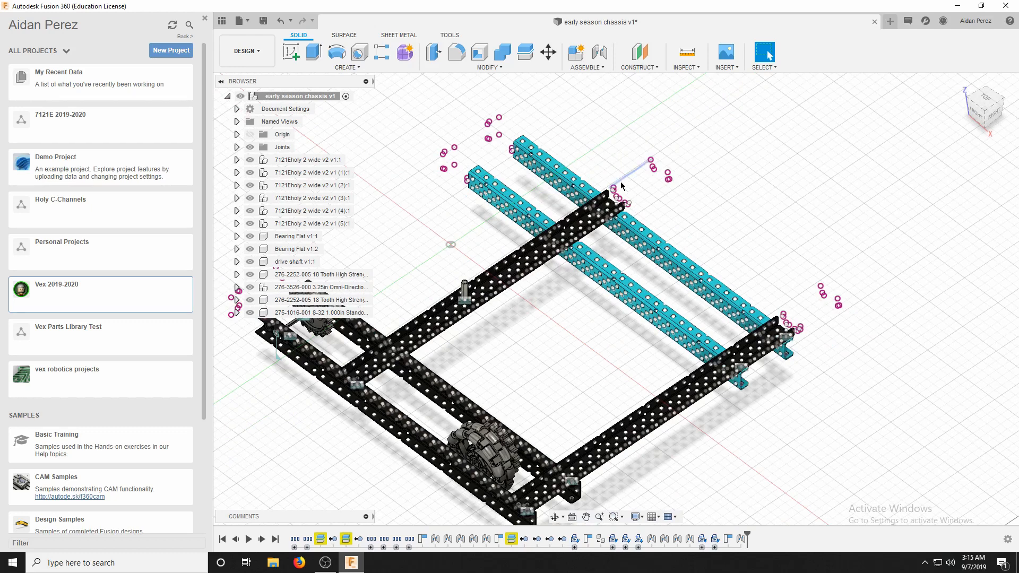
scroll(494, 287, up, 2)
scroll(493, 304, up, 3)
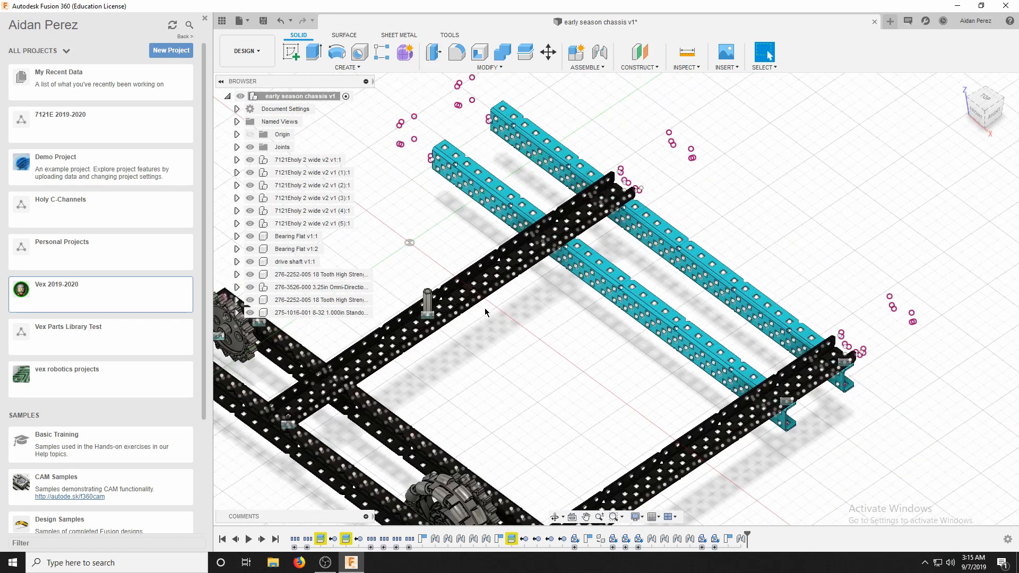
scroll(486, 308, down, 4)
scroll(549, 295, up, 6)
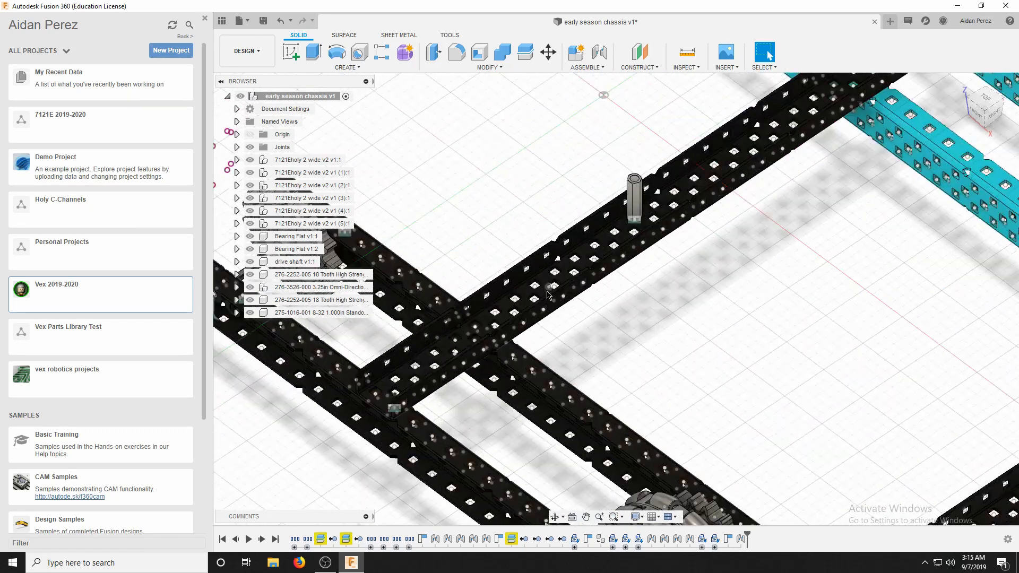
scroll(549, 296, down, 3)
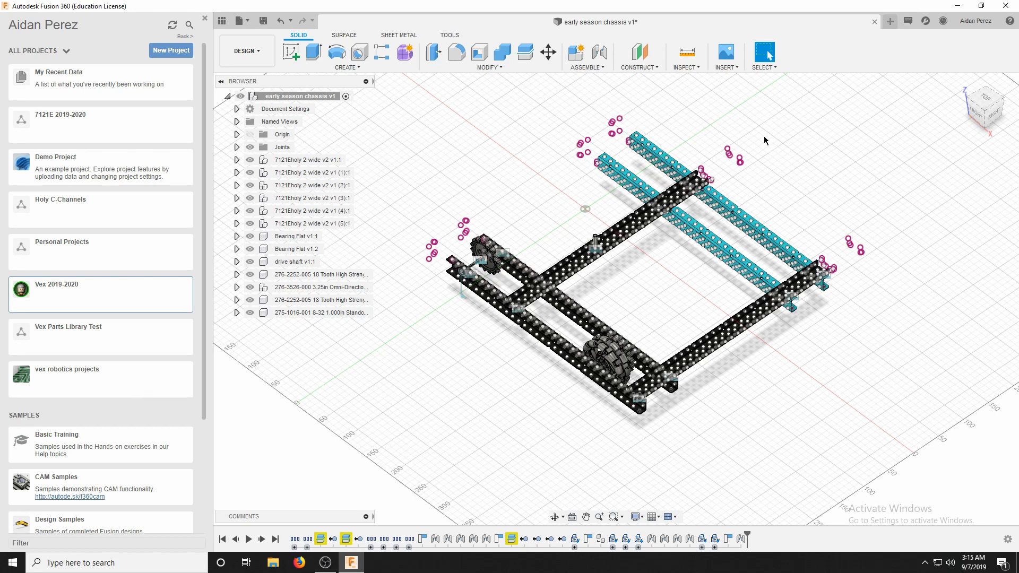
scroll(603, 90, up, 2)
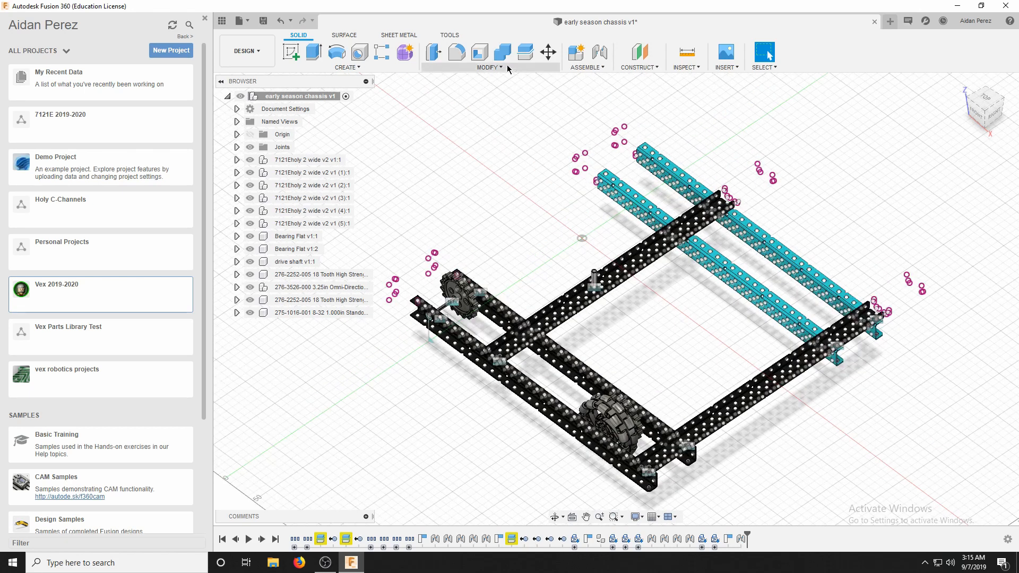
click(509, 68)
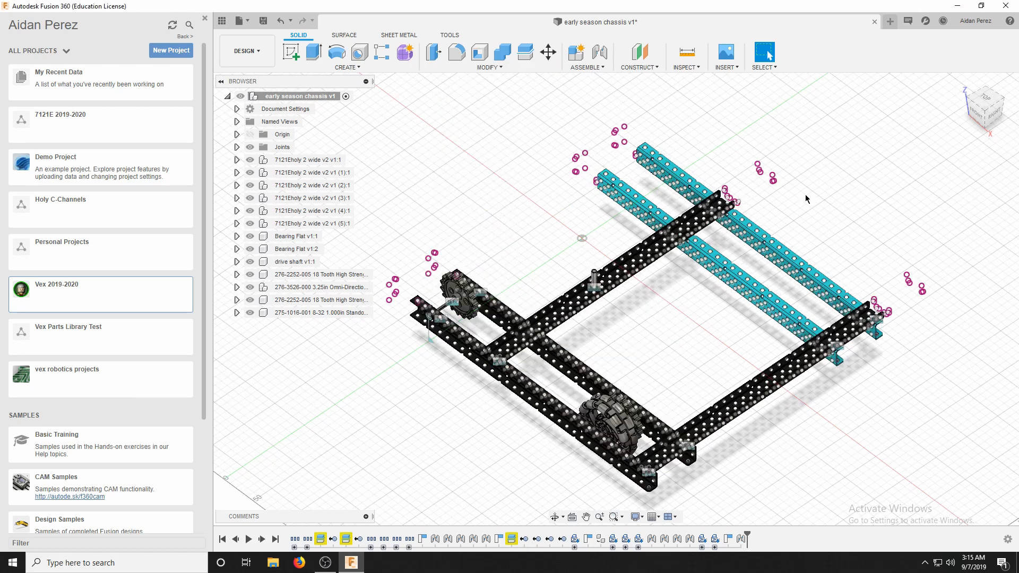
Inspect the open upper end of the standoff on the crossing C-channel and its surroundings up close.
scroll(598, 277, up, 8)
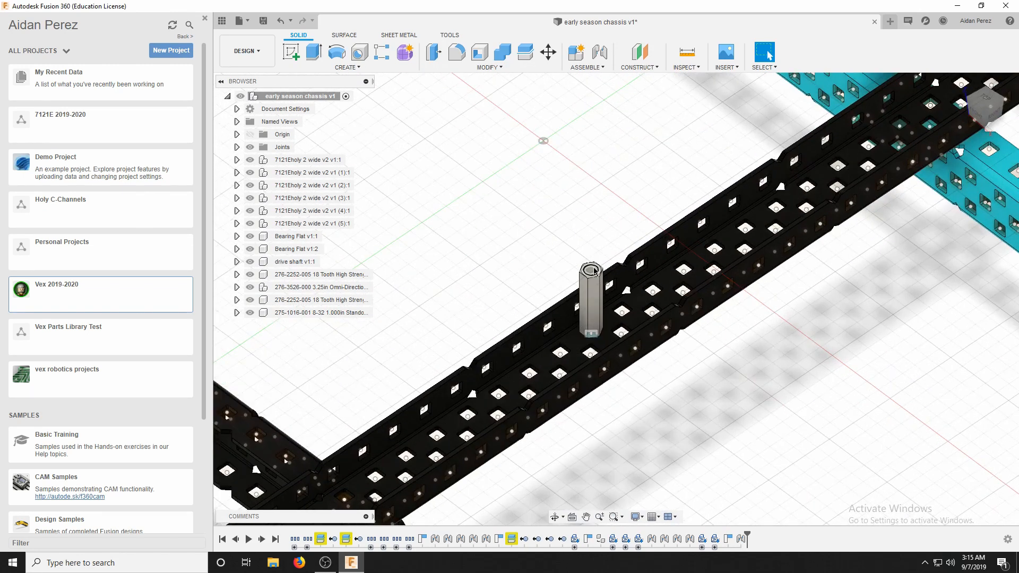
scroll(596, 272, up, 3)
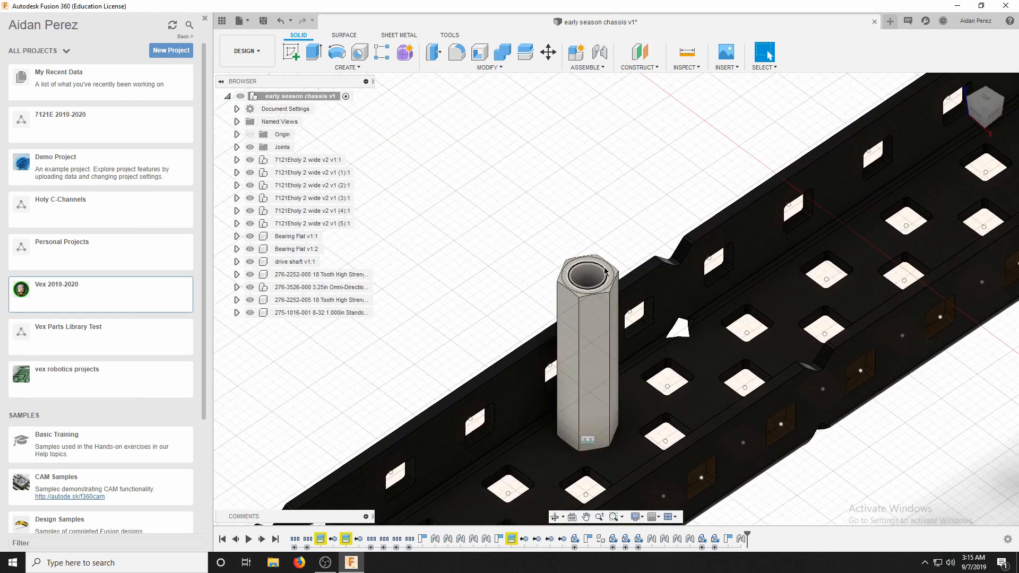
scroll(584, 266, up, 3)
scroll(575, 279, down, 8)
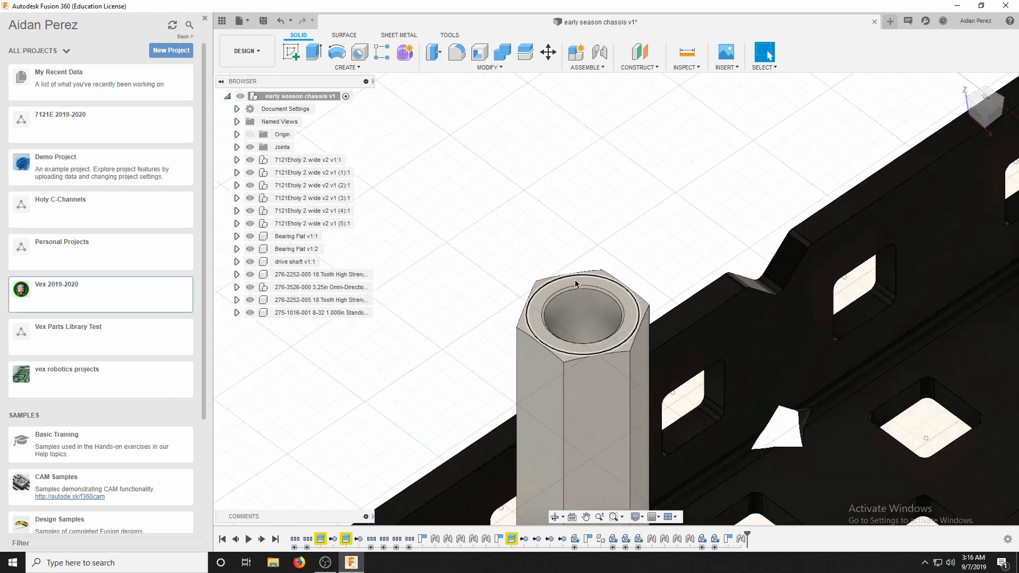
scroll(483, 299, down, 4)
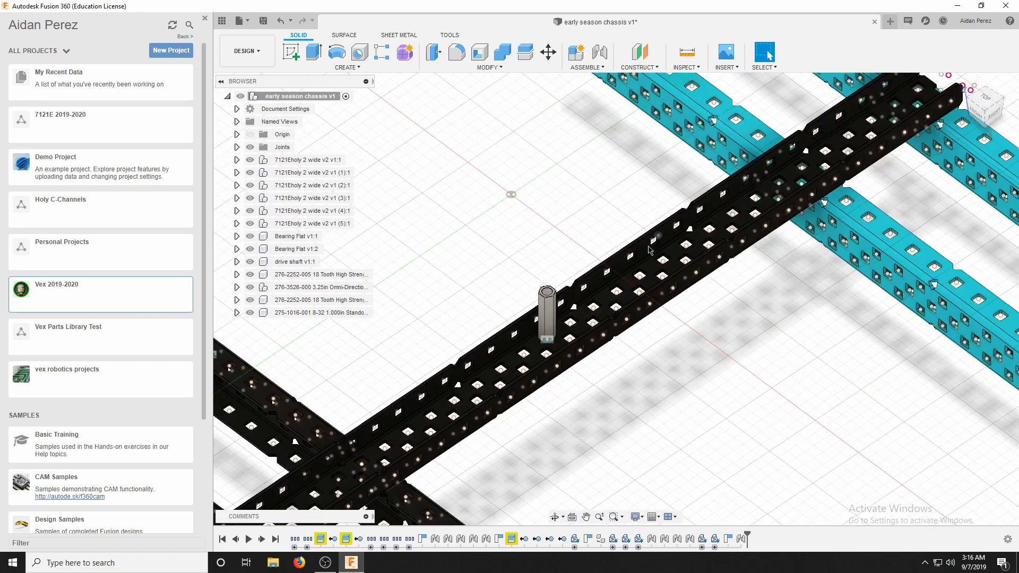
scroll(654, 272, down, 4)
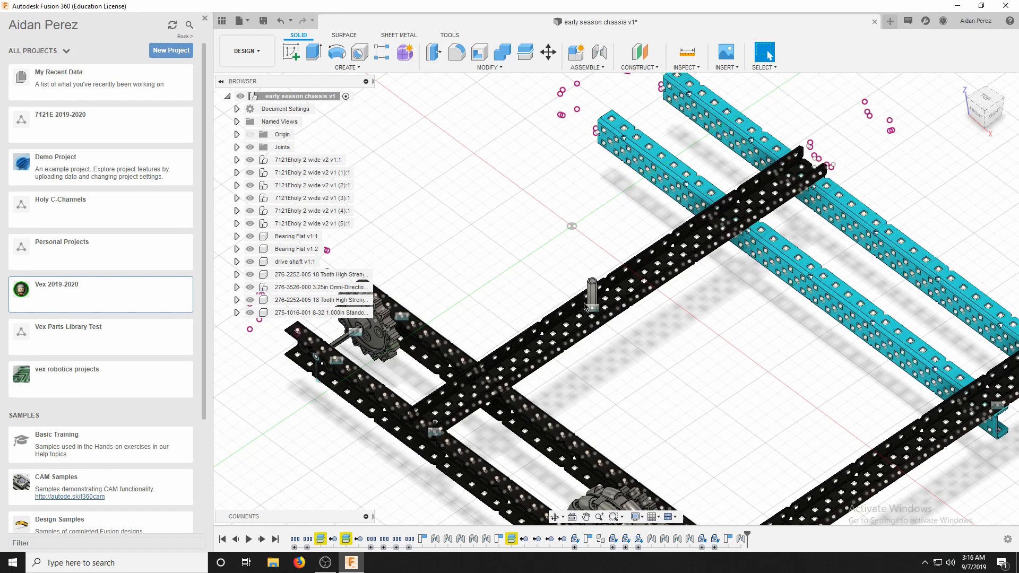
Review the painted chassis with its wheel, sprocket and standoff, turning the model to show more of its right side.
scroll(566, 298, down, 2)
scroll(510, 348, up, 4)
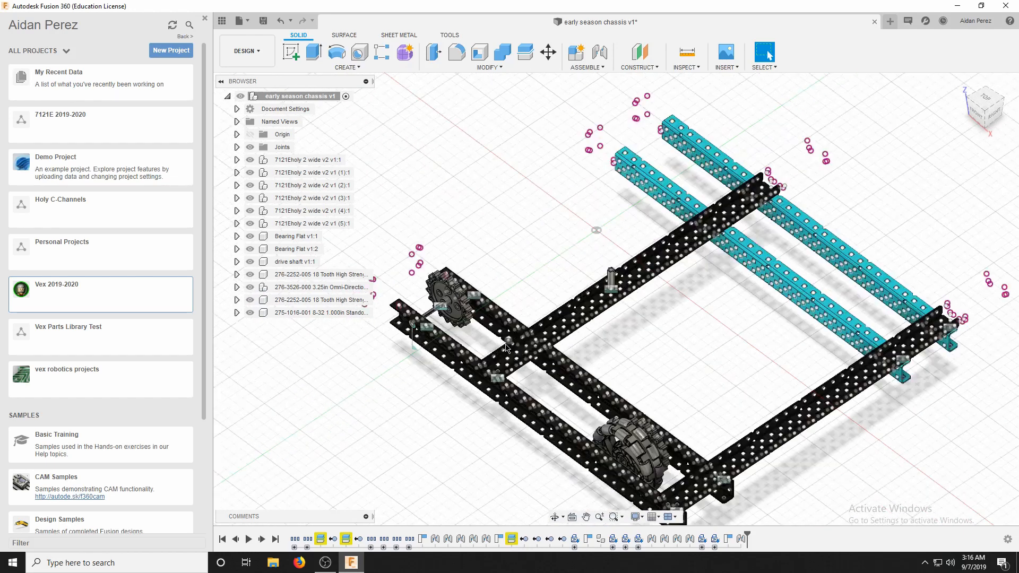
scroll(502, 381, down, 5)
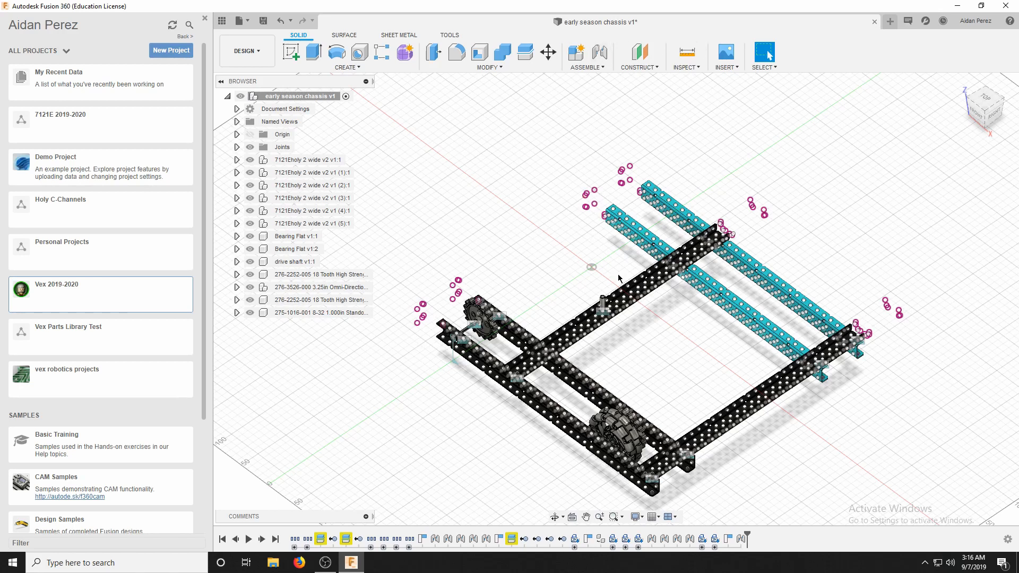
scroll(652, 267, up, 3)
scroll(652, 266, down, 3)
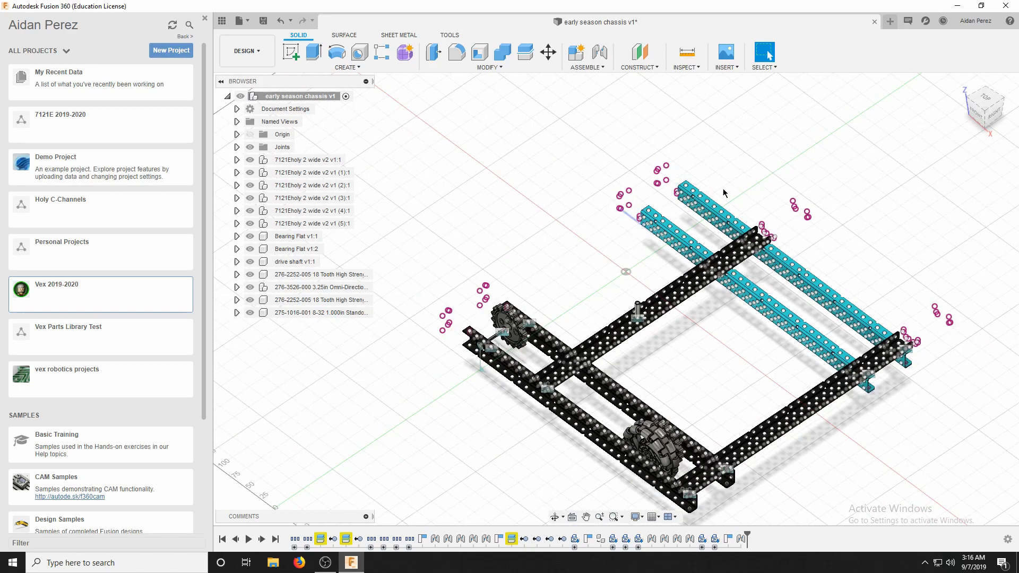
drag(989, 103, 963, 114)
scroll(575, 292, up, 3)
scroll(590, 276, down, 2)
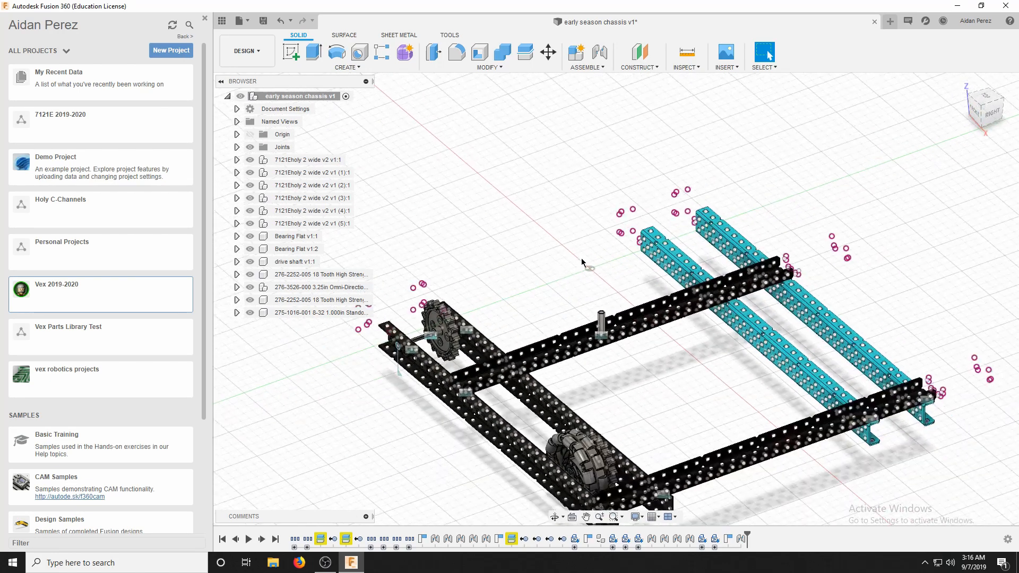
scroll(596, 265, down, 2)
scroll(613, 322, up, 5)
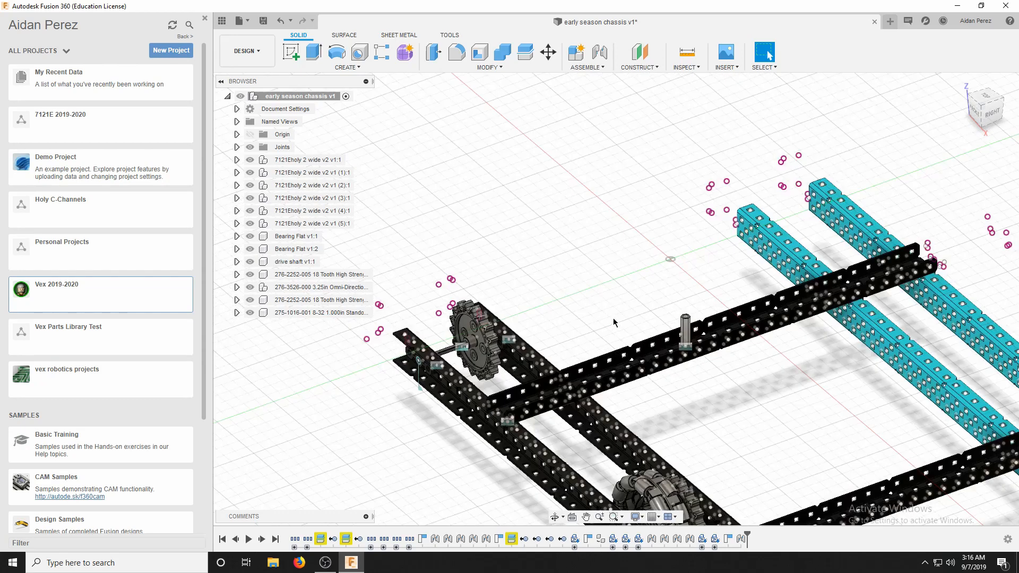
scroll(592, 291, down, 2)
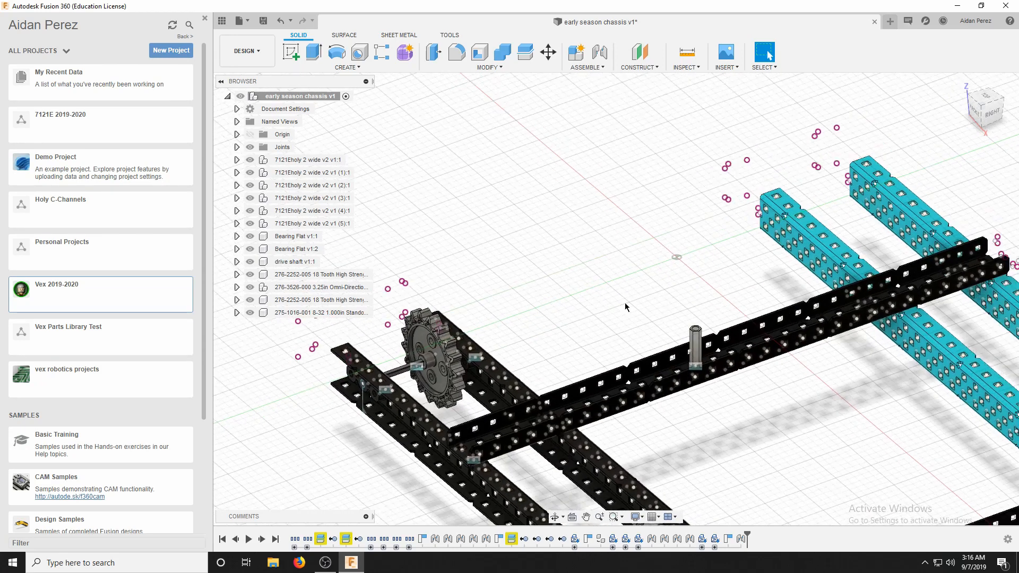
scroll(537, 385, down, 4)
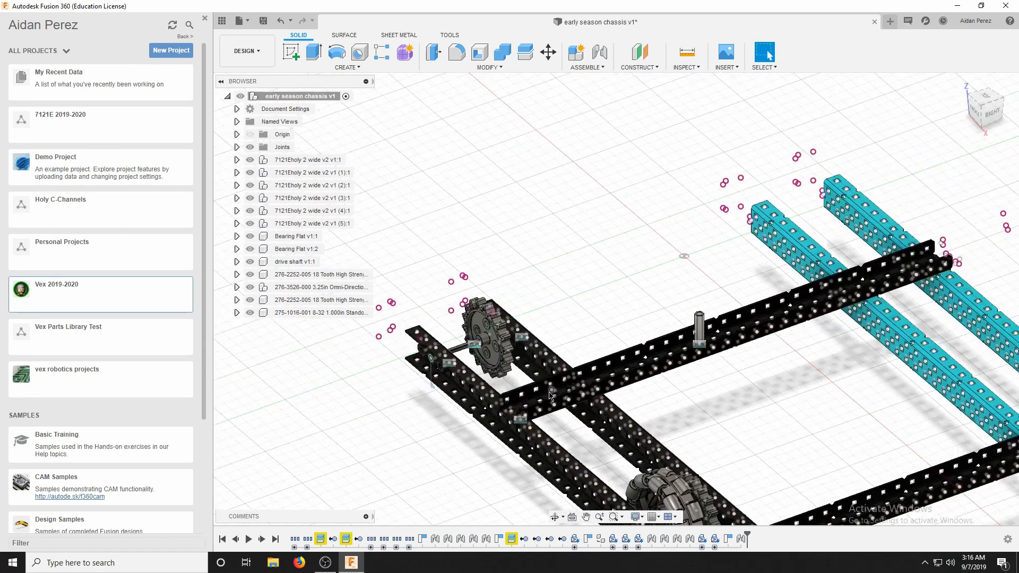
scroll(688, 338, up, 2)
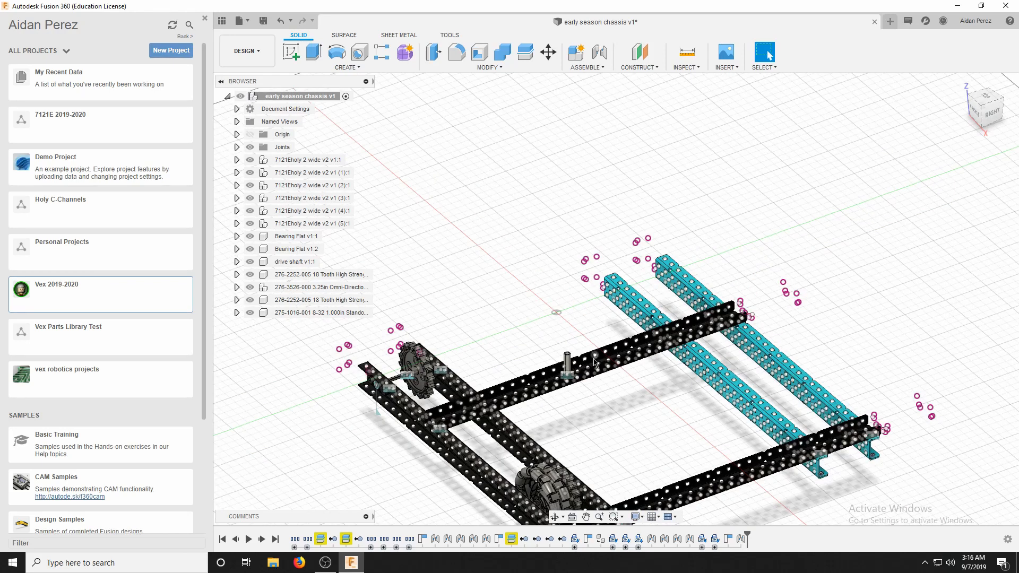
scroll(600, 361, down, 3)
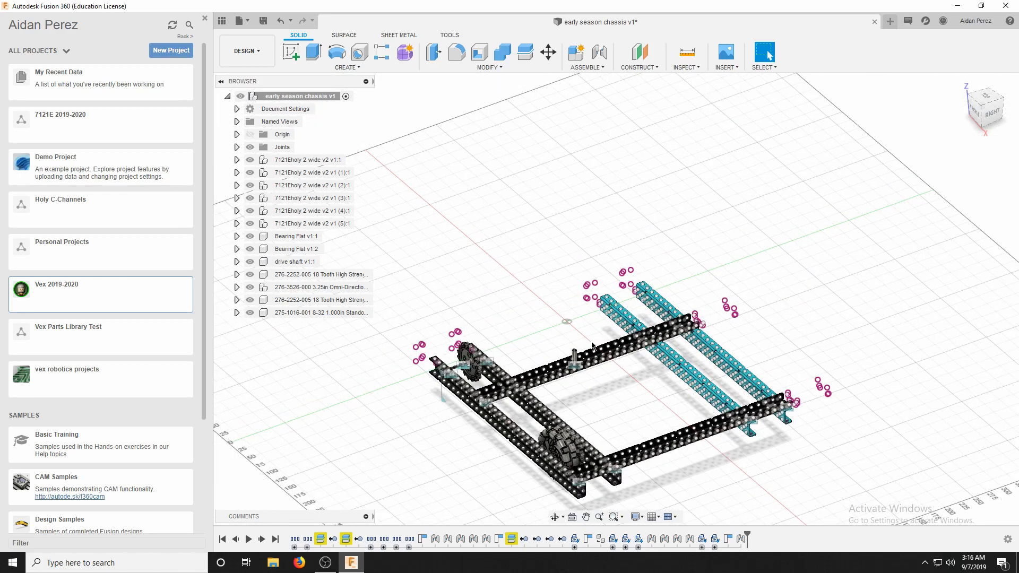
scroll(486, 274, up, 3)
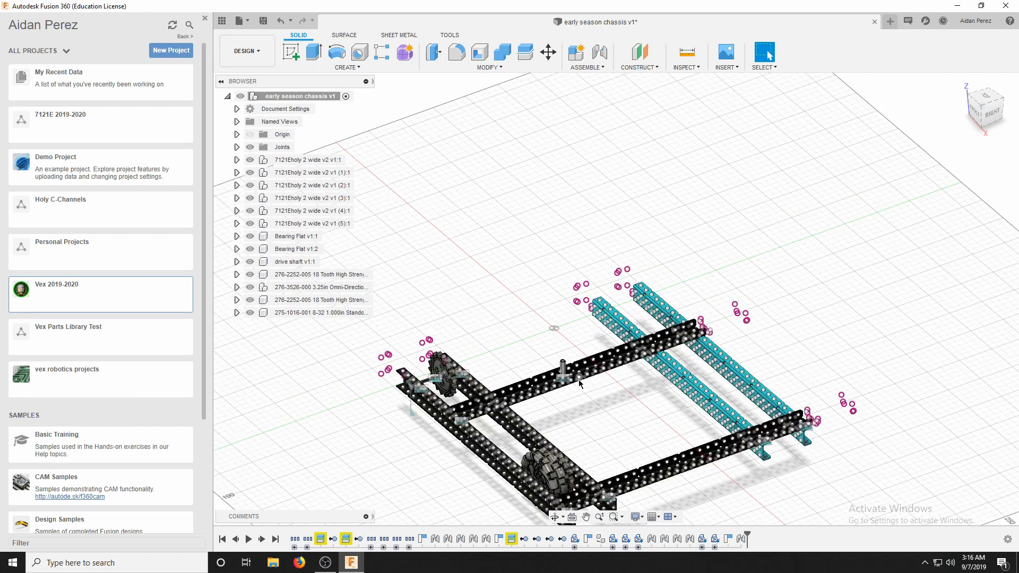
scroll(569, 387, down, 1)
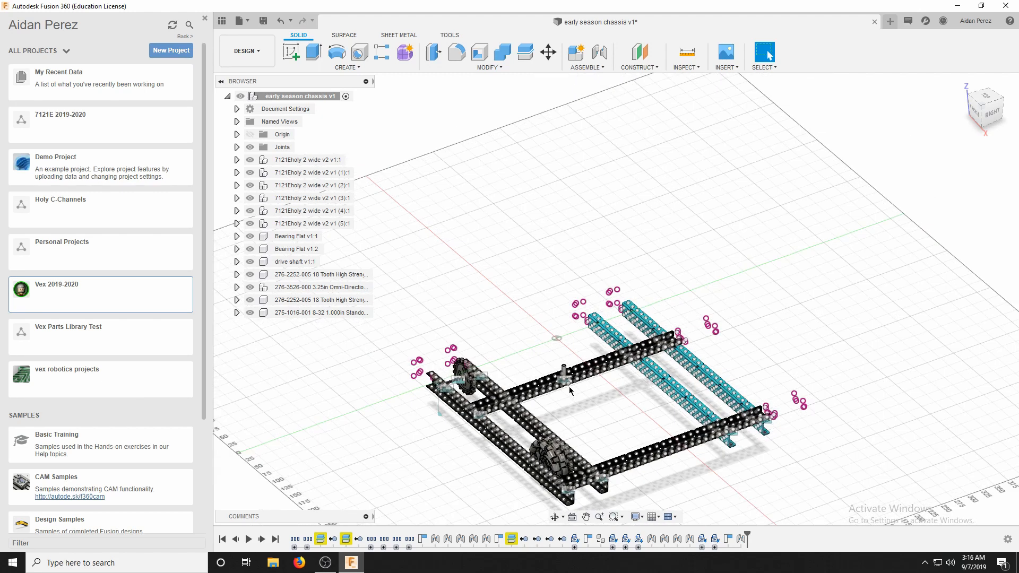
scroll(604, 433, up, 3)
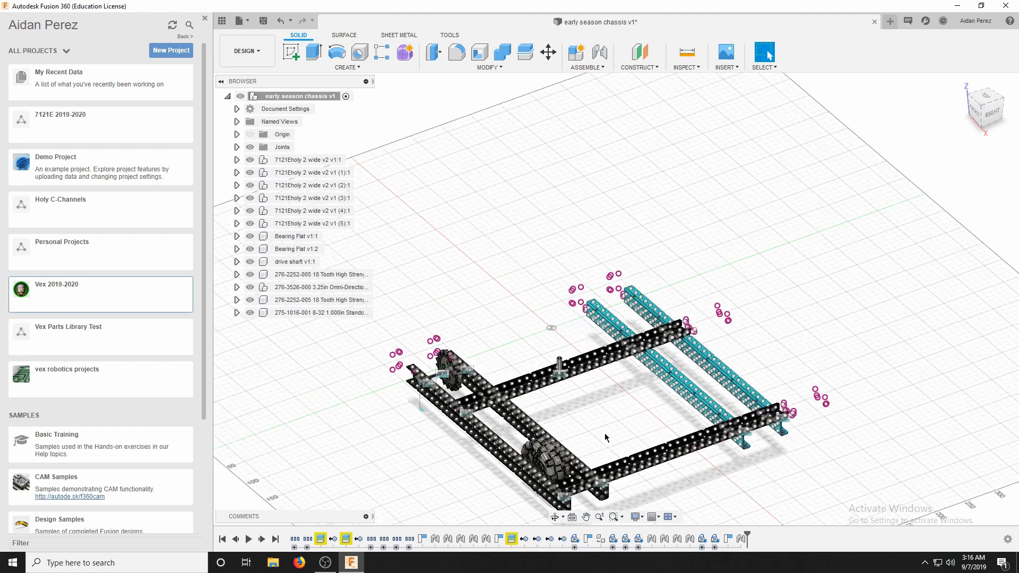
scroll(604, 433, down, 2)
scroll(565, 382, down, 5)
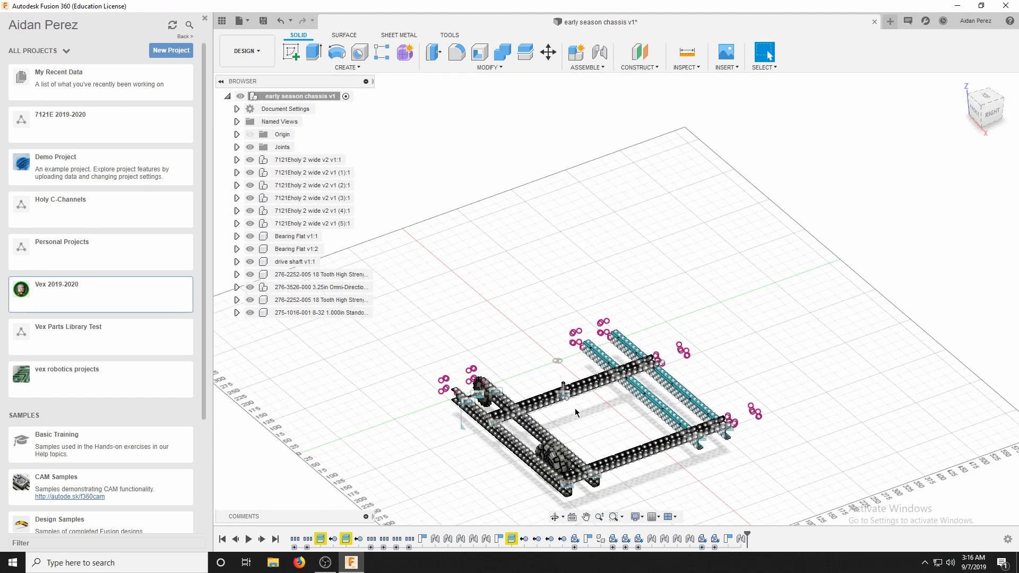
scroll(575, 409, up, 5)
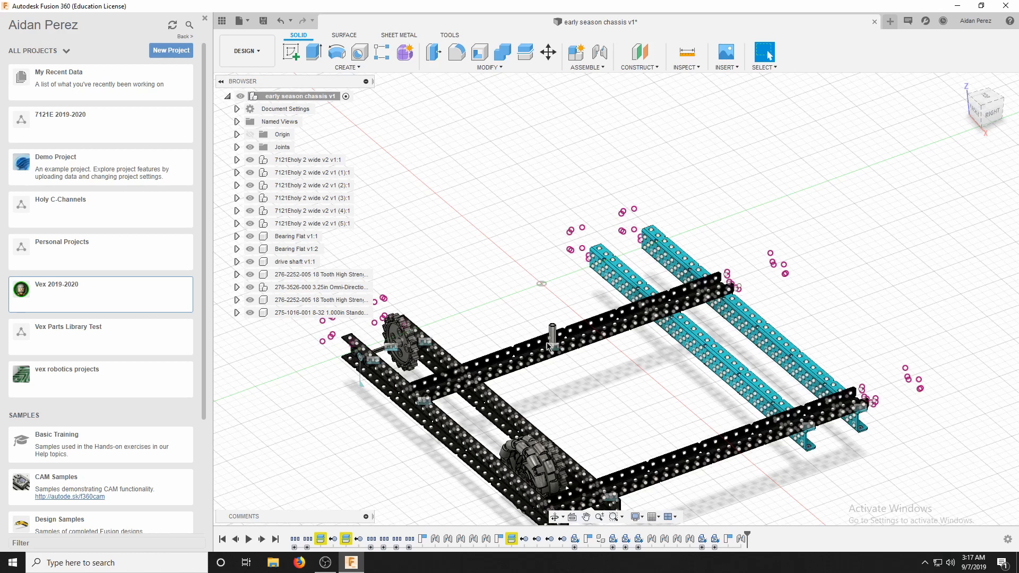
scroll(552, 344, up, 1)
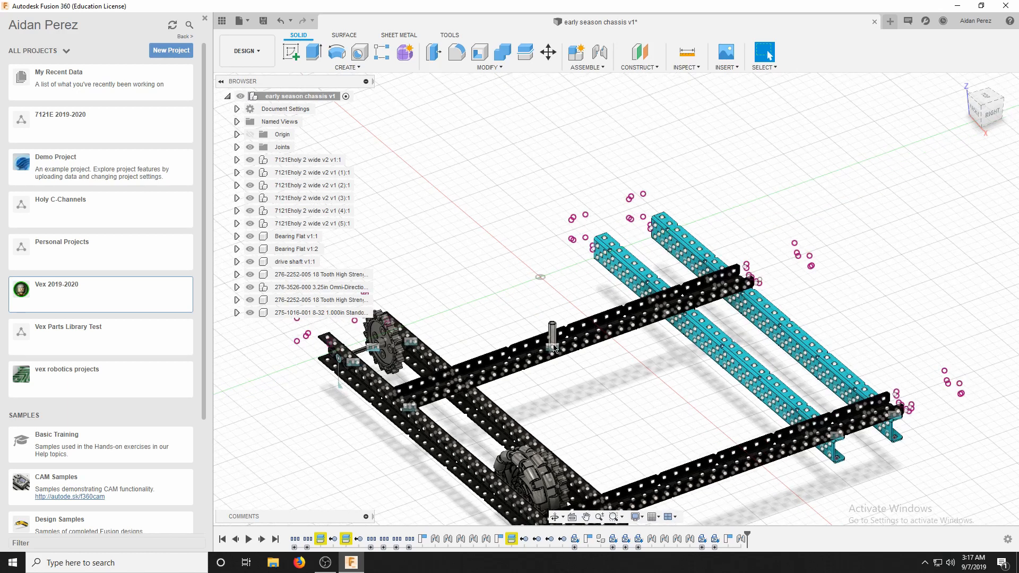